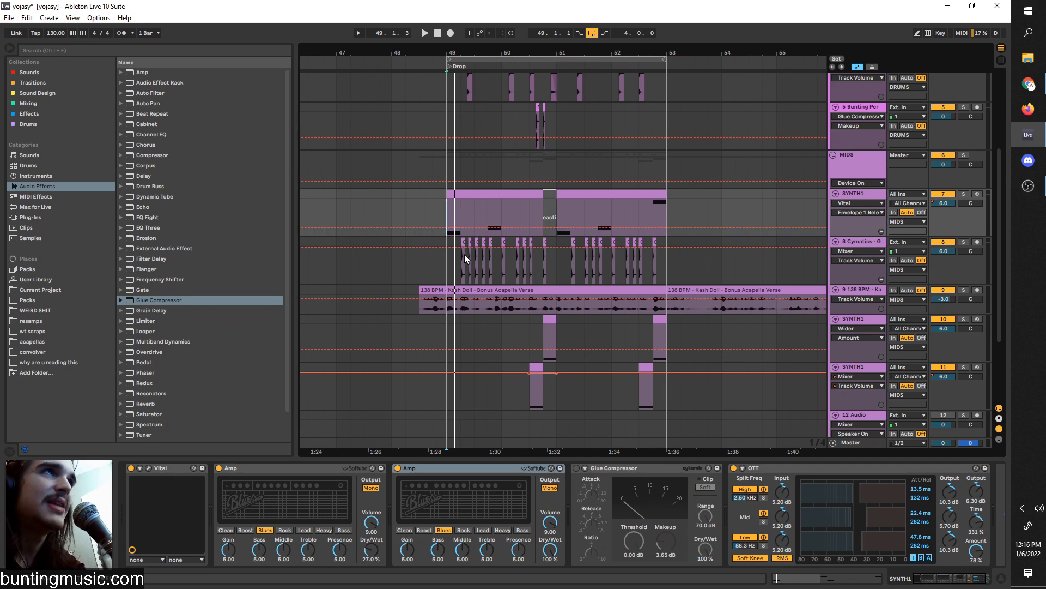
# - Switch to Chrome, look over the membership levels on the buntingmusic Patreon page and return to Ableton Live
pyautogui.scroll(3, 463, 262)
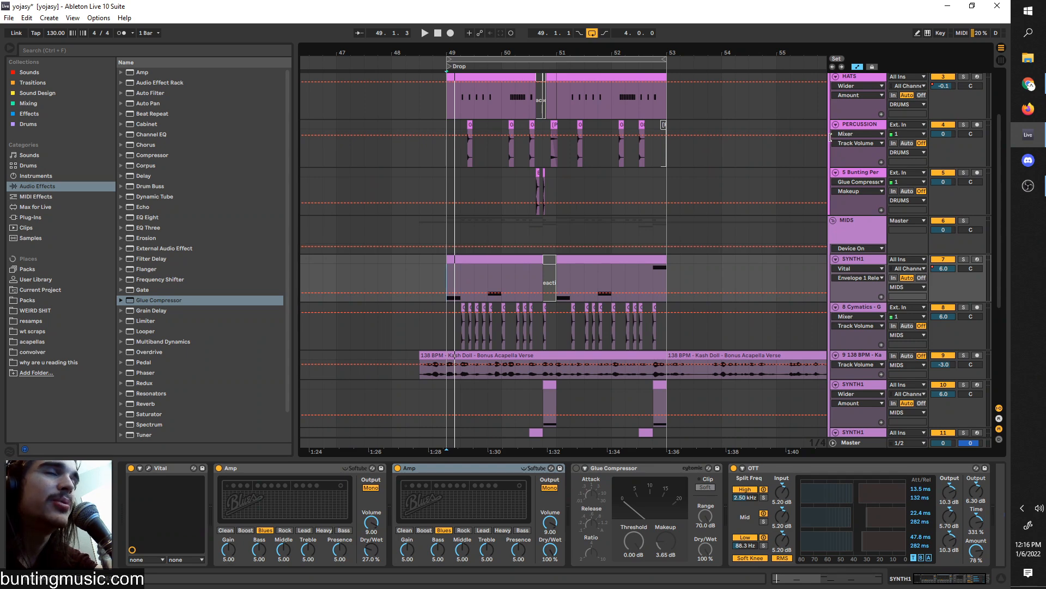
pyautogui.click(1029, 83)
pyautogui.scroll(8, 591, 267)
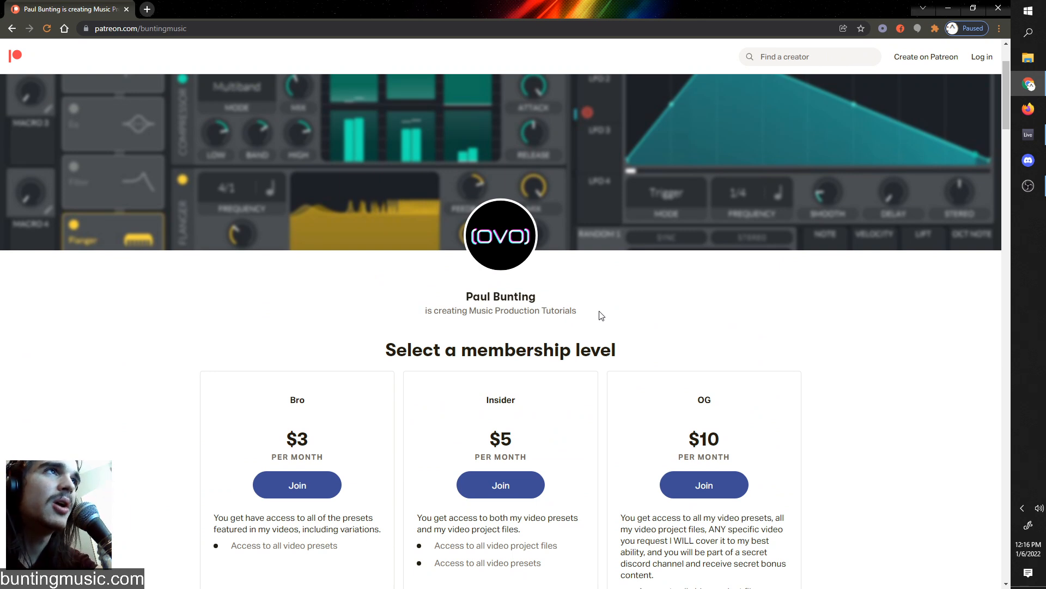
pyautogui.scroll(-2, 582, 347)
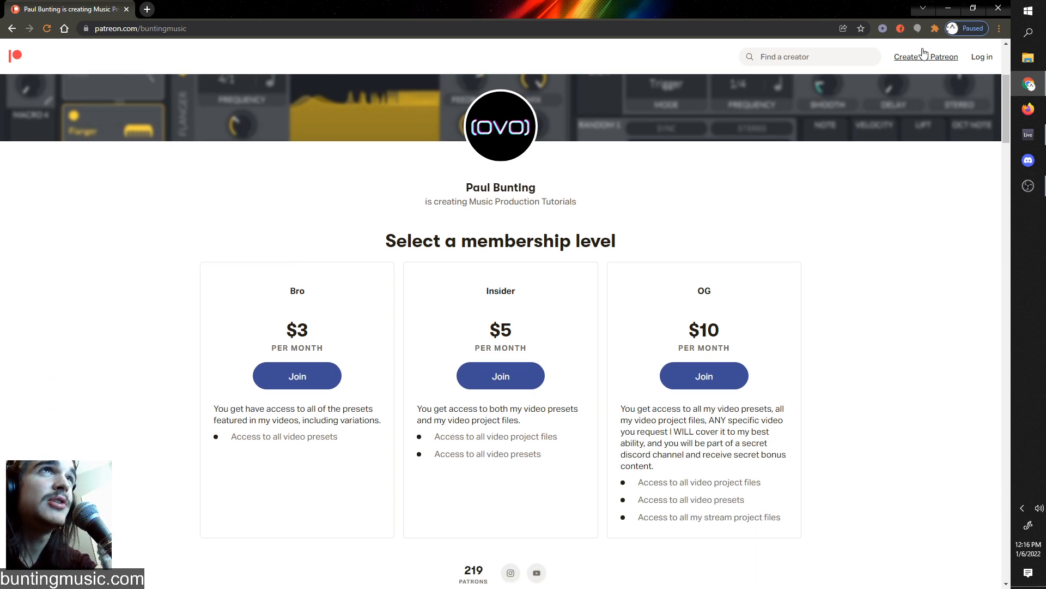
pyautogui.click(948, 8)
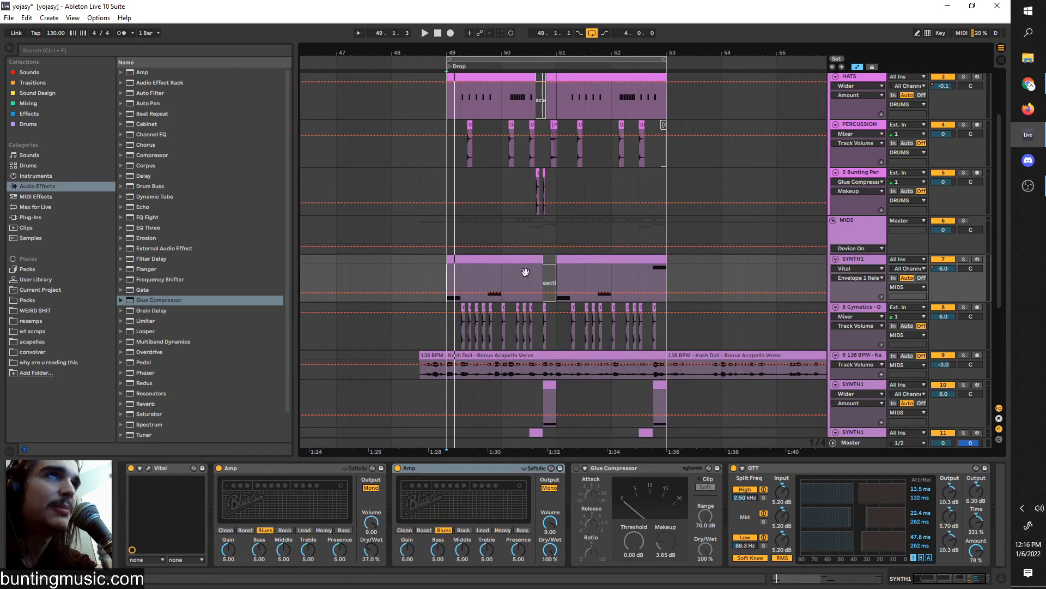
# - Play the drop from bar 49 with the KICKSNARE track soloed, and solo the DRUMS group
pyautogui.click(450, 268)
pyautogui.scroll(3, 890, 109)
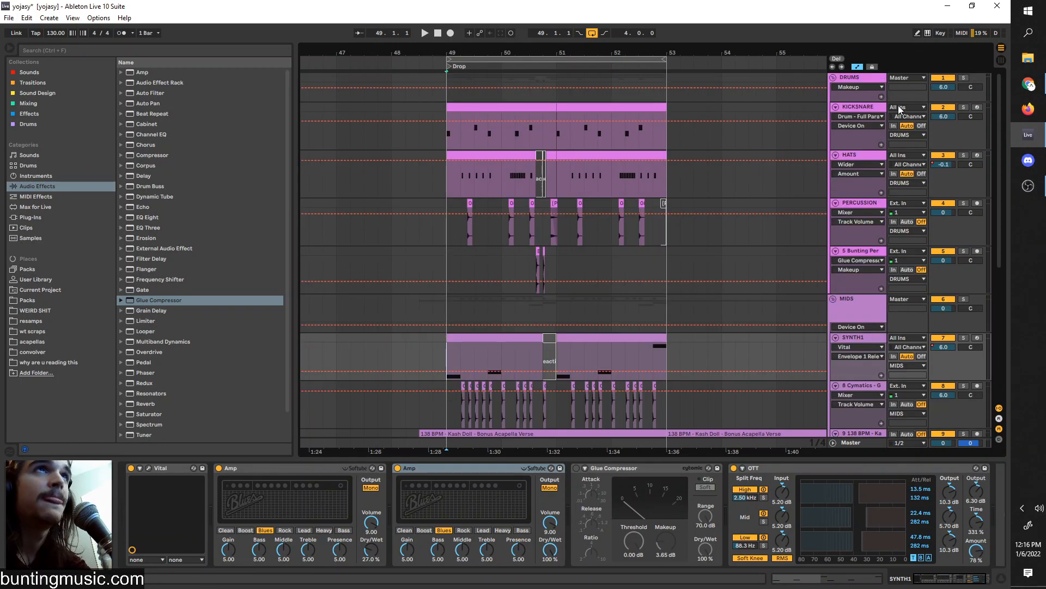
pyautogui.click(963, 108)
pyautogui.scroll(3, 676, 127)
pyautogui.press('space')
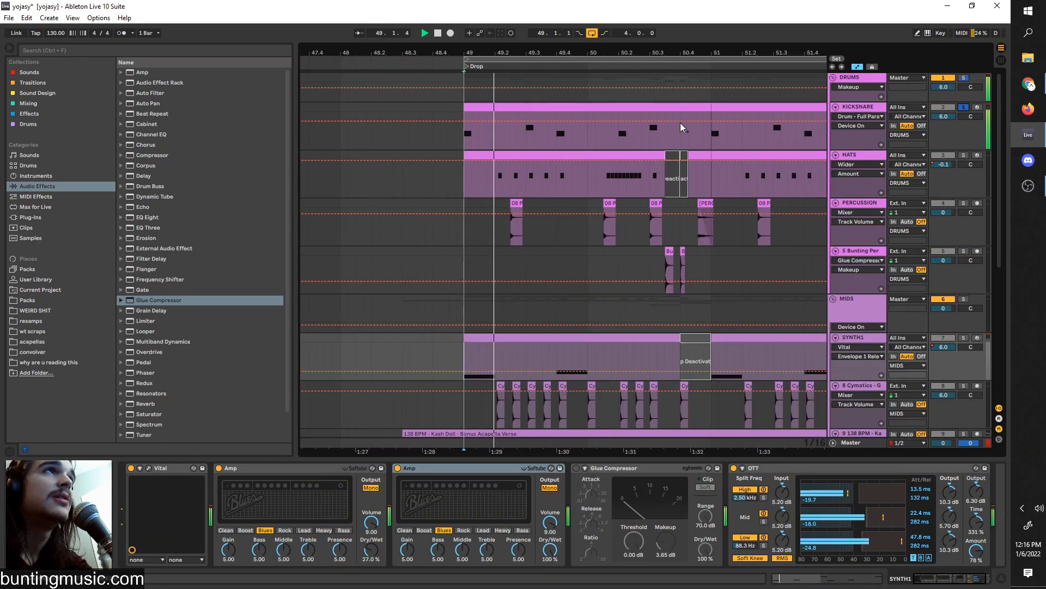
pyautogui.click(964, 78)
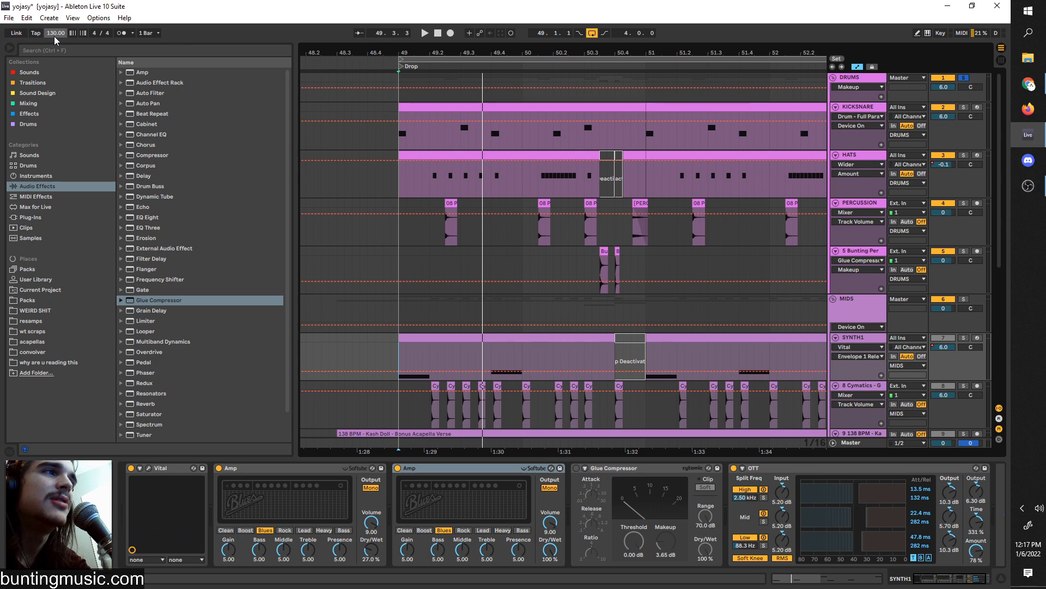
# - Solo the KICKSNARE track and play it from the start of the drop
pyautogui.scroll(-1, 258, 171)
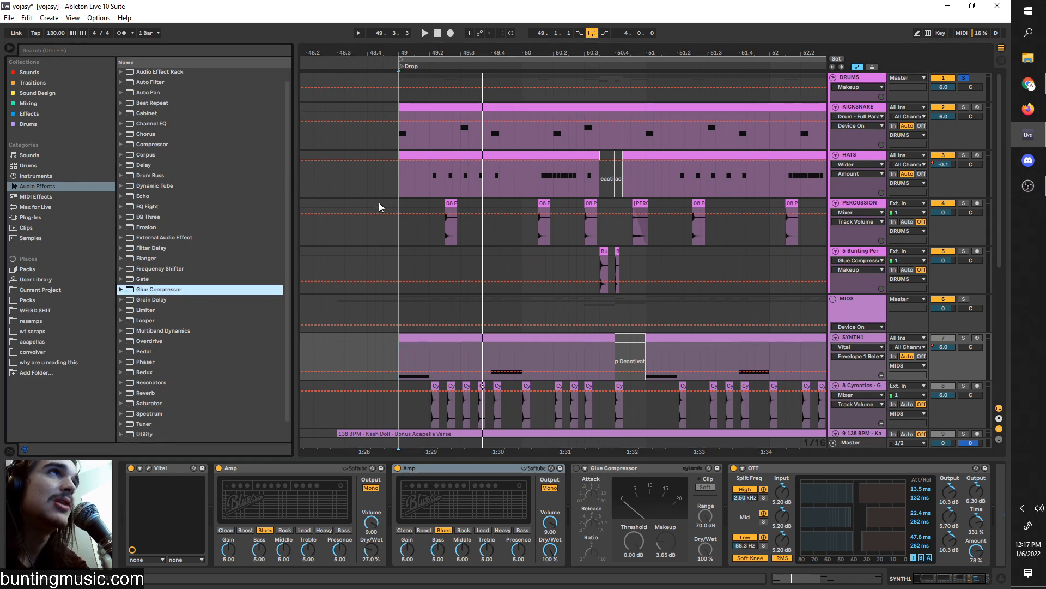
pyautogui.scroll(-3, 380, 203)
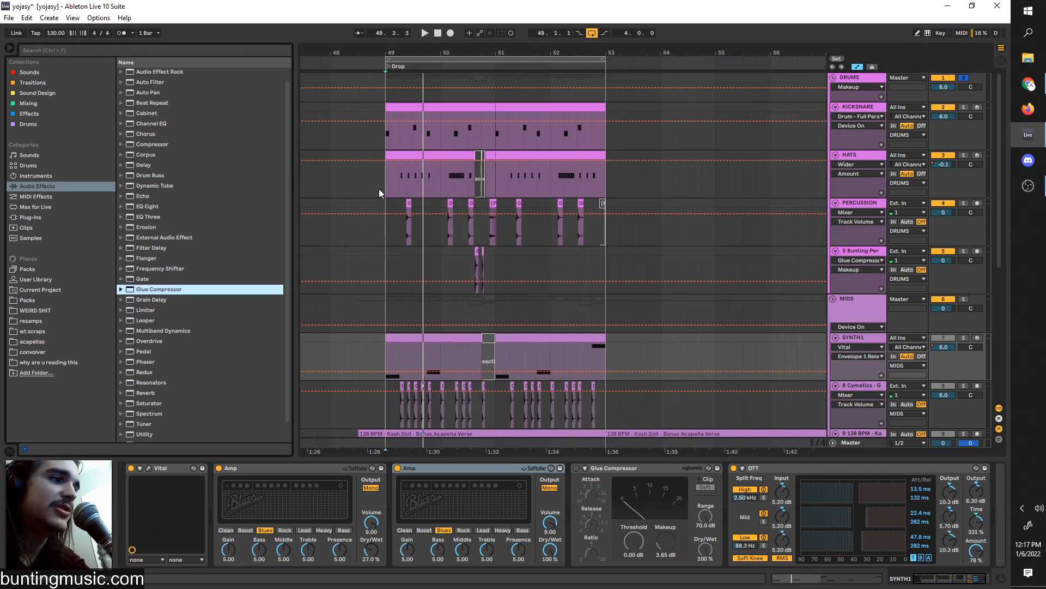
pyautogui.scroll(5, 380, 193)
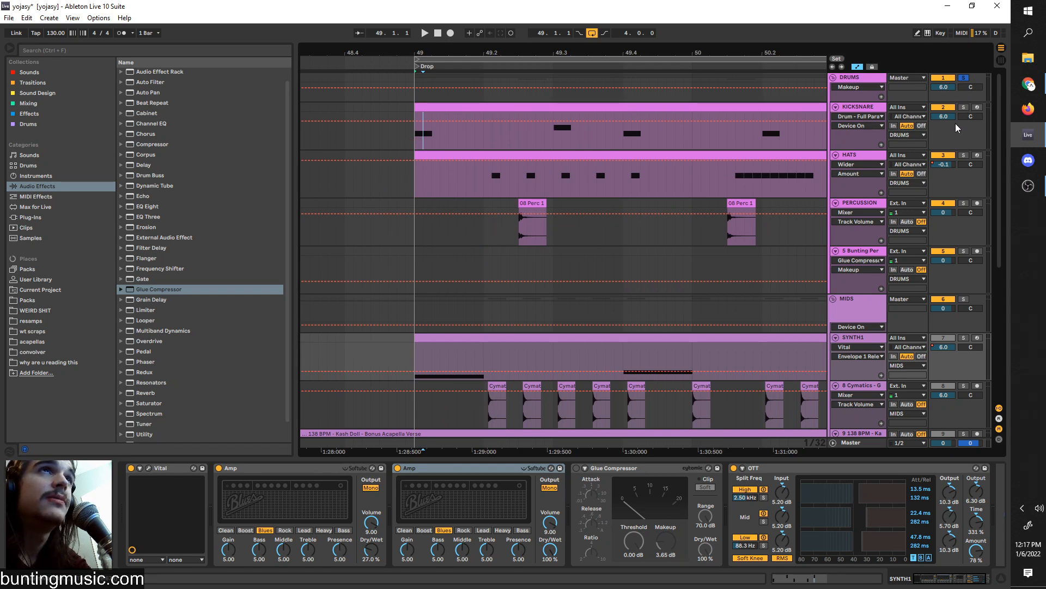
pyautogui.click(964, 108)
pyautogui.press('space')
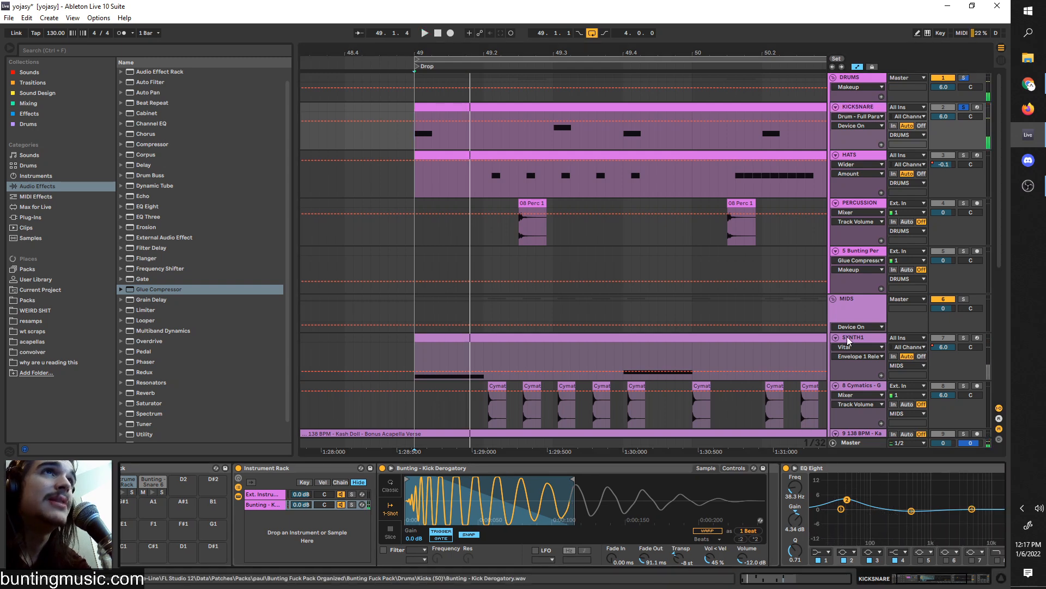
# - Reset the KICKSNARE and DRUMS track volumes to 0 dB and bypass the KICKSNARE track's final Drum - Full Parallel compressor
pyautogui.hscroll(1, 807, 427)
pyautogui.rightClick(948, 116)
pyautogui.click(939, 148)
pyautogui.rightClick(947, 89)
pyautogui.click(939, 120)
pyautogui.hscroll(2, 867, 475)
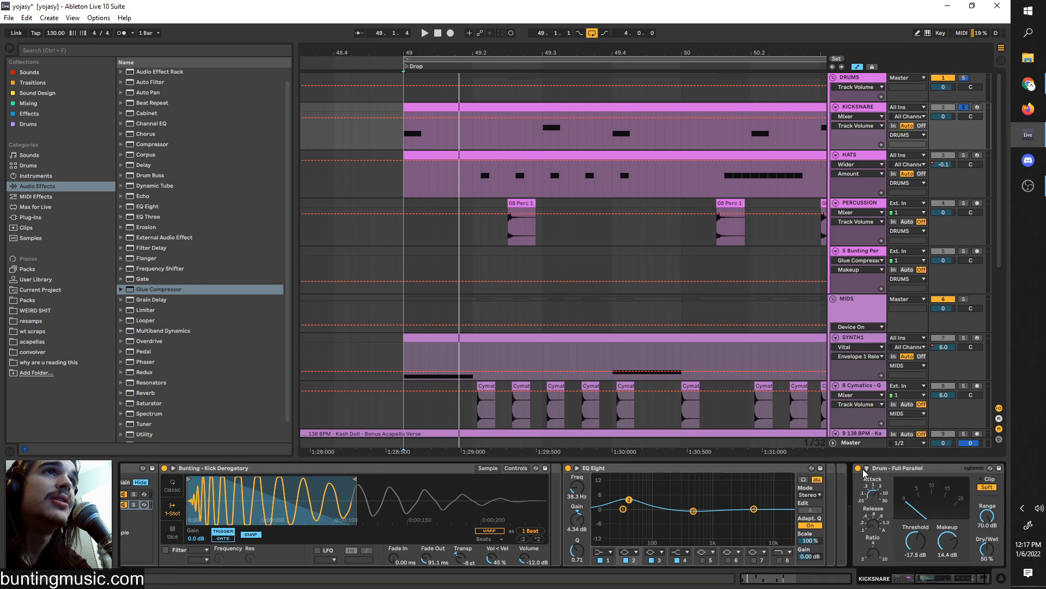
pyautogui.click(858, 468)
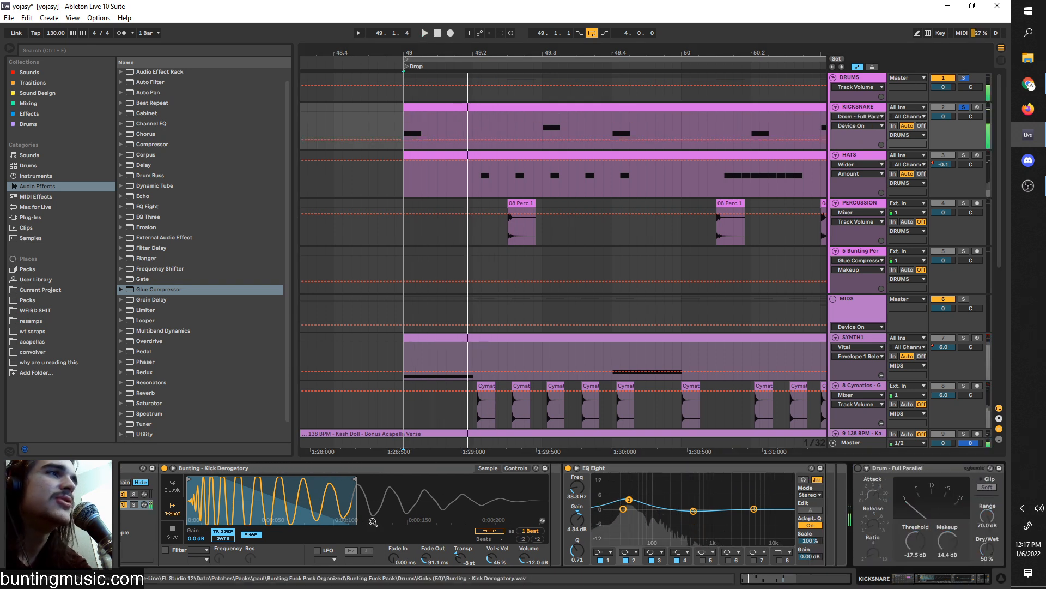
# - Open the Snare 6 pad, play from its hit at 49.3, and bypass its Drum - Full Parallel compressor and Drum Buss
pyautogui.hscroll(-1, 338, 522)
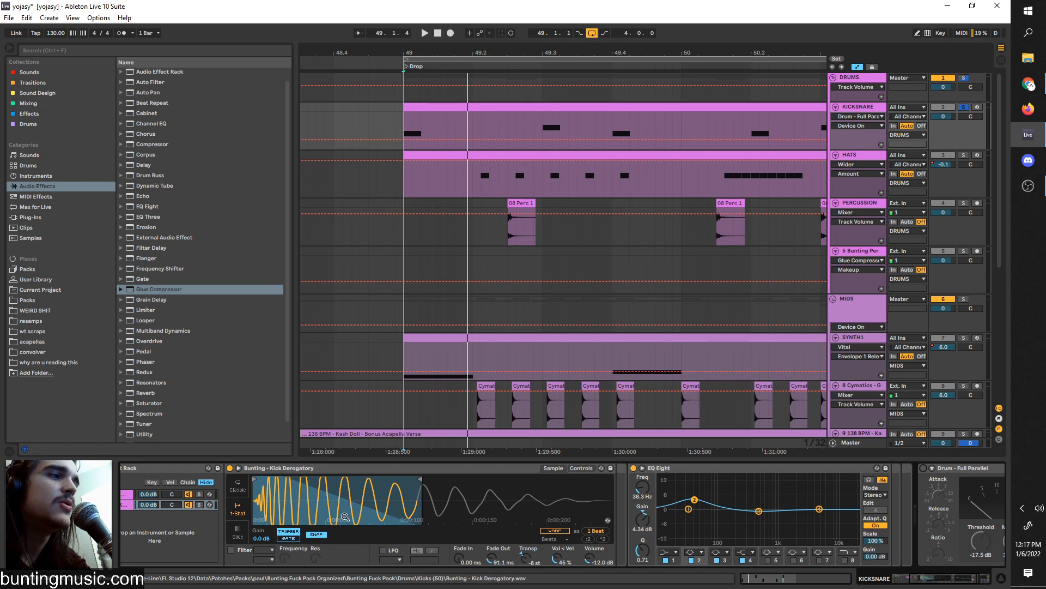
pyautogui.hscroll(-1, 345, 516)
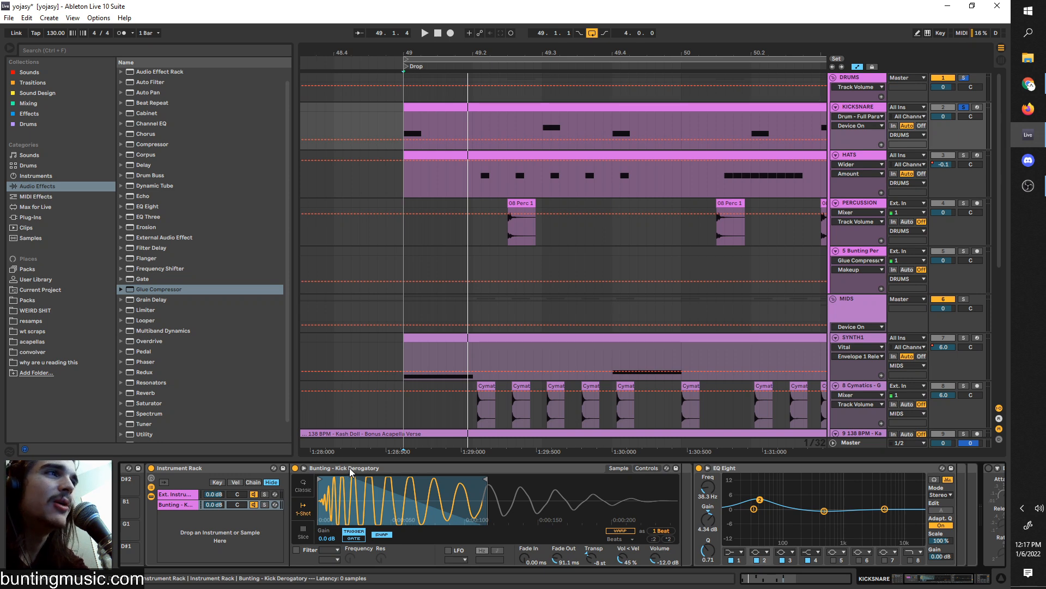
pyautogui.hscroll(-2, 320, 495)
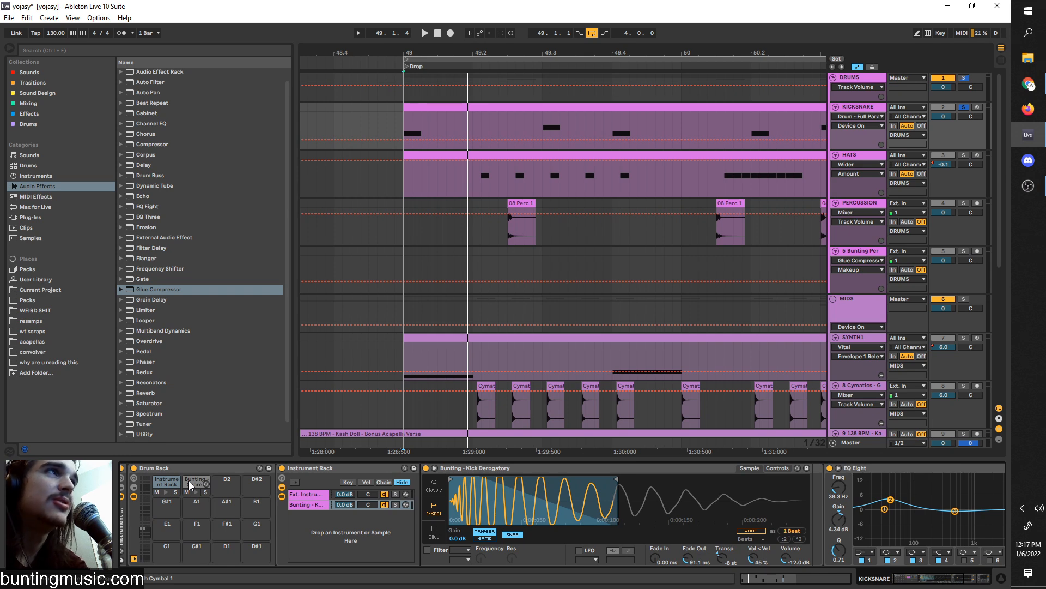
pyautogui.click(552, 142)
pyautogui.press('space')
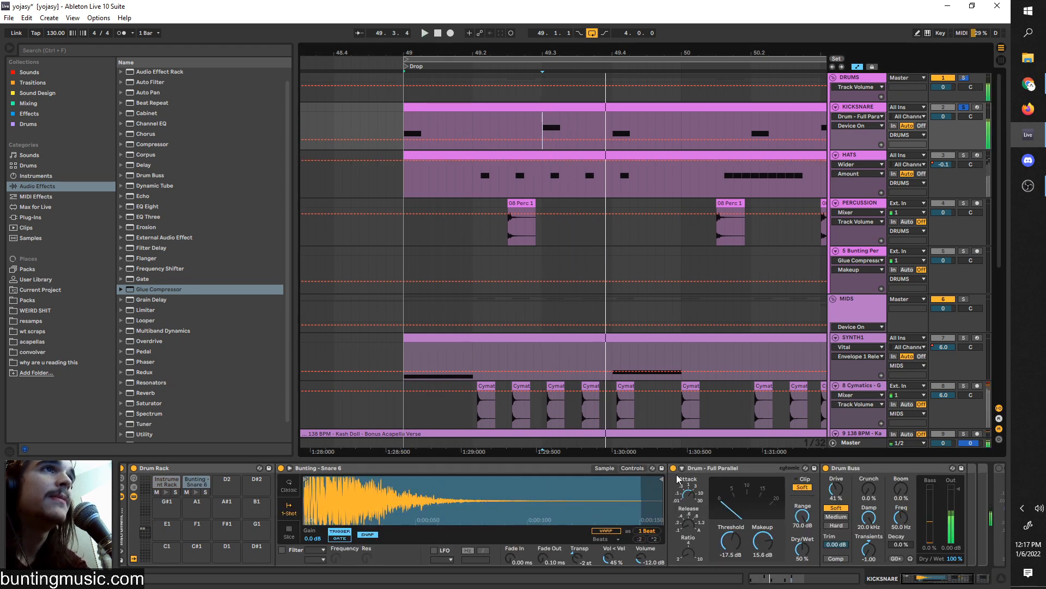
pyautogui.click(673, 467)
pyautogui.click(825, 468)
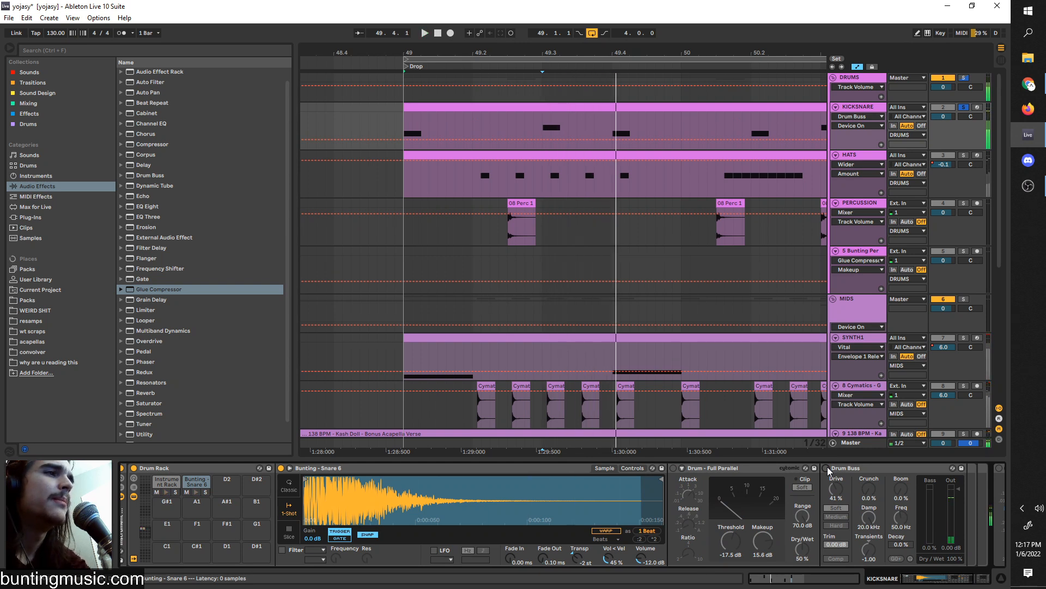
# - Reactivate the snare's Drum - Full Parallel compressor and set its Makeup to 20 dB while auditioning the hit
pyautogui.click(674, 469)
pyautogui.press('space')
pyautogui.press('space')
pyautogui.press('space')
pyautogui.press('space')
pyautogui.moveTo(764, 541); pyautogui.dragTo(765, 583)
pyautogui.press('space')
pyautogui.press('space')
pyautogui.press('space')
pyautogui.press('space')
pyautogui.moveTo(765, 540); pyautogui.dragTo(768, 529)
pyautogui.press('space')
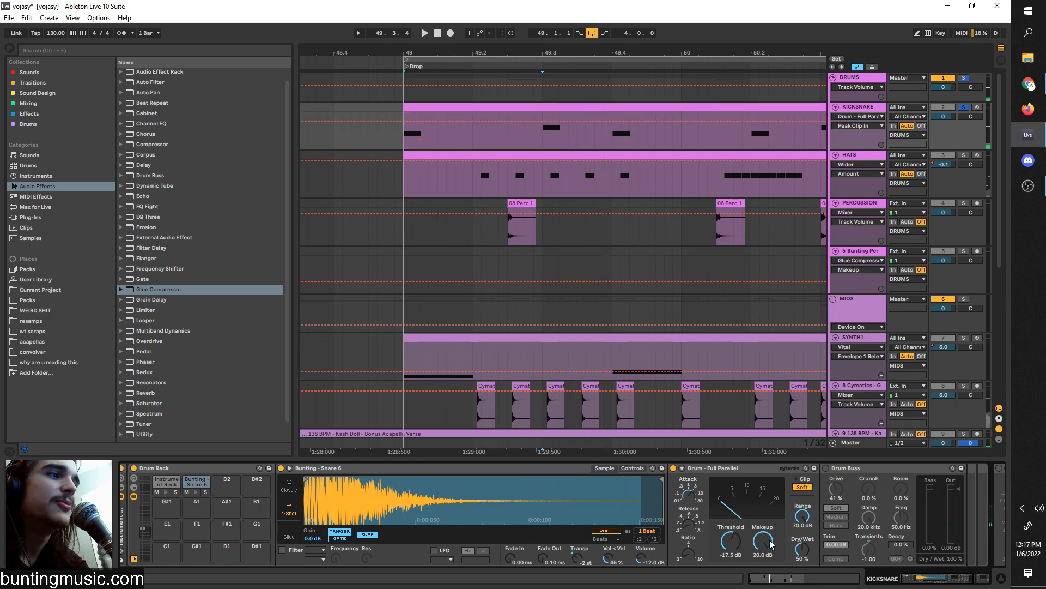
# - Search the browser for "drum" and place a Drum Buss after the snare's Drum - Full Parallel compressor
pyautogui.scroll(-1, 765, 538)
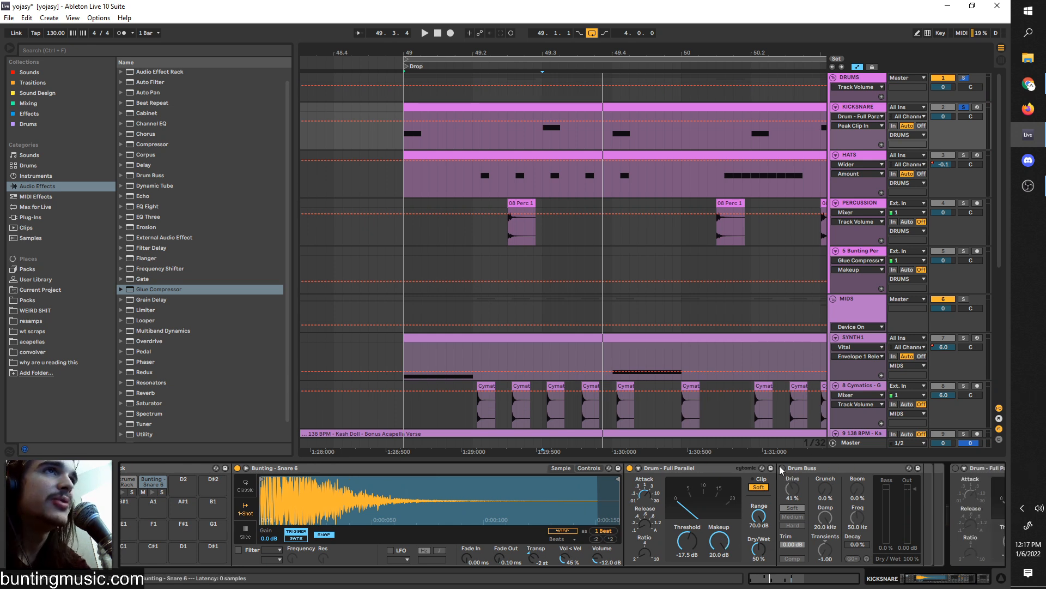
pyautogui.hotkey('ctrl', 'f')
pyautogui.write('drum')
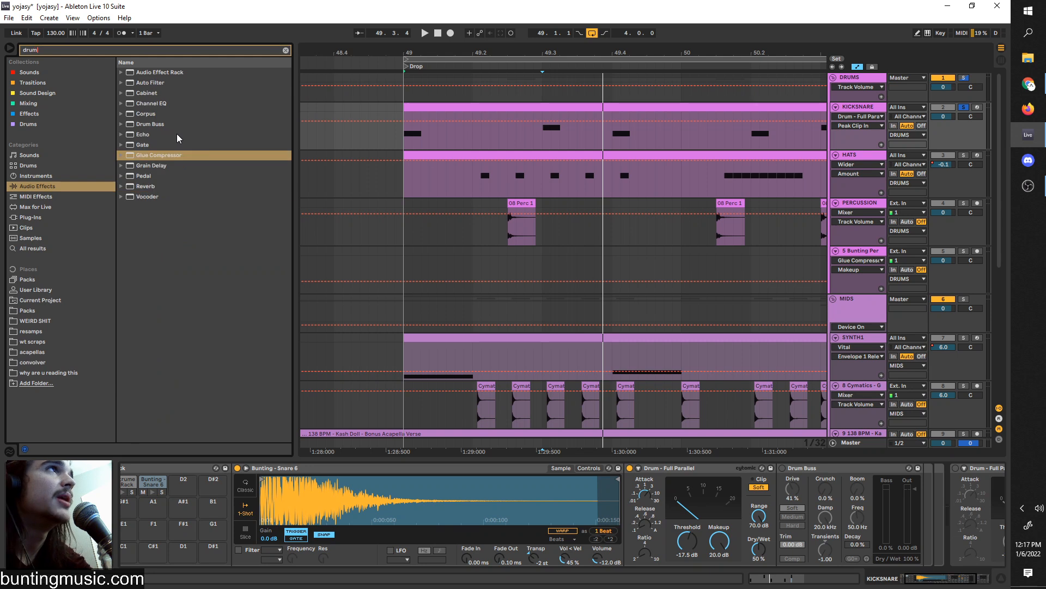
pyautogui.moveTo(134, 125); pyautogui.dragTo(794, 469)
# - Audition the snare repeatedly while dialling in its Drum Buss, setting the Drive to 44%
pyautogui.press('space')
pyautogui.press('space')
pyautogui.click(825, 517)
pyautogui.press('space')
pyautogui.moveTo(825, 518); pyautogui.dragTo(825, 491)
pyautogui.press('space')
pyautogui.press('space')
pyautogui.press('space')
pyautogui.press('space')
pyautogui.press('space')
pyautogui.press('space')
pyautogui.press('space')
pyautogui.press('space')
pyautogui.press('space')
pyautogui.press('space')
pyautogui.press('space')
# - Lower the snare Drum Buss Transients to -1.00 while auditioning the hit
pyautogui.click(857, 544)
pyautogui.moveTo(858, 544); pyautogui.dragTo(858, 586)
pyautogui.press('space')
pyautogui.press('space')
pyautogui.press('space')
pyautogui.press('space')
pyautogui.moveTo(826, 551); pyautogui.dragTo(826, 572)
pyautogui.press('space')
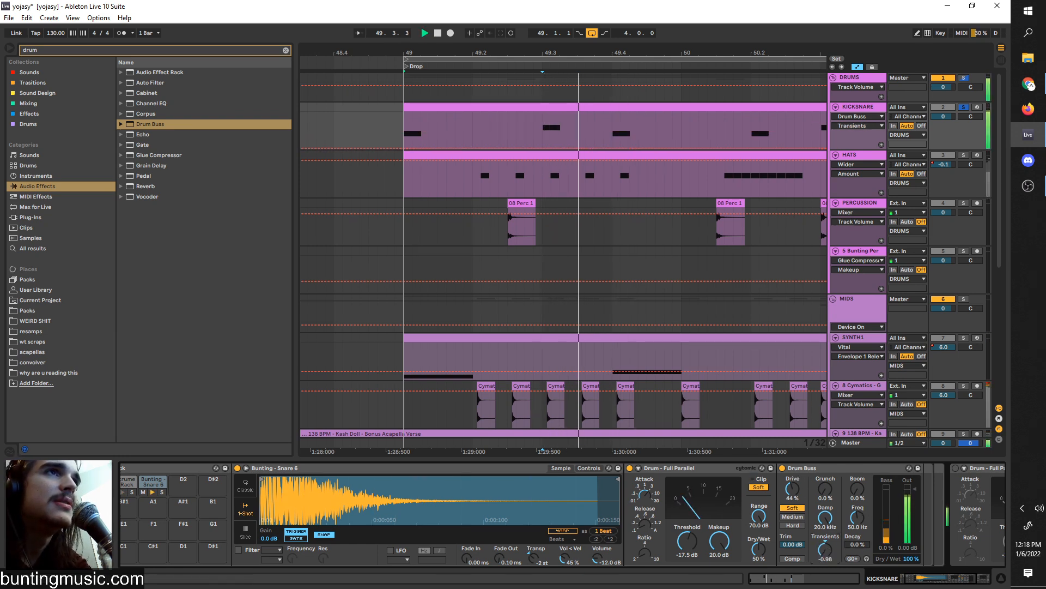
pyautogui.moveTo(825, 548); pyautogui.dragTo(825, 569)
pyautogui.press('space')
pyautogui.press('space')
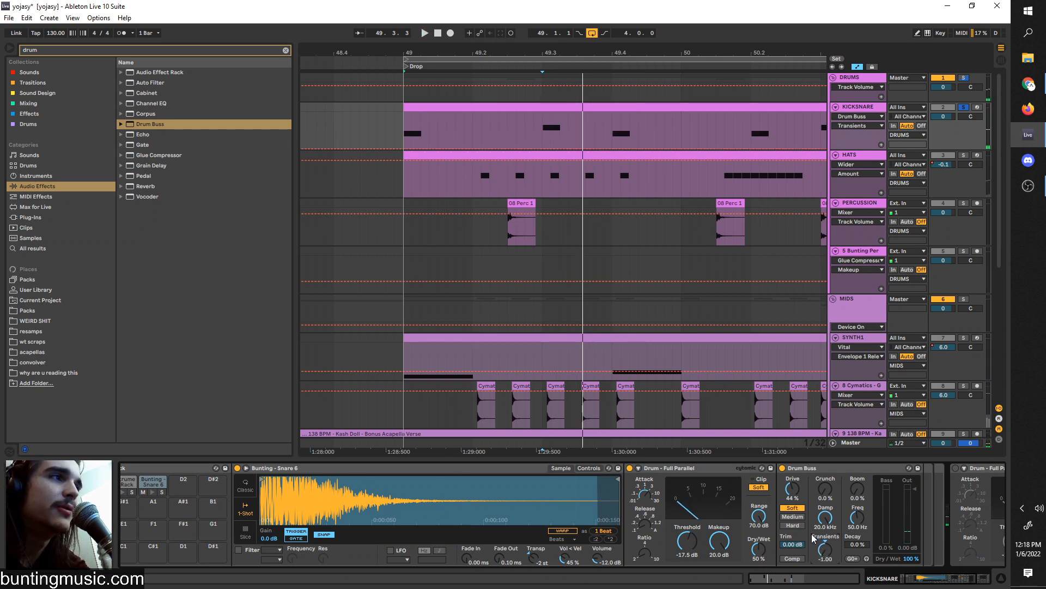
# - Reactivate the KICKSNARE track's final Drum - Full Parallel compressor and audition the kick with its Makeup at 14.4 dB
pyautogui.hscroll(6, 657, 534)
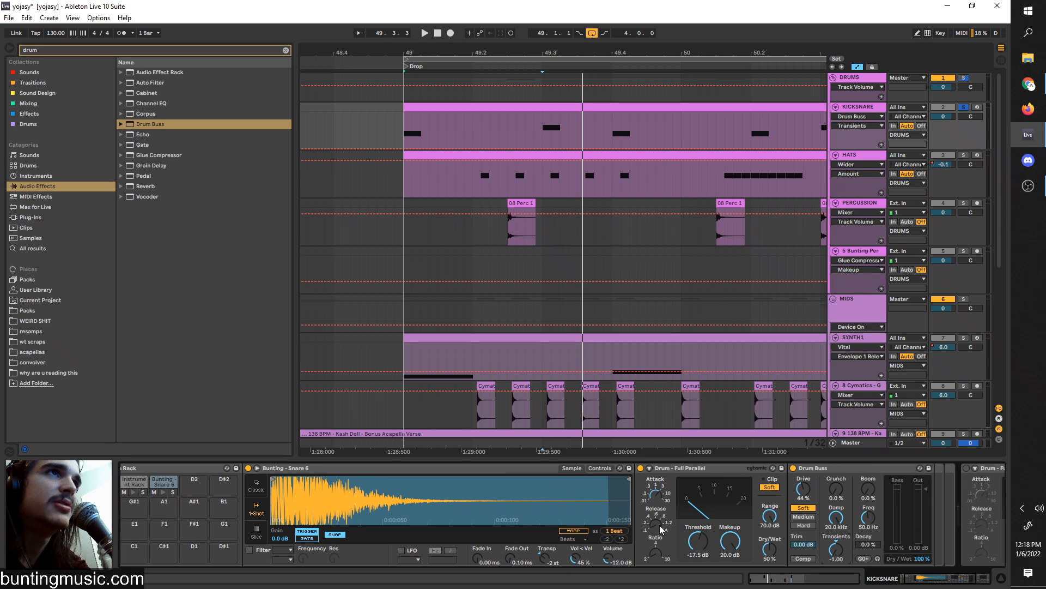
pyautogui.click(799, 468)
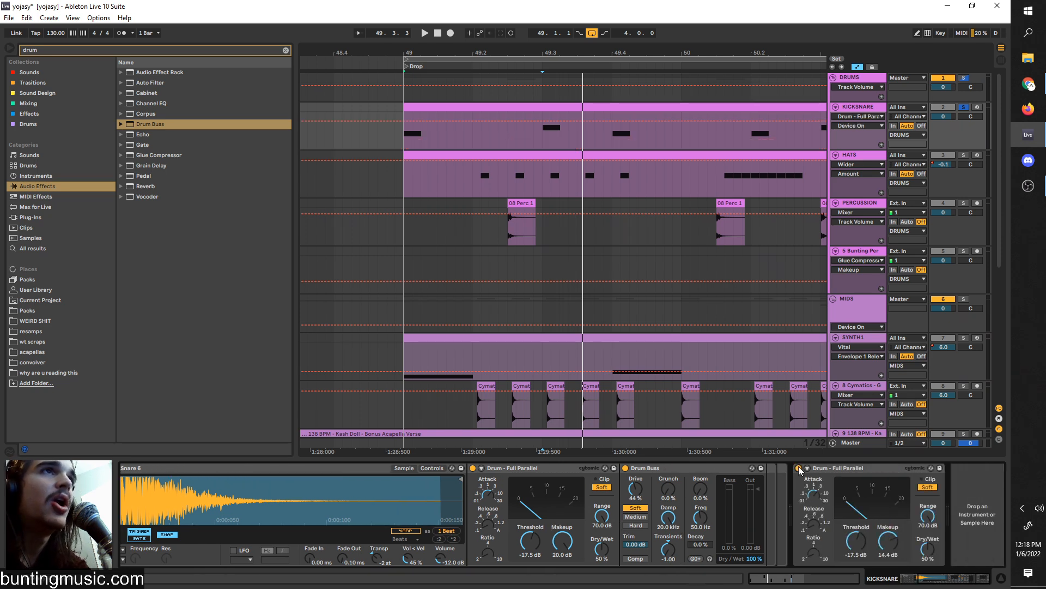
pyautogui.click(406, 142)
pyautogui.press('space')
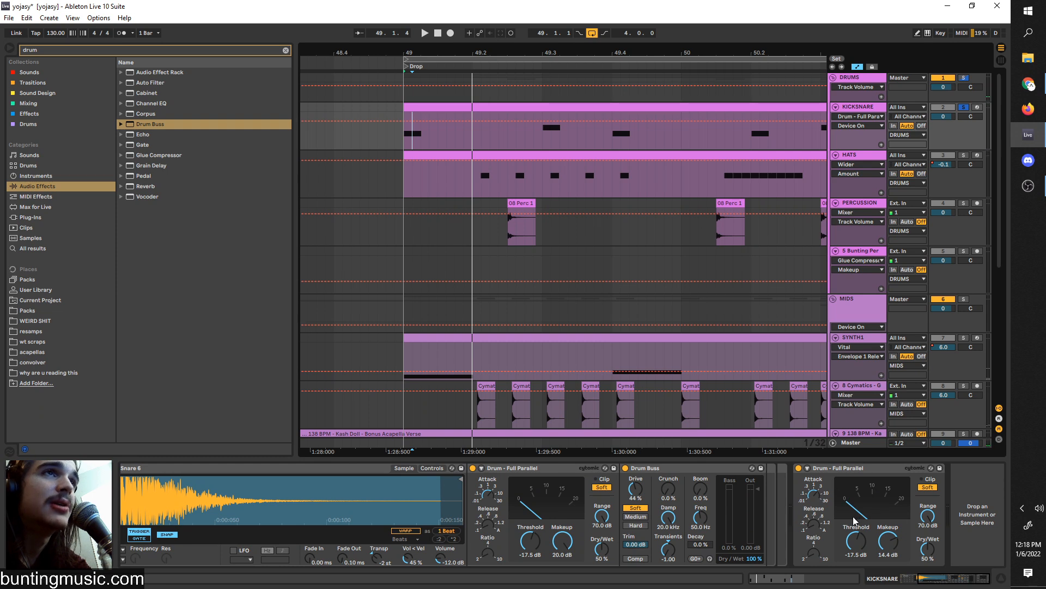
pyautogui.moveTo(885, 545); pyautogui.dragTo(885, 518)
pyautogui.press('space')
pyautogui.press('space')
pyautogui.press('space')
pyautogui.press('space')
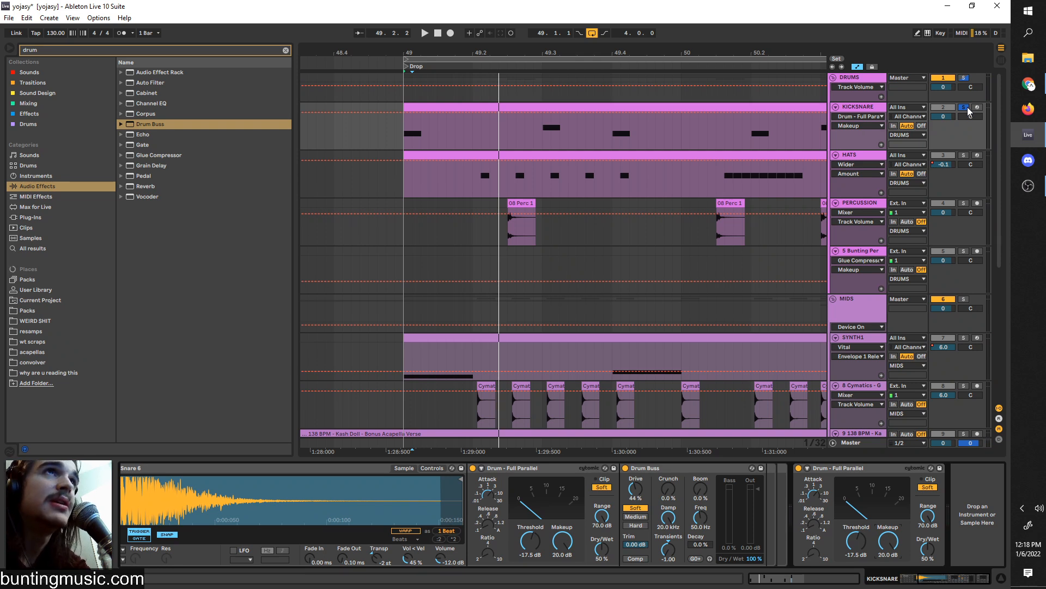
# - Raise the KICKSNARE and DRUMS track volumes to 6.0 dB while auditioning the processed drums
pyautogui.moveTo(953, 116); pyautogui.dragTo(947, 68)
pyautogui.press('space')
pyautogui.press('space')
pyautogui.press('space')
pyautogui.press('space')
pyautogui.press('space')
pyautogui.press('space')
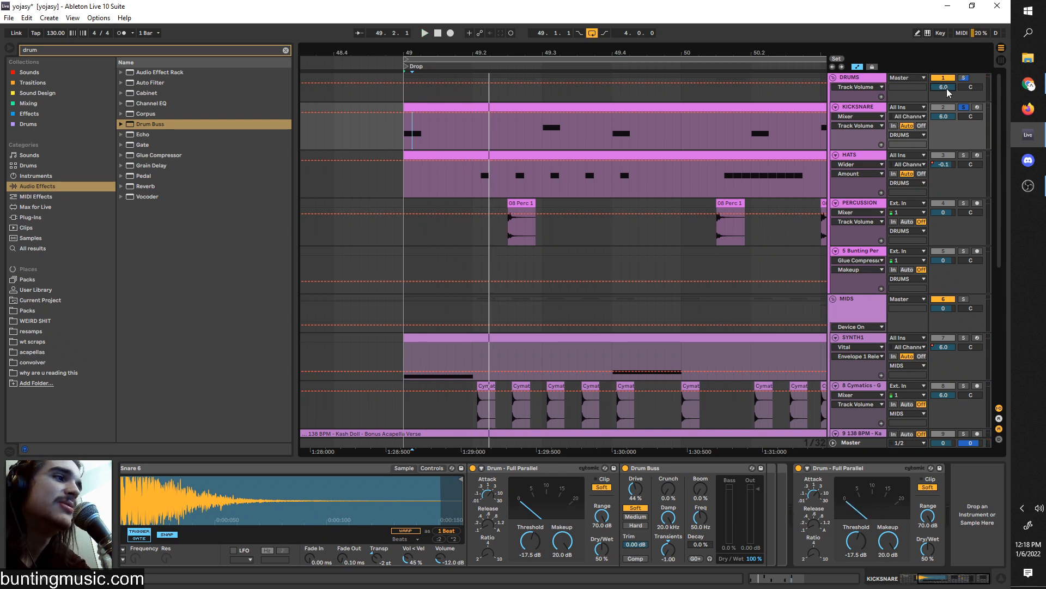
# - Play the start of the drop with the whole DRUMS group soloed
pyautogui.click(394, 139)
pyautogui.press('space')
pyautogui.scroll(-2, 570, 127)
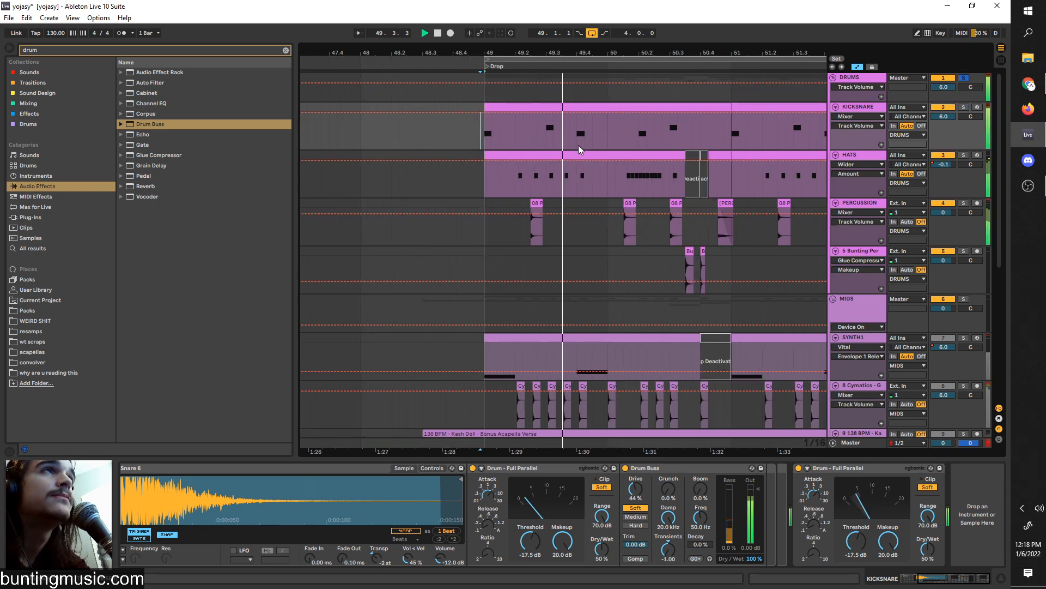
# - Solo the HATS track and play it from the start of the drop
pyautogui.click(963, 155)
pyautogui.click(457, 177)
pyautogui.press('space')
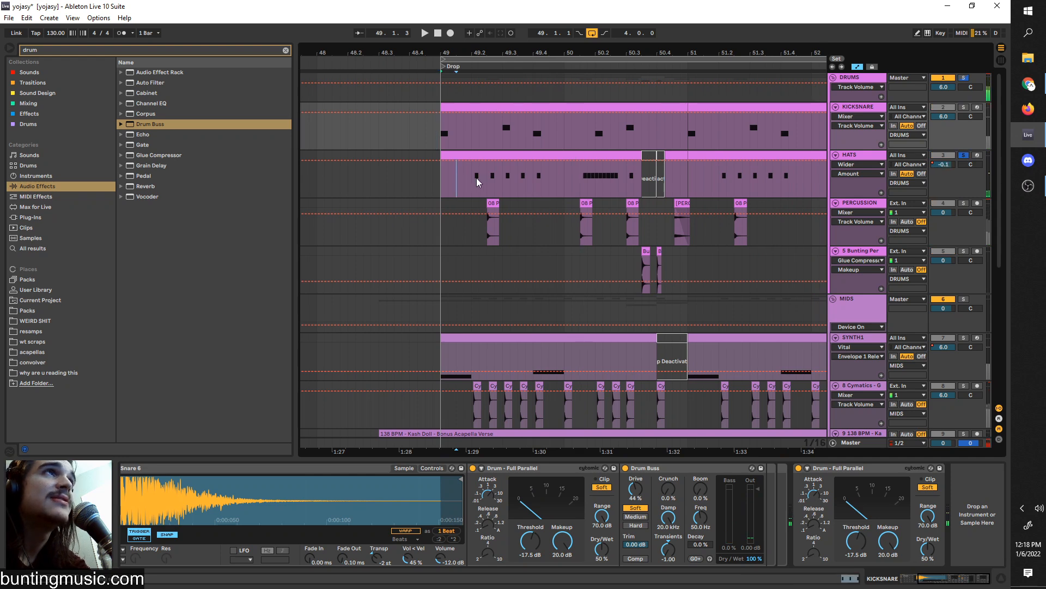
pyautogui.click(471, 176)
pyautogui.click(442, 184)
# - Open the HATS clip's MIDI notes, select the closed hi-hat notes and play the pattern
pyautogui.doubleClick(473, 152)
pyautogui.moveTo(988, 386); pyautogui.dragTo(431, 301)
pyautogui.moveTo(450, 371)
pyautogui.mouseDown()
pyautogui.moveTo(441, 370)
pyautogui.moveTo(449, 363)
pyautogui.mouseUp()
pyautogui.press('space')
pyautogui.press('space')
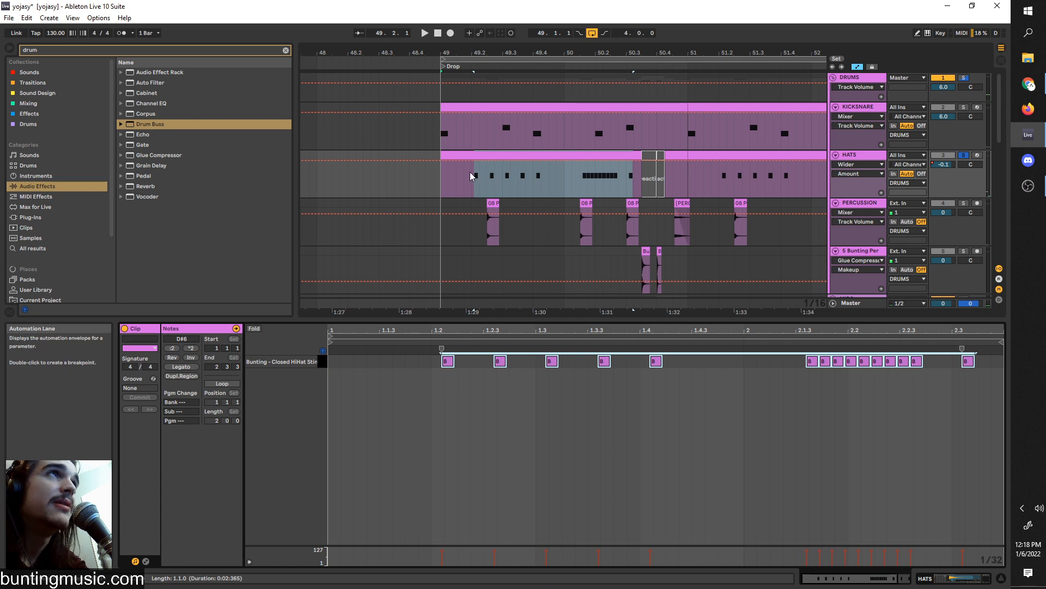
pyautogui.click(443, 175)
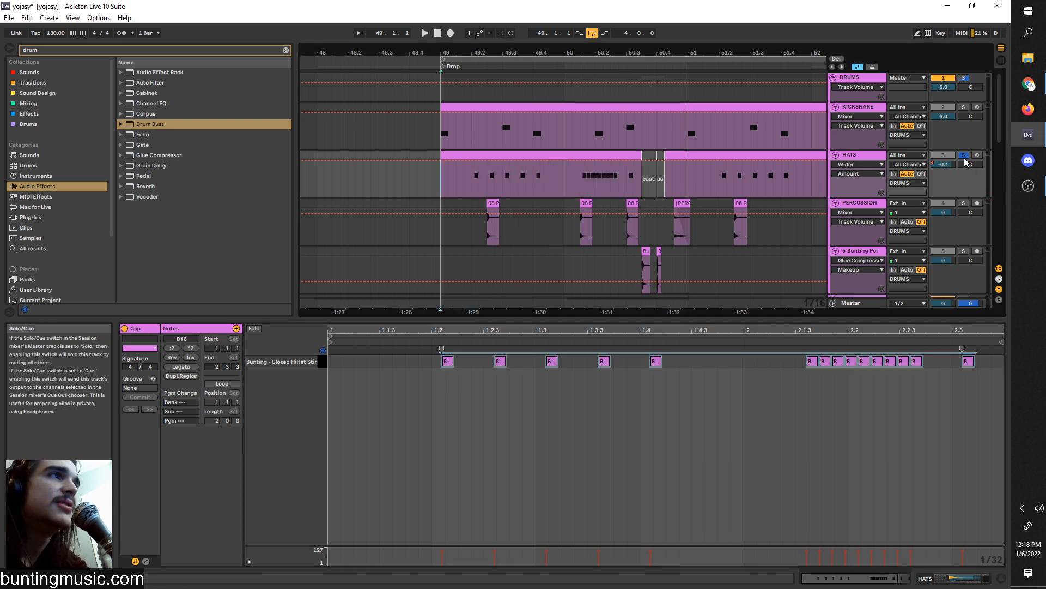
pyautogui.press('space')
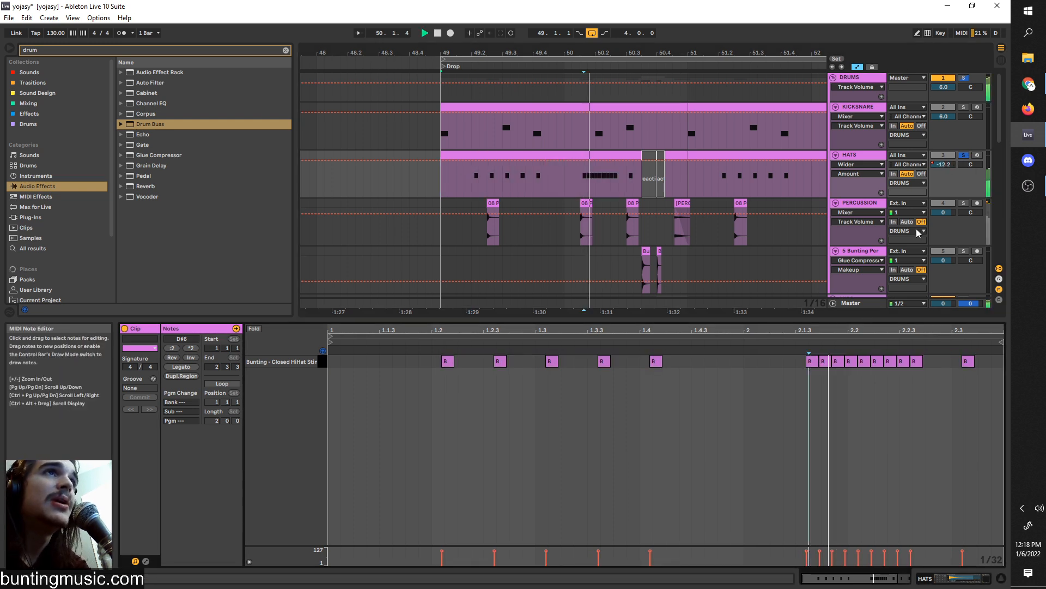
# - Show the HATS track's volume automation and play the fast hi-hat roll from its start
pyautogui.click(947, 164)
pyautogui.scroll(3, 583, 205)
pyautogui.click(583, 190)
pyautogui.press('space')
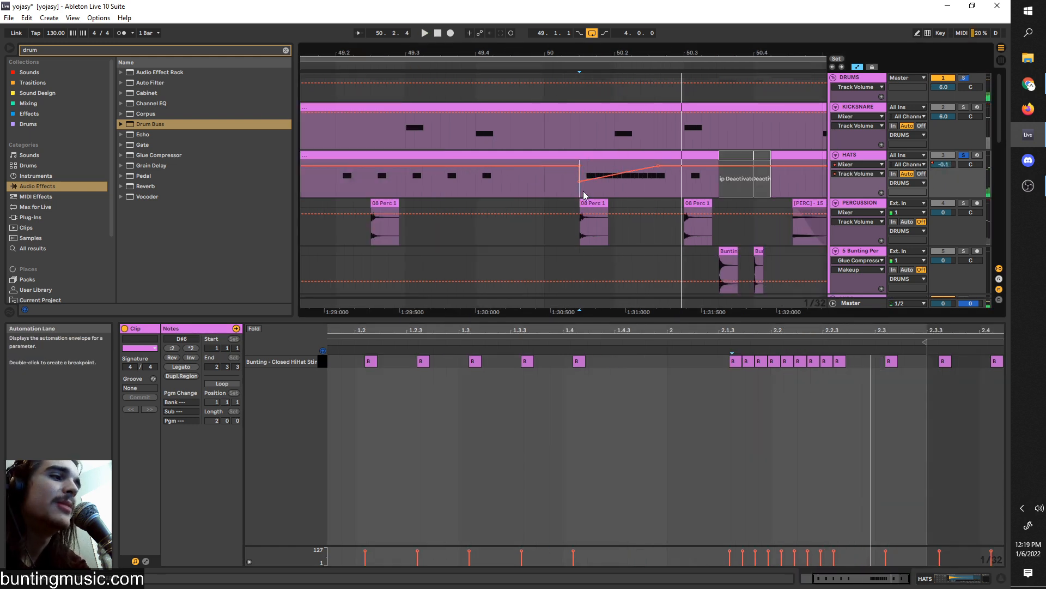
pyautogui.scroll(-5, 593, 187)
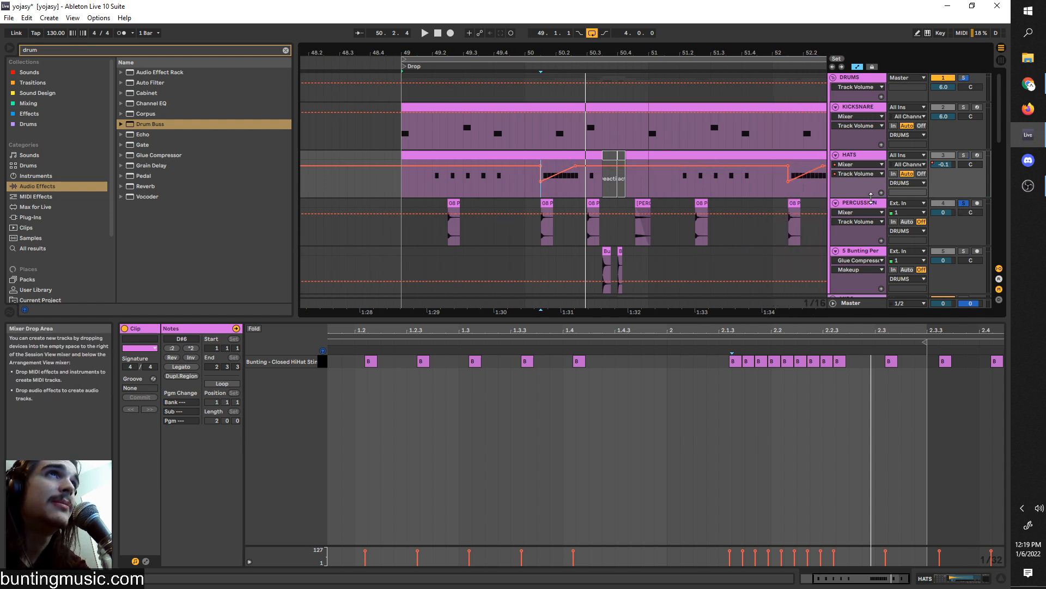
# - Play the soloed PERCUSSION track from its first clip in the drop and remove its solo
pyautogui.click(873, 202)
pyautogui.click(449, 230)
pyautogui.press('space')
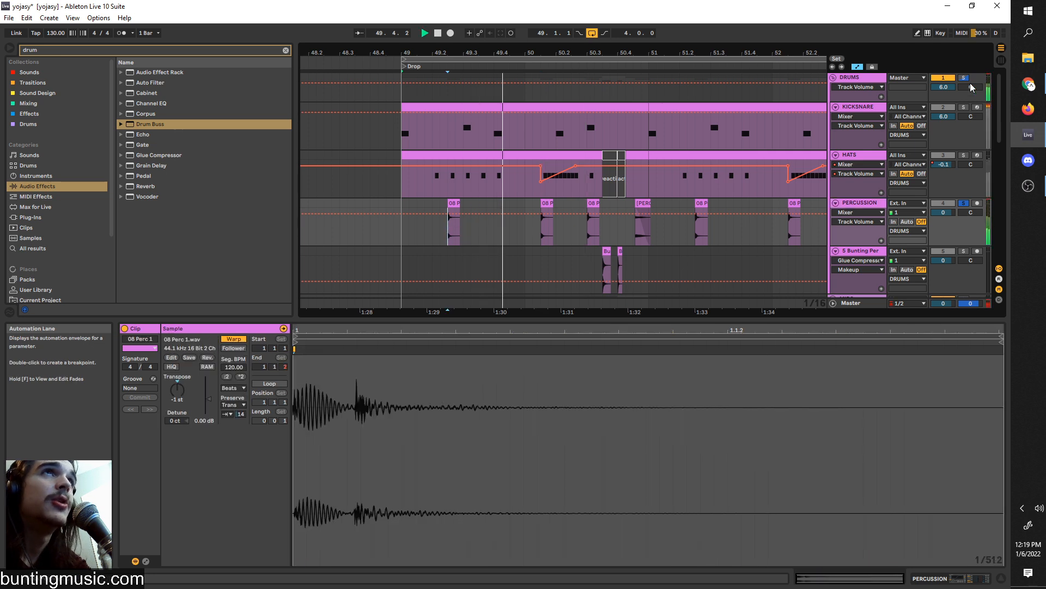
pyautogui.click(964, 203)
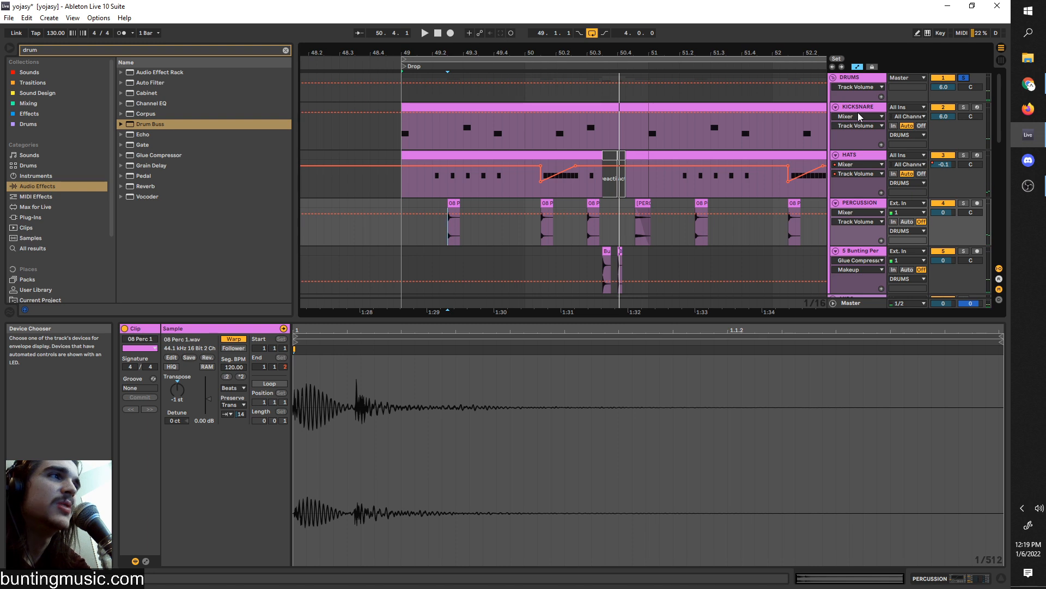
# - Play the drop from its start with every track of the soloed DRUMS group
pyautogui.click(432, 103)
pyautogui.press('space')
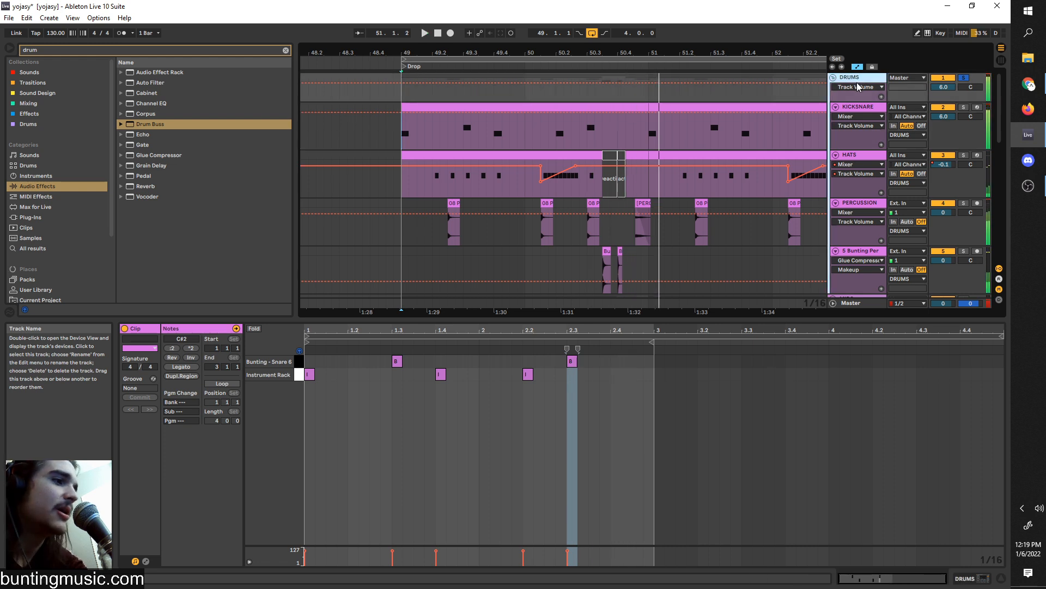
pyautogui.scroll(-2, 689, 220)
pyautogui.click(652, 212)
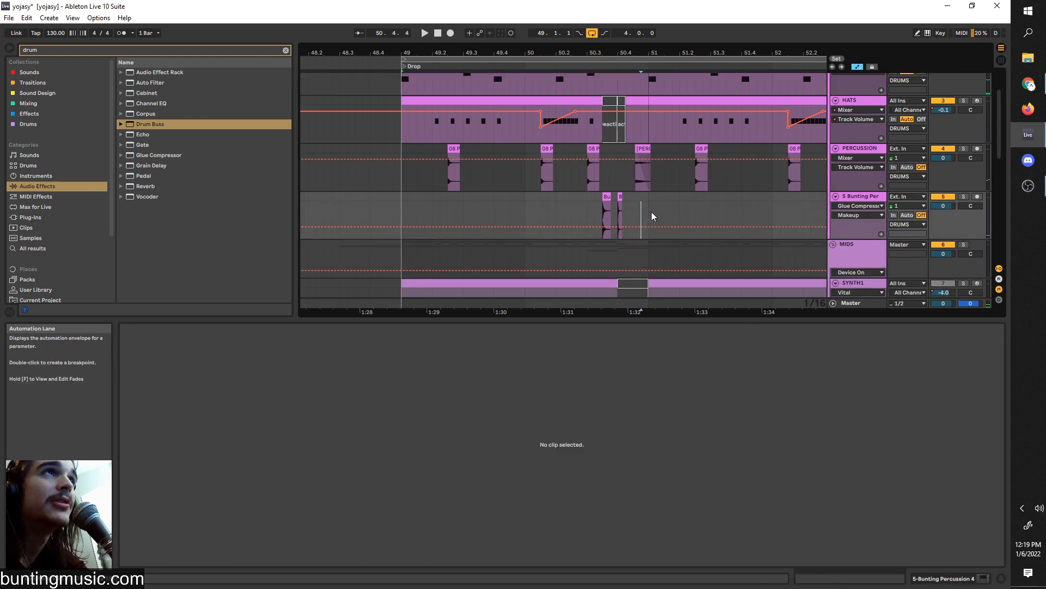
# - Solo the first SYNTH1 track in the MIDS group and play it from the start of the drop
pyautogui.scroll(-1, 652, 211)
pyautogui.scroll(-5, 545, 196)
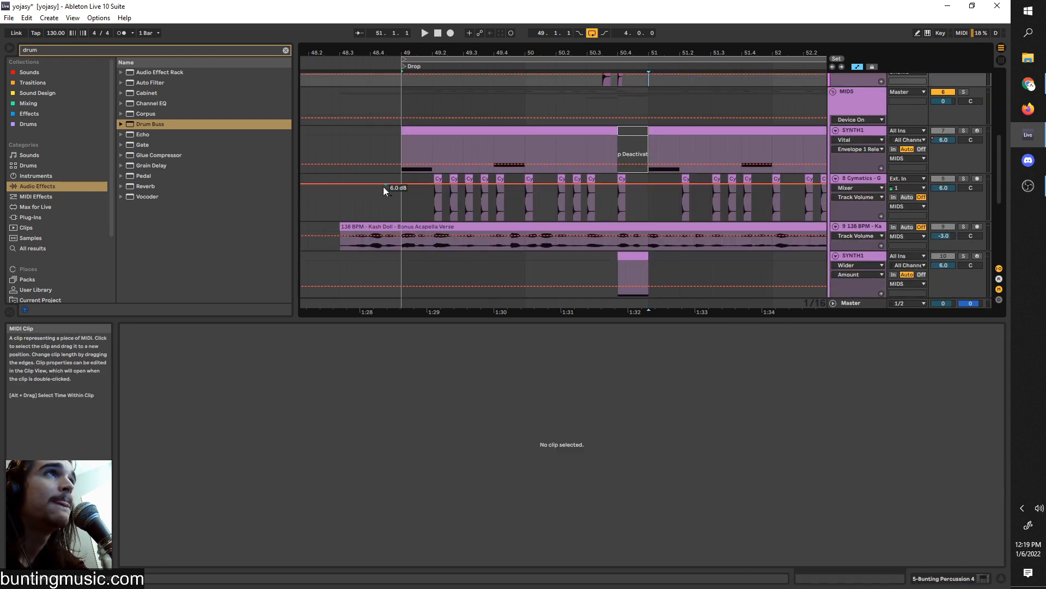
pyautogui.click(404, 152)
pyautogui.click(964, 131)
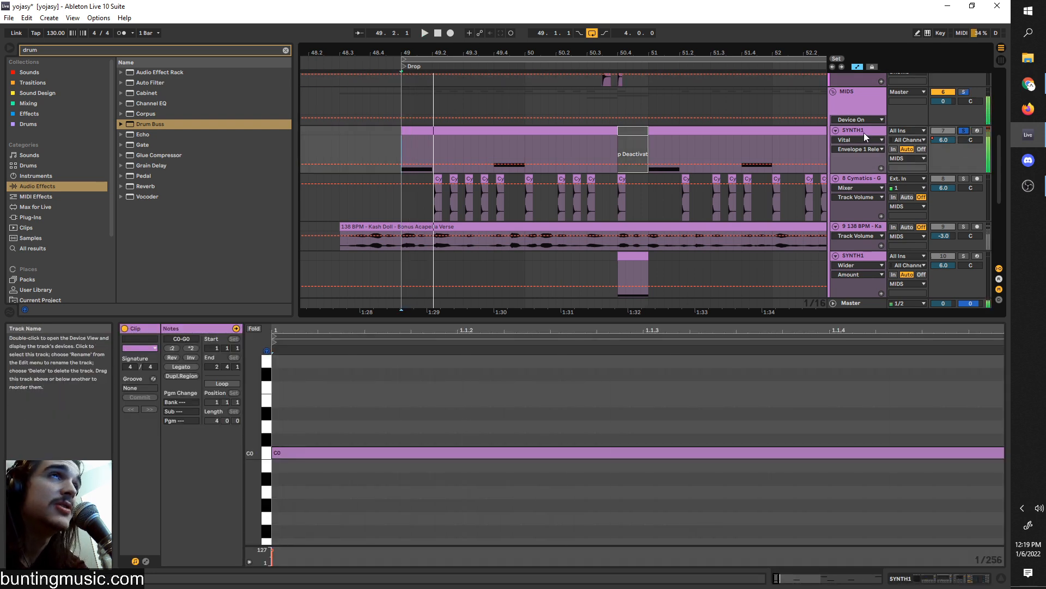
# - Show the SYNTH1 device chain, deactivate the effects after Vital and play the dry synth
pyautogui.click(864, 132)
pyautogui.click(255, 468)
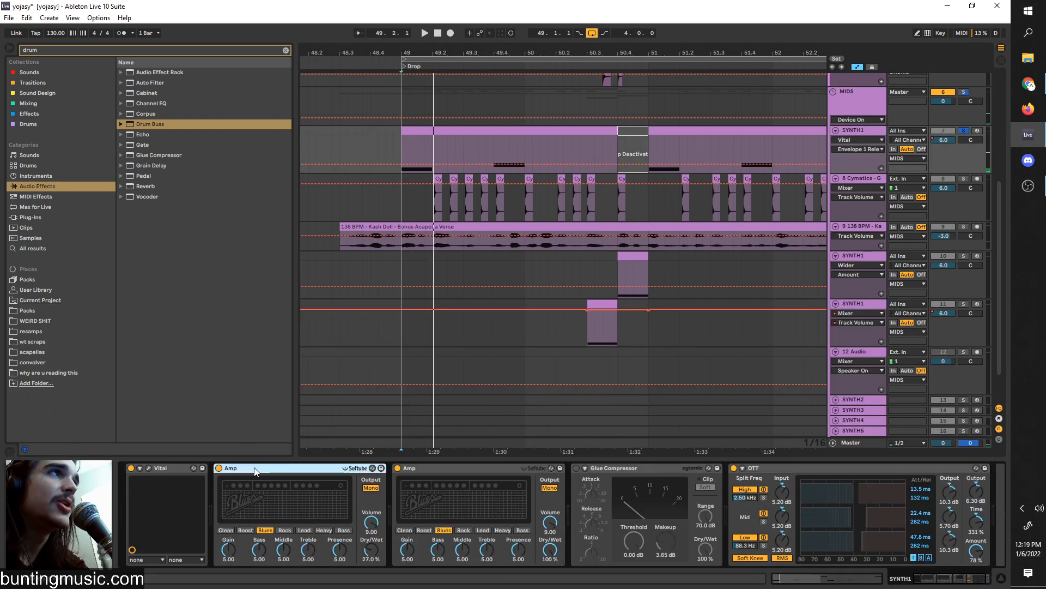
pyautogui.hotkey('shift', 'Right')
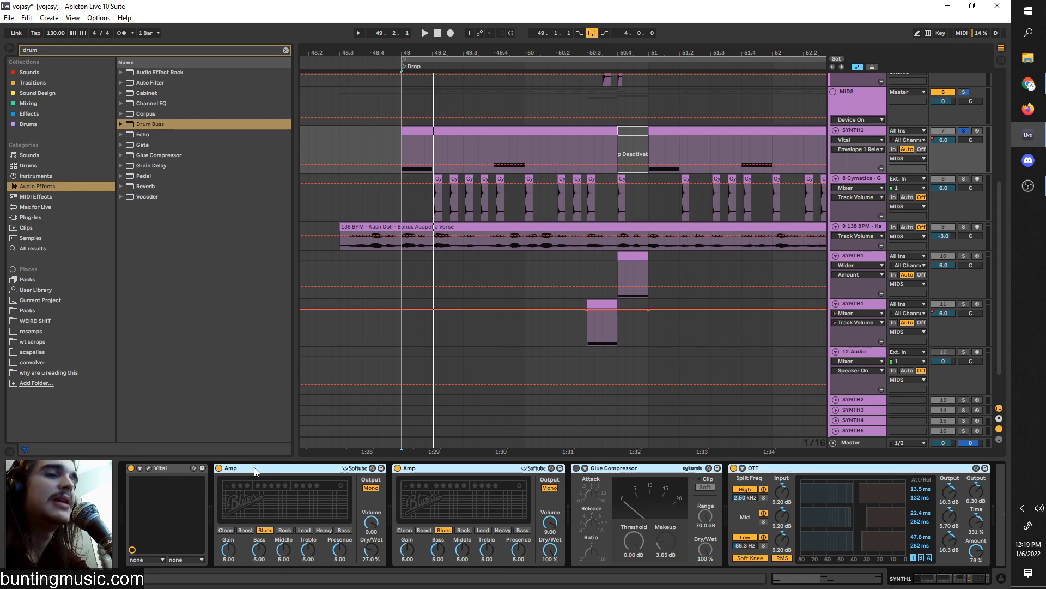
pyautogui.press('0')
pyautogui.press('space')
# - Open the Vital synth on SYNTH1 and initialize its preset
pyautogui.click(149, 468)
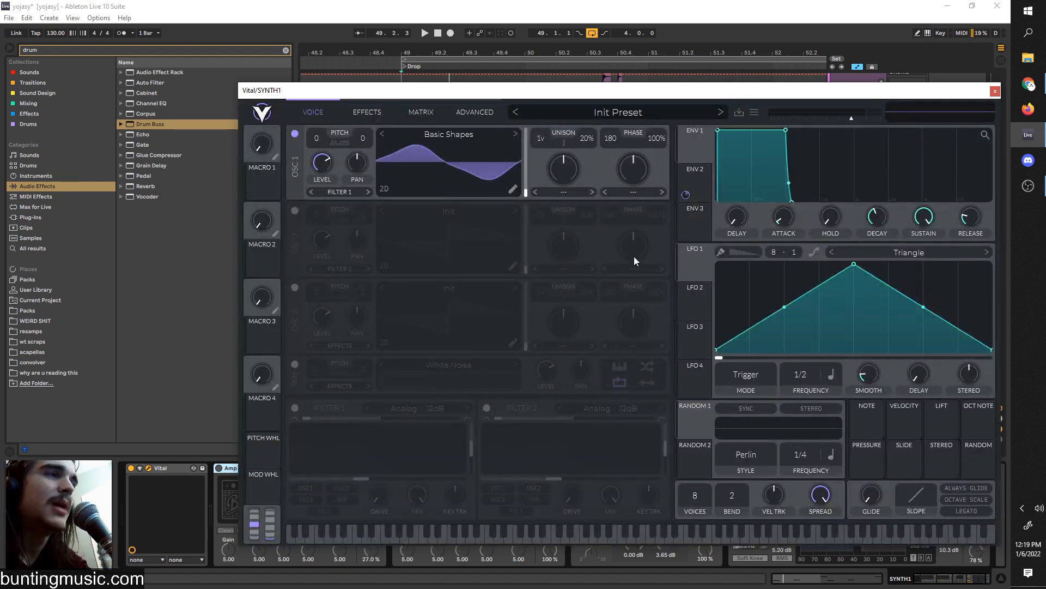
pyautogui.click(754, 114)
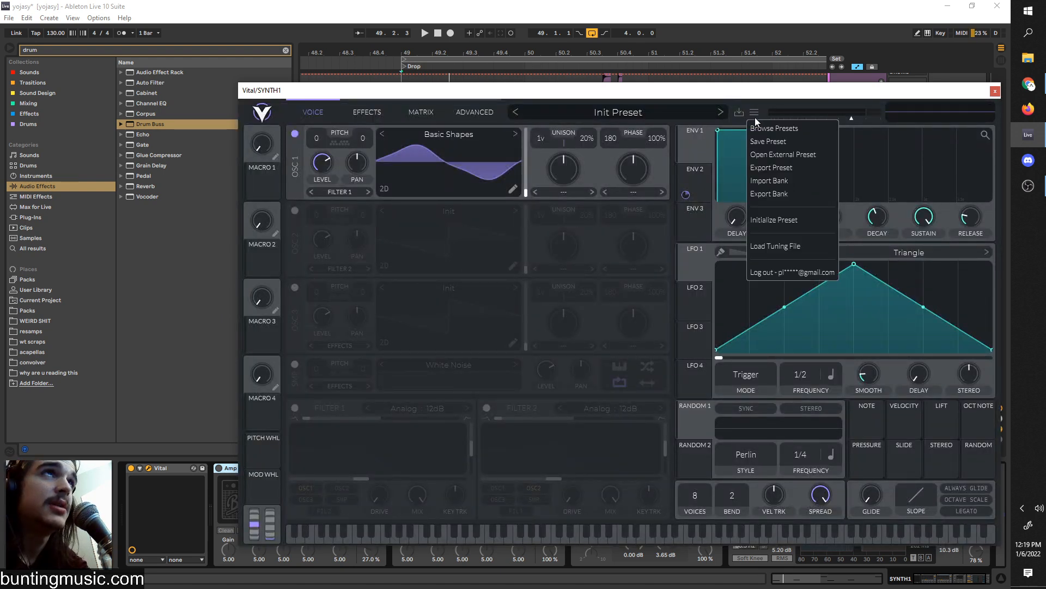
pyautogui.click(765, 218)
# - Load the Basic Shapes wavetable into oscillator 1 and play the synth
pyautogui.click(465, 133)
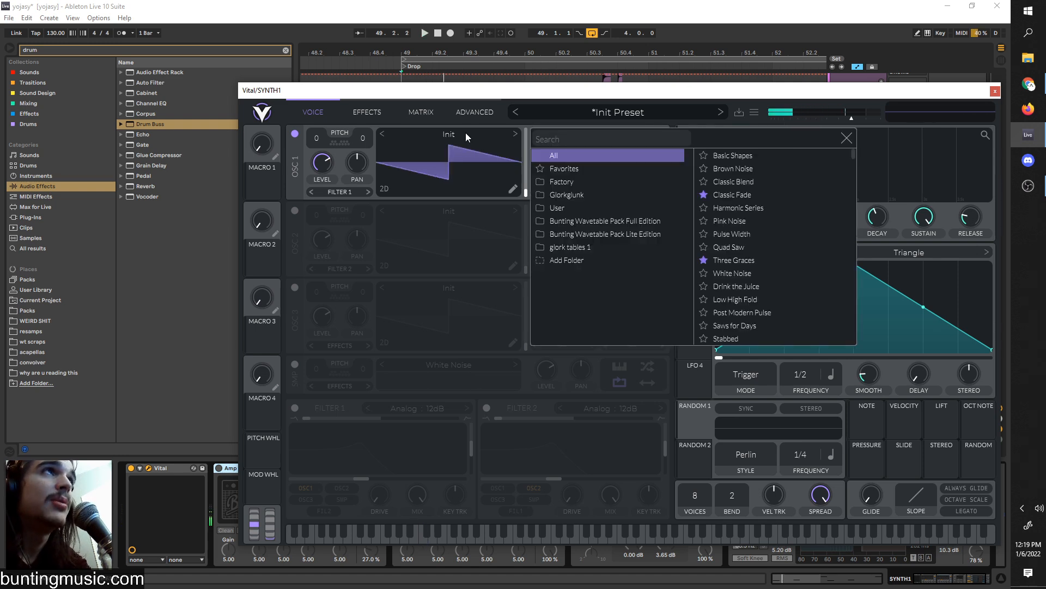
pyautogui.click(752, 156)
pyautogui.click(846, 138)
pyautogui.press('space')
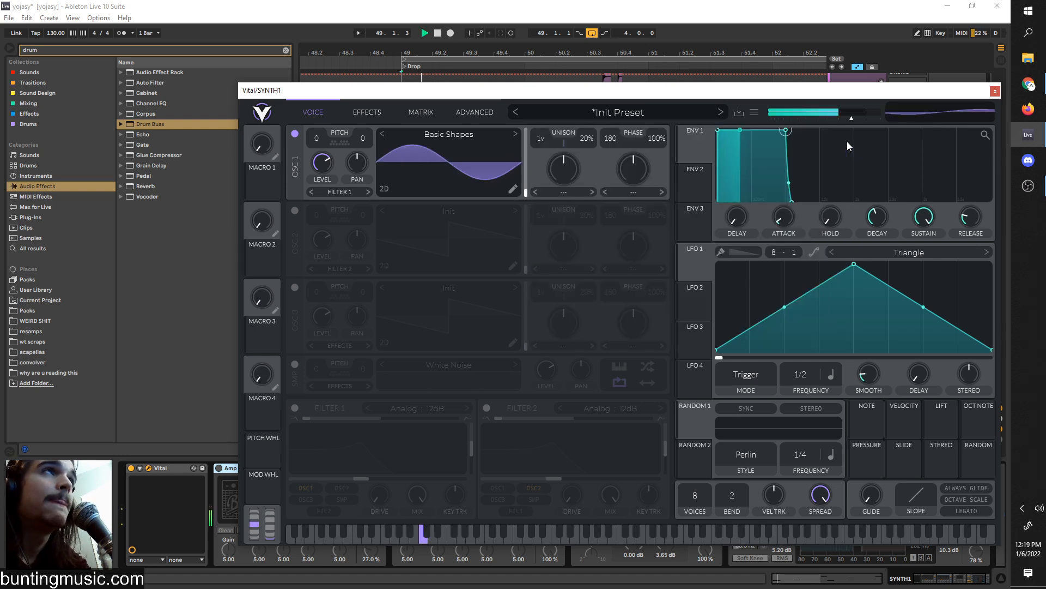
pyautogui.press('space')
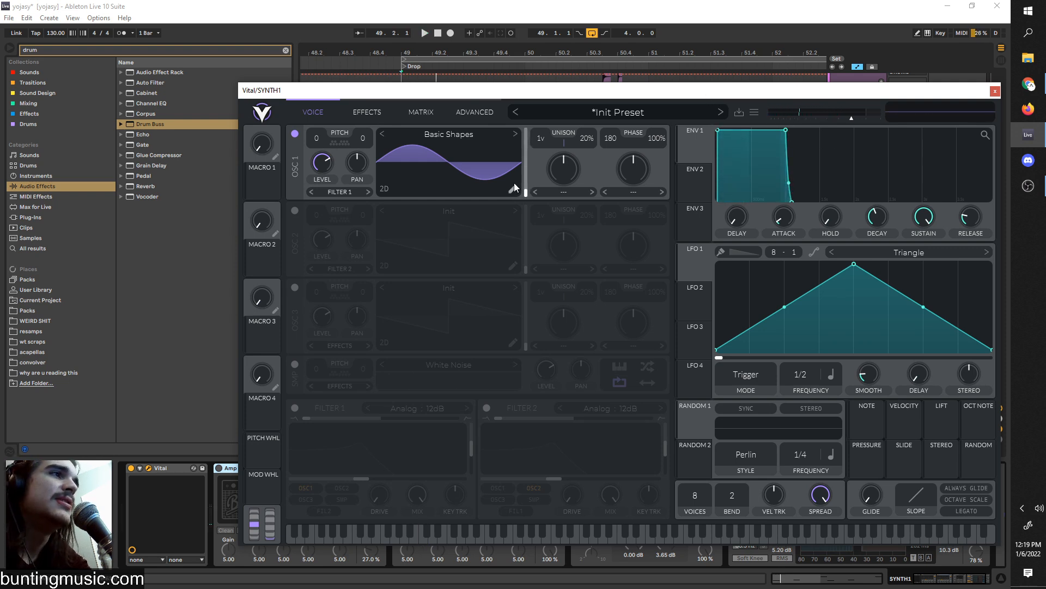
# - Shift the SYNTH1 clip at the drop slightly earlier so it starts at 48.4.2, and play it from there
pyautogui.moveTo(583, 97); pyautogui.dragTo(590, 304)
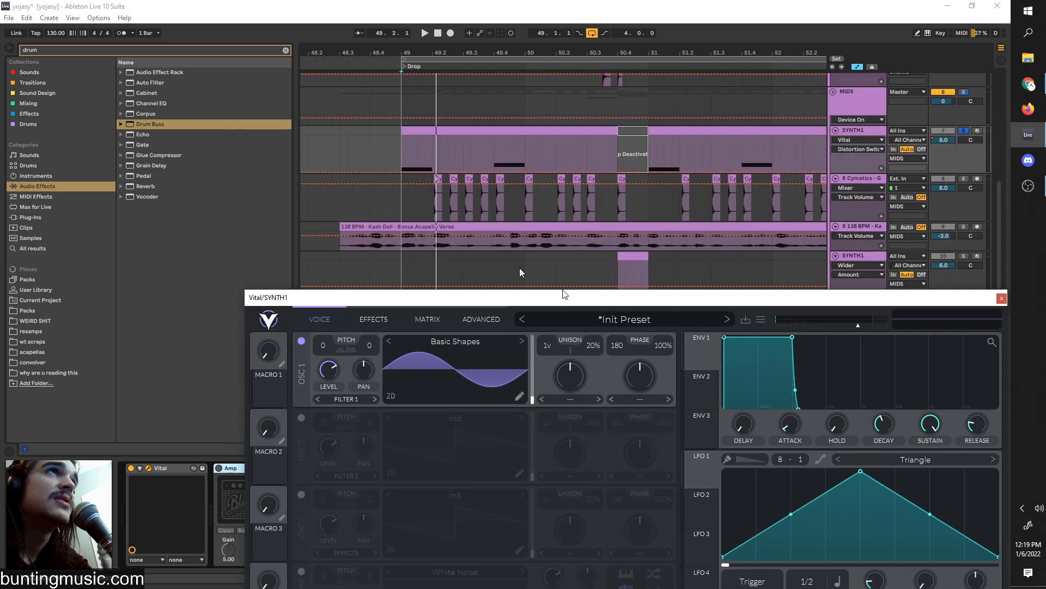
pyautogui.click(397, 132)
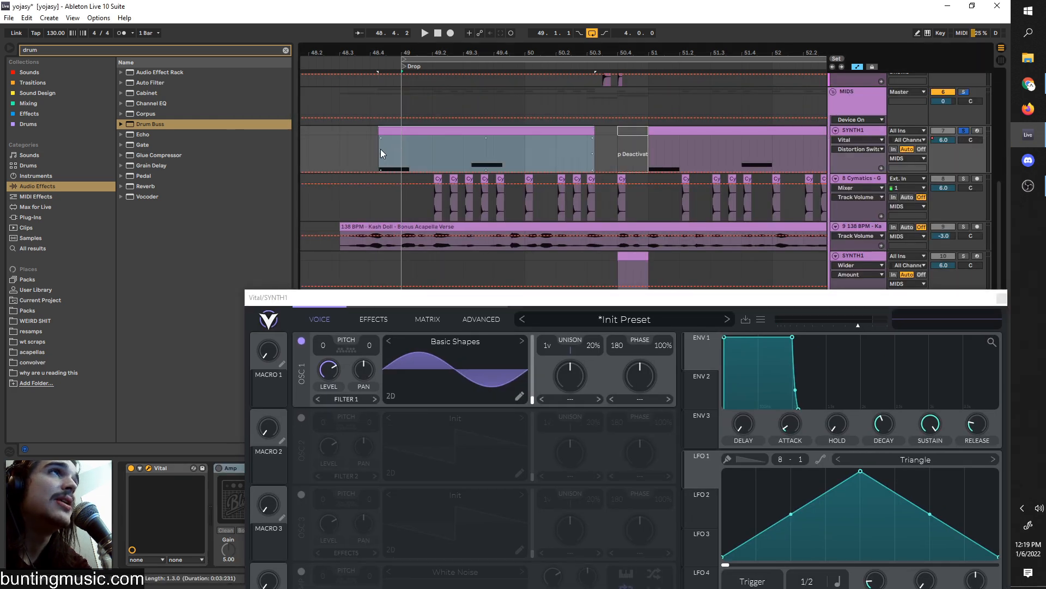
pyautogui.click(381, 149)
pyautogui.press('space')
# - Give ENV 2 a short decay and no sustain, assign it to oscillator 1's level and play the synth
pyautogui.moveTo(383, 297); pyautogui.dragTo(390, 71)
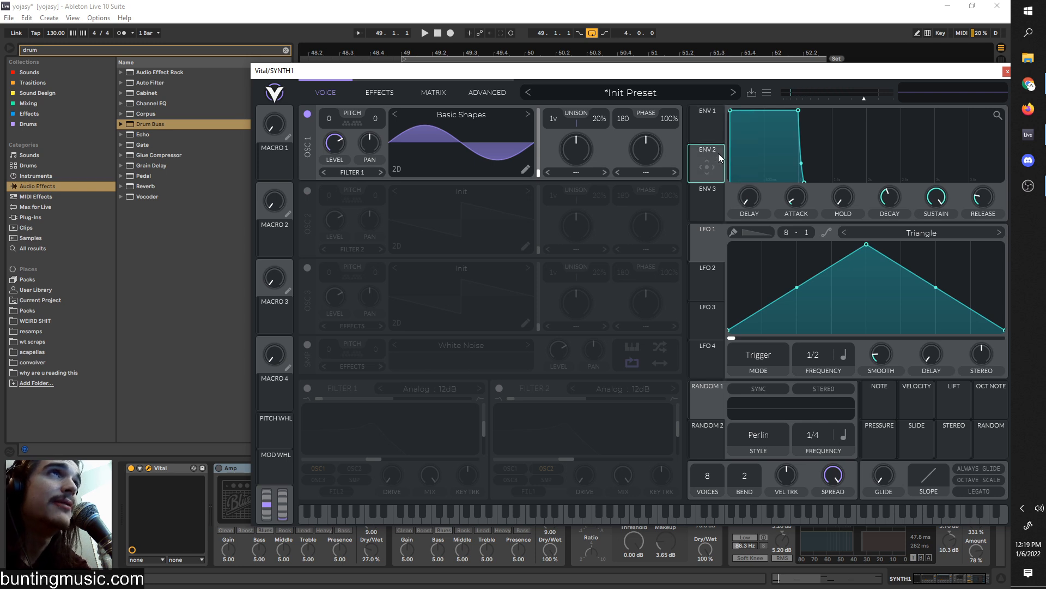
pyautogui.moveTo(798, 111); pyautogui.dragTo(335, 125)
pyautogui.press('space')
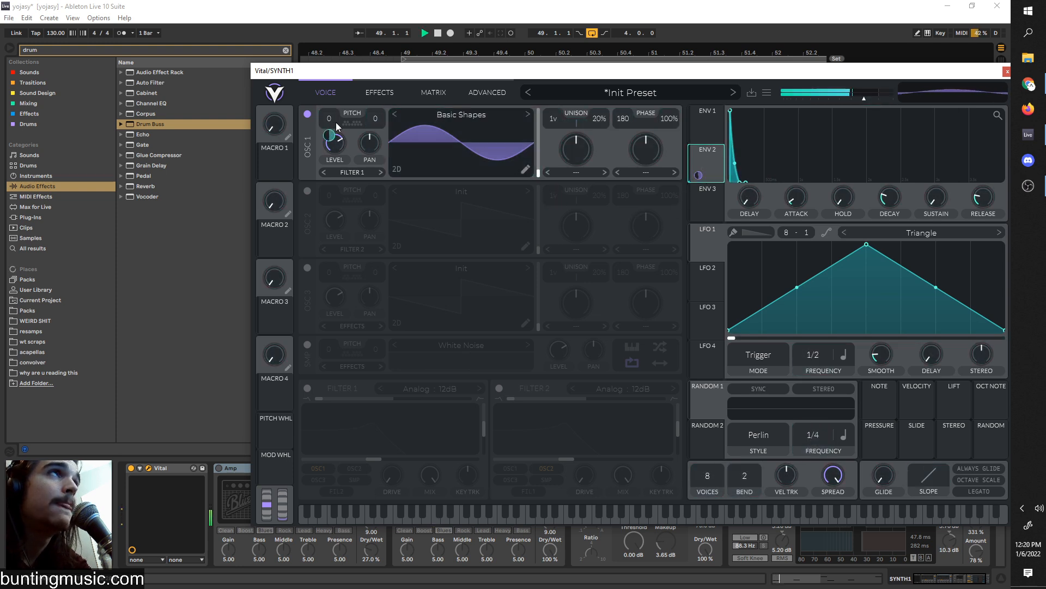
pyautogui.press('space')
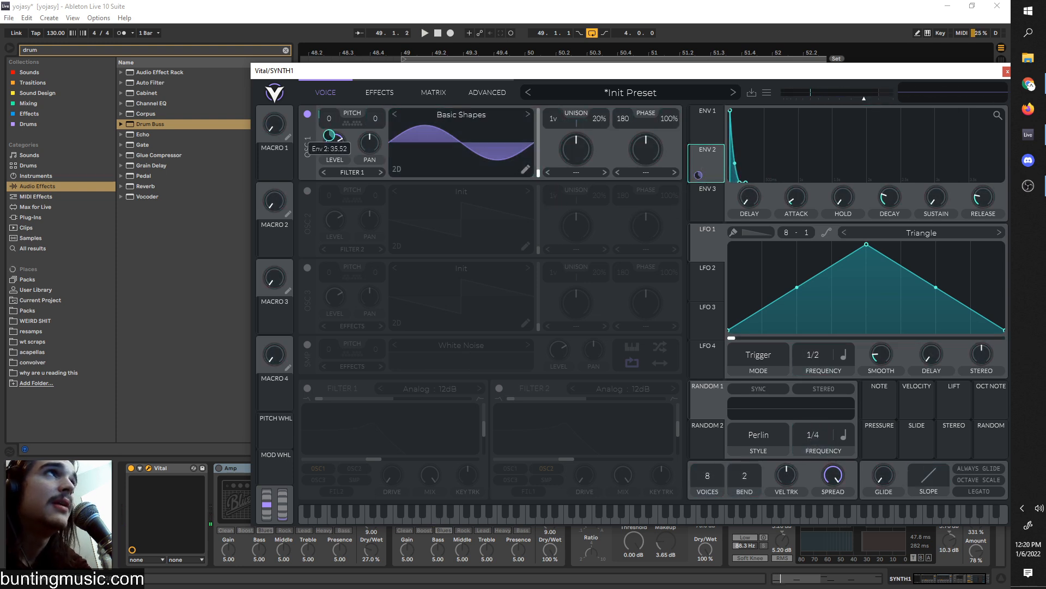
# - Set the ENV 2 modulation amount on oscillator 1's level to about 38.49 and check it in playback
pyautogui.press('space')
pyautogui.press('space')
pyautogui.moveTo(330, 136); pyautogui.dragTo(329, 141)
pyautogui.press('space')
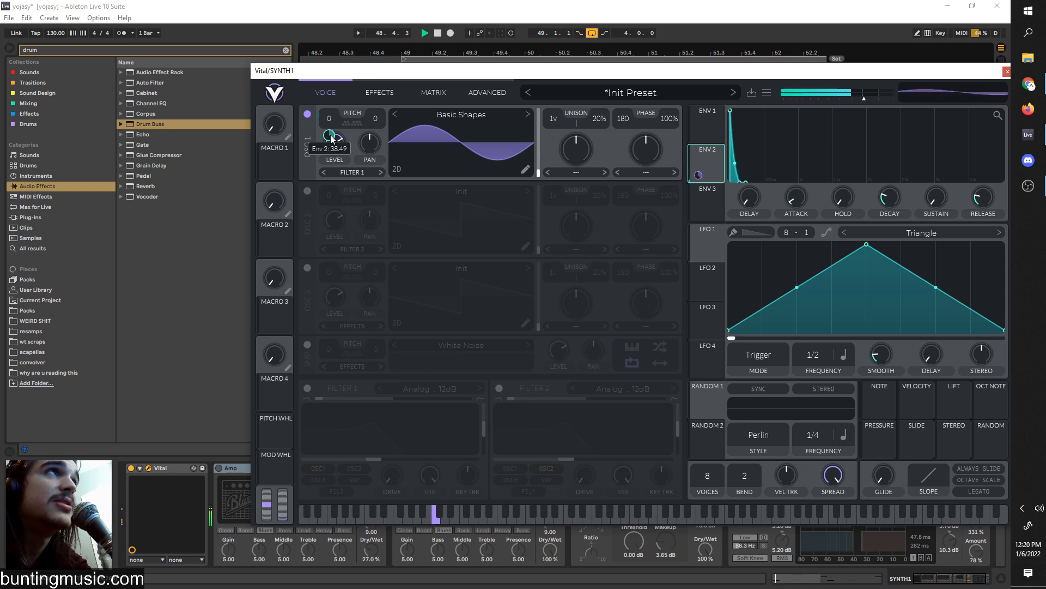
pyautogui.press('space')
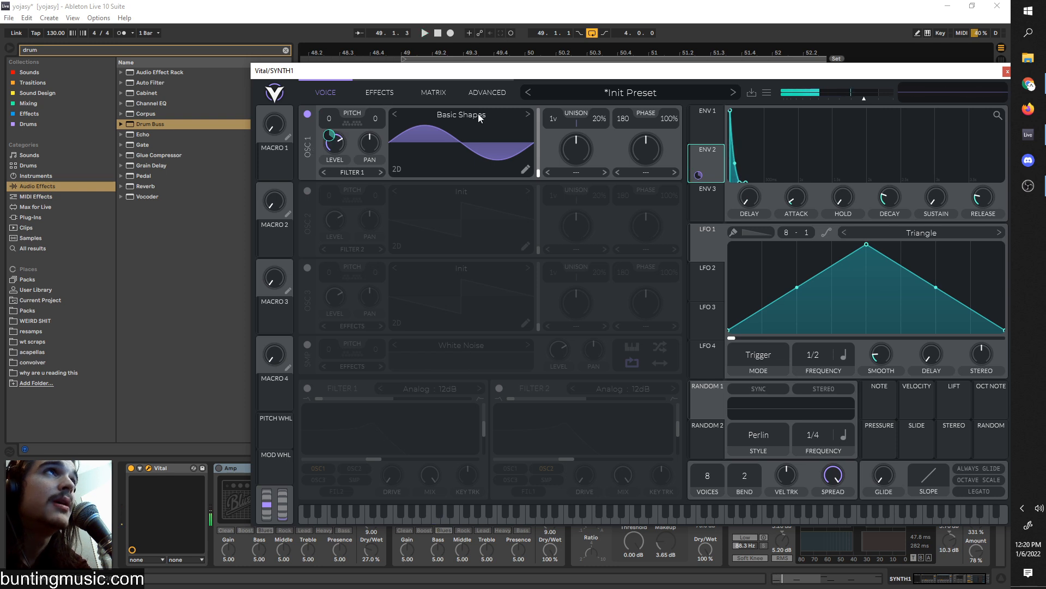
# - Add a small second harmonic to oscillator 1's wavetable in the wavetable editor and close the editor
pyautogui.click(525, 169)
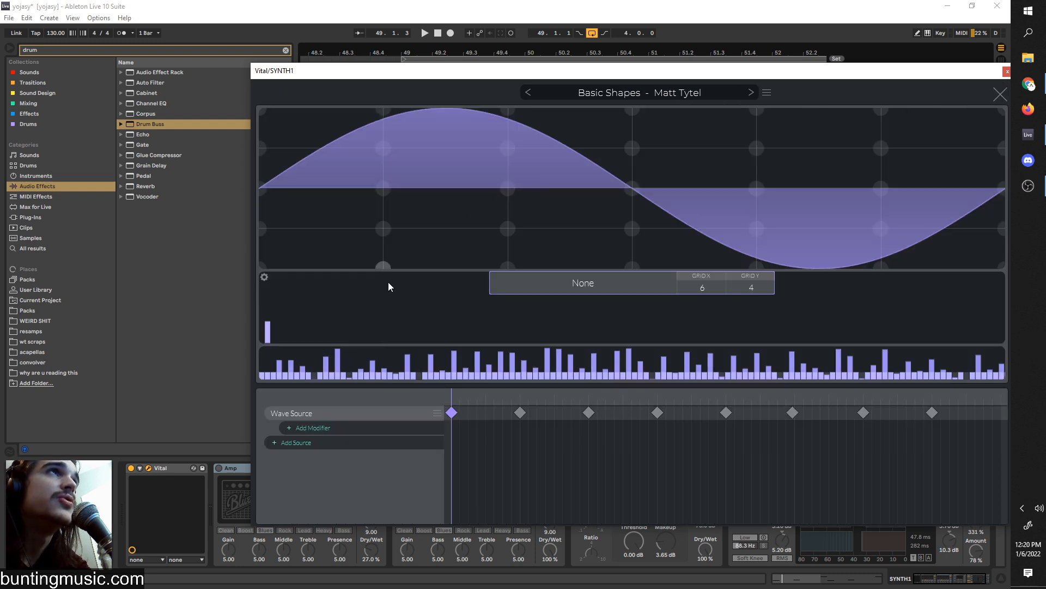
pyautogui.moveTo(311, 311); pyautogui.dragTo(297, 343)
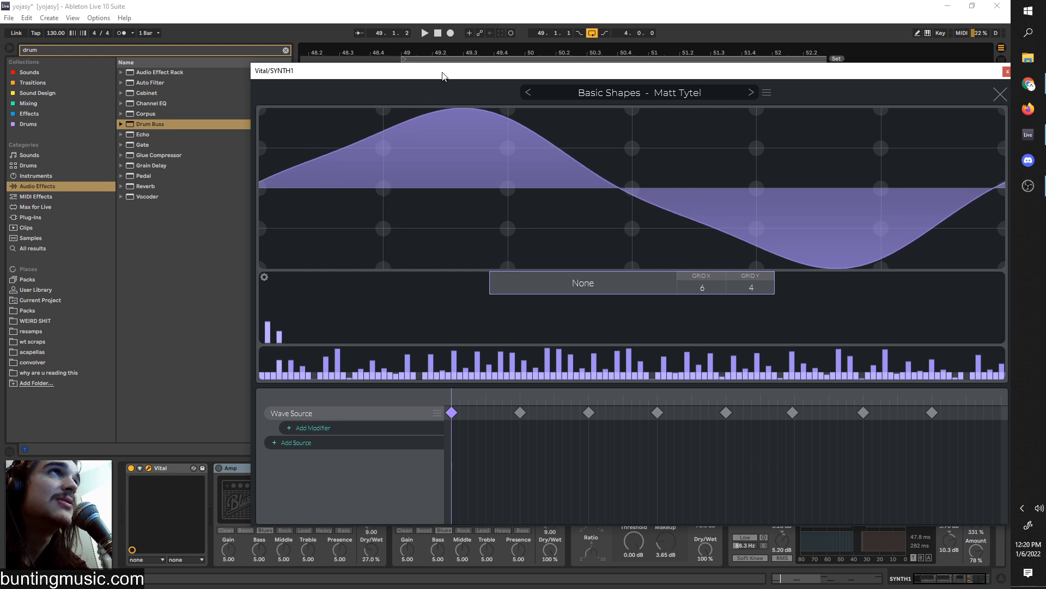
pyautogui.moveTo(444, 71); pyautogui.dragTo(356, 53)
pyautogui.click(913, 79)
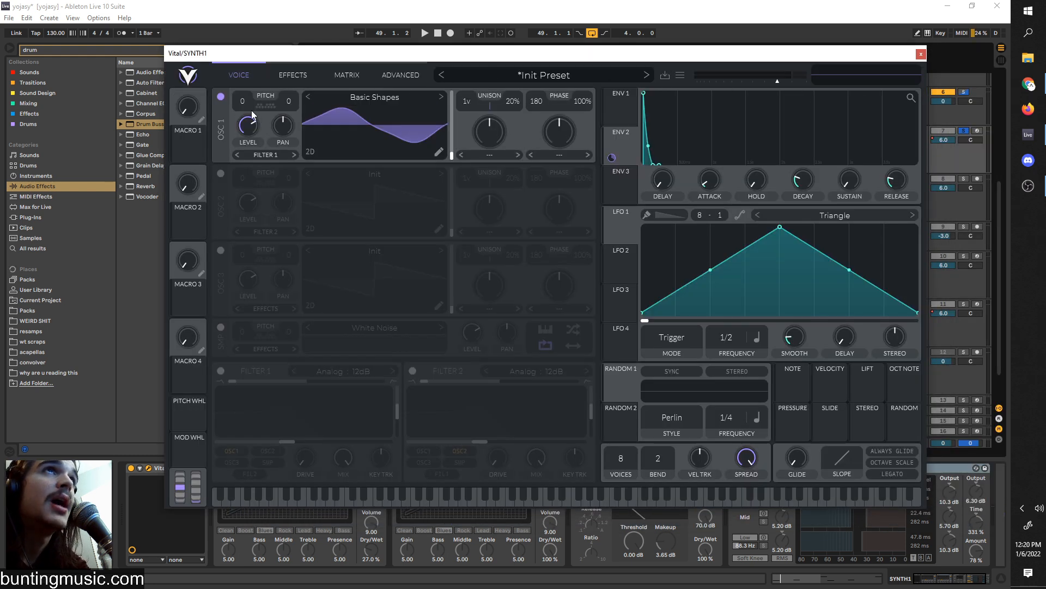
# - Enable Vital's Soft Clip distortion effect and raise its drive to about 6.6 dB
pyautogui.click(283, 76)
pyautogui.moveTo(234, 231); pyautogui.dragTo(279, 56)
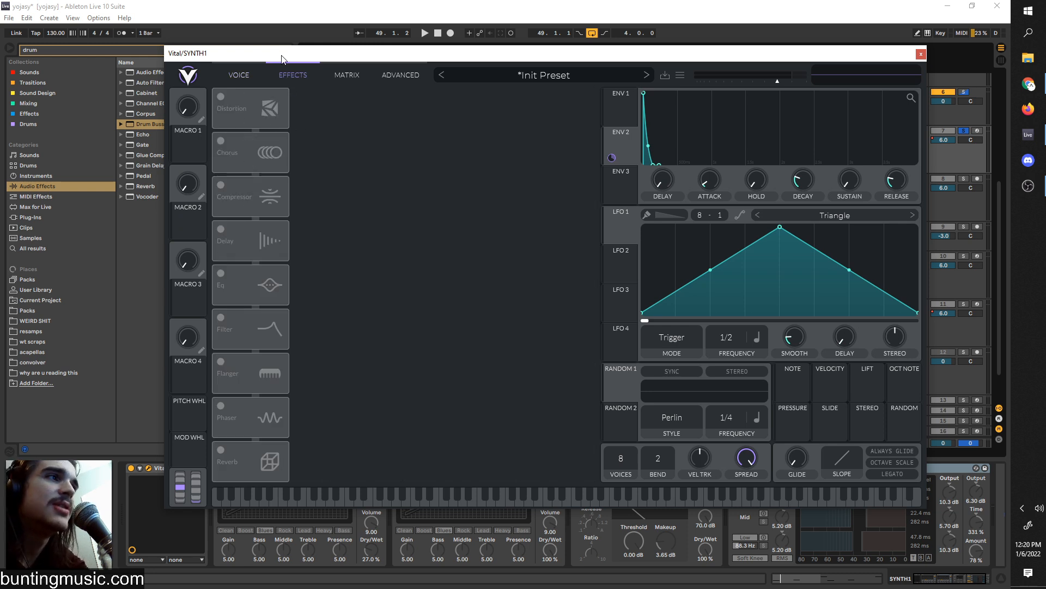
pyautogui.moveTo(266, 53); pyautogui.dragTo(254, 85)
pyautogui.click(236, 122)
pyautogui.moveTo(501, 132); pyautogui.dragTo(499, 127)
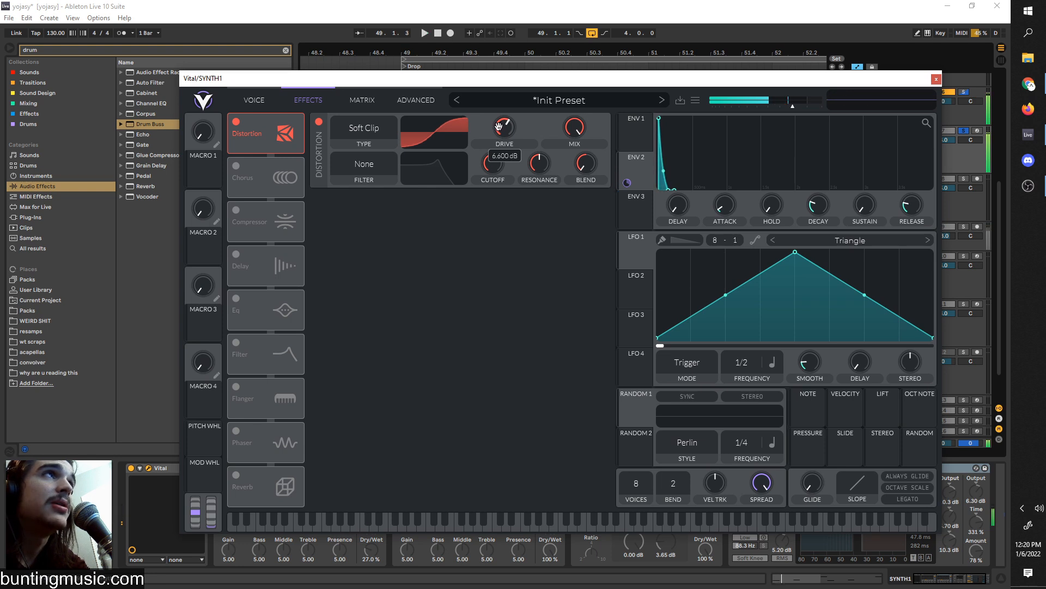
# - Enable Vital's Multiband compressor, lower its release to about 12.19% and close the synth window
pyautogui.click(237, 210)
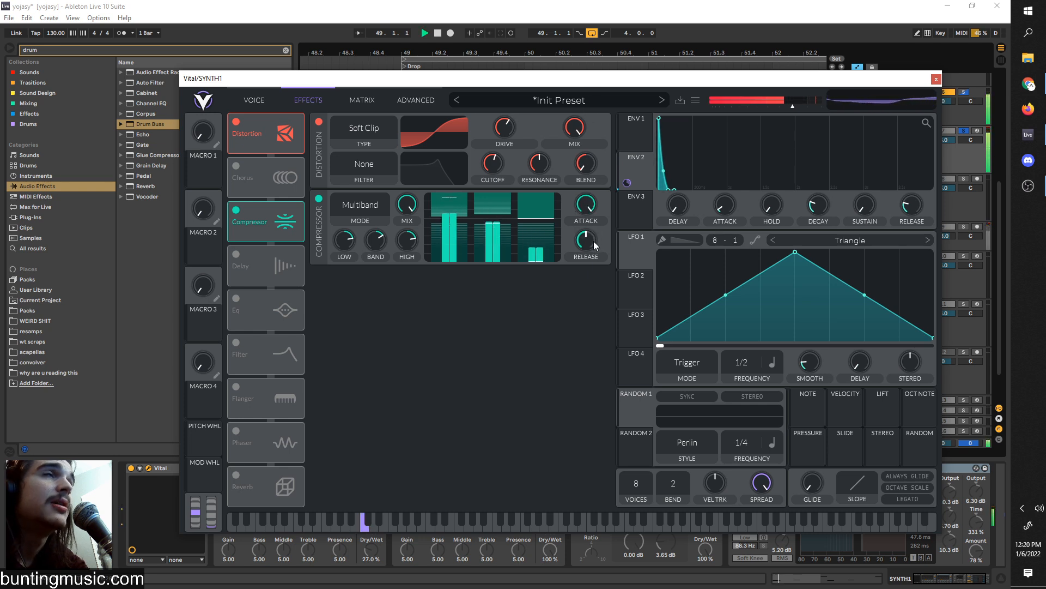
pyautogui.moveTo(590, 241); pyautogui.dragTo(586, 241)
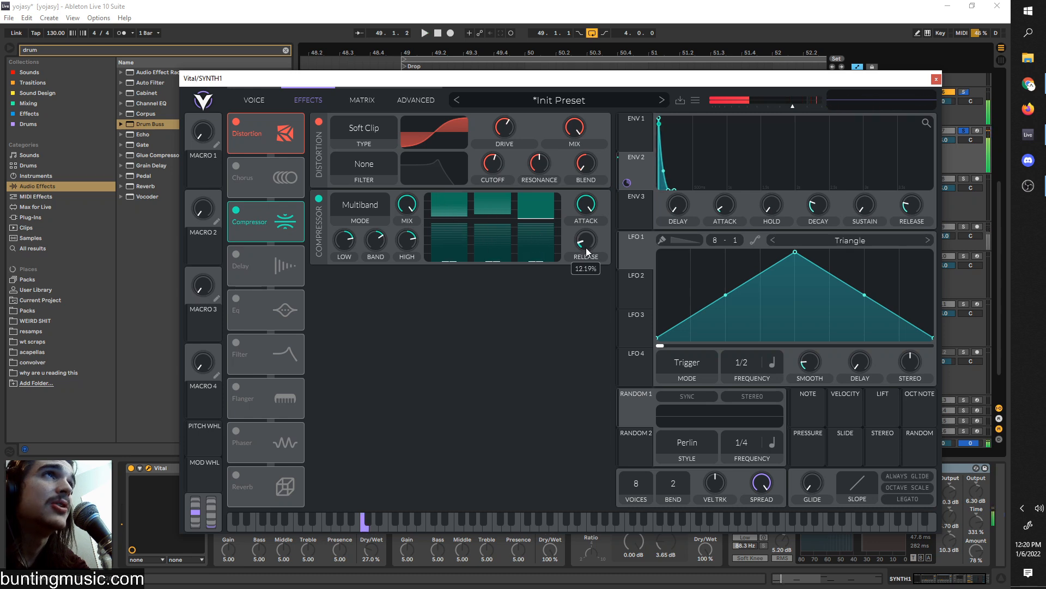
pyautogui.click(264, 98)
pyautogui.click(289, 102)
pyautogui.click(273, 107)
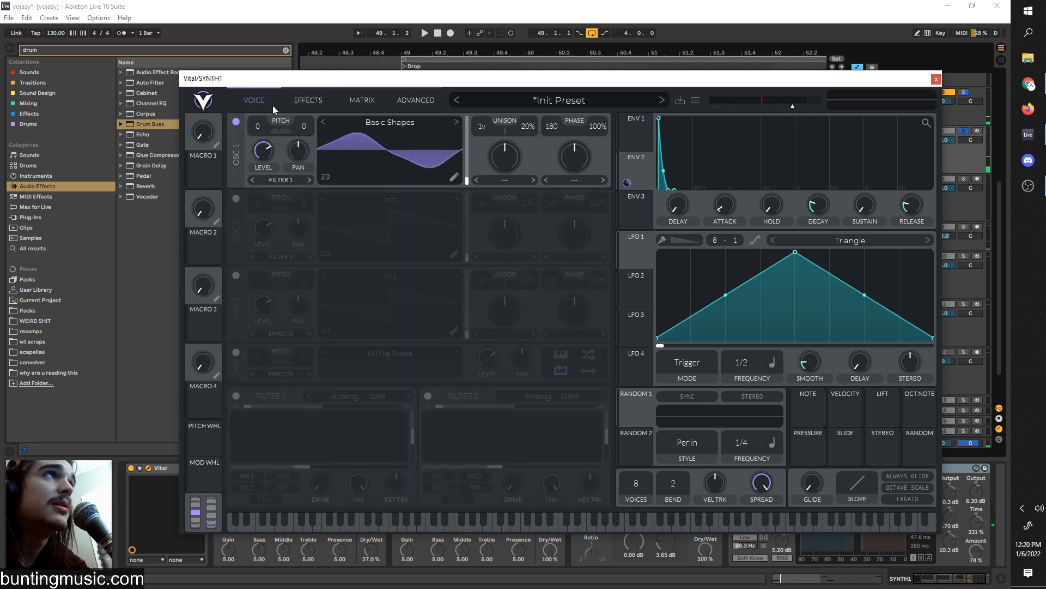
pyautogui.click(936, 79)
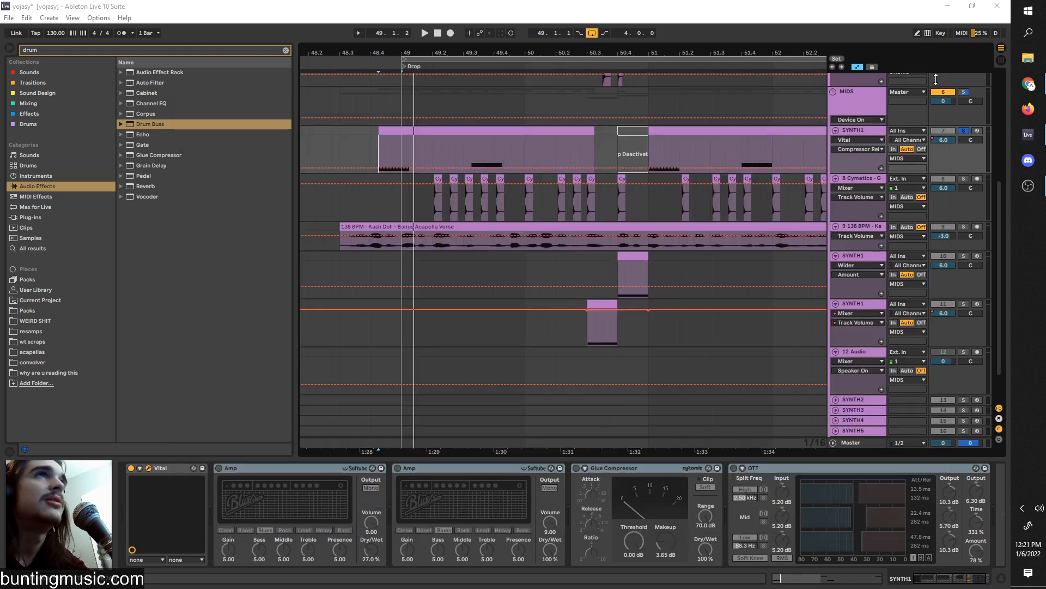
# - Reactivate the first Amp on SYNTH1, clear the browser search and locate Amp among the audio effects
pyautogui.click(219, 467)
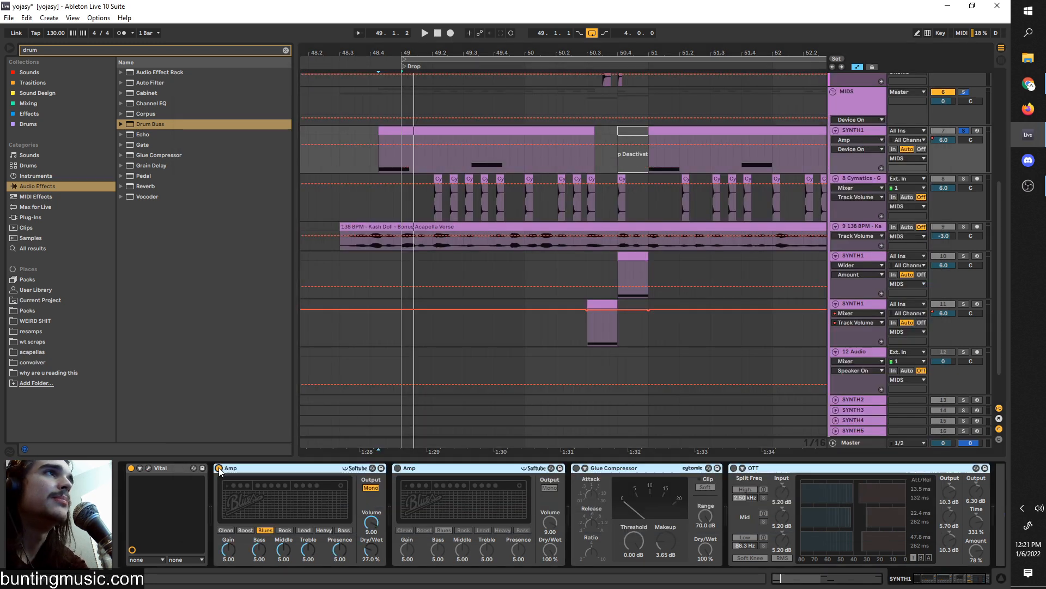
pyautogui.click(285, 51)
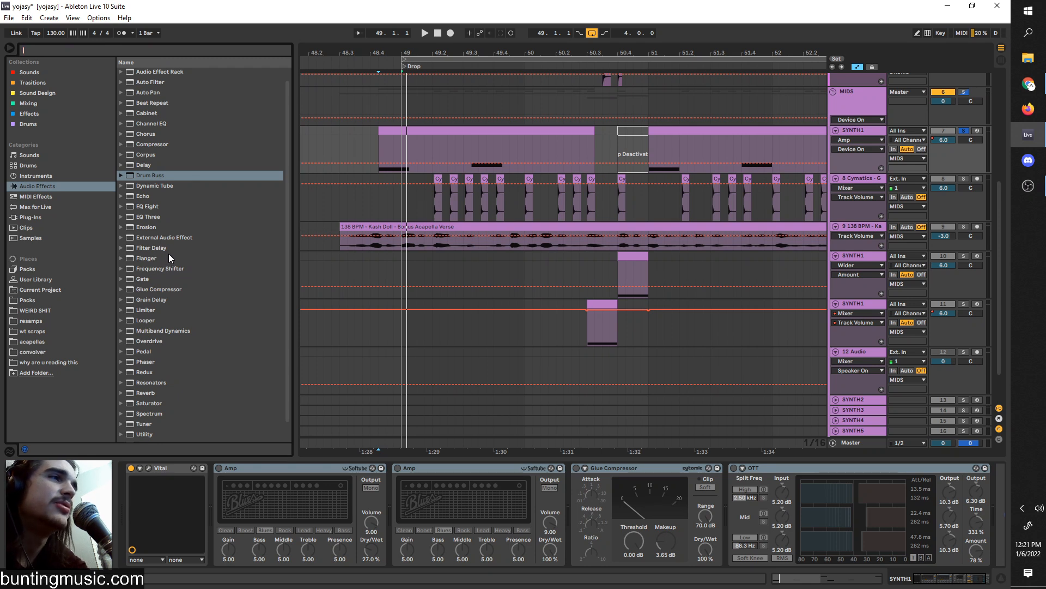
pyautogui.scroll(-2, 153, 214)
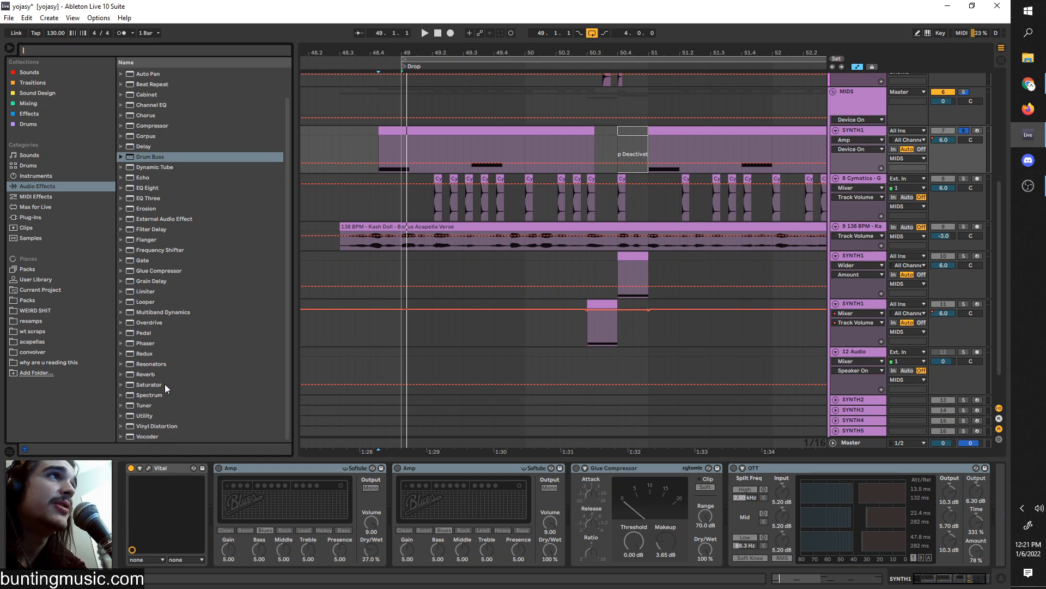
pyautogui.scroll(3, 166, 382)
pyautogui.moveTo(132, 72); pyautogui.dragTo(221, 502)
# - Play the synth with the first Amp's Dry/Wet at 100% and set it back to 27%
pyautogui.press('space')
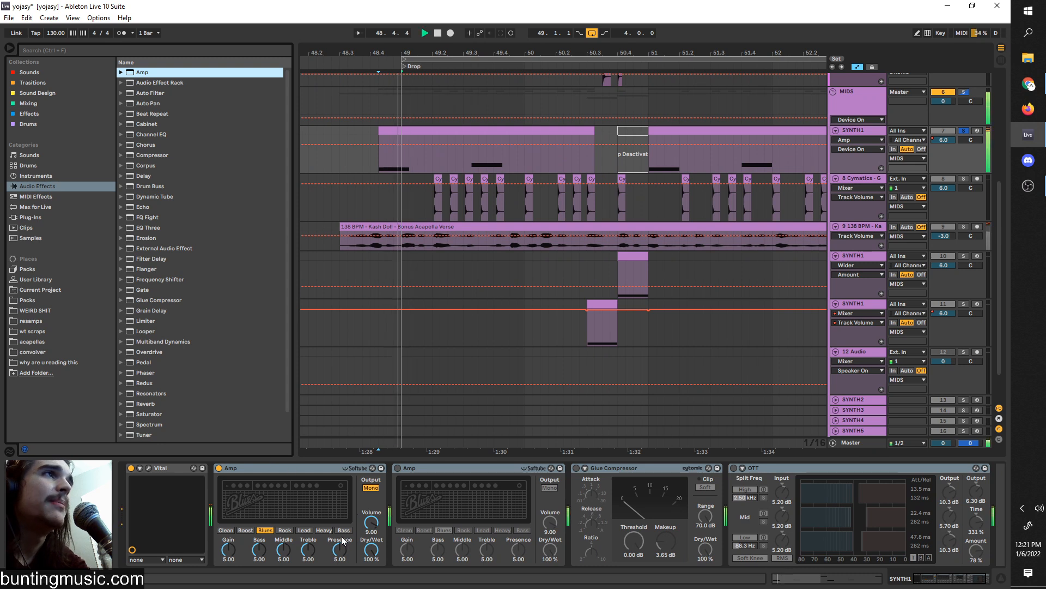
pyautogui.moveTo(372, 554)
pyautogui.mouseDown()
pyautogui.moveTo(372, 579)
pyautogui.moveTo(375, 549)
pyautogui.mouseUp()
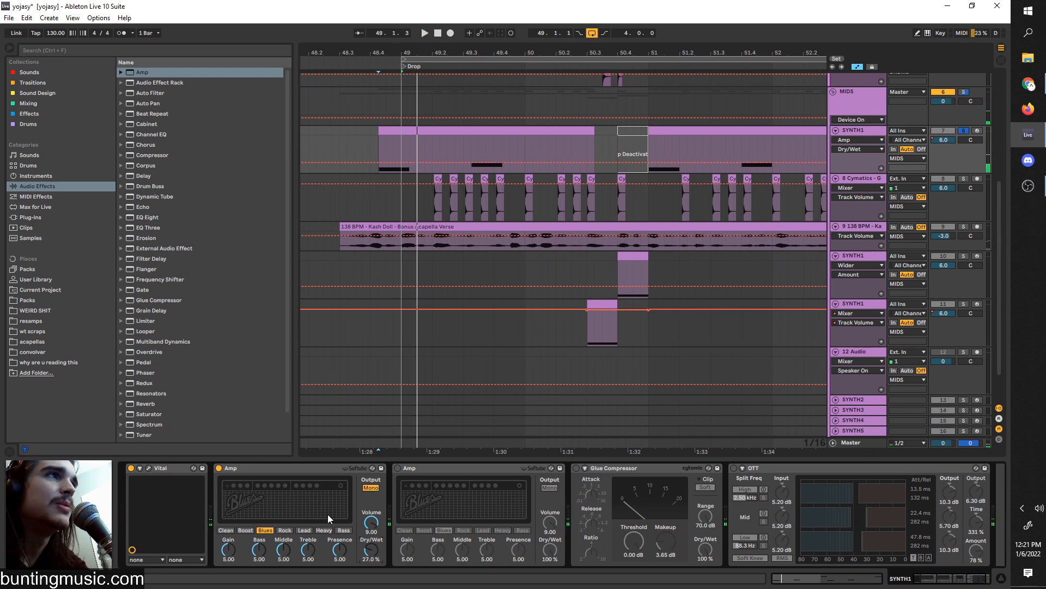
# - Try the Boost, Rock and Lead types on the first Amp, return to Blues and play the synth
pyautogui.click(243, 529)
pyautogui.click(284, 530)
pyautogui.click(304, 530)
pyautogui.click(285, 530)
pyautogui.click(265, 530)
pyautogui.press('space')
pyautogui.press('space')
# - Try a higher Gain on the first Amp in playback and reset it to 5.00
pyautogui.moveTo(229, 551); pyautogui.dragTo(229, 507)
pyautogui.press('space')
pyautogui.press('space')
pyautogui.press('space')
pyautogui.doubleClick(229, 550)
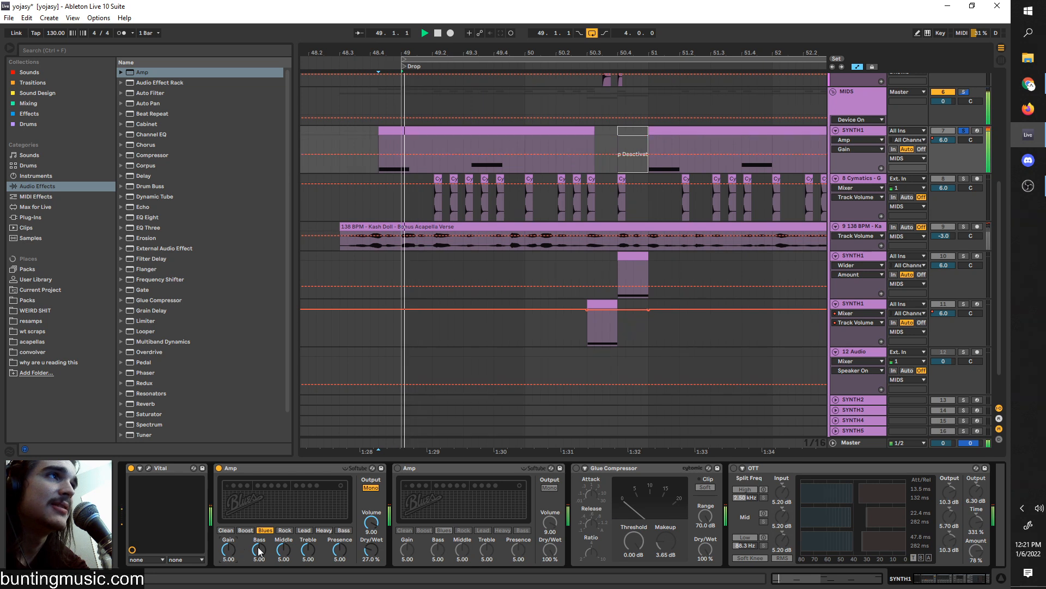
# - Try a different Presence on the first Amp in playback and reset it to 5.00
pyautogui.moveTo(339, 558); pyautogui.dragTo(340, 560)
pyautogui.press('space')
pyautogui.doubleClick(339, 551)
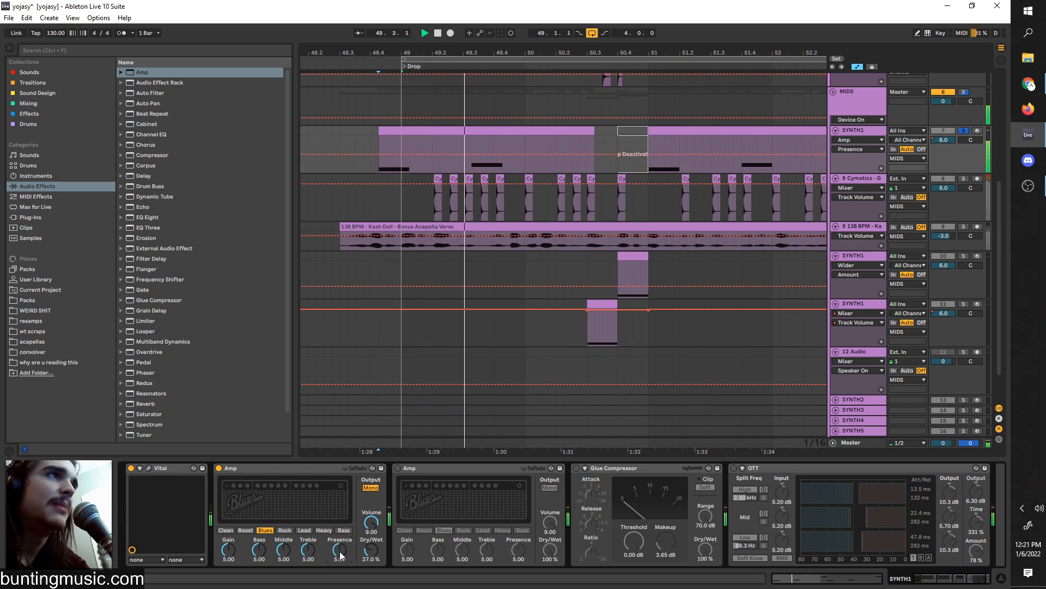
# - Activate the second Amp and the Glue Compressor on SYNTH1, playing the synth with each one added
pyautogui.click(397, 468)
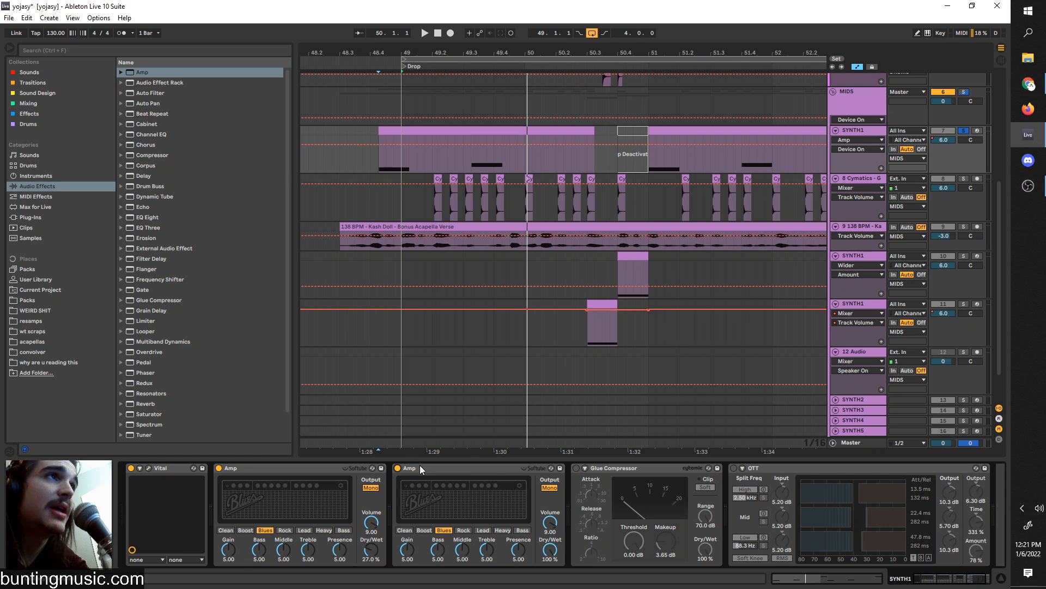
pyautogui.press('space')
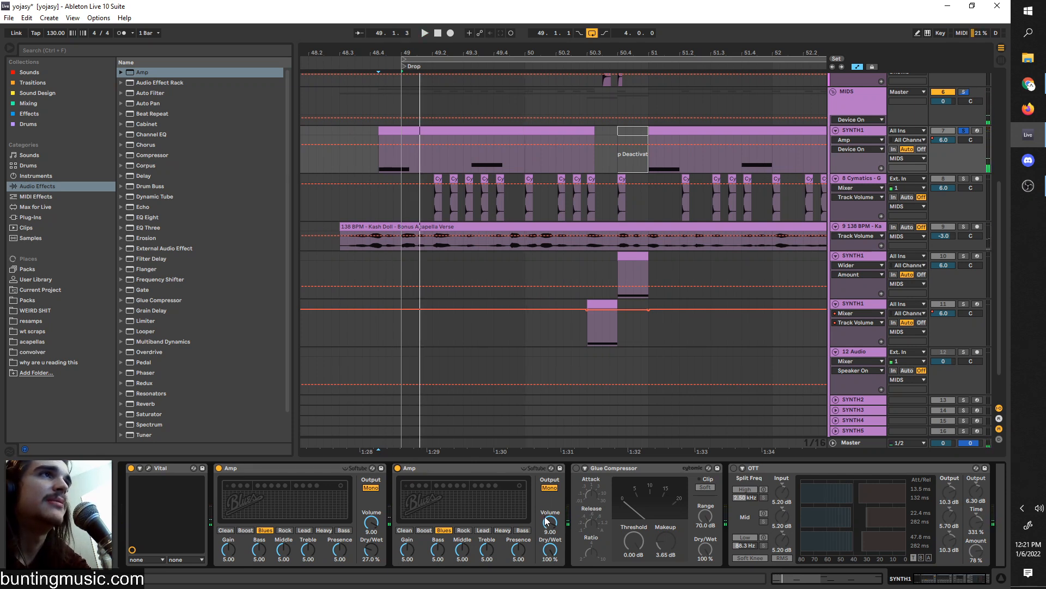
pyautogui.click(555, 469)
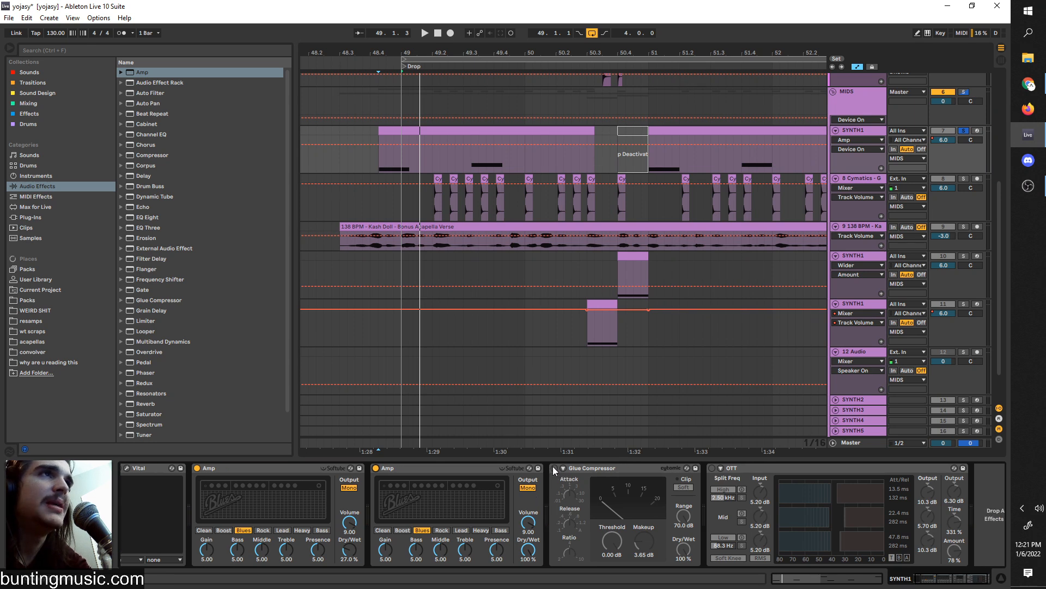
pyautogui.press('space')
# - Enable Soft clipping on the Glue Compressor and play the synth a few times
pyautogui.click(679, 488)
pyautogui.press('space')
pyautogui.press('space')
pyautogui.press('space')
pyautogui.scroll(-1, 653, 515)
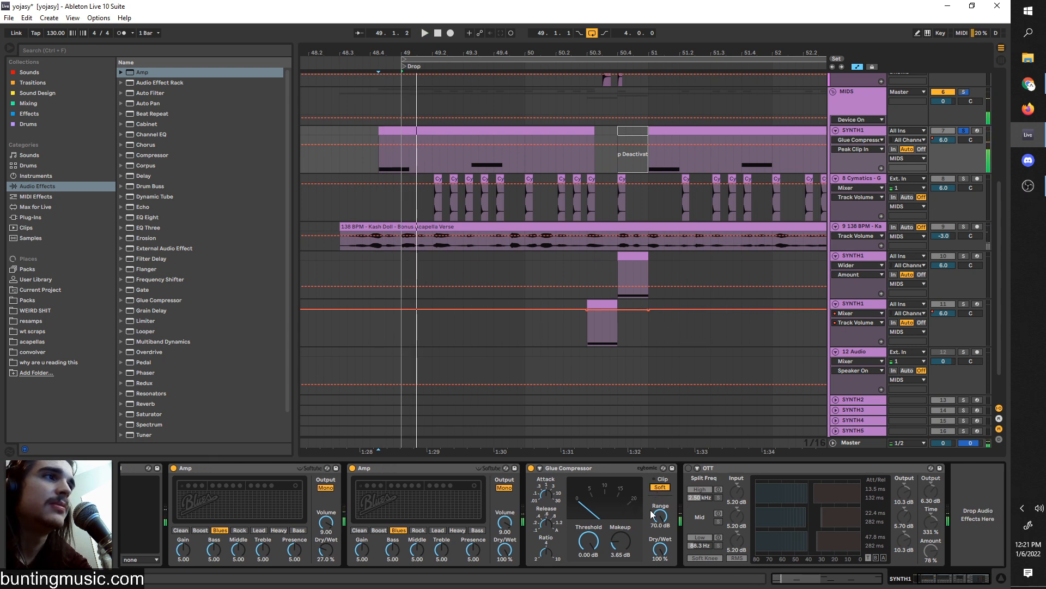
# - Activate the OTT on SYNTH1 and play the synth through it
pyautogui.click(687, 468)
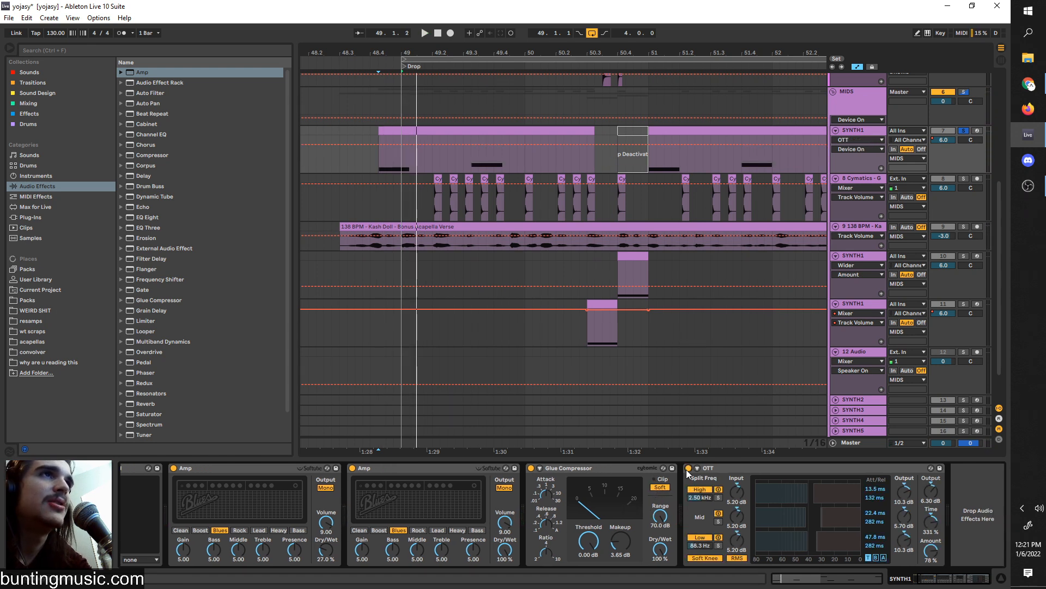
pyautogui.press('space')
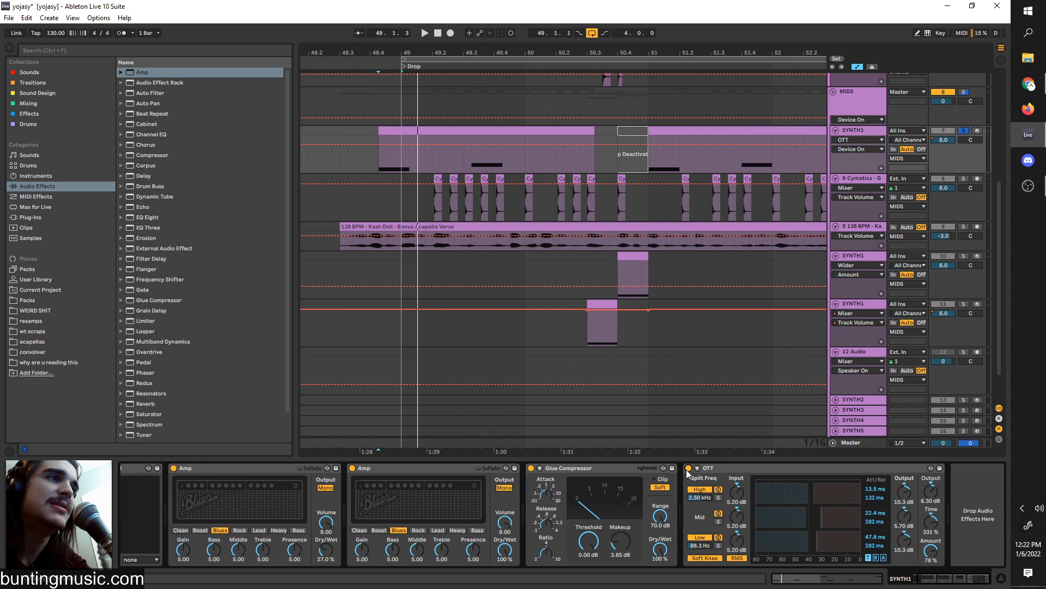
pyautogui.doubleClick(931, 552)
pyautogui.press('space')
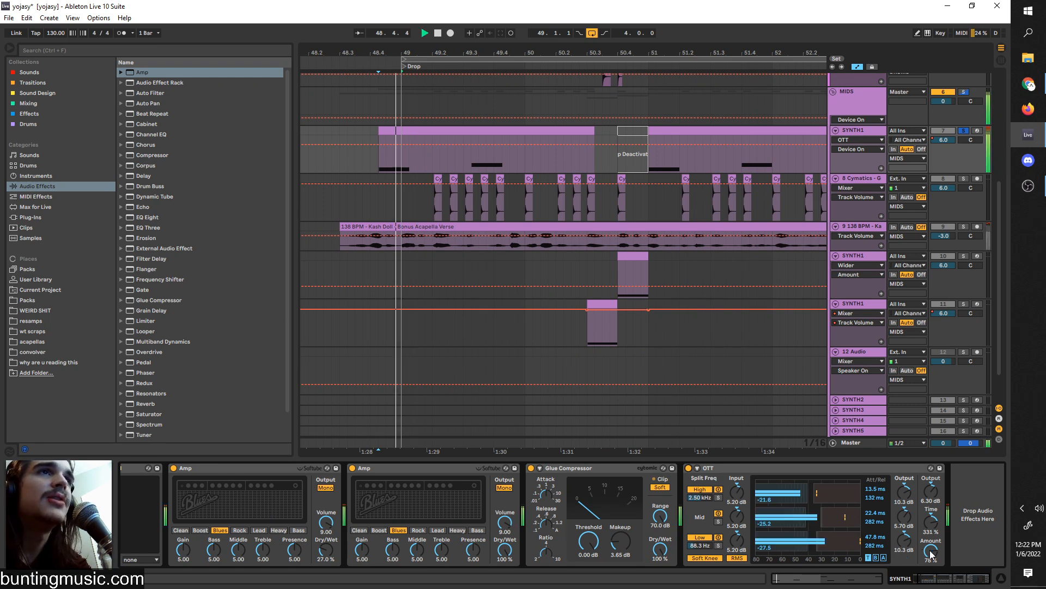
pyautogui.press('space')
# - Set the OTT's Amount to 71% and Time to 389% between playbacks, and compare the synth with the OTT bypassed
pyautogui.moveTo(931, 551); pyautogui.dragTo(930, 567)
pyautogui.press('space')
pyautogui.press('space')
pyautogui.moveTo(931, 522)
pyautogui.mouseDown()
pyautogui.moveTo(931, 514)
pyautogui.moveTo(931, 552)
pyautogui.moveTo(932, 504)
pyautogui.mouseUp()
pyautogui.press('space')
pyautogui.press('space')
pyautogui.press('space')
pyautogui.press('space')
pyautogui.press('space')
pyautogui.press('space')
pyautogui.press('space')
pyautogui.press('space')
pyautogui.press('space')
pyautogui.press('space')
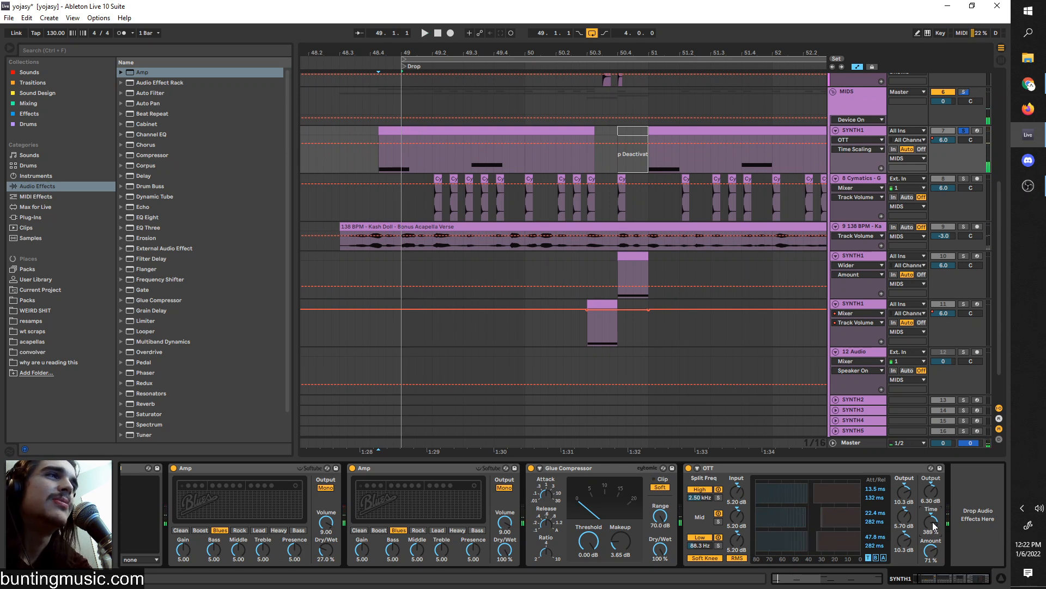
pyautogui.click(686, 464)
pyautogui.press('space')
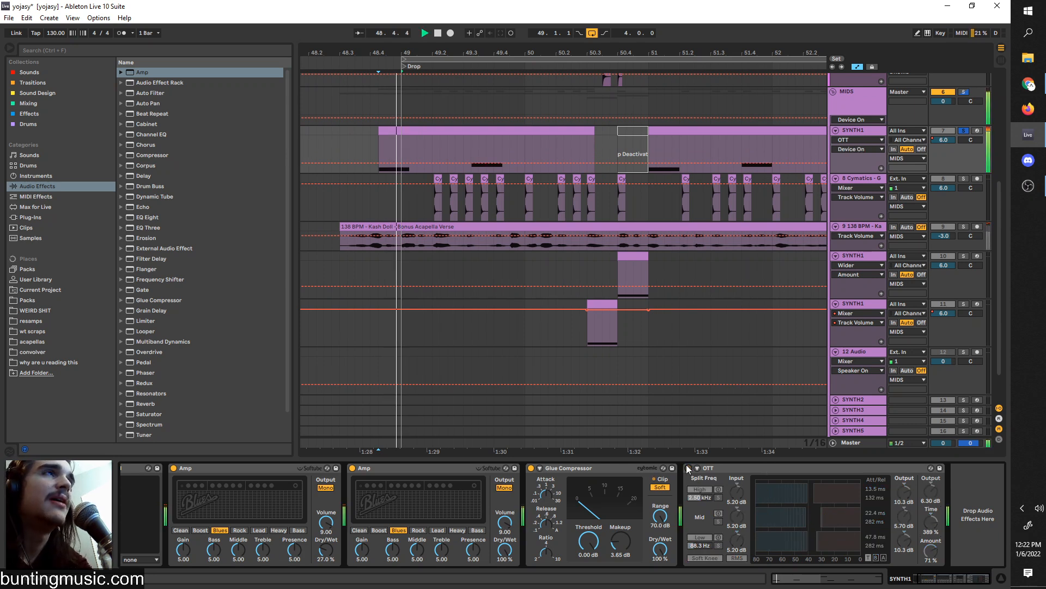
# - Move the first SYNTH1 clip so it starts at bar 49, on the Drop marker
pyautogui.hscroll(-4, 412, 221)
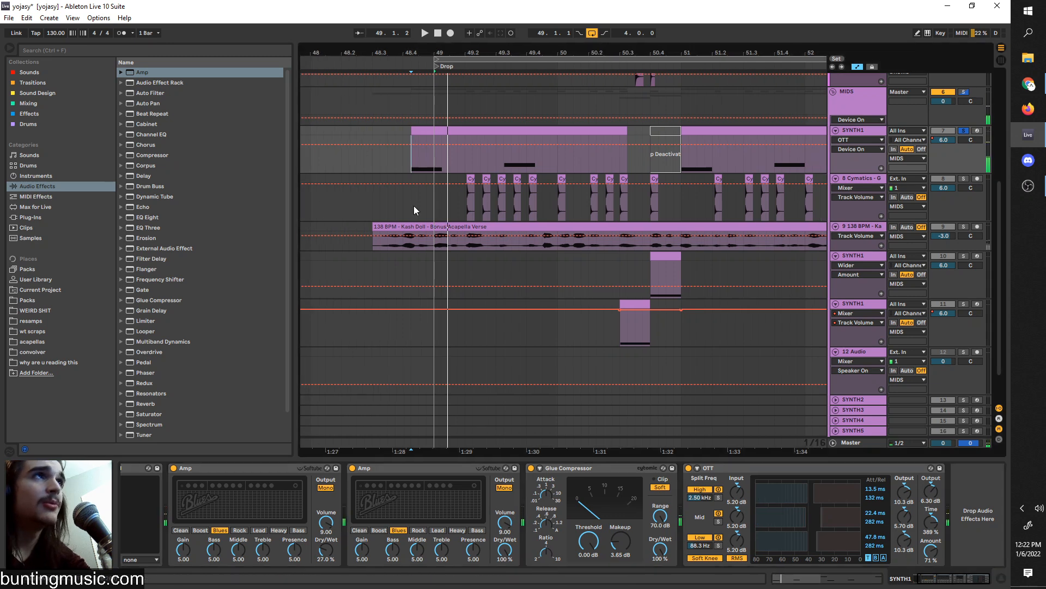
pyautogui.moveTo(431, 133); pyautogui.dragTo(455, 134)
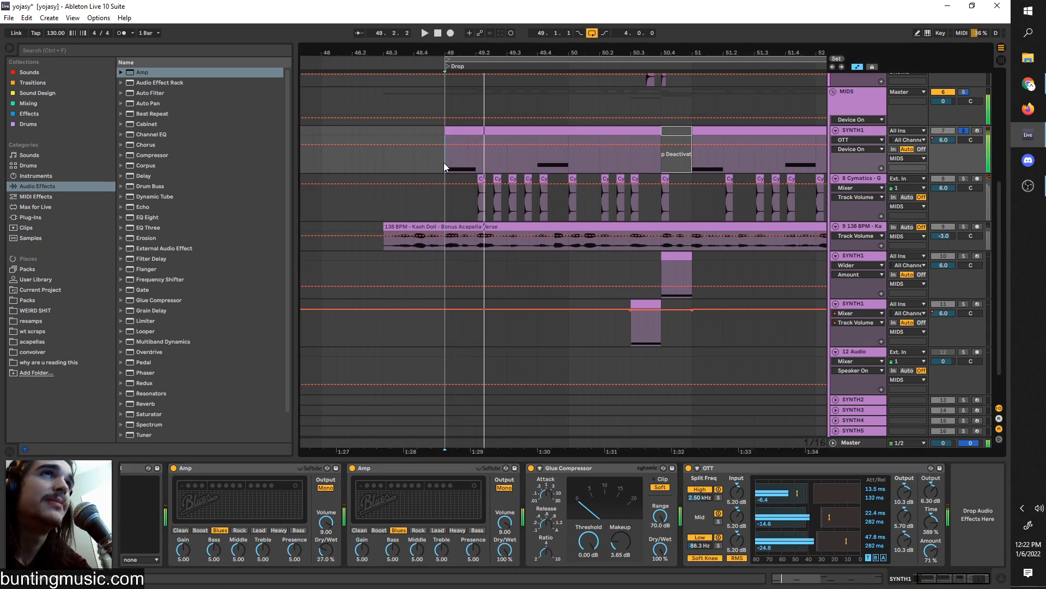
# - In Vital on SYNTH1, lengthen Envelope 1's release and lower its sustain while playing the synth, and close the plug-in window
pyautogui.hscroll(-2, 266, 518)
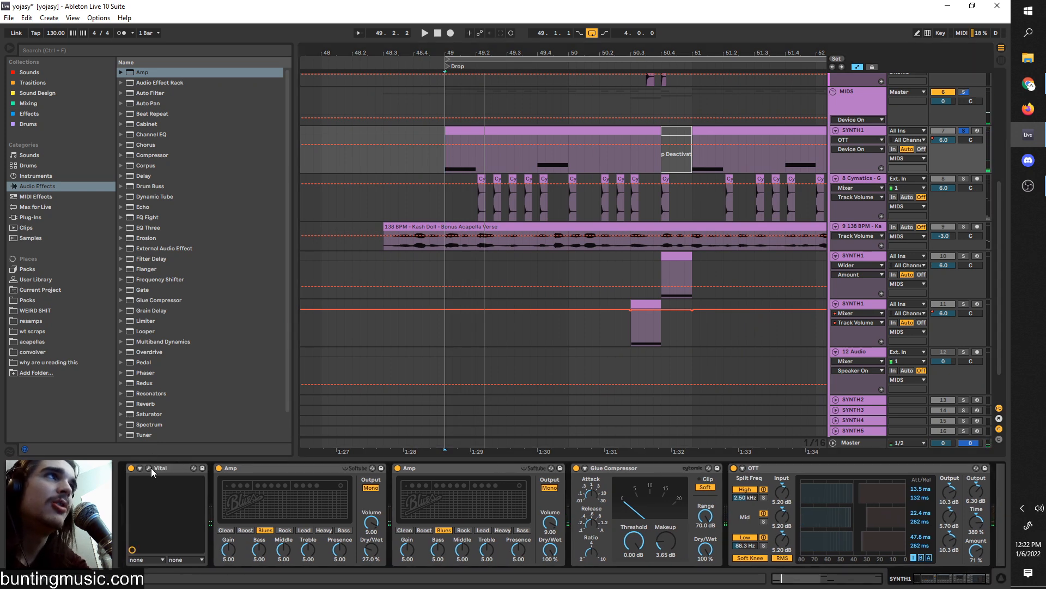
pyautogui.click(148, 468)
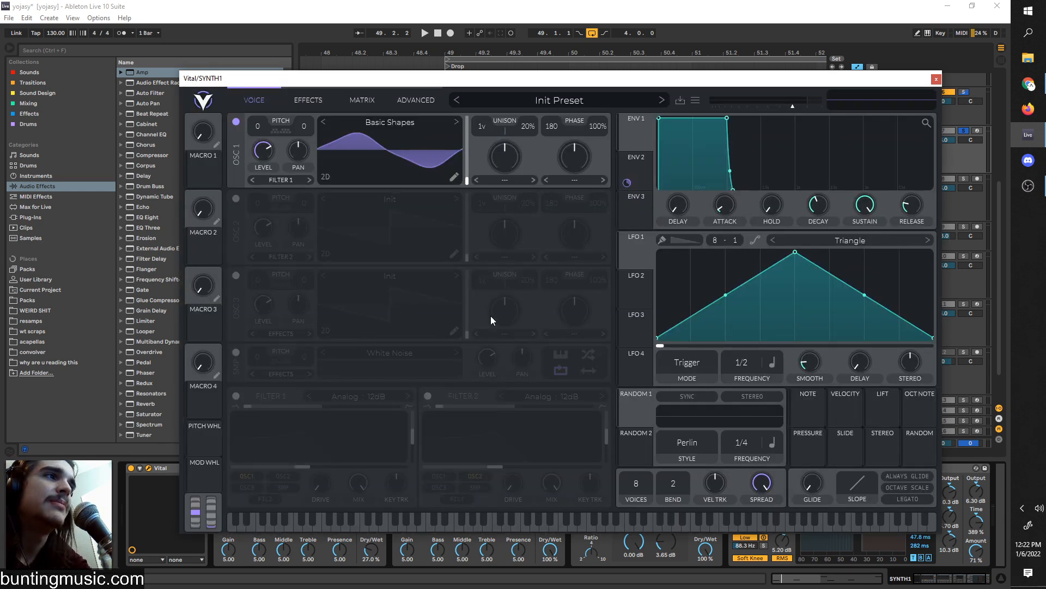
pyautogui.moveTo(911, 208); pyautogui.dragTo(908, 183)
pyautogui.press('space')
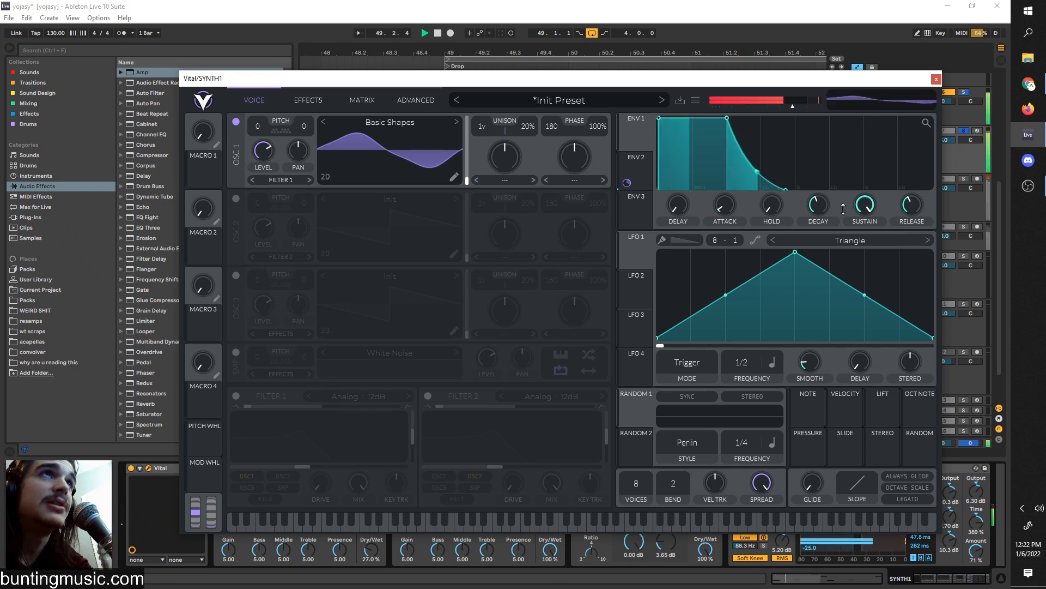
pyautogui.moveTo(821, 199); pyautogui.dragTo(846, 202)
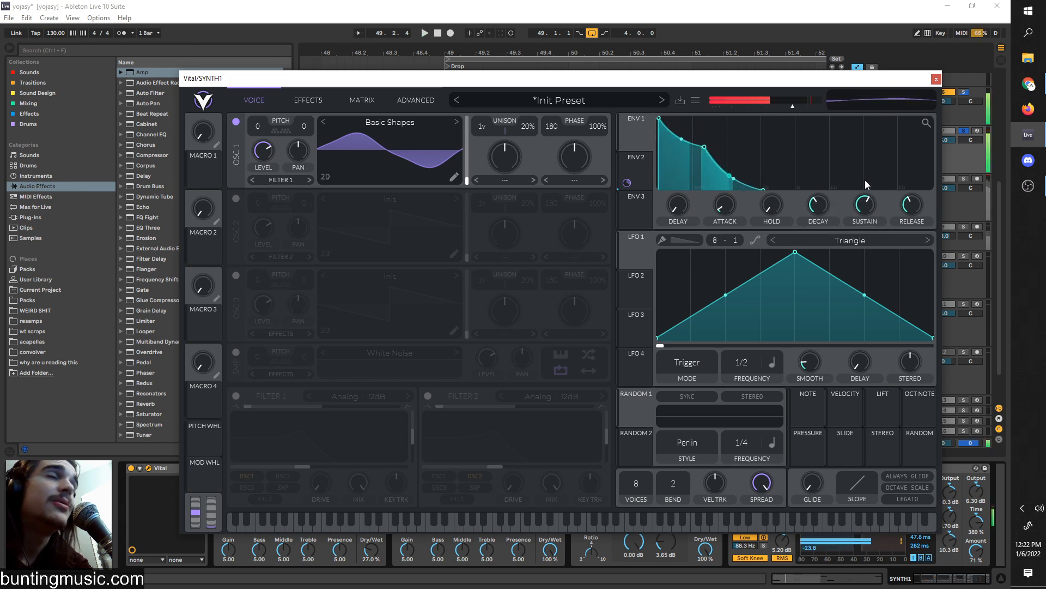
pyautogui.click(936, 80)
# - Solo the Cymatics Grime Perc track and play it from just before the drop
pyautogui.click(938, 181)
pyautogui.click(467, 205)
pyautogui.press('space')
pyautogui.click(965, 179)
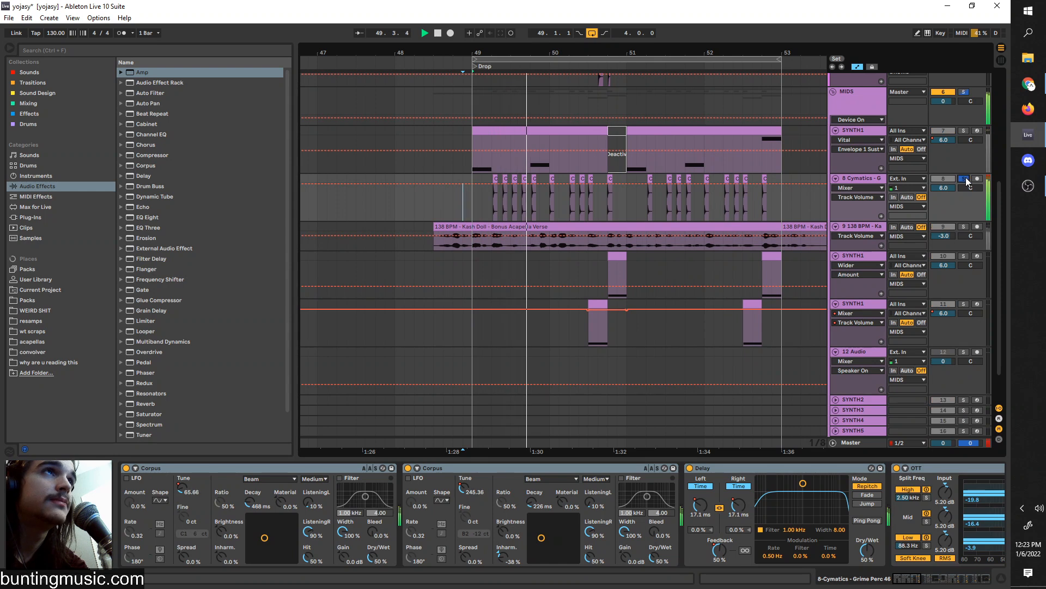
pyautogui.click(964, 179)
pyautogui.click(964, 179)
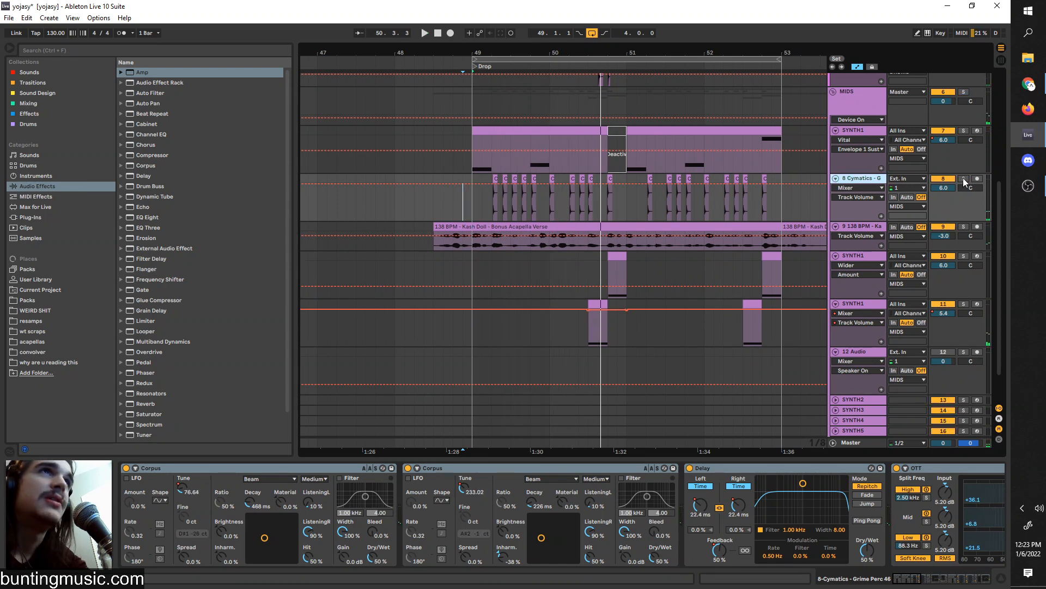
pyautogui.click(963, 179)
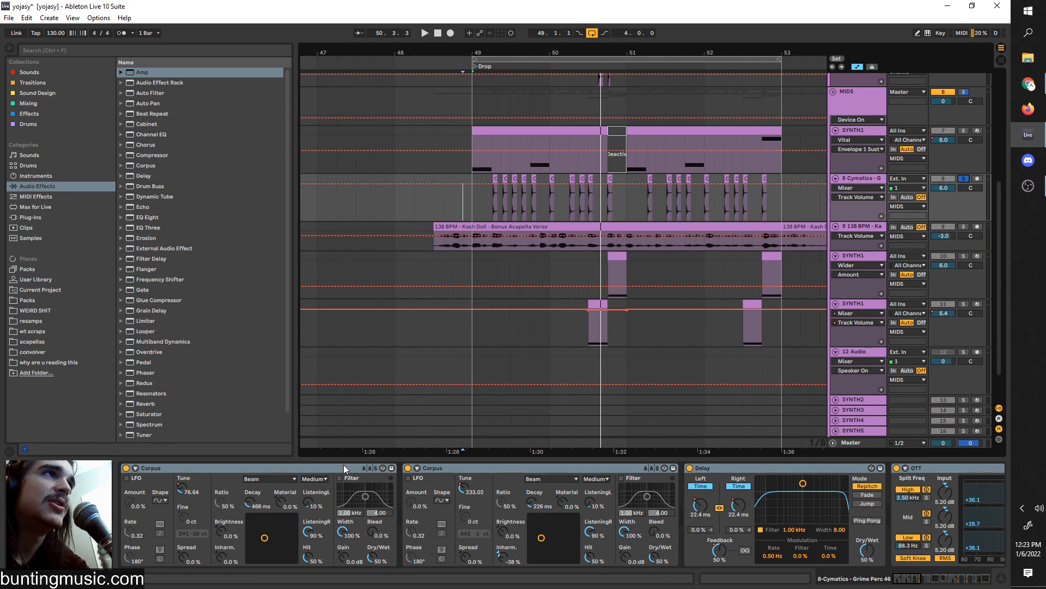
# - Select the whole effect chain on the Cymatics Grime Perc track and deactivate all of its devices
pyautogui.scroll(-3, 404, 469)
pyautogui.click(403, 469)
pyautogui.scroll(3, 327, 480)
pyautogui.click(289, 470)
pyautogui.hotkey('shift', 'Right')
pyautogui.hotkey('shift', 'Right')
pyautogui.hotkey('shift', 'Right')
pyautogui.hotkey('shift', 'Right')
pyautogui.hotkey('shift', 'Right')
pyautogui.press('0')
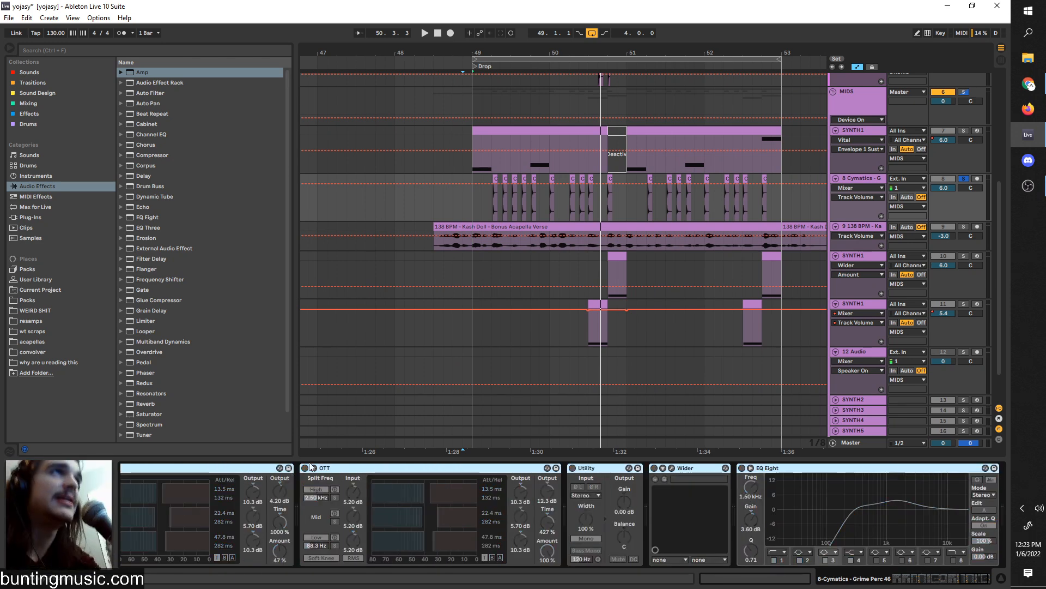
# - Play the percussion clips with their effects bypassed and return to the start of the effect chain
pyautogui.scroll(4, 447, 245)
pyautogui.scroll(-4, 733, 211)
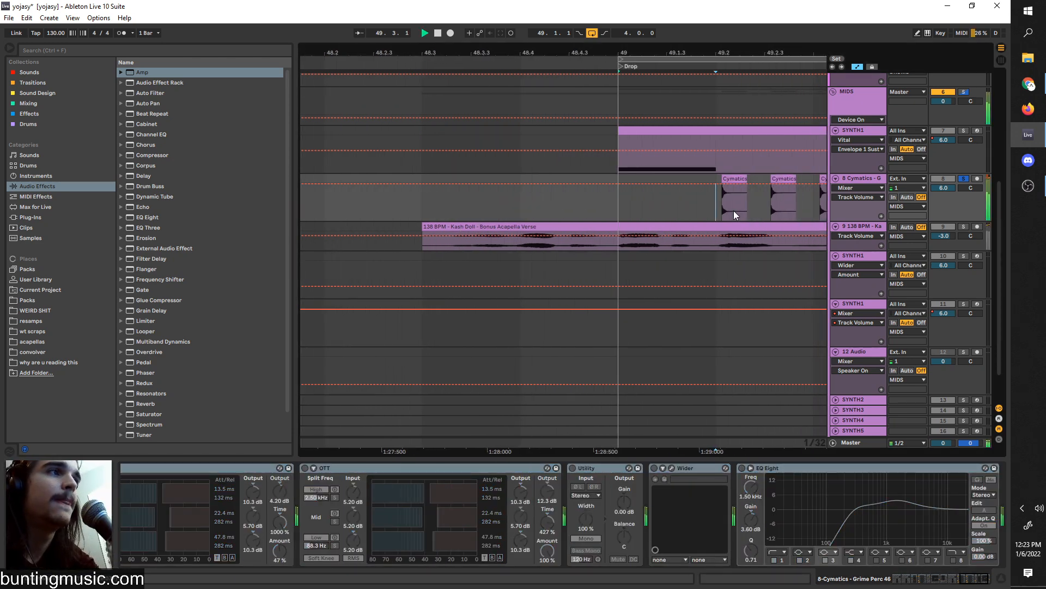
pyautogui.press('space')
pyautogui.scroll(-3, 731, 204)
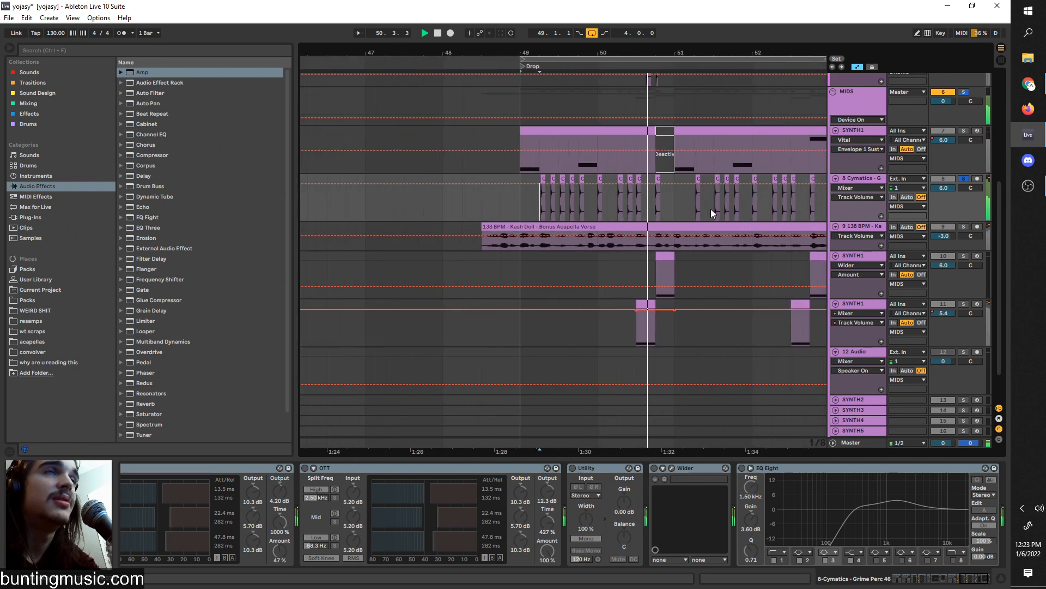
pyautogui.scroll(2, 674, 210)
pyautogui.scroll(-2, 674, 210)
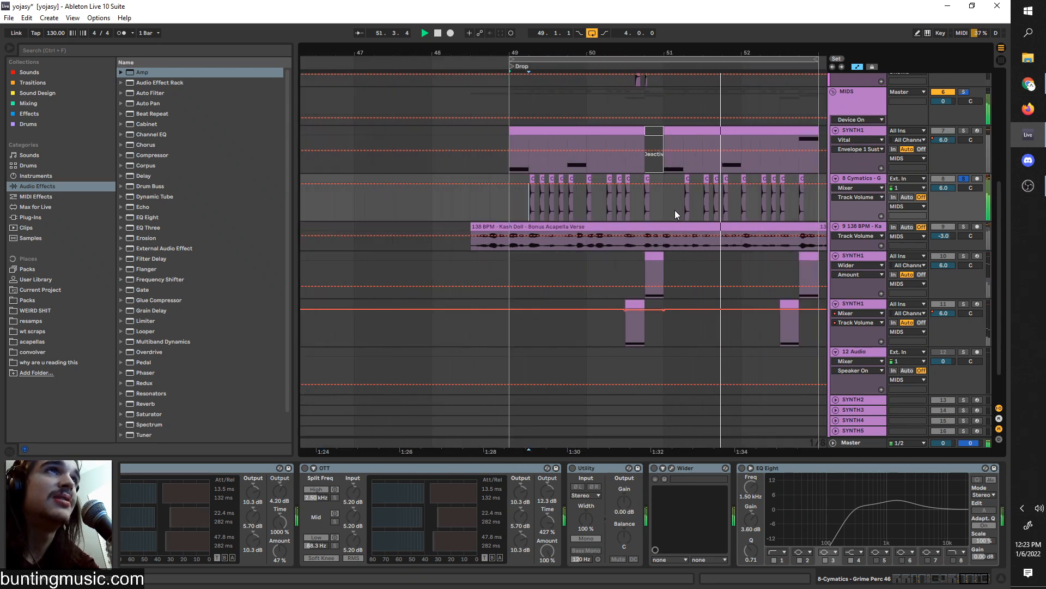
pyautogui.hscroll(5, 675, 211)
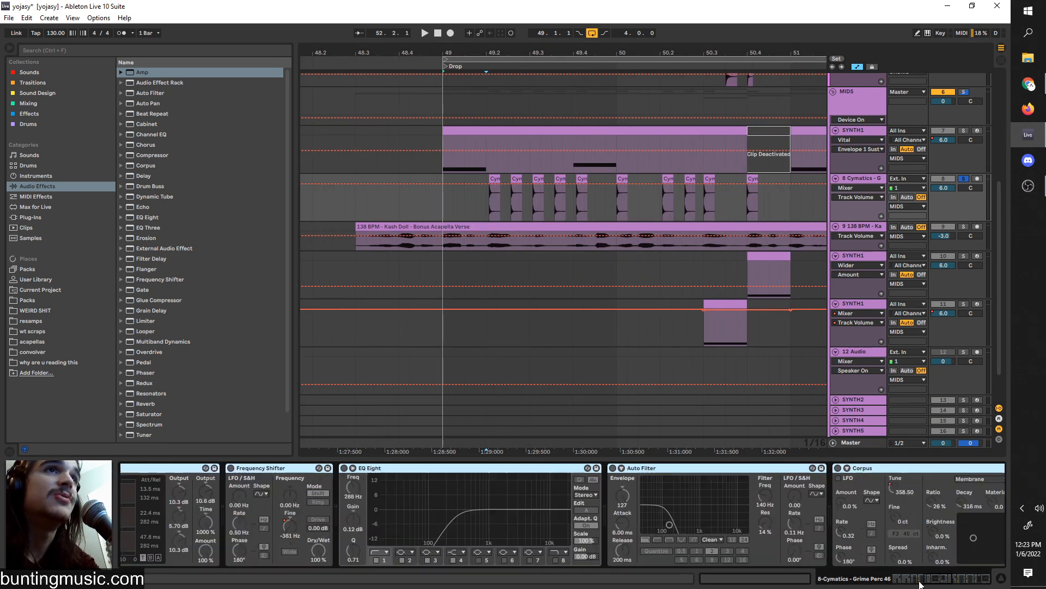
pyautogui.click(921, 584)
pyautogui.press('space')
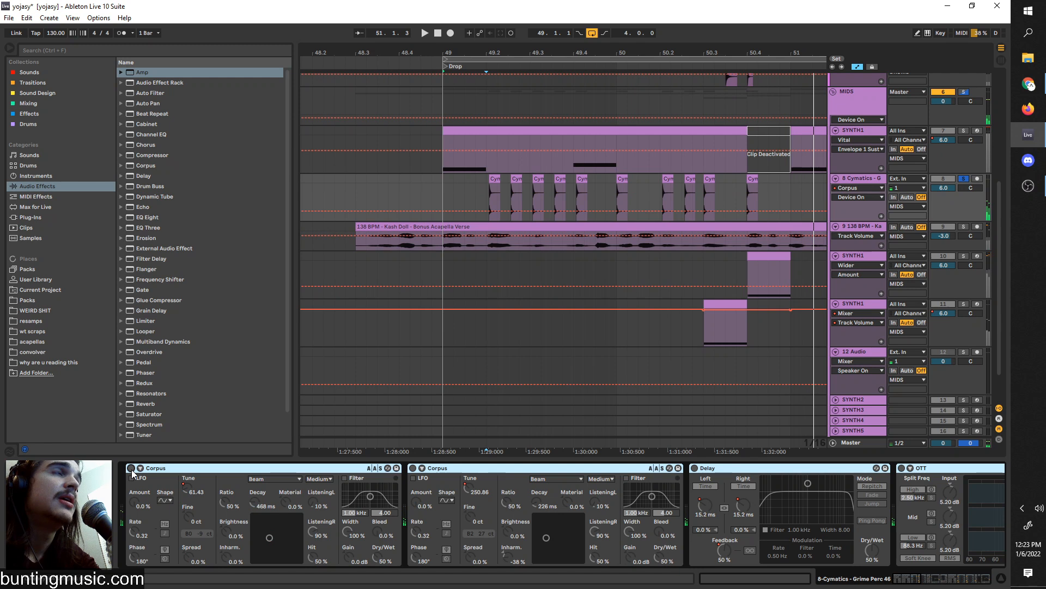
# - Add a new Corpus at the start of the percussion track's effect chain and set its Tune to 103.83 in playback
pyautogui.click(84, 50)
pyautogui.write('corpus')
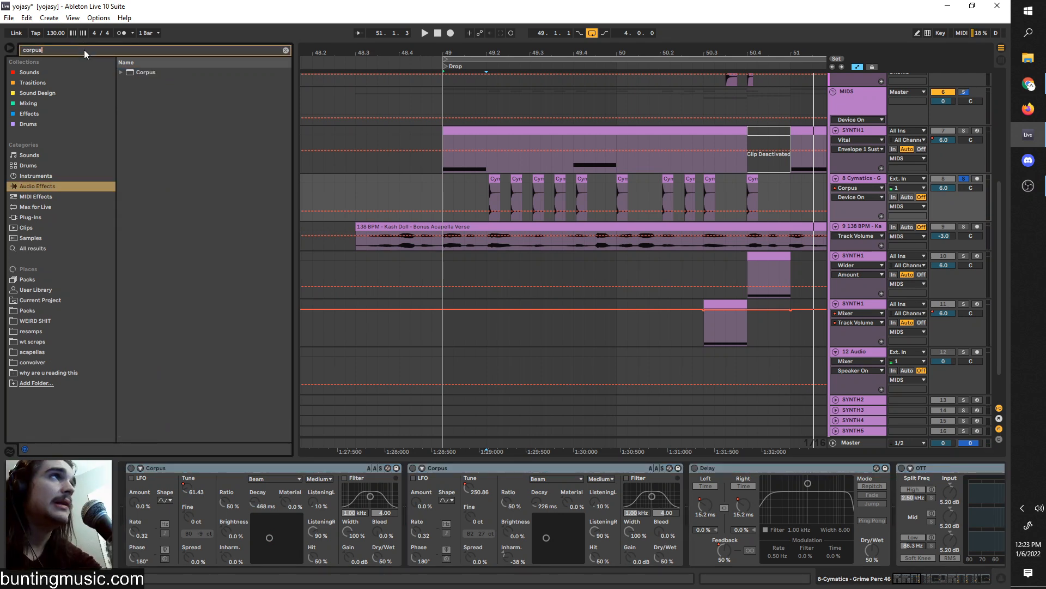
pyautogui.moveTo(126, 72); pyautogui.dragTo(124, 496)
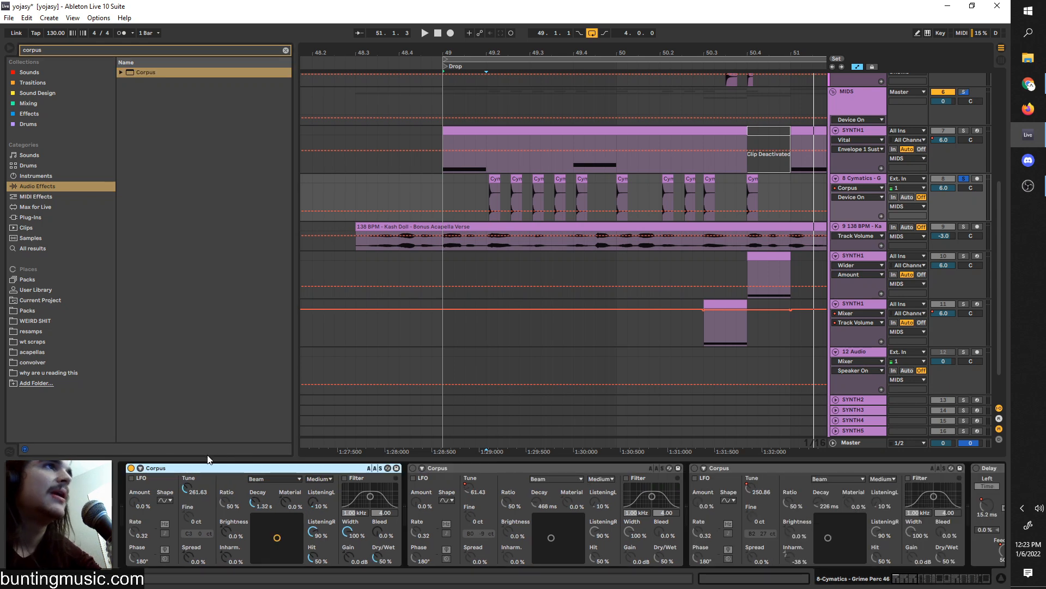
pyautogui.press('space')
pyautogui.moveTo(189, 488); pyautogui.dragTo(188, 531)
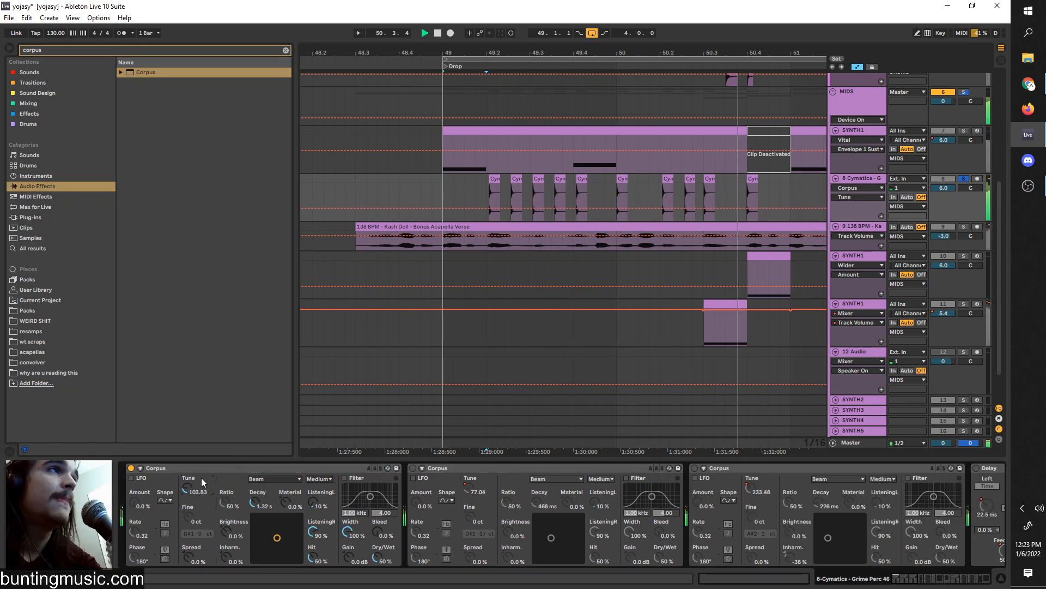
# - Automate the new Corpus's Tune to rise from 103.83 to about 258 up to bar 51, and duplicate the two-bar section
pyautogui.scroll(-2, 451, 206)
pyautogui.click(452, 207)
pyautogui.moveTo(459, 208); pyautogui.dragTo(499, 204)
pyautogui.moveTo(426, 195); pyautogui.dragTo(431, 195)
pyautogui.hotkey('ctrl', 'd')
pyautogui.scroll(2, 442, 203)
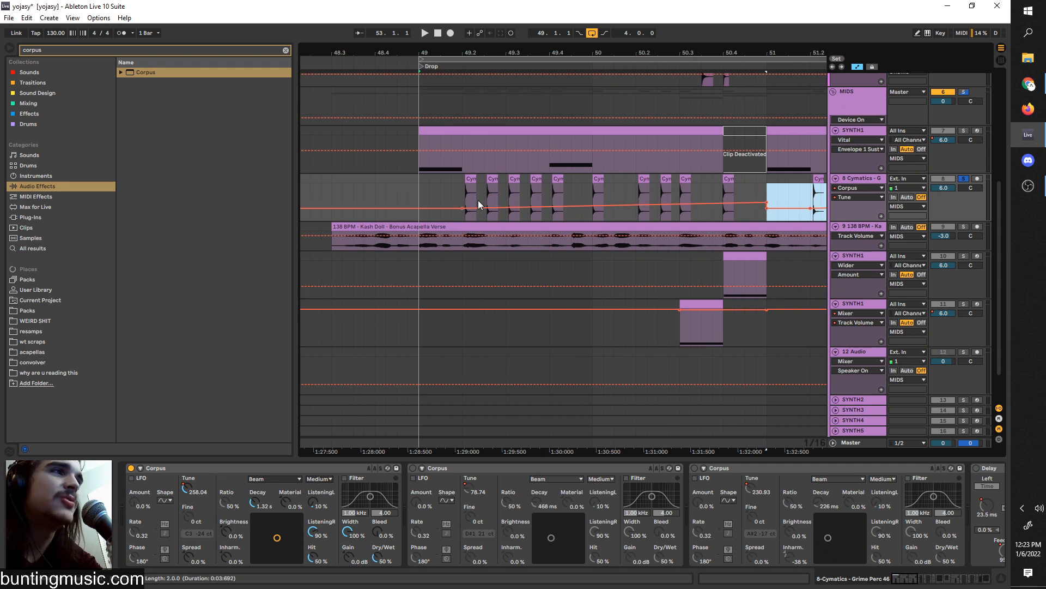
# - Play the percussion from the start of the drop with the rising Tune automation
pyautogui.scroll(-2, 479, 198)
pyautogui.click(461, 194)
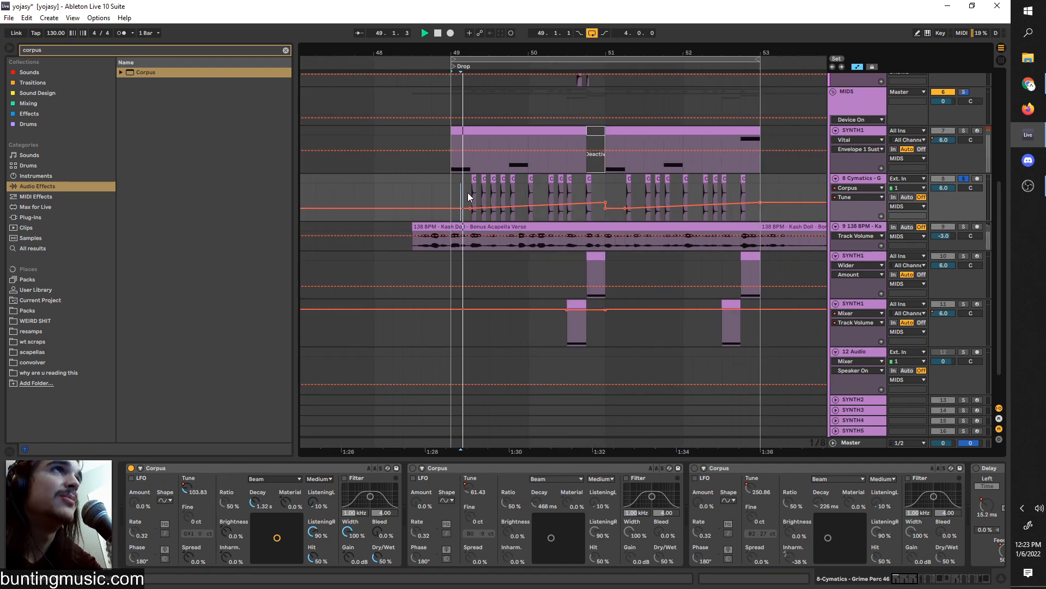
pyautogui.scroll(1, 480, 197)
pyautogui.scroll(2, 480, 196)
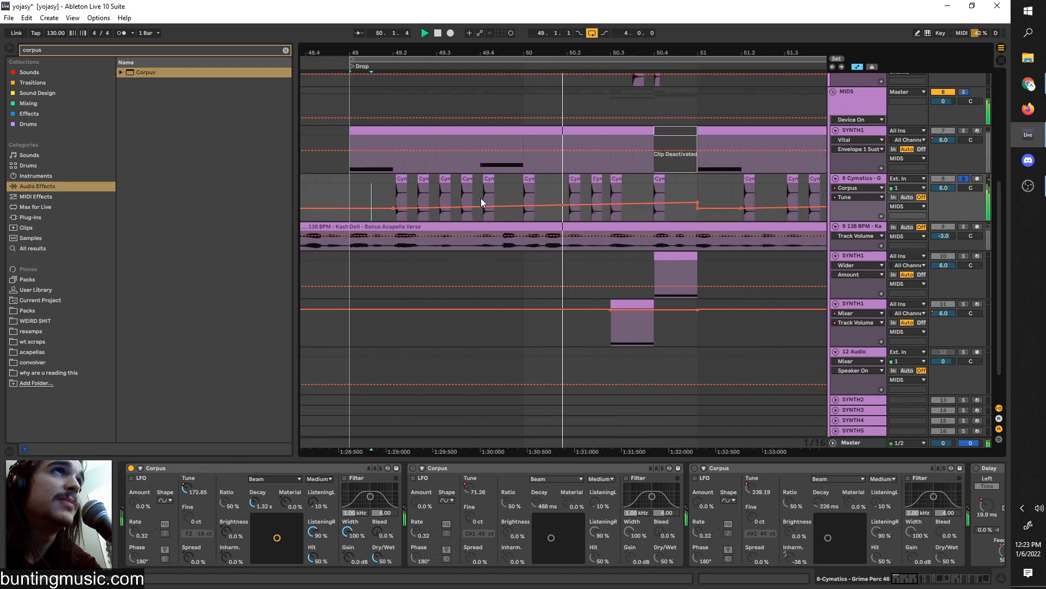
pyautogui.scroll(-3, 480, 198)
# - Turn the abrupt Tune automation drop at bar 51 into a downward slope and replay the percussion from beat 49.2
pyautogui.moveTo(579, 210)
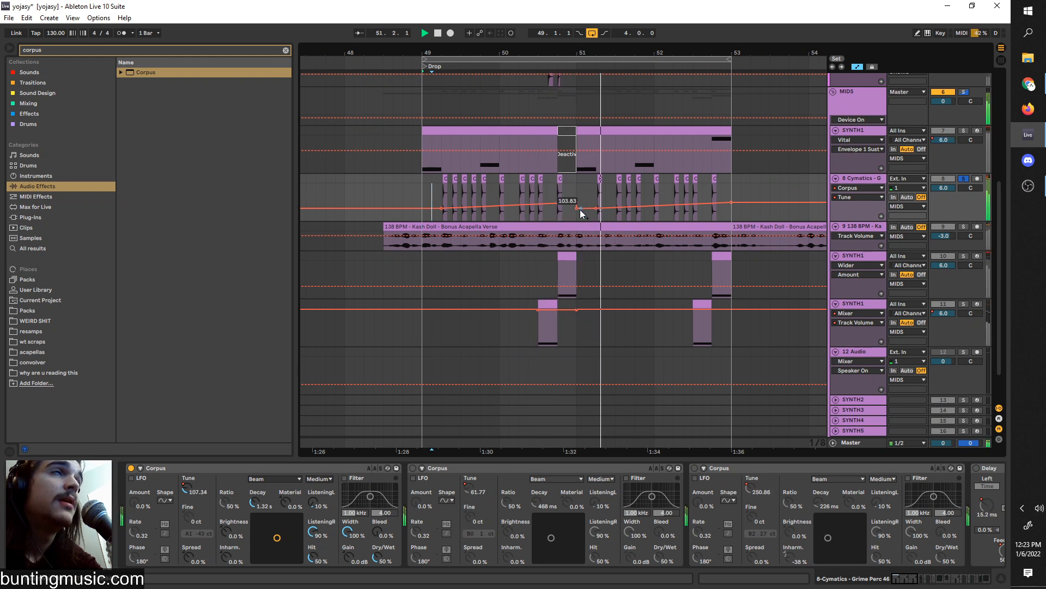
pyautogui.moveTo(582, 213); pyautogui.dragTo(578, 192)
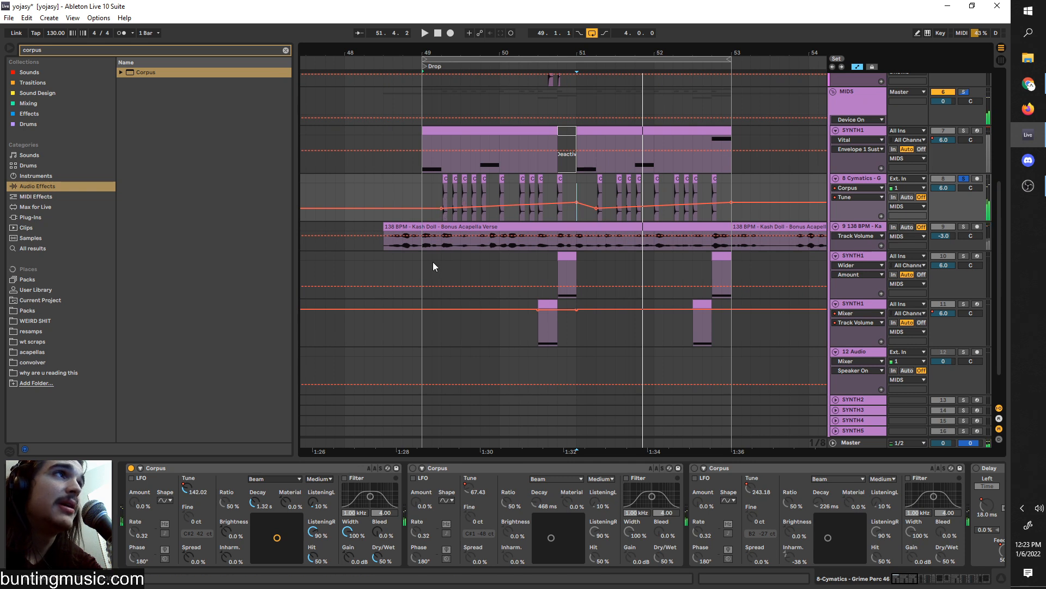
pyautogui.click(438, 199)
pyautogui.scroll(3, 437, 201)
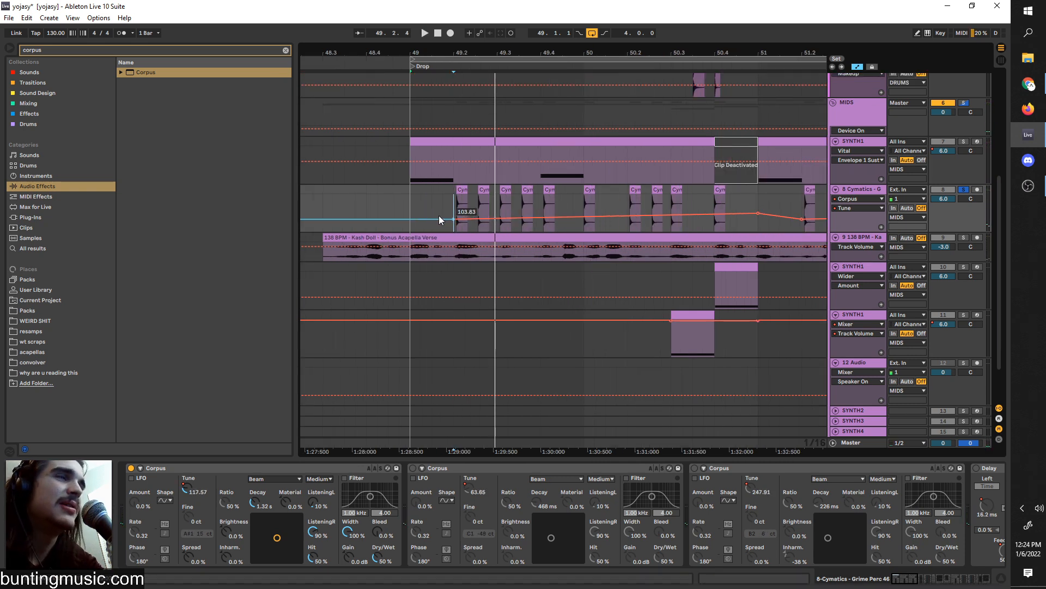
# - Shorten the first Corpus's Decay to 309 ms and play the percussion from beat 49.2
pyautogui.moveTo(254, 504); pyautogui.dragTo(254, 523)
pyautogui.press('space')
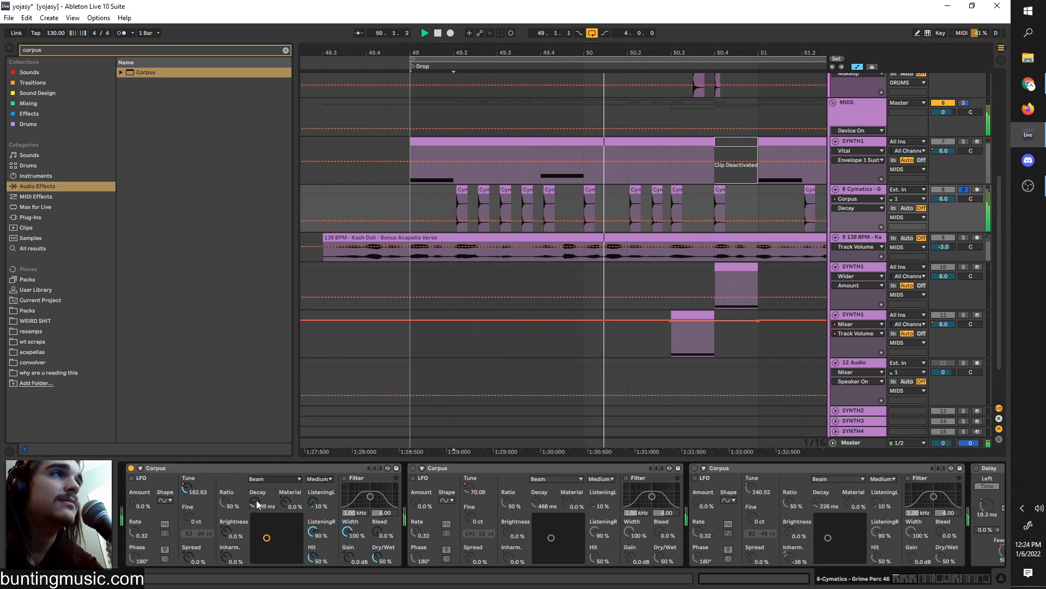
pyautogui.click(458, 207)
pyautogui.press('space')
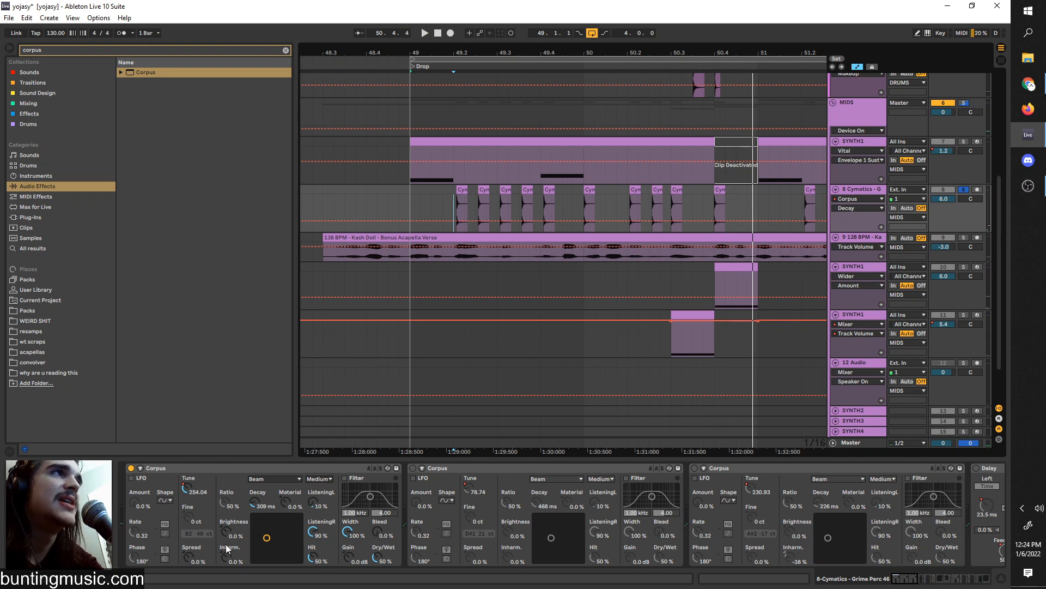
# - Try a different Inharmonics amount on the first Corpus during playback and reset it to 0%
pyautogui.press('space')
pyautogui.moveTo(232, 555); pyautogui.dragTo(227, 564)
pyautogui.press('space')
pyautogui.press('space')
pyautogui.doubleClick(227, 559)
pyautogui.press('space')
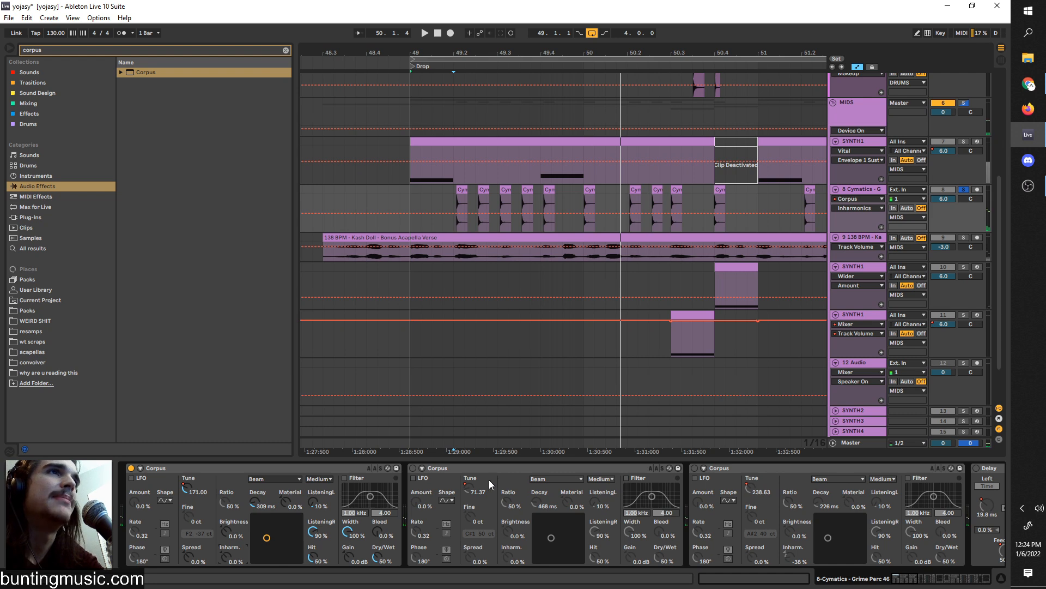
# - Audition the Marimba, Membrane and Pipe resonance types on the first Corpus and return it to Beam
pyautogui.click(269, 481)
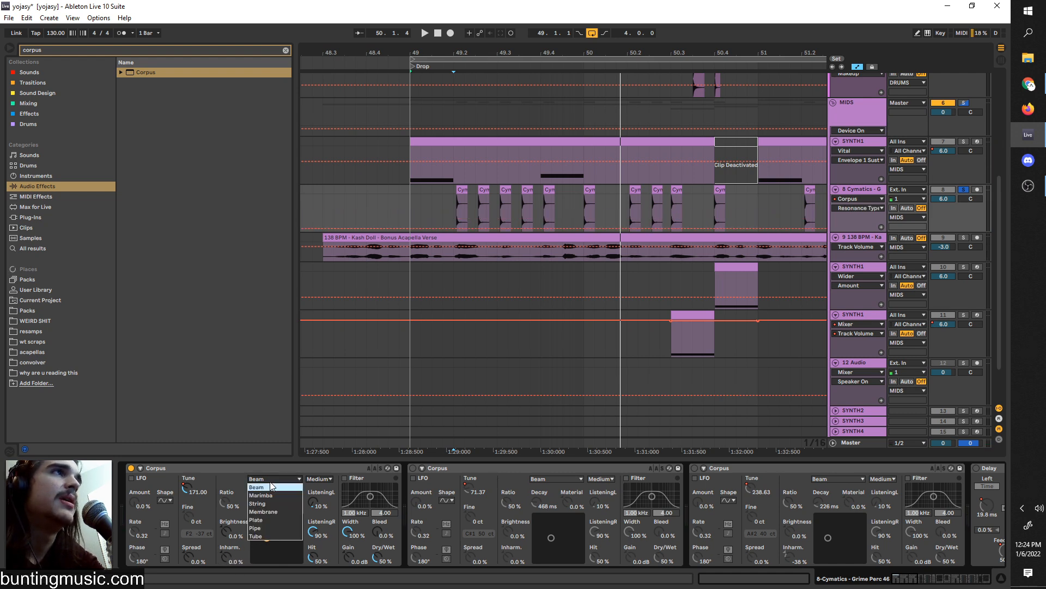
pyautogui.click(270, 495)
pyautogui.press('space')
pyautogui.click(270, 481)
pyautogui.click(264, 511)
pyautogui.click(264, 480)
pyautogui.click(264, 526)
pyautogui.click(267, 478)
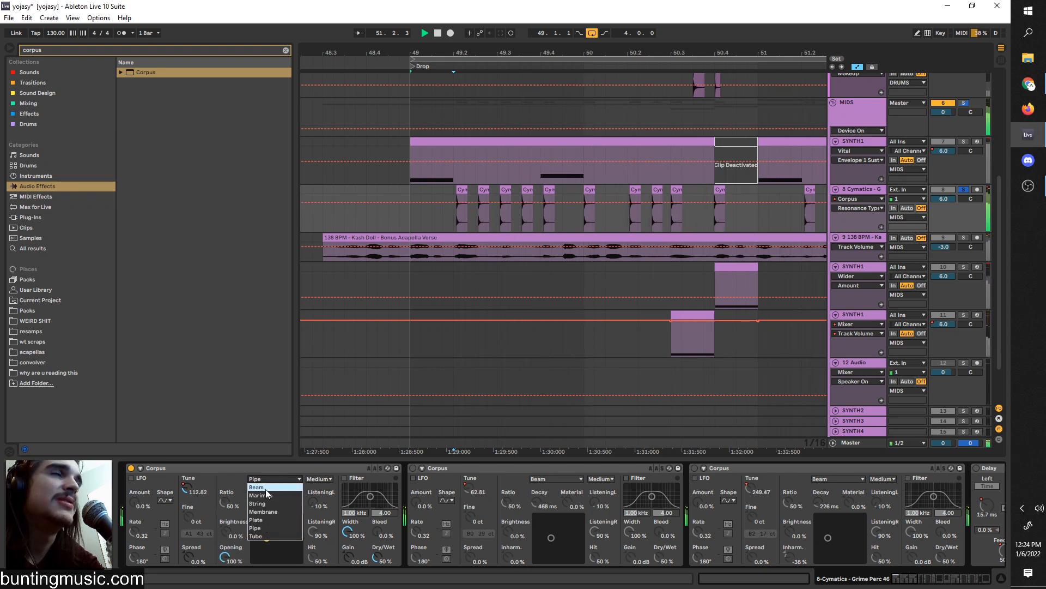
pyautogui.click(266, 487)
pyautogui.press('space')
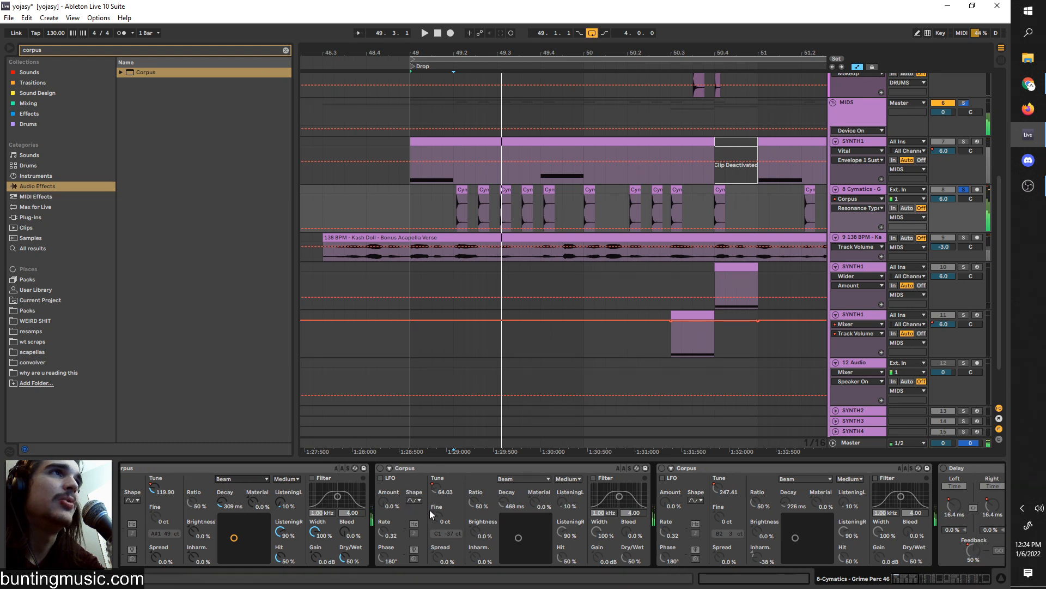
# - Bypass the first Corpus, enable the second one and play the percussion through it
pyautogui.click(132, 468)
pyautogui.click(413, 468)
pyautogui.press('space')
pyautogui.hscroll(2, 510, 515)
pyautogui.hscroll(4, 512, 517)
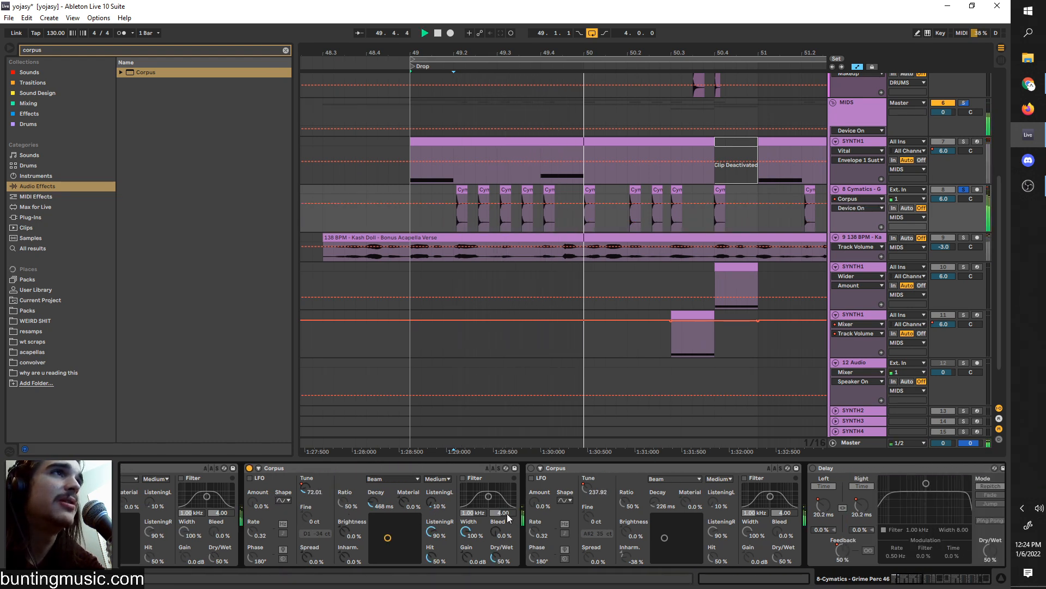
pyautogui.press('space')
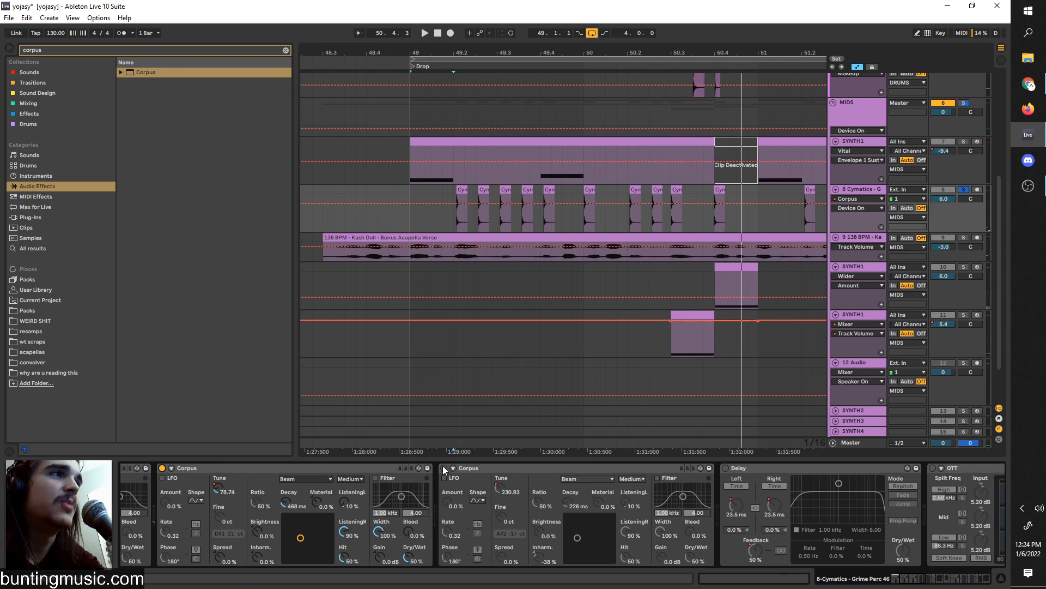
# - Enable the third Corpus and bypass the second one while playing the percussion
pyautogui.click(444, 467)
pyautogui.press('space')
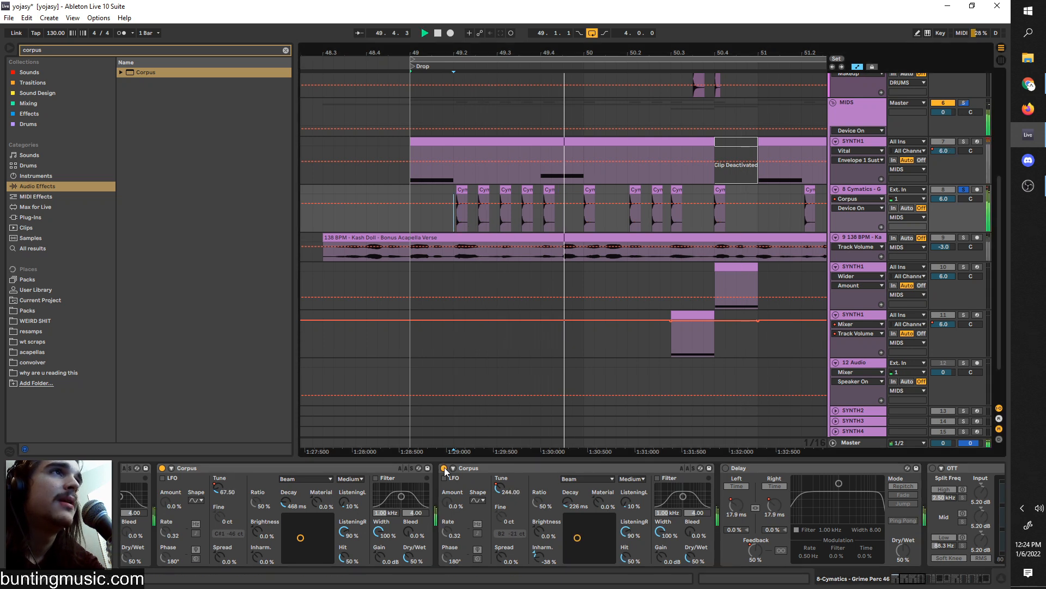
pyautogui.click(162, 468)
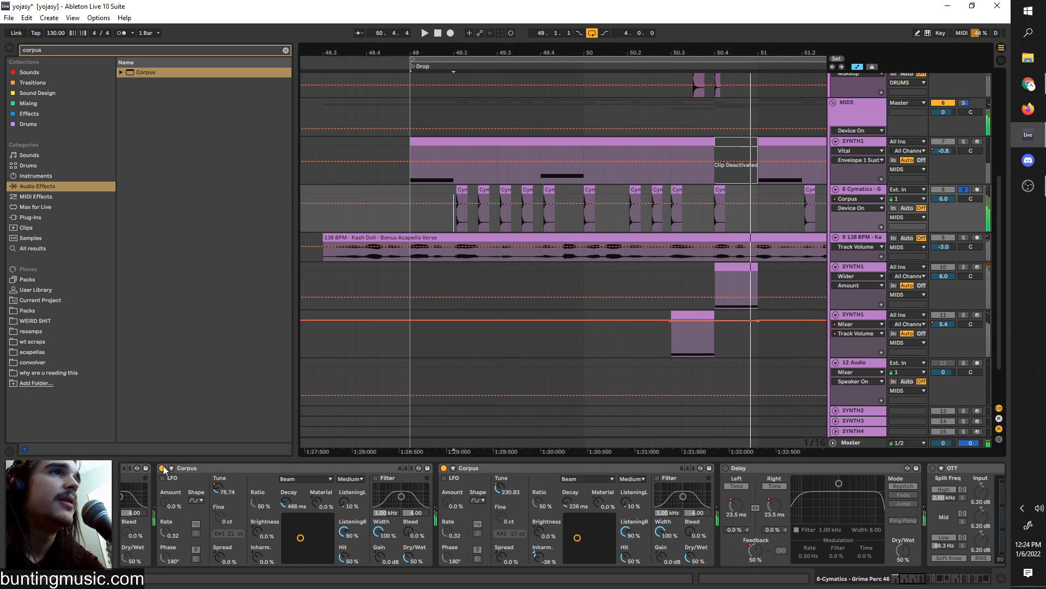
# - Examine the third Corpus's Tune automation on the percussion track across the drop
pyautogui.click(497, 479)
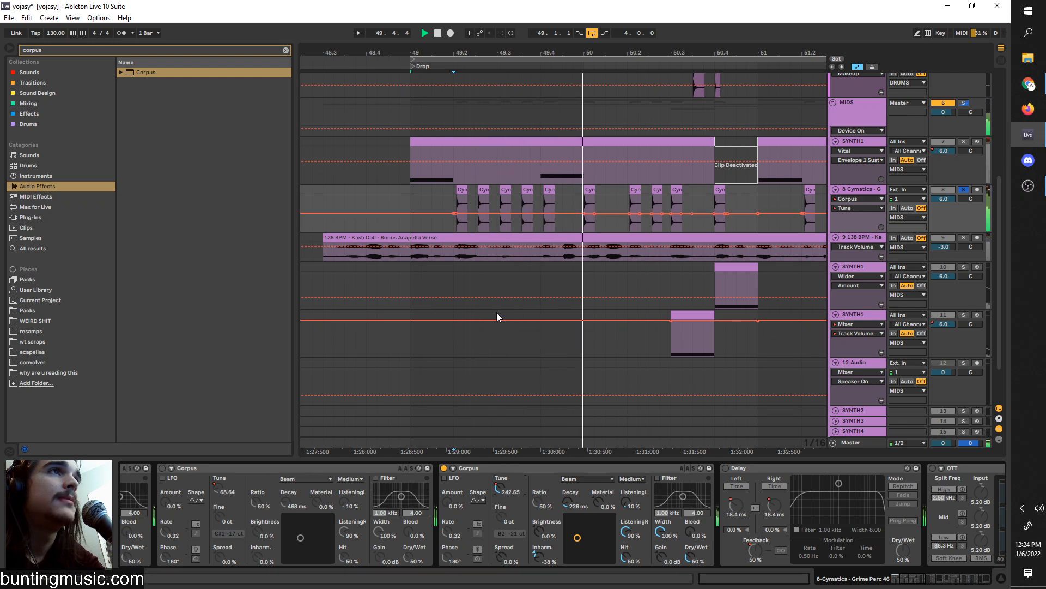
pyautogui.scroll(-2, 511, 308)
pyautogui.scroll(2, 512, 286)
pyautogui.press('space')
pyautogui.scroll(-2, 504, 257)
pyautogui.scroll(1, 467, 248)
pyautogui.scroll(2, 466, 251)
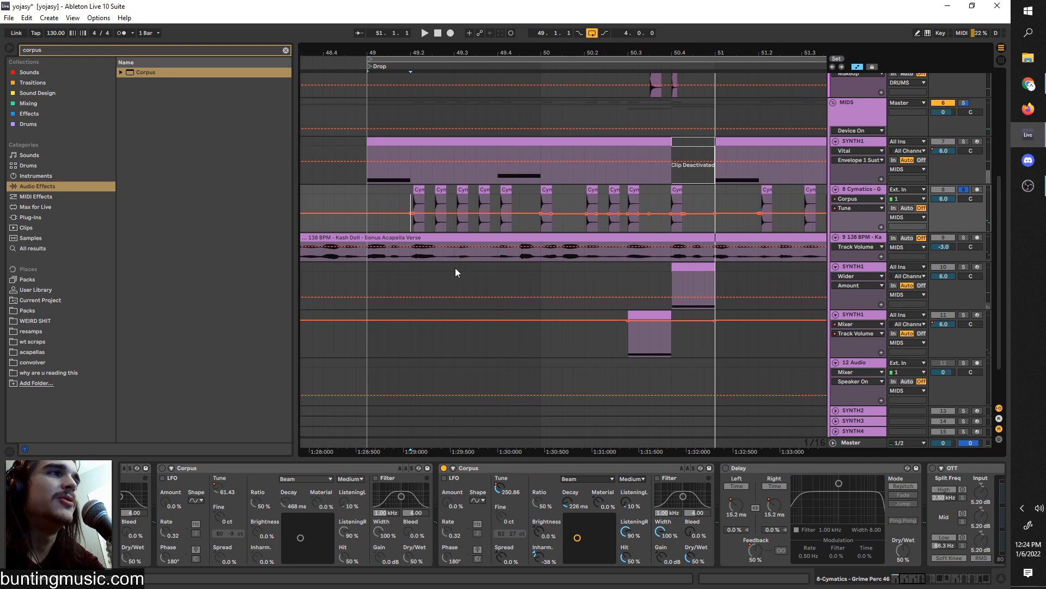
pyautogui.scroll(-3, 448, 253)
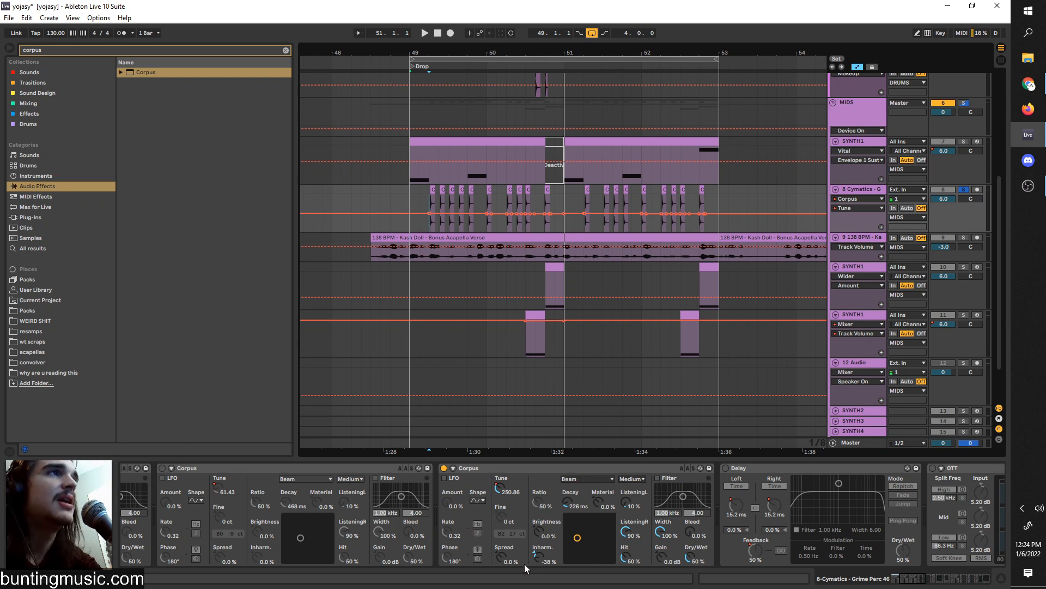
# - Show the third Corpus's Inharmonics lane and play the percussion through that Corpus
pyautogui.click(537, 554)
pyautogui.press('space')
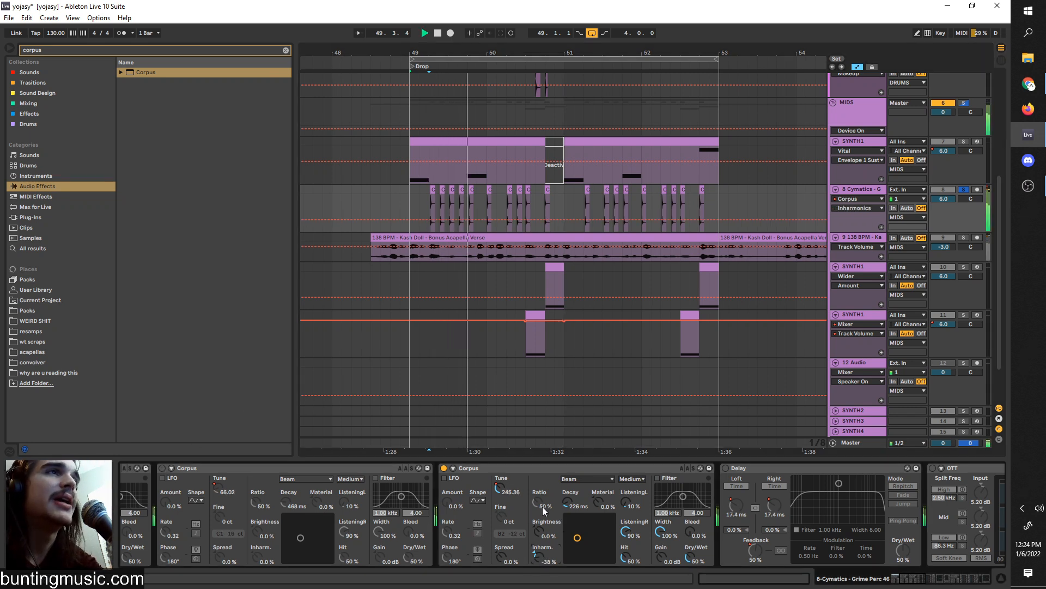
pyautogui.press('space')
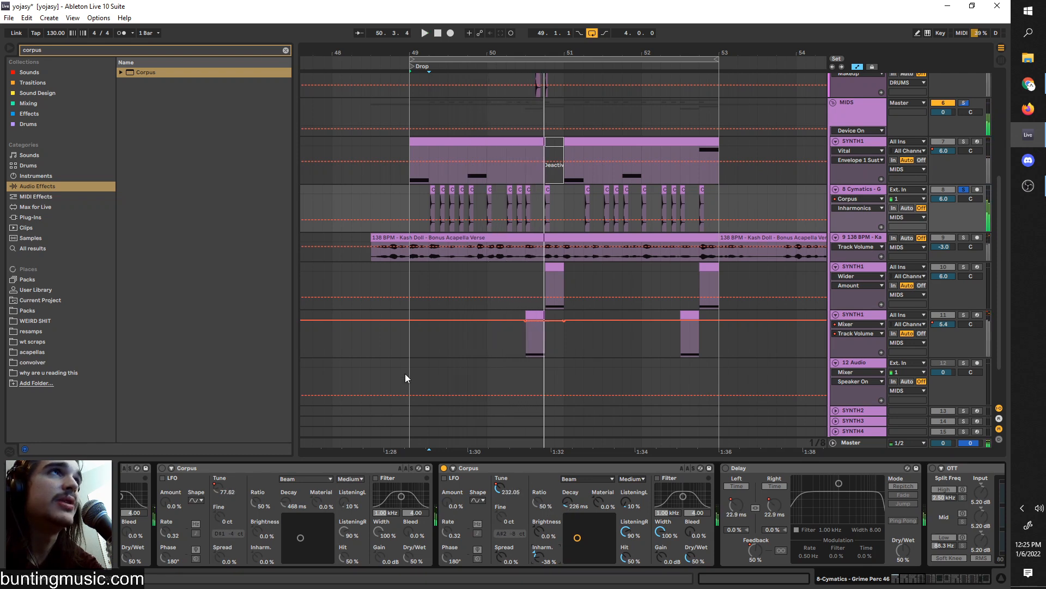
# - Re-enable the second Corpus and play the percussion through the second and third Corpus together
pyautogui.click(162, 468)
pyautogui.press('space')
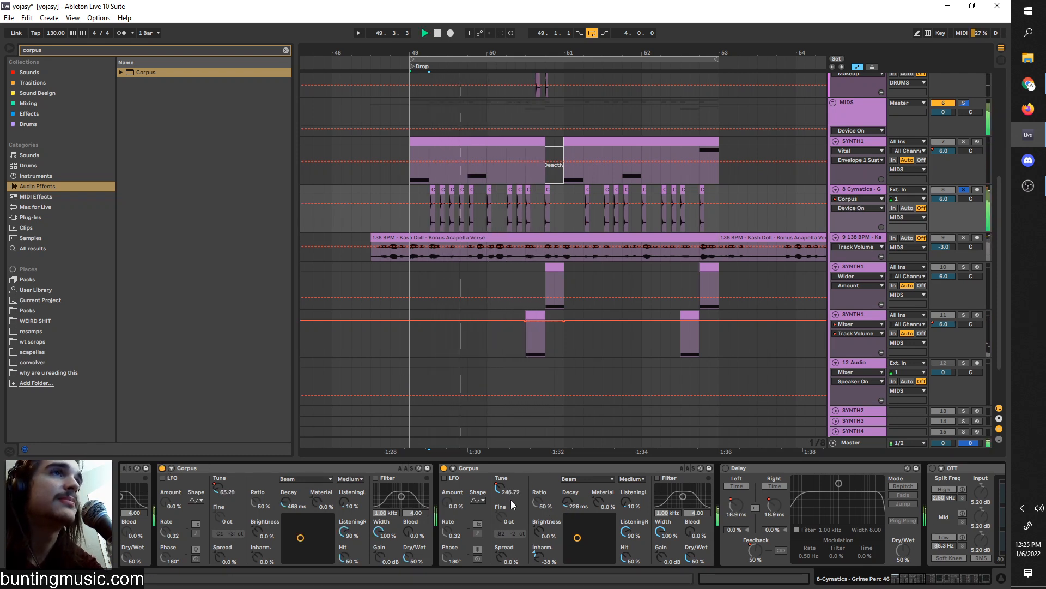
pyautogui.hscroll(1, 522, 509)
pyautogui.hscroll(2, 522, 509)
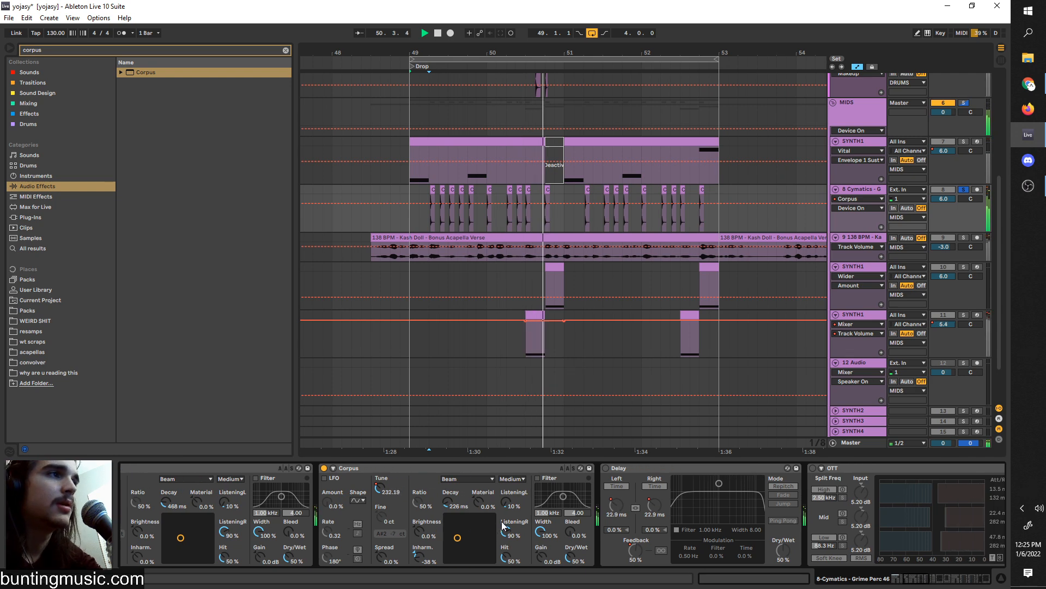
pyautogui.press('space')
# - Audition the percussion from beat 49.2 with the existing Delay enabled, and bypass that Delay again
pyautogui.hscroll(2, 577, 507)
pyautogui.click(574, 467)
pyautogui.scroll(3, 432, 270)
pyautogui.click(431, 214)
pyautogui.press('space')
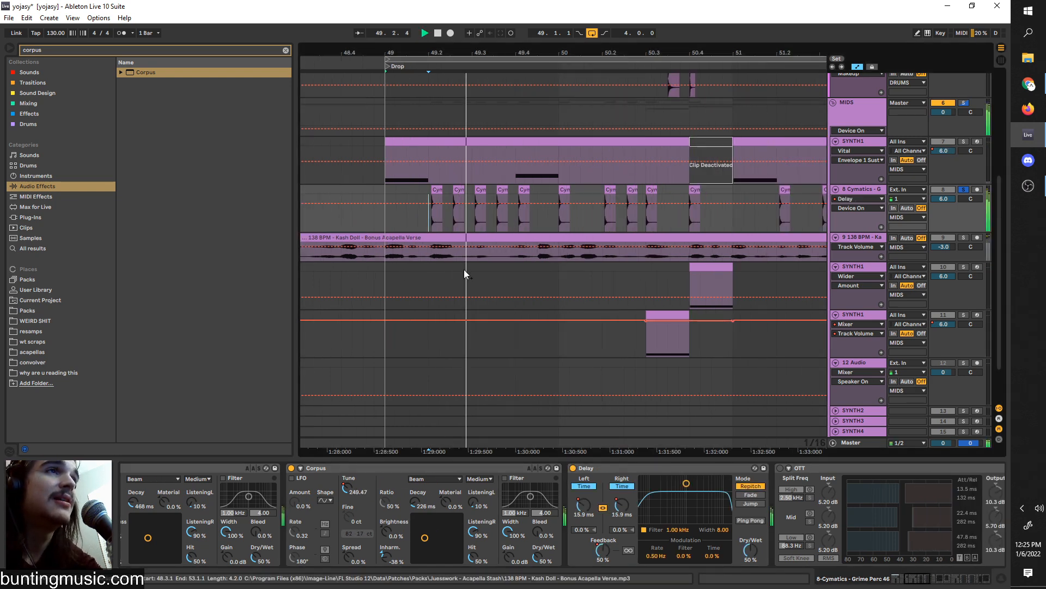
pyautogui.click(574, 467)
pyautogui.press('space')
# - Search the browser for "delay", insert a new Delay after the third Corpus and switch it from Sync to Time mode
pyautogui.moveTo(43, 49); pyautogui.dragTo(32, 44)
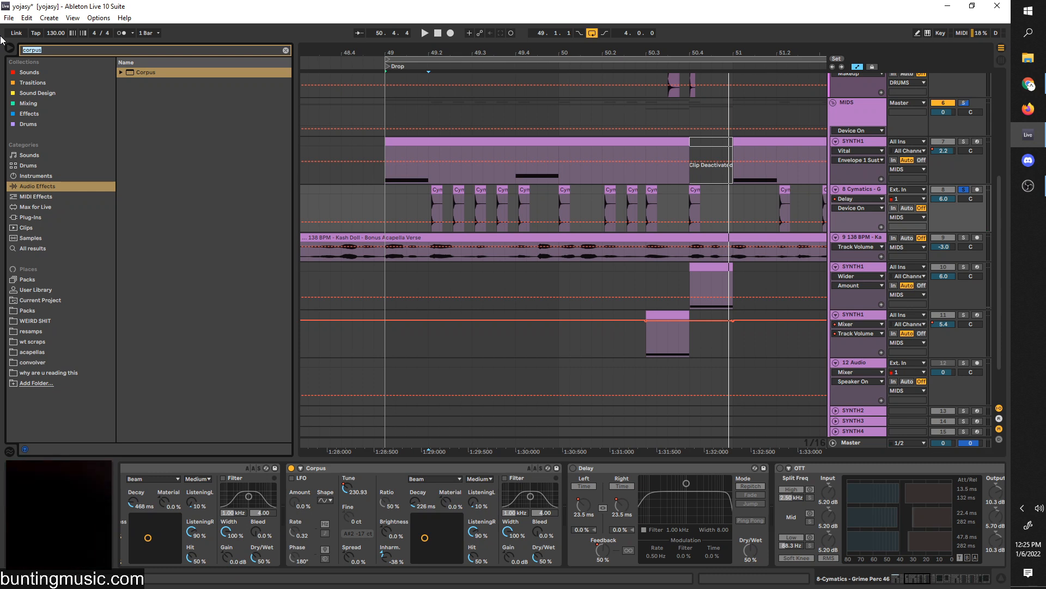
pyautogui.write('dele')
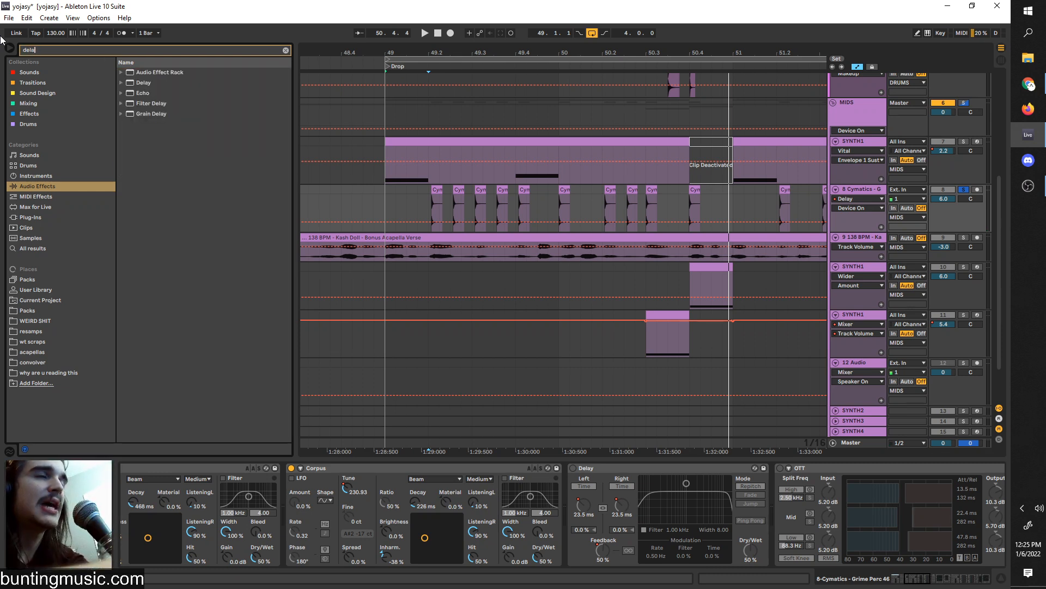
pyautogui.moveTo(128, 79); pyautogui.dragTo(559, 511)
pyautogui.moveTo(664, 474); pyautogui.dragTo(664, 474)
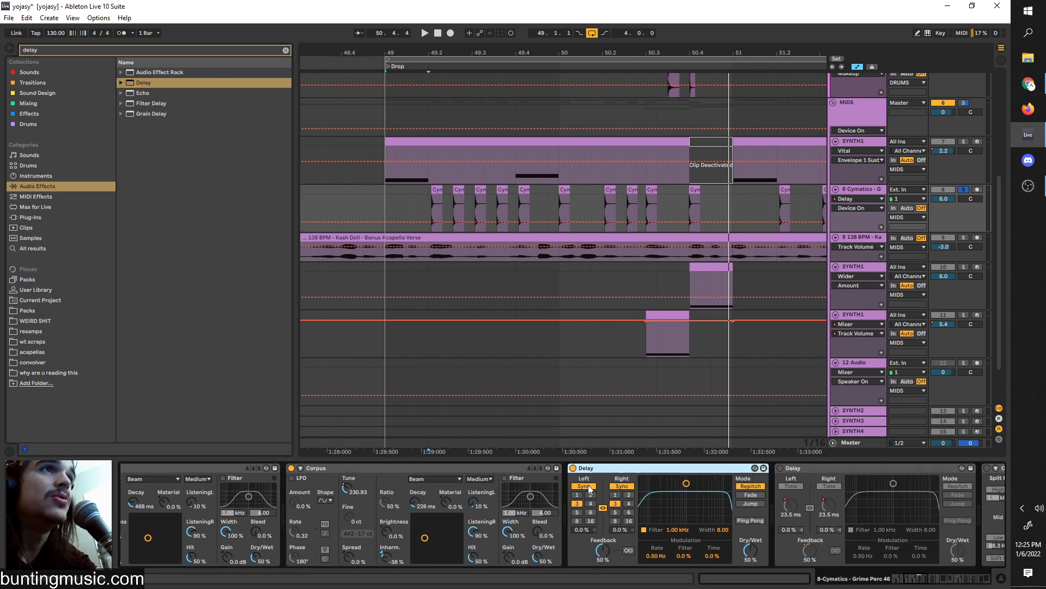
pyautogui.click(584, 486)
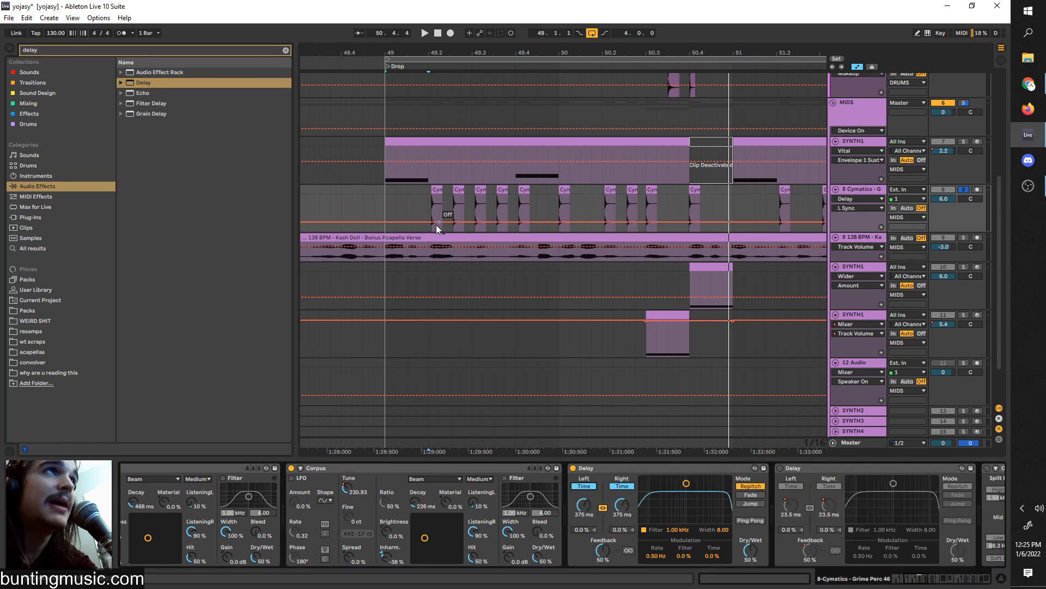
# - Reduce the new Delay's linked left and right time to about 21.6 ms while playing the percussion
pyautogui.click(417, 207)
pyautogui.press('space')
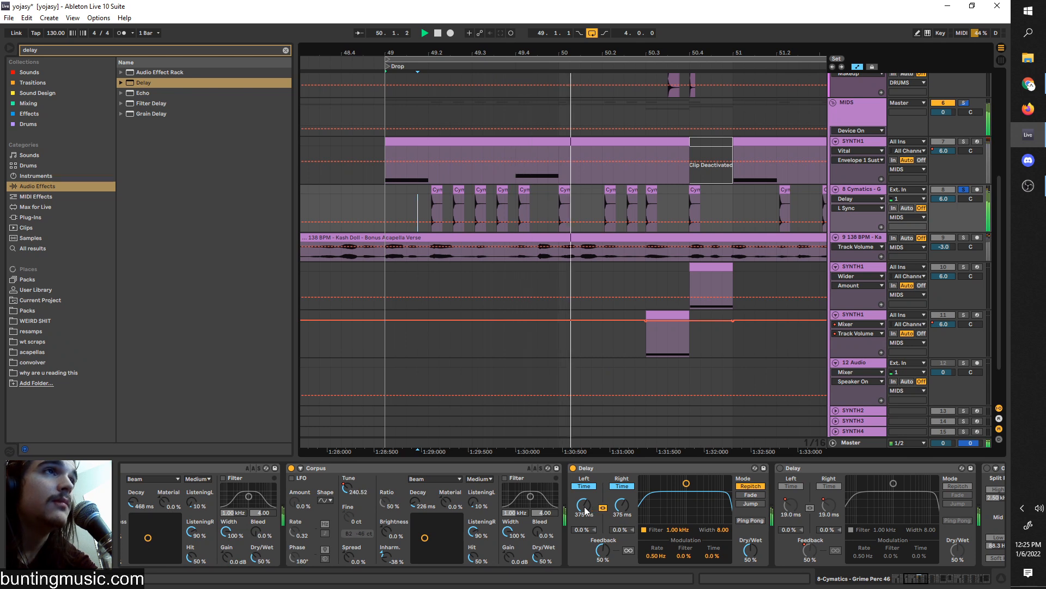
pyautogui.moveTo(585, 506); pyautogui.dragTo(585, 540)
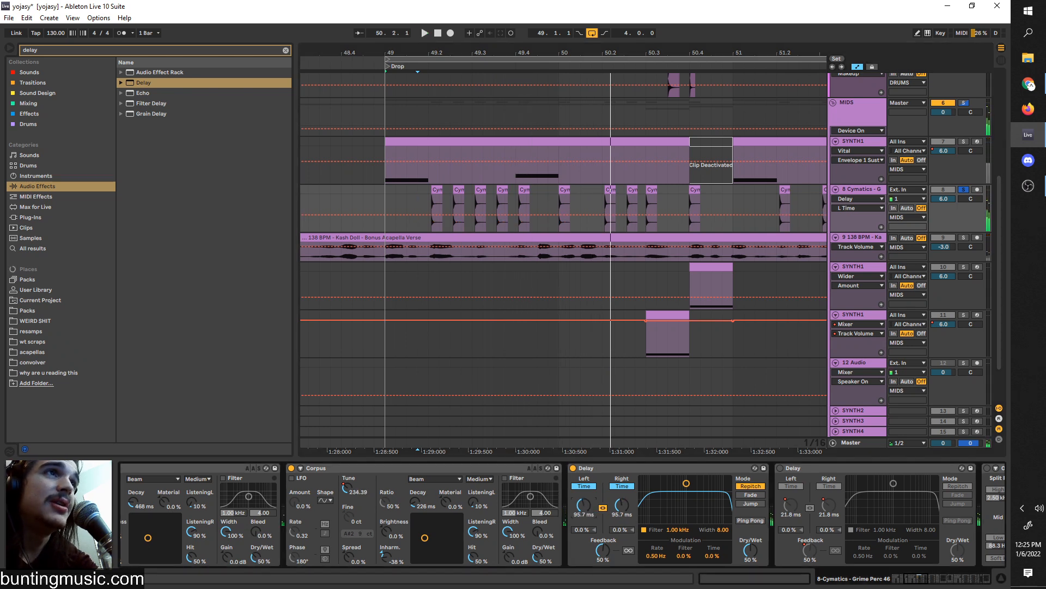
pyautogui.press('space')
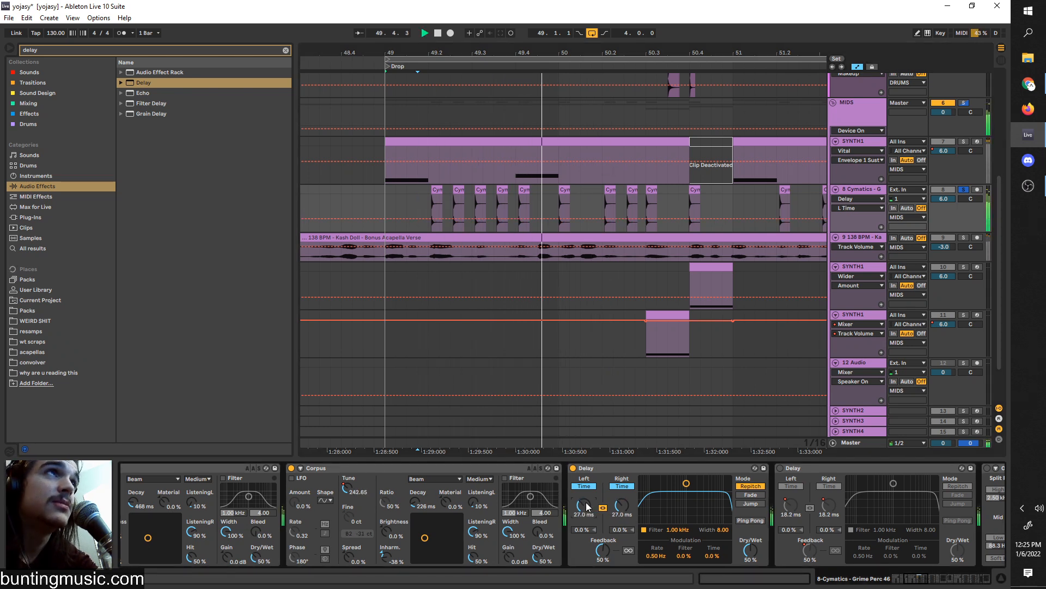
pyautogui.press('space')
pyautogui.press('space')
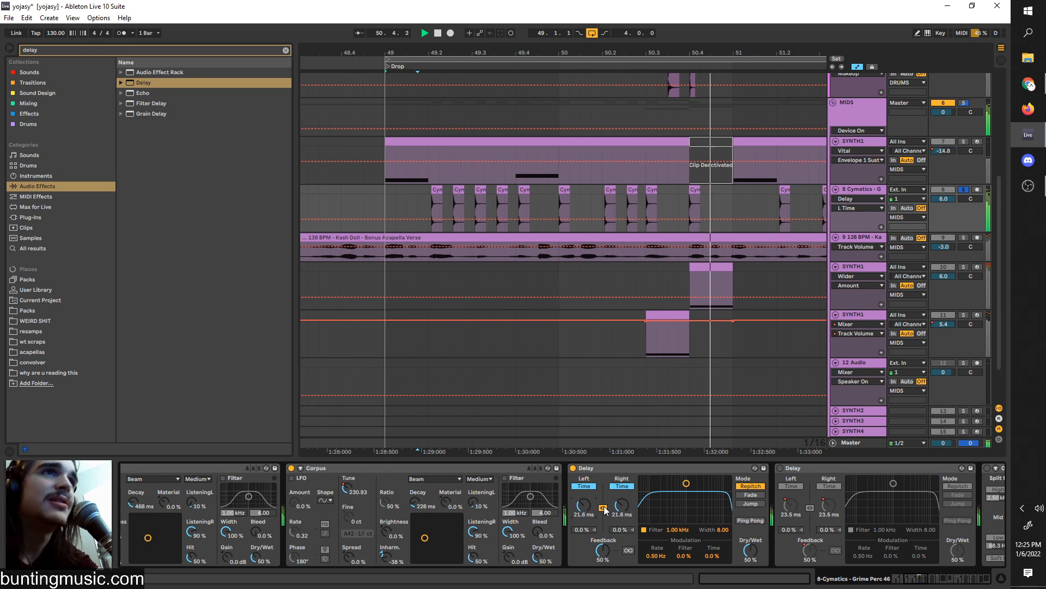
# - Try Ping Pong on the new Delay during playback and switch it off again
pyautogui.scroll(-3, 703, 531)
pyautogui.click(676, 520)
pyautogui.press('space')
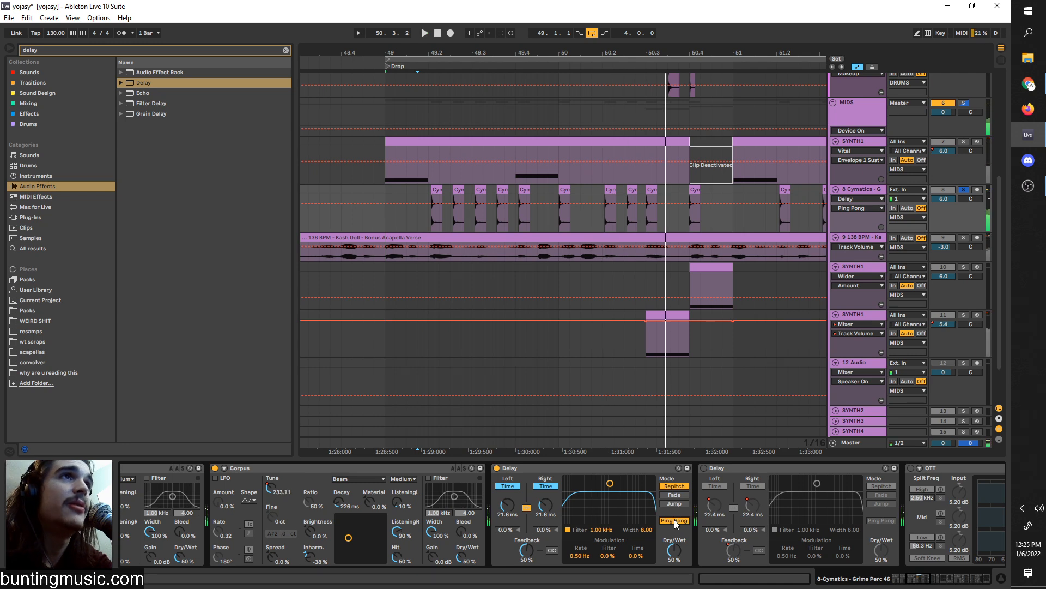
pyautogui.click(674, 520)
# - Automate the new Delay's left time to rise from beat 49.2 to bar 51 and fall until bar 53, and start playback
pyautogui.click(545, 507)
pyautogui.scroll(-3, 427, 226)
pyautogui.click(430, 220)
pyautogui.moveTo(535, 219); pyautogui.dragTo(718, 222)
pyautogui.press('space')
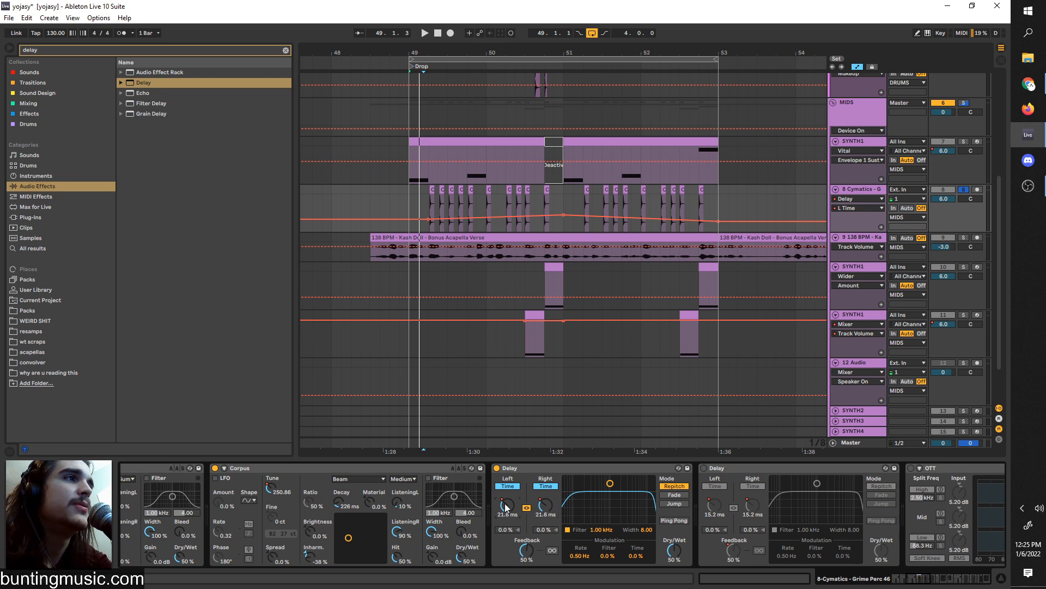
# - Try the new Delay's Feedback at about 80% during playback, reset it to 50% and show the Delay Mode lane
pyautogui.moveTo(528, 547); pyautogui.dragTo(527, 517)
pyautogui.press('space')
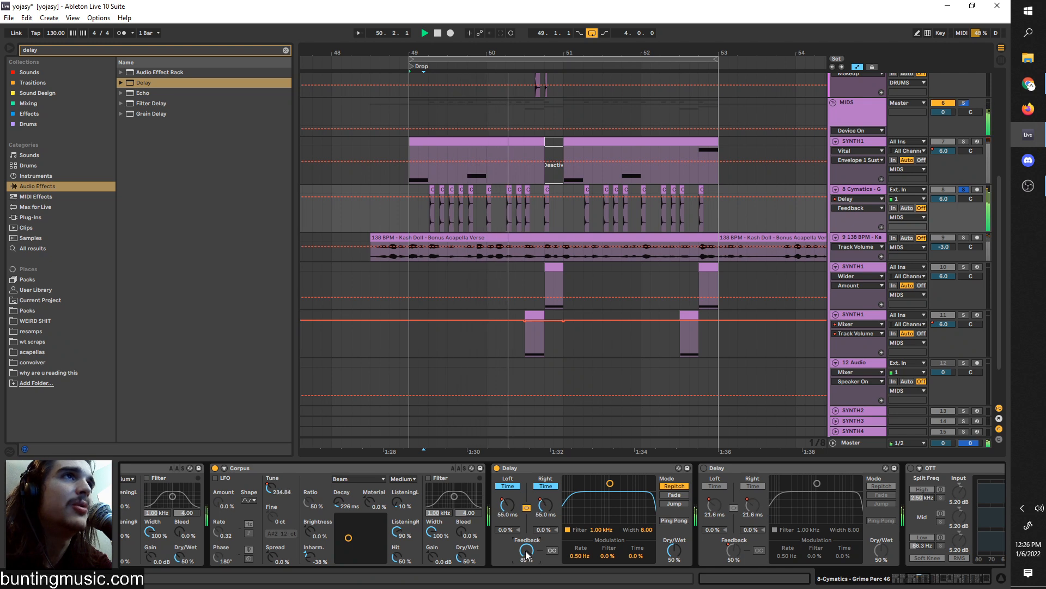
pyautogui.doubleClick(527, 554)
pyautogui.press('space')
pyautogui.click(675, 486)
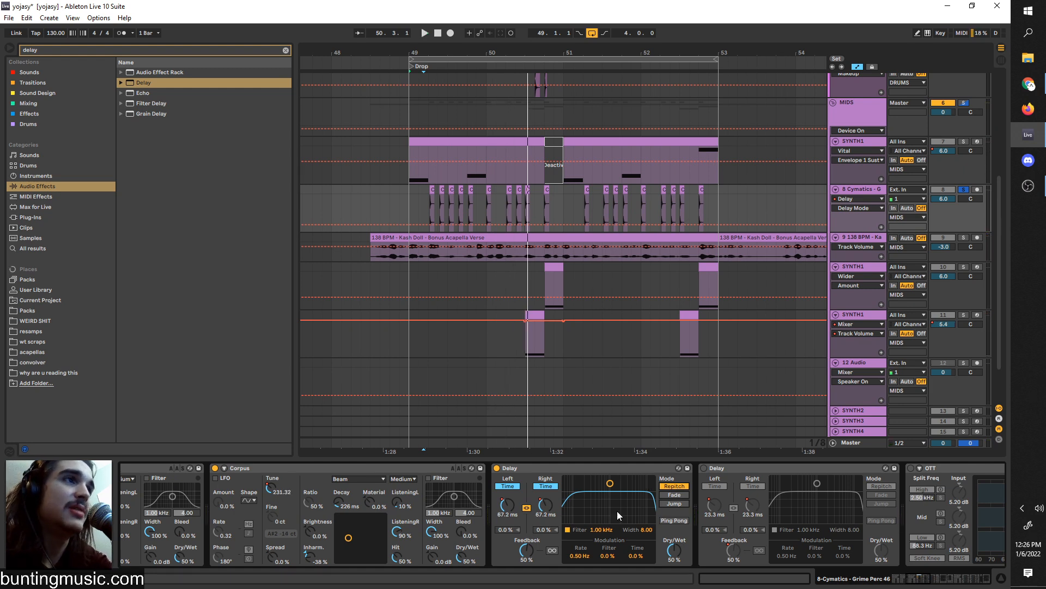
# - Bypass the new Delay, enable the original Delay and show its left time automation
pyautogui.scroll(-2, 614, 512)
pyautogui.click(443, 467)
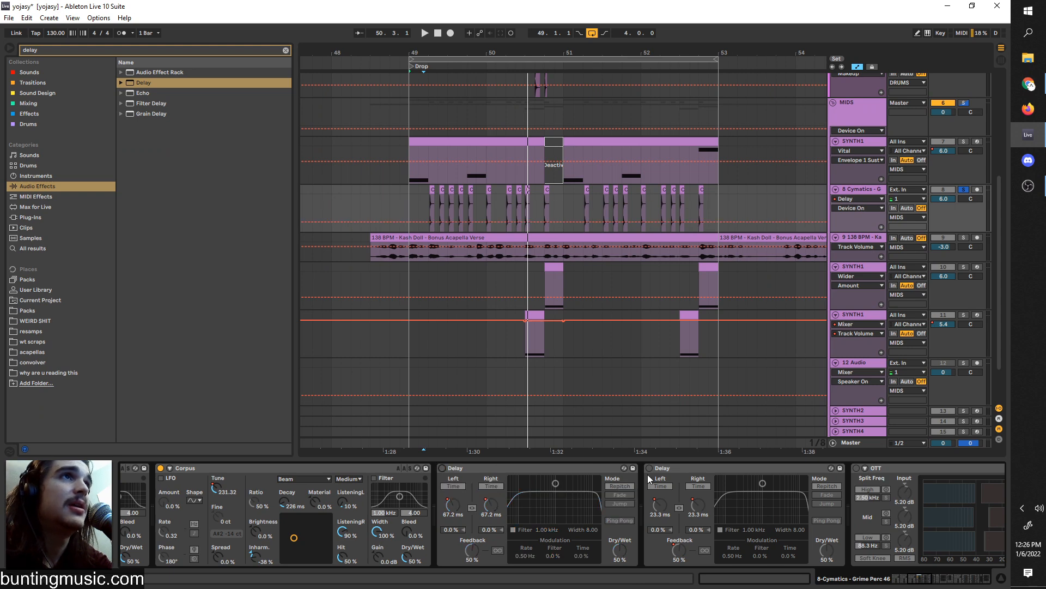
pyautogui.click(649, 467)
pyautogui.click(659, 504)
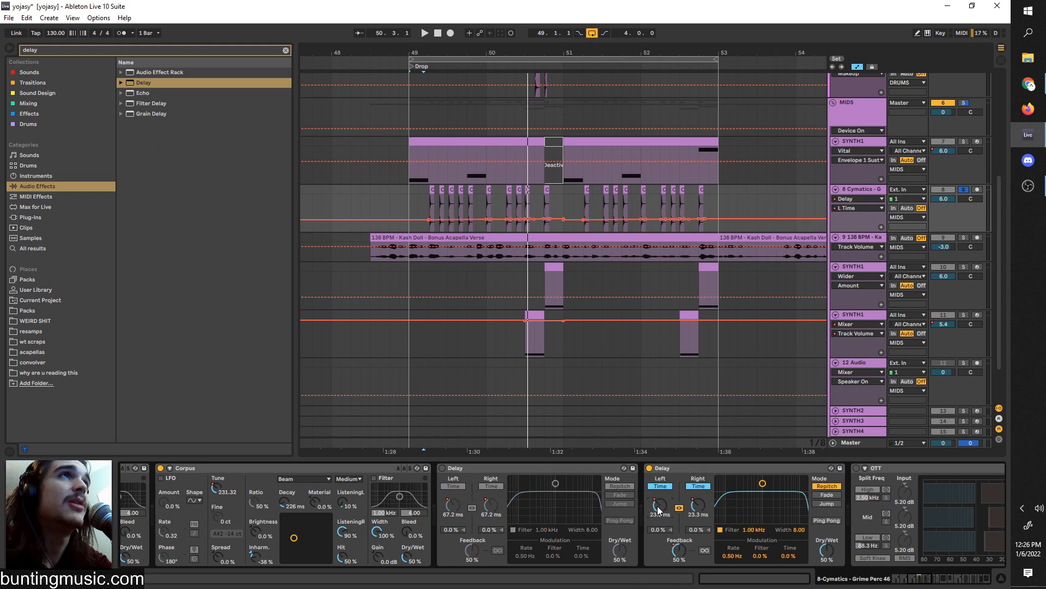
pyautogui.scroll(3, 428, 277)
pyautogui.scroll(-3, 428, 272)
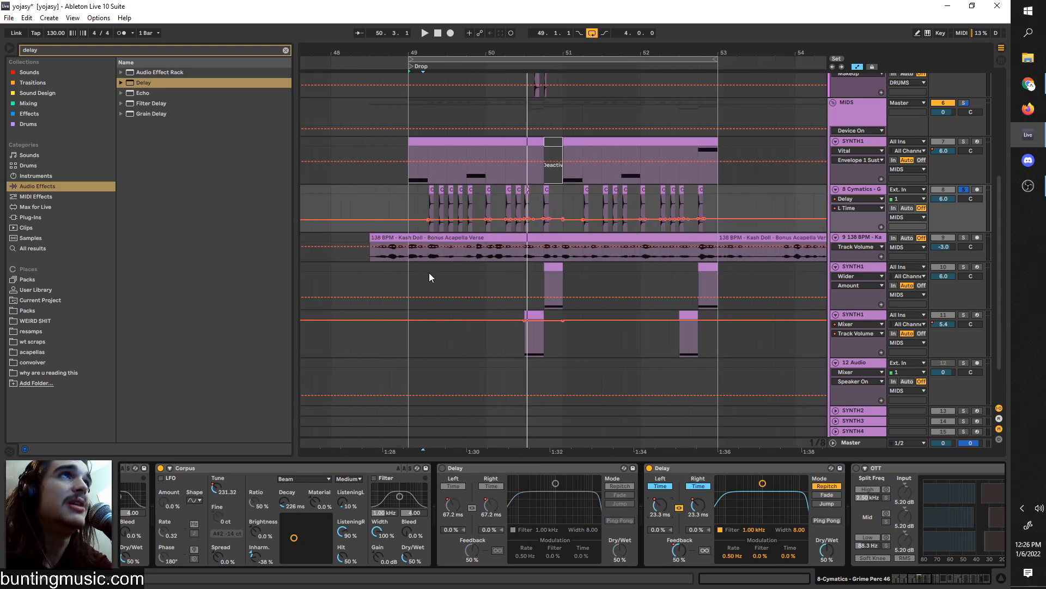
# - Enable the OTT that follows the Delay on the Cymatics percussion track and play the drop briefly
pyautogui.scroll(-4, 680, 496)
pyautogui.scroll(-3, 662, 505)
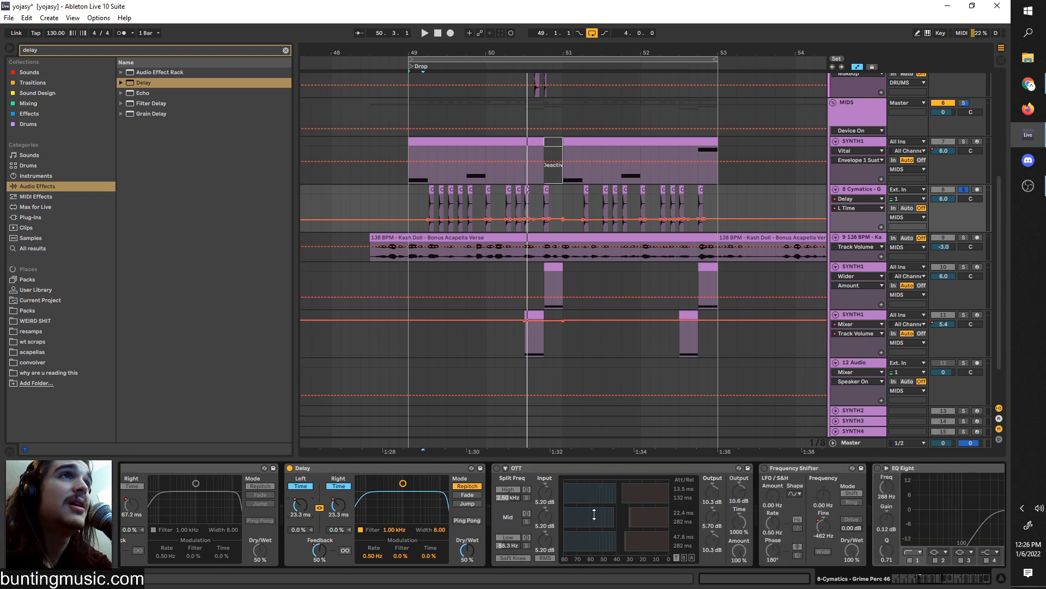
pyautogui.scroll(-1, 506, 517)
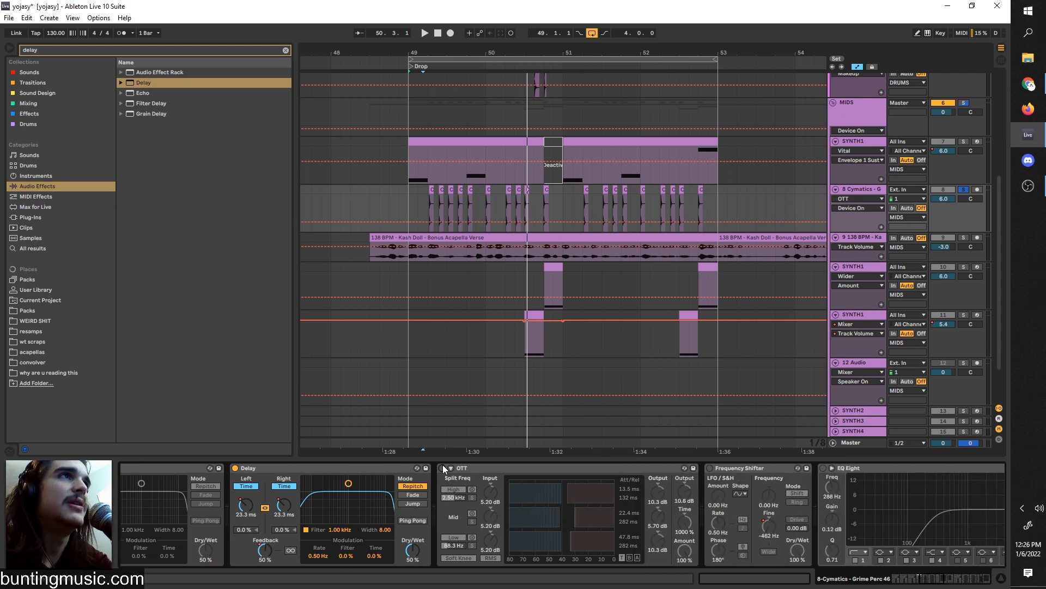
pyautogui.click(442, 467)
pyautogui.press('space')
pyautogui.press('space')
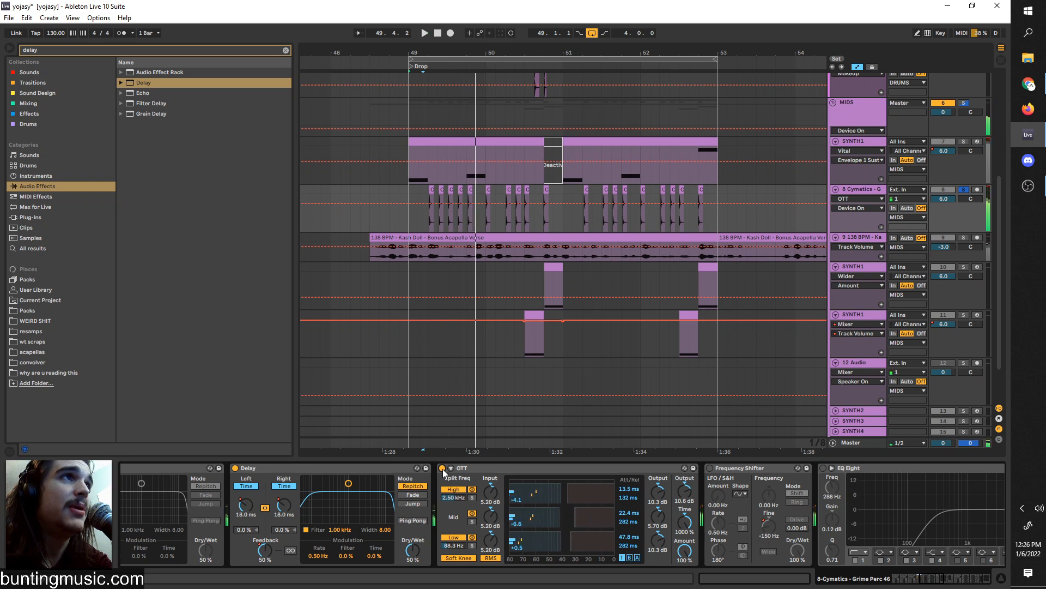
# - Toggle OTT off and back on between playbacks to compare the percussion with and without it
pyautogui.click(443, 469)
pyautogui.press('space')
pyautogui.click(443, 469)
pyautogui.press('space')
pyautogui.press('space')
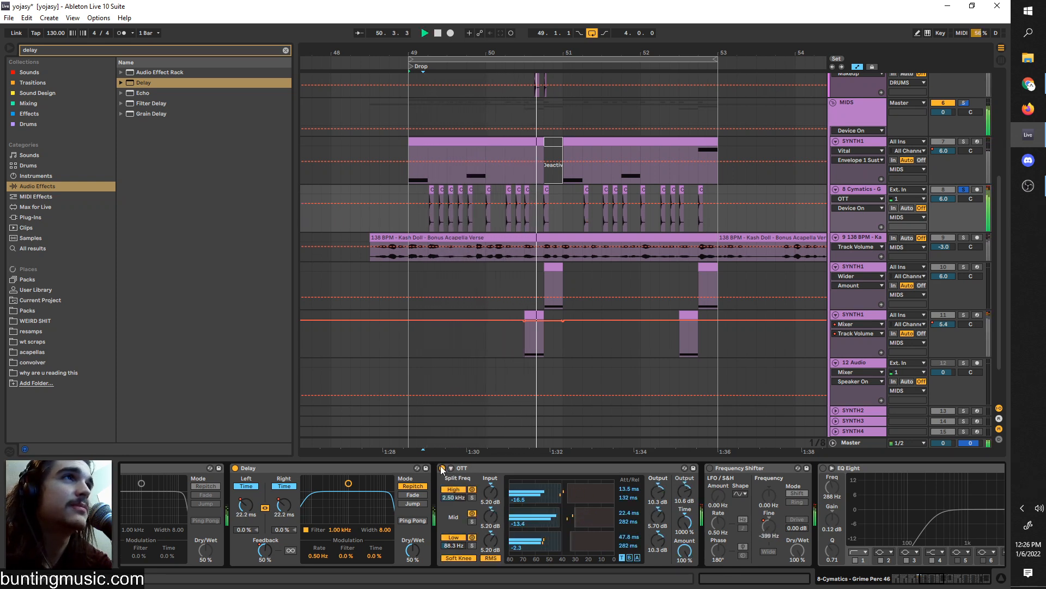
pyautogui.press('space')
# - Try OTT's Time at 117% during playback, return it to 1000% and play the drop again
pyautogui.moveTo(685, 491); pyautogui.dragTo(685, 494)
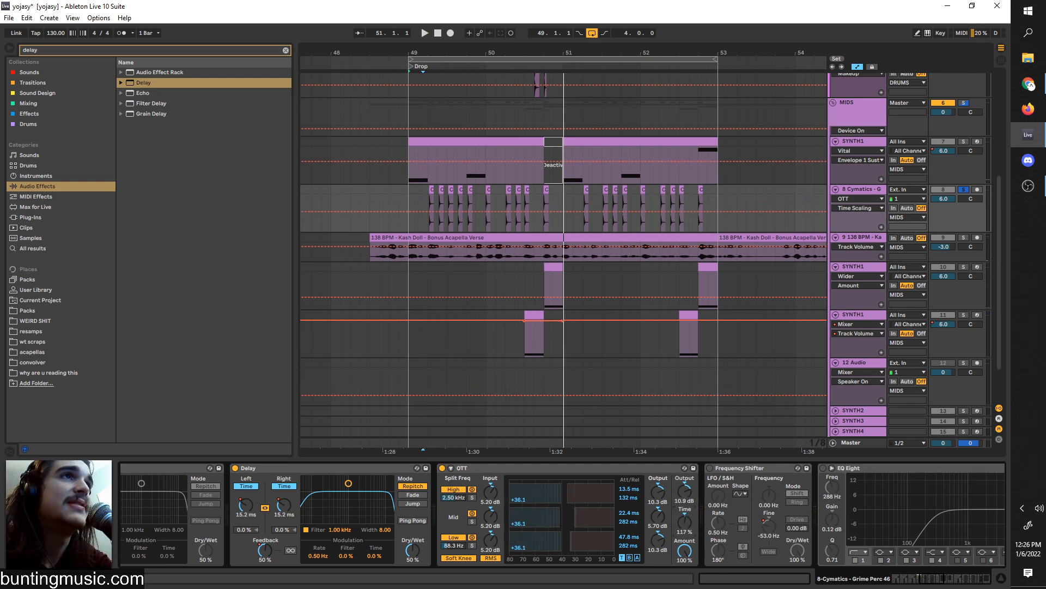
pyautogui.press('space')
pyautogui.press('space')
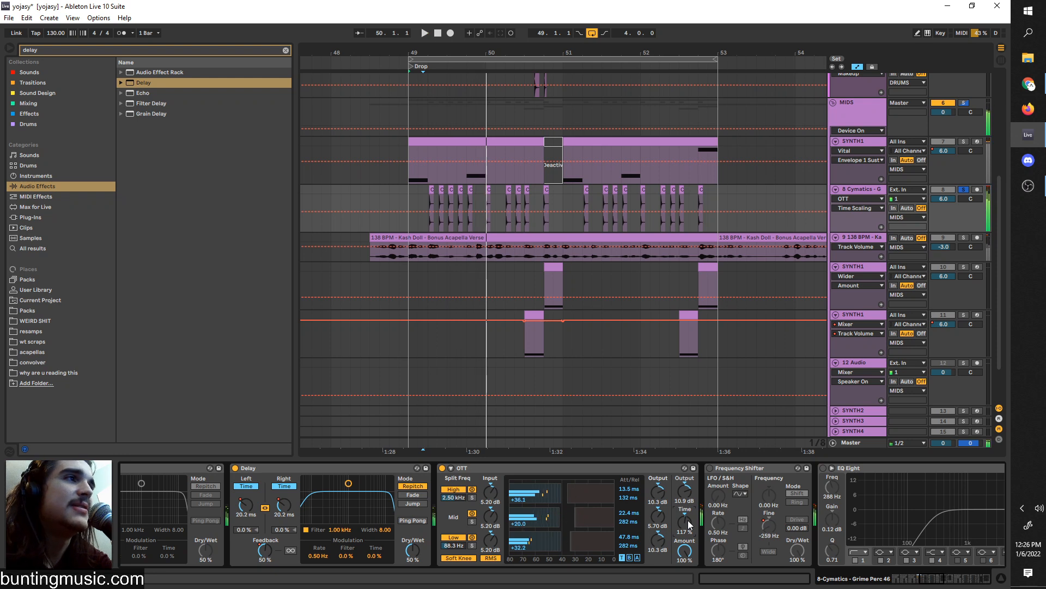
pyautogui.moveTo(688, 520); pyautogui.dragTo(687, 483)
pyautogui.press('space')
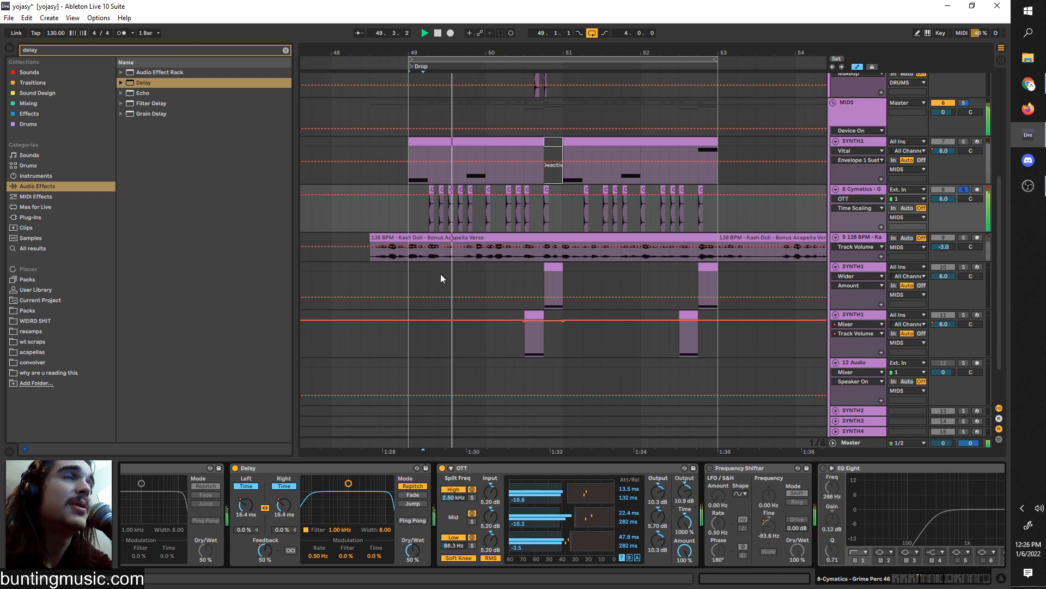
# - Enable the Frequency Shifter after OTT, play the drop and bring its automated Fine value close to 0 Hz
pyautogui.scroll(5, 441, 273)
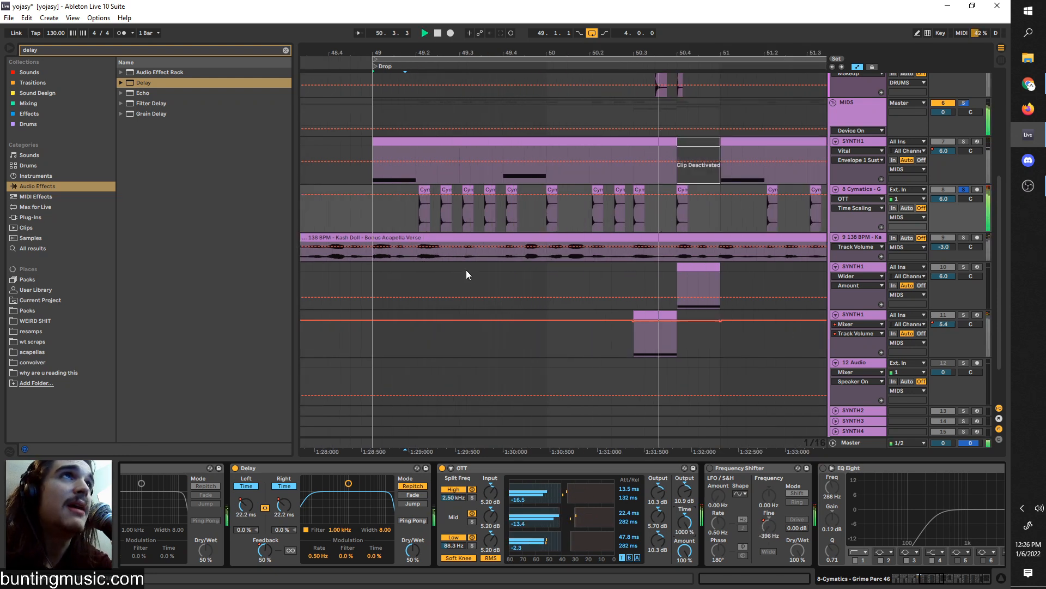
pyautogui.scroll(-5, 466, 270)
pyautogui.scroll(-3, 537, 528)
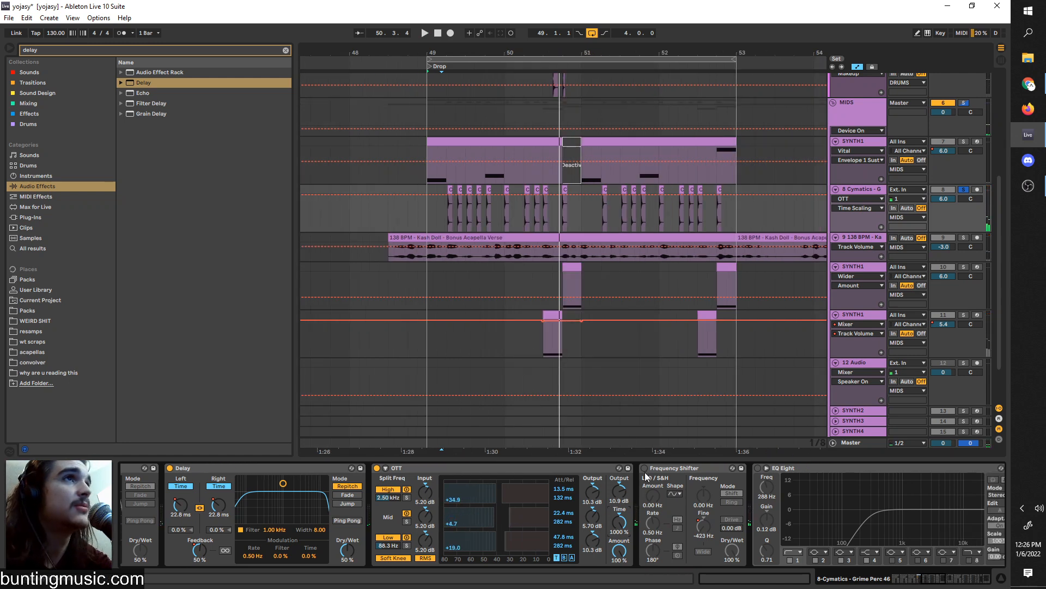
pyautogui.click(645, 468)
pyautogui.scroll(5, 443, 235)
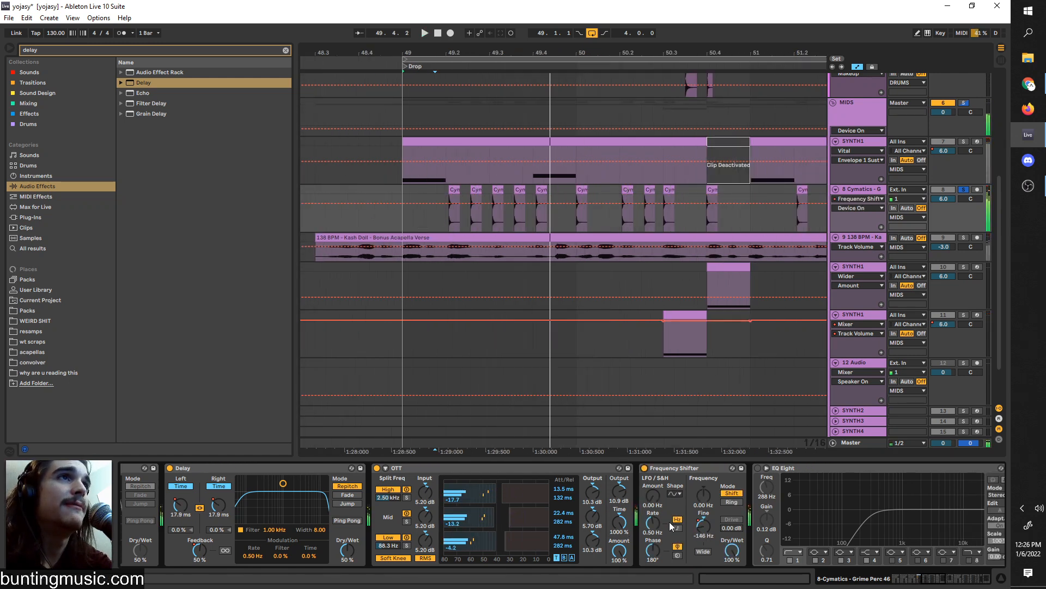
pyautogui.scroll(-2, 672, 521)
pyautogui.click(665, 526)
pyautogui.moveTo(665, 527); pyautogui.dragTo(665, 507)
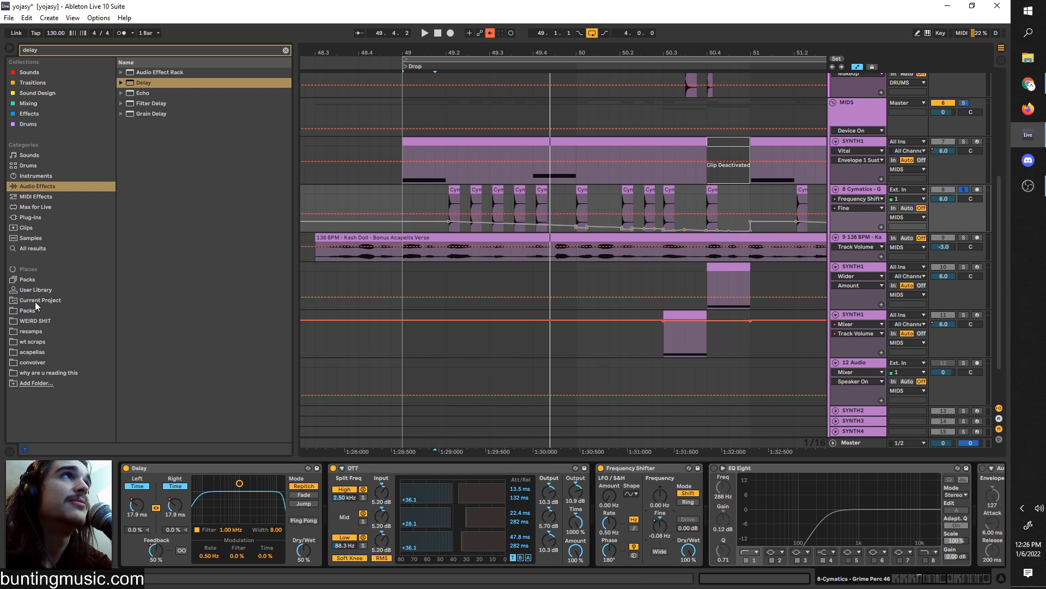
# - Insert a second Frequency Shifter after OTT, automate its Fine to fall from beat 49.2 to bar 51, and duplicate that curve up to bar 53
pyautogui.write('freq')
pyautogui.moveTo(145, 83); pyautogui.dragTo(589, 488)
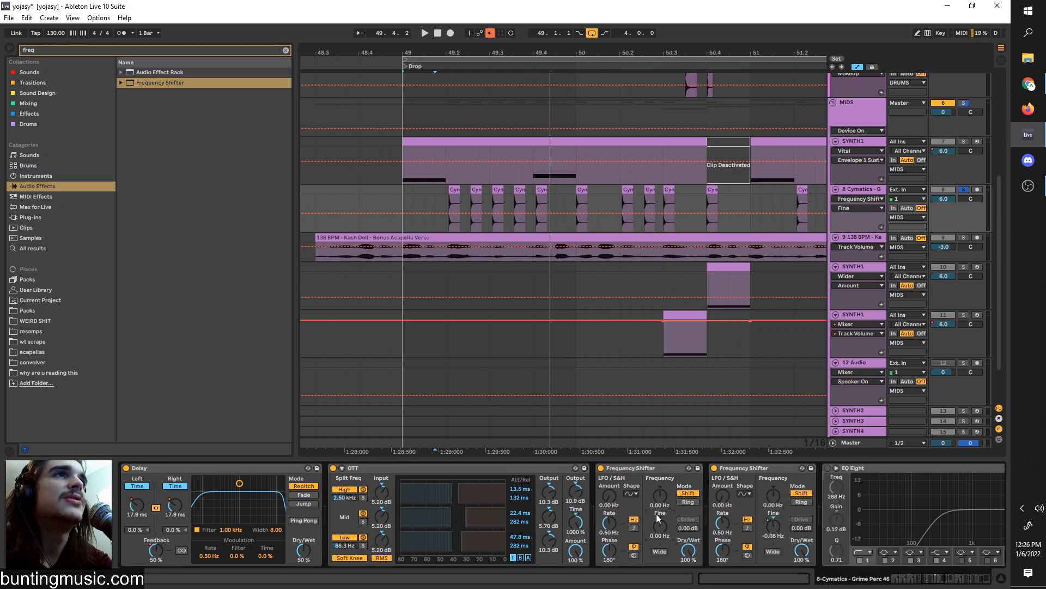
pyautogui.moveTo(444, 217)
pyautogui.mouseDown()
pyautogui.moveTo(790, 223)
pyautogui.moveTo(596, 218)
pyautogui.moveTo(751, 218)
pyautogui.mouseUp()
pyautogui.scroll(-3, 747, 231)
pyautogui.hotkey('ctrl', 'd')
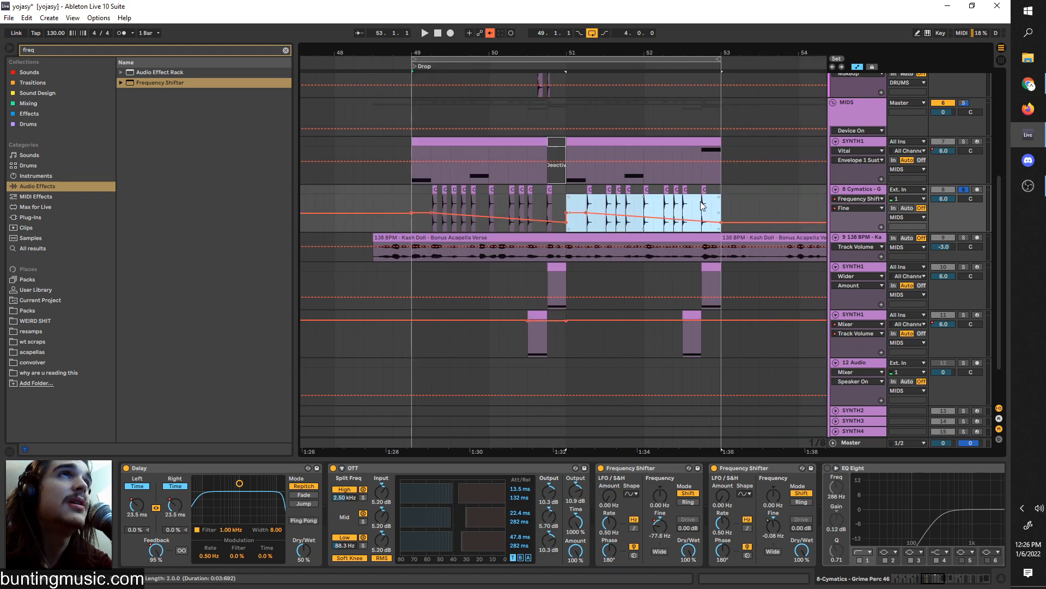
# - Audition the new Frequency Shifter, bypass it, and play the drop with the original Frequency Shifter's automation re-enabled
pyautogui.click(672, 213)
pyautogui.press('space')
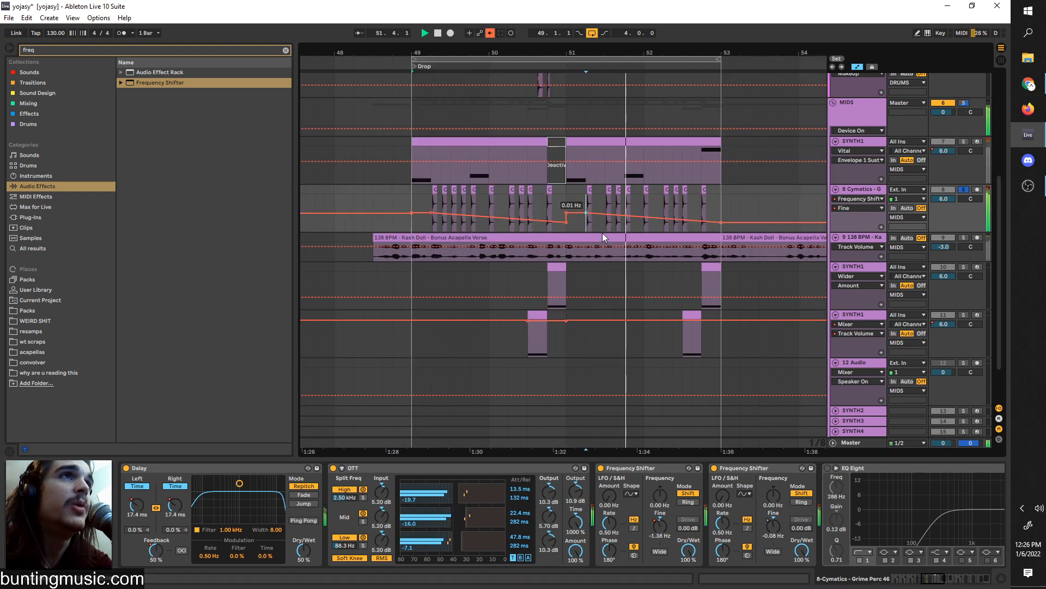
pyautogui.click(601, 467)
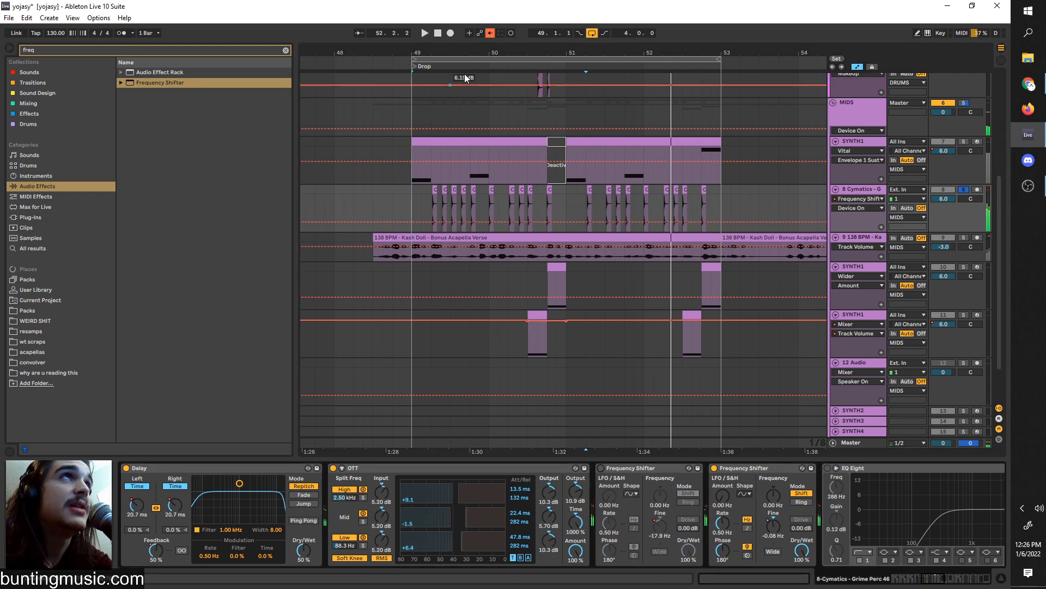
pyautogui.click(434, 213)
pyautogui.press('space')
pyautogui.scroll(-1, 728, 526)
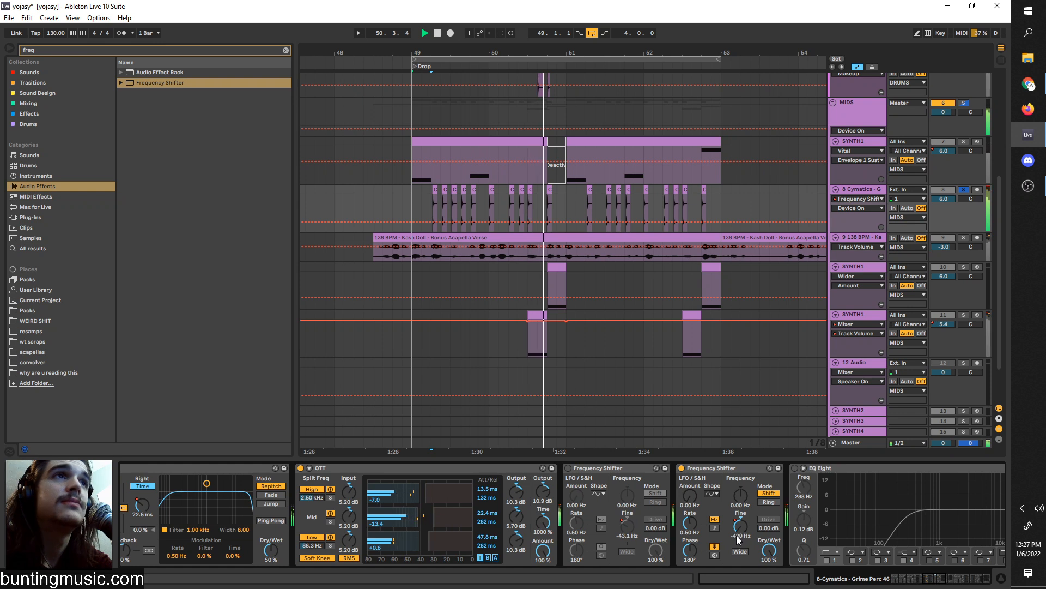
pyautogui.scroll(-2, 738, 534)
pyautogui.press('space')
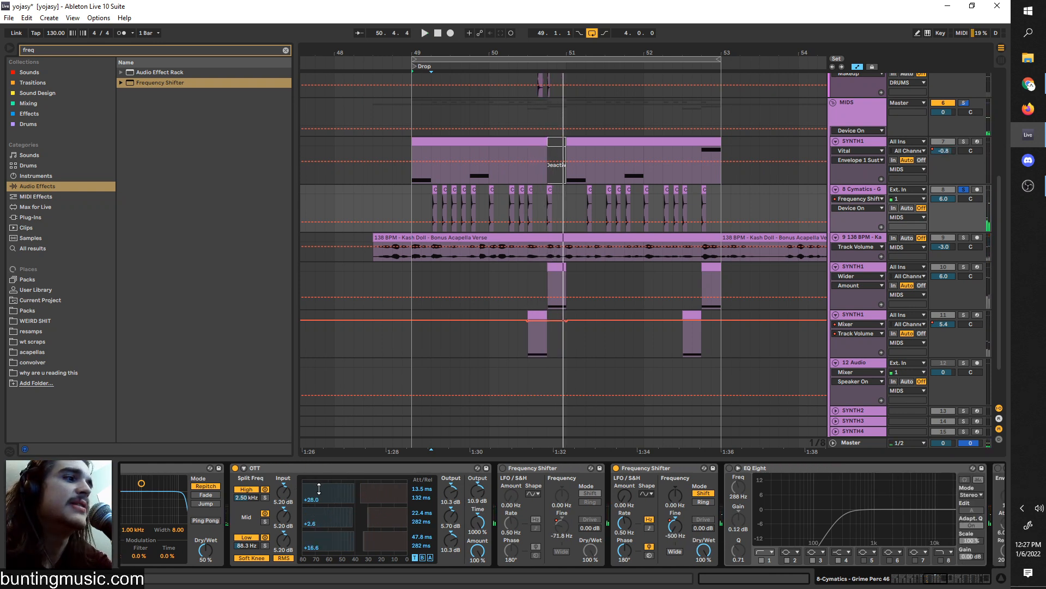
# - Show the automation of the original Frequency Shifter's Fine, the Delay's left time and the Corpus Tune
pyautogui.click(675, 529)
pyautogui.scroll(8, 374, 497)
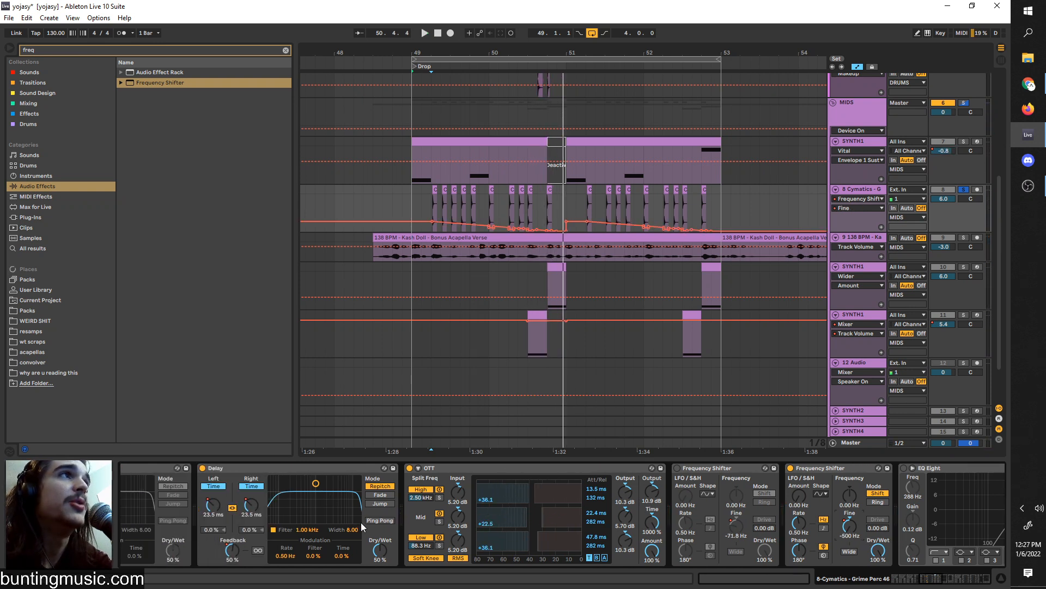
pyautogui.click(330, 506)
pyautogui.scroll(9, 308, 542)
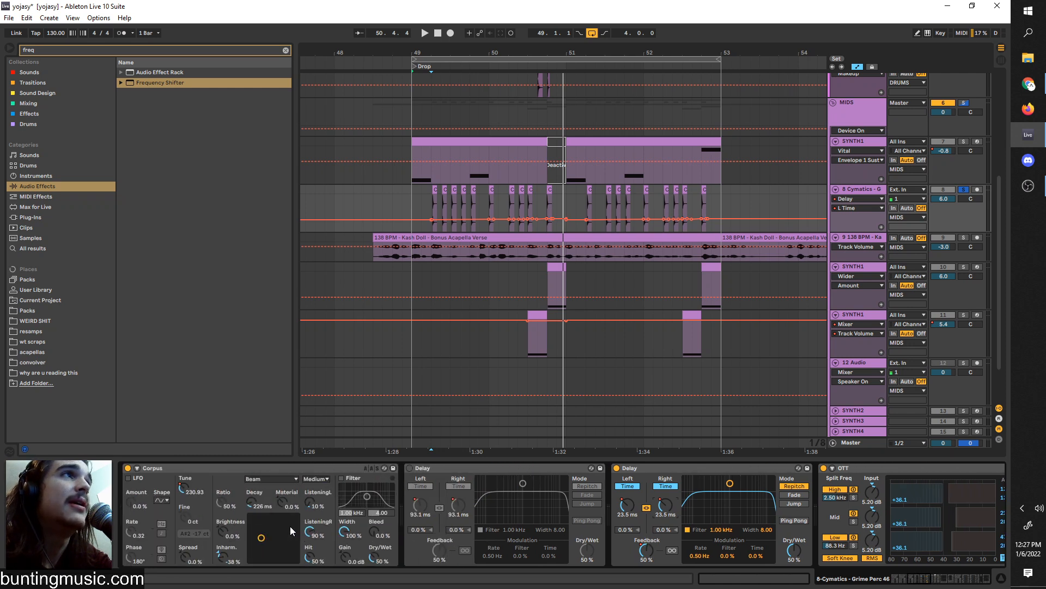
pyautogui.click(255, 516)
pyautogui.scroll(6, 254, 517)
pyautogui.click(245, 495)
# - Enable EQ Eight during playback and bypass it again to compare the percussion with and without the low cut
pyautogui.scroll(-6, 454, 536)
pyautogui.scroll(-3, 652, 529)
pyautogui.moveTo(921, 582); pyautogui.dragTo(944, 581)
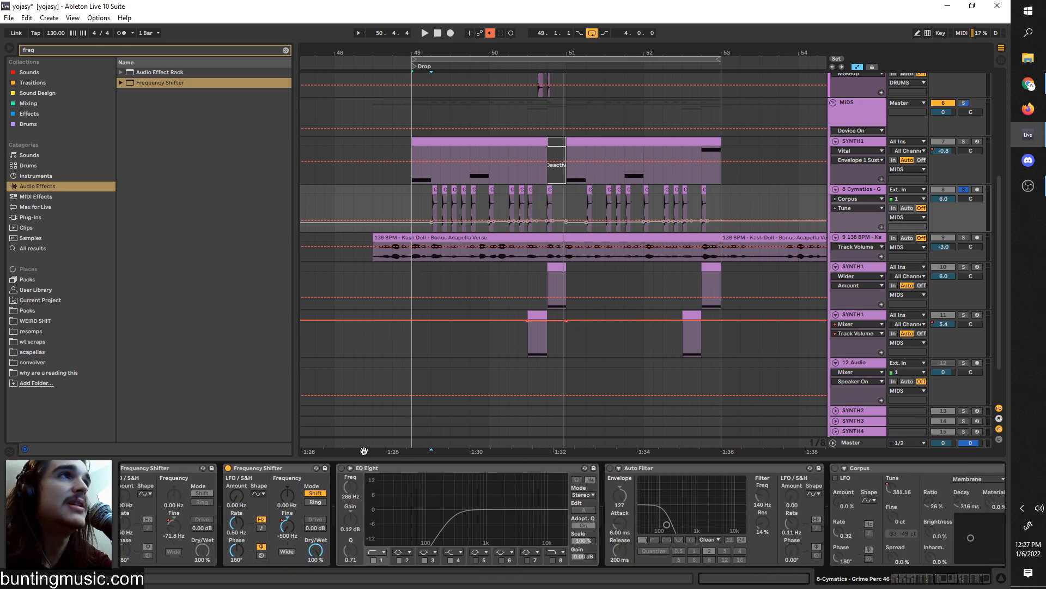
pyautogui.click(341, 467)
pyautogui.click(430, 215)
pyautogui.press('space')
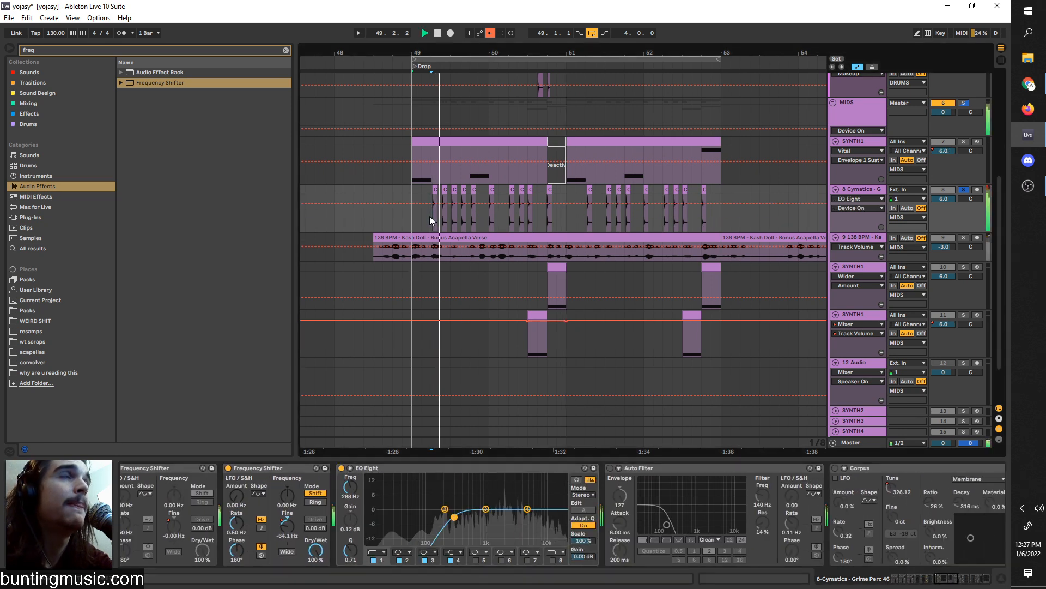
pyautogui.click(341, 467)
pyautogui.press('space')
pyautogui.press('space')
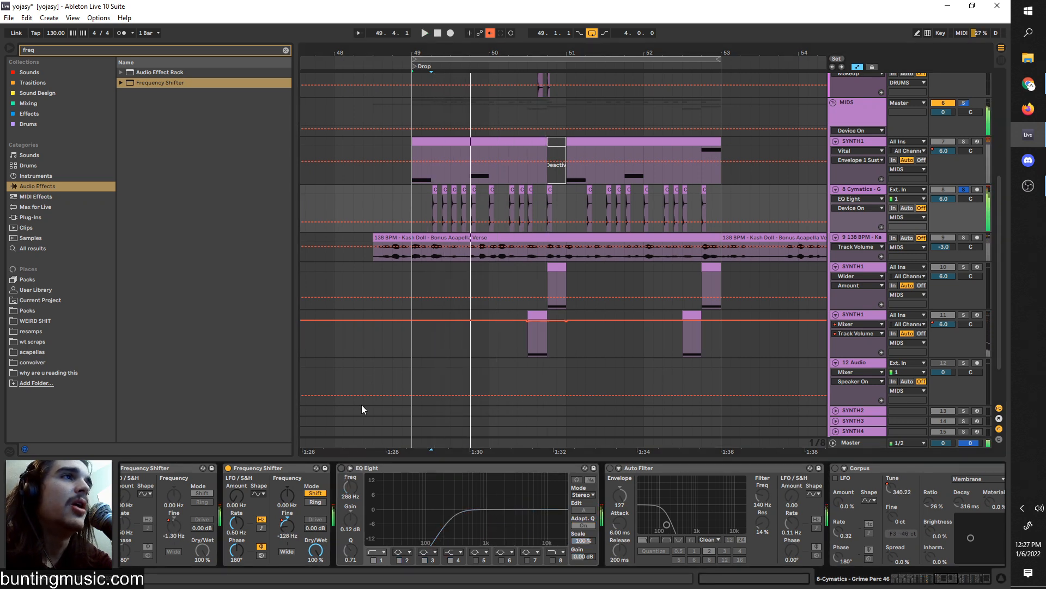
# - Review the Delay, OTT and Frequency Shifter devices ahead of EQ Eight, and enable EQ Eight during playback
pyautogui.hscroll(-3, 360, 499)
pyautogui.hscroll(-20, 282, 528)
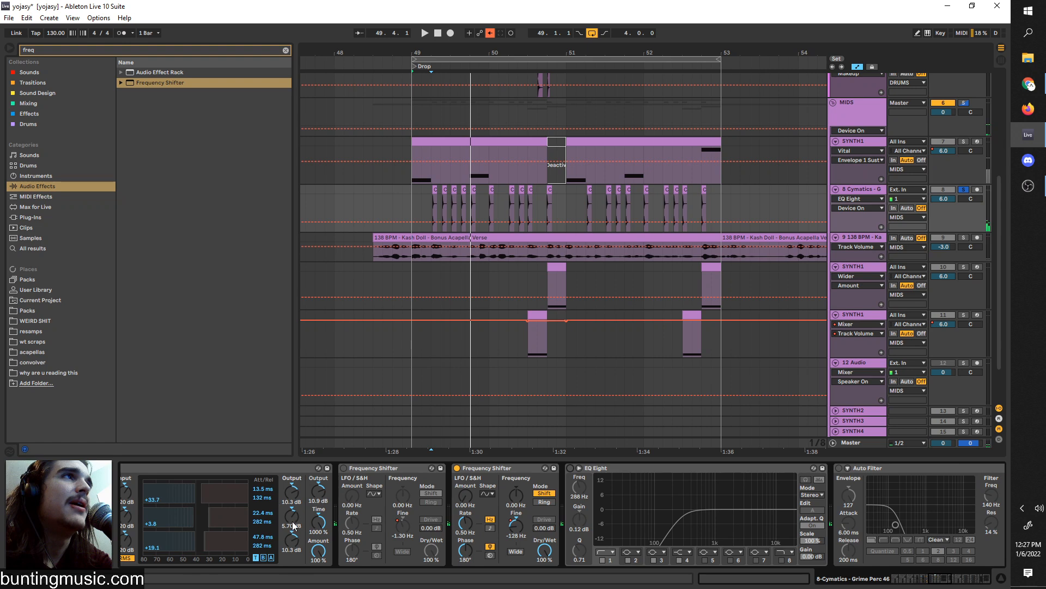
pyautogui.hscroll(5, 594, 538)
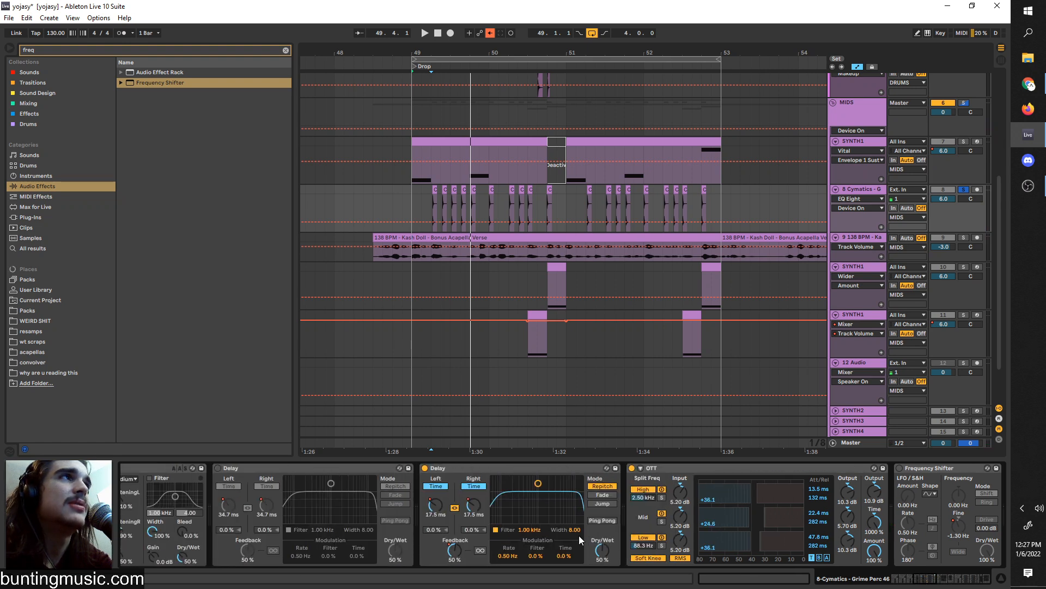
pyautogui.hscroll(14, 558, 509)
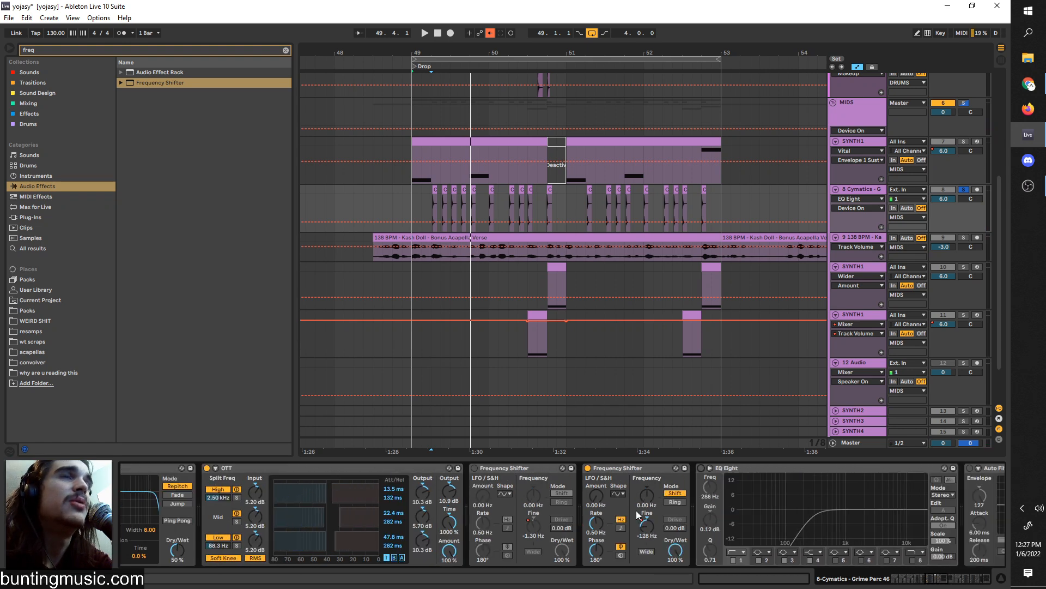
pyautogui.press('space')
pyautogui.click(603, 467)
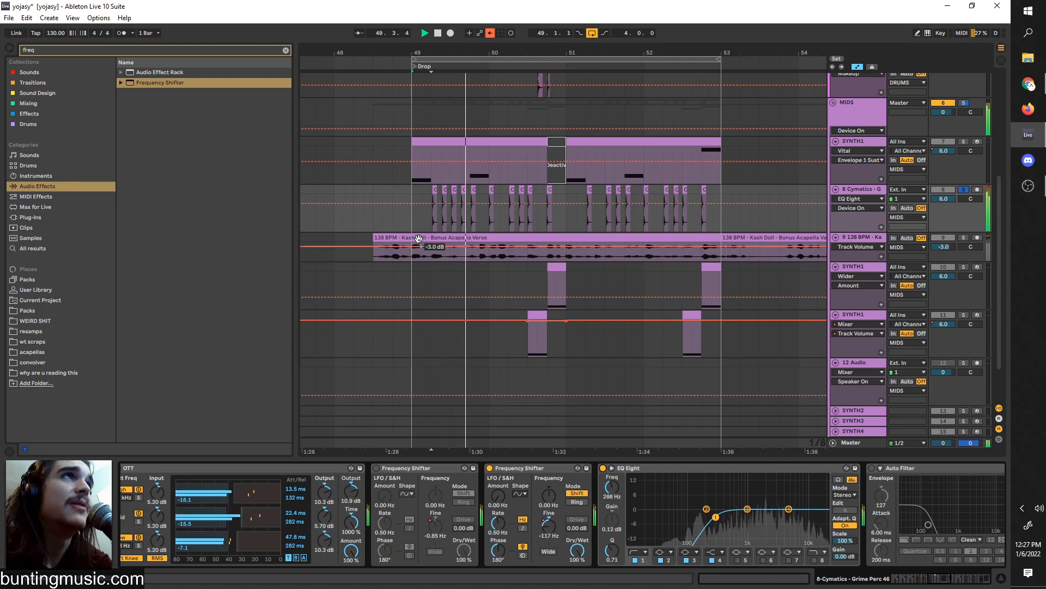
pyautogui.scroll(5, 436, 216)
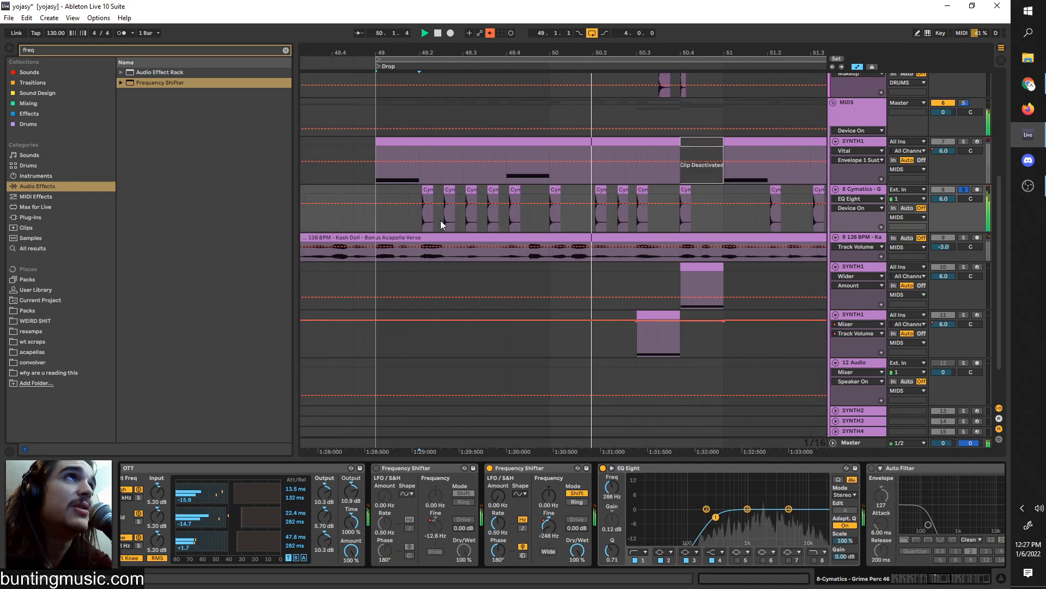
# - Try another filter type on EQ Eight's first band, return it to low cut, and toggle EQ Eight off and on to compare
pyautogui.click(640, 552)
pyautogui.click(635, 510)
pyautogui.click(640, 552)
pyautogui.click(633, 491)
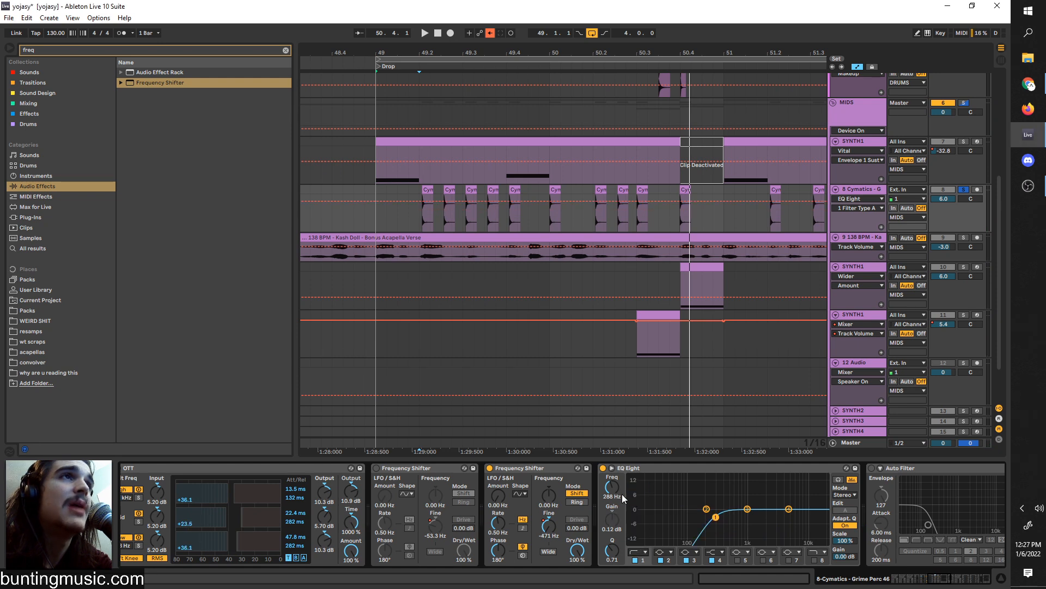
pyautogui.hscroll(2, 643, 519)
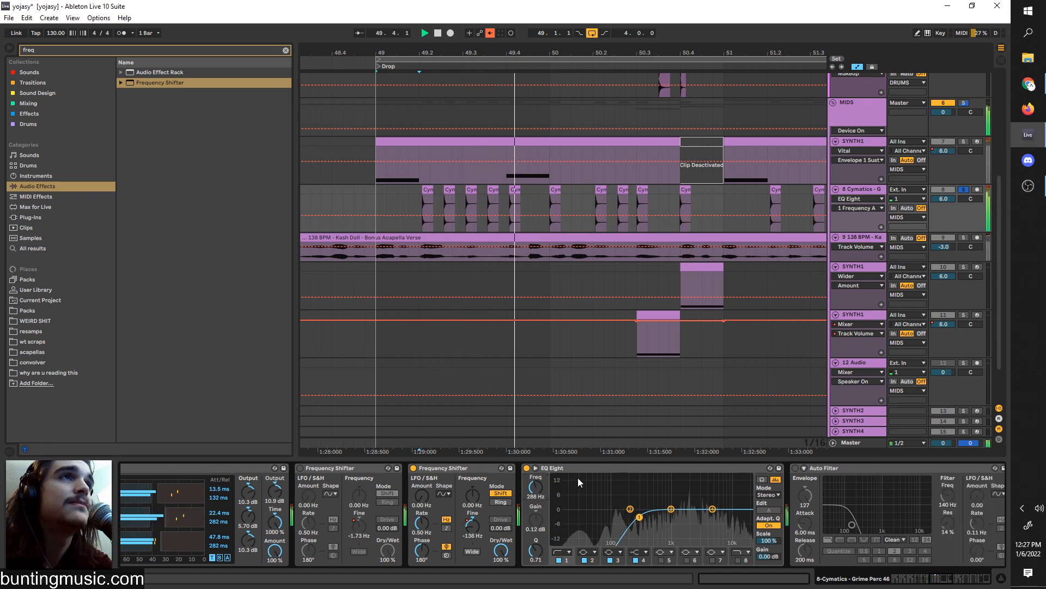
pyautogui.click(527, 467)
pyautogui.click(527, 467)
# - Search the audio effects for "aut" and insert a new Auto Filter between EQ Eight and the existing Auto Filter
pyautogui.hscroll(4, 554, 512)
pyautogui.hscroll(-9, 612, 470)
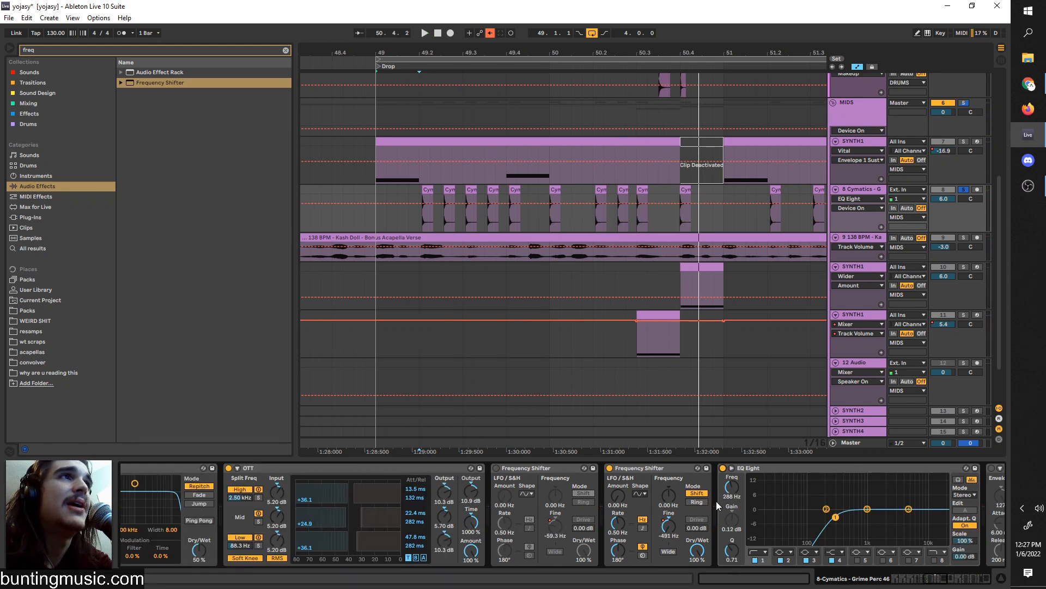
pyautogui.hscroll(10, 741, 507)
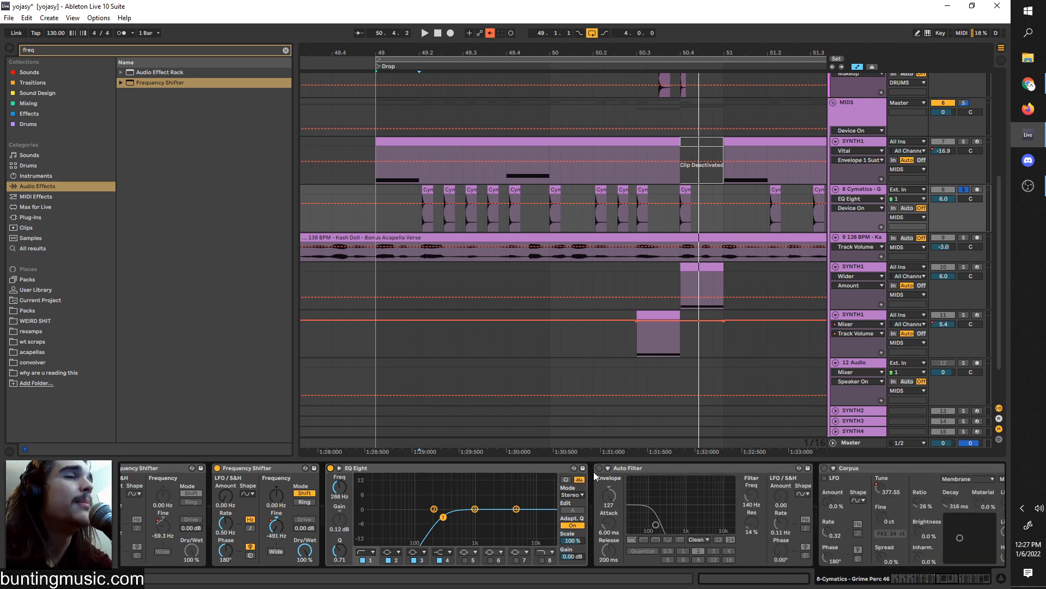
pyautogui.hscroll(10, 648, 496)
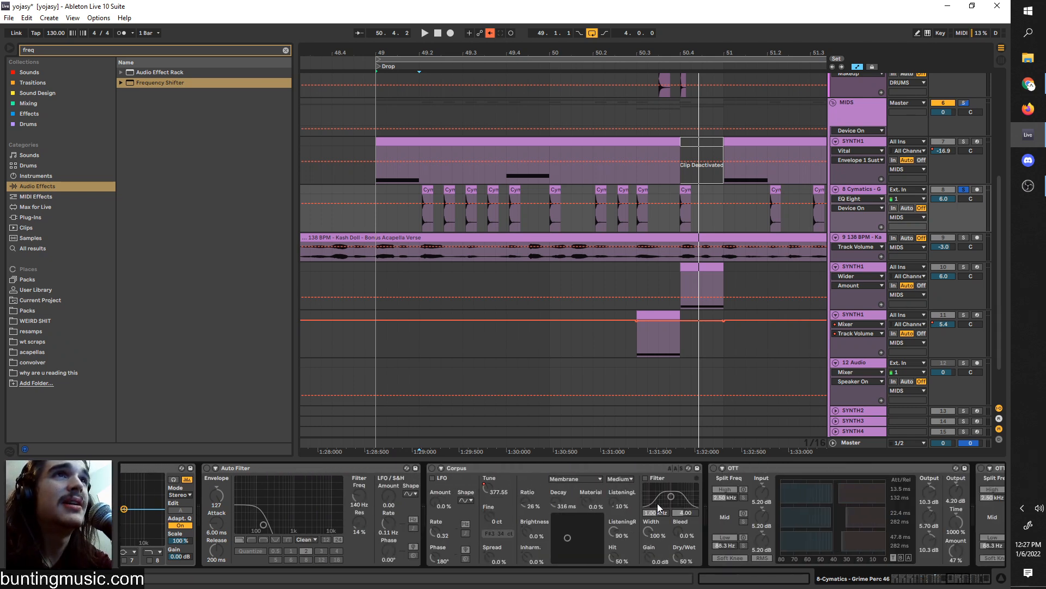
pyautogui.hscroll(12, 657, 504)
pyautogui.hscroll(-20, 954, 571)
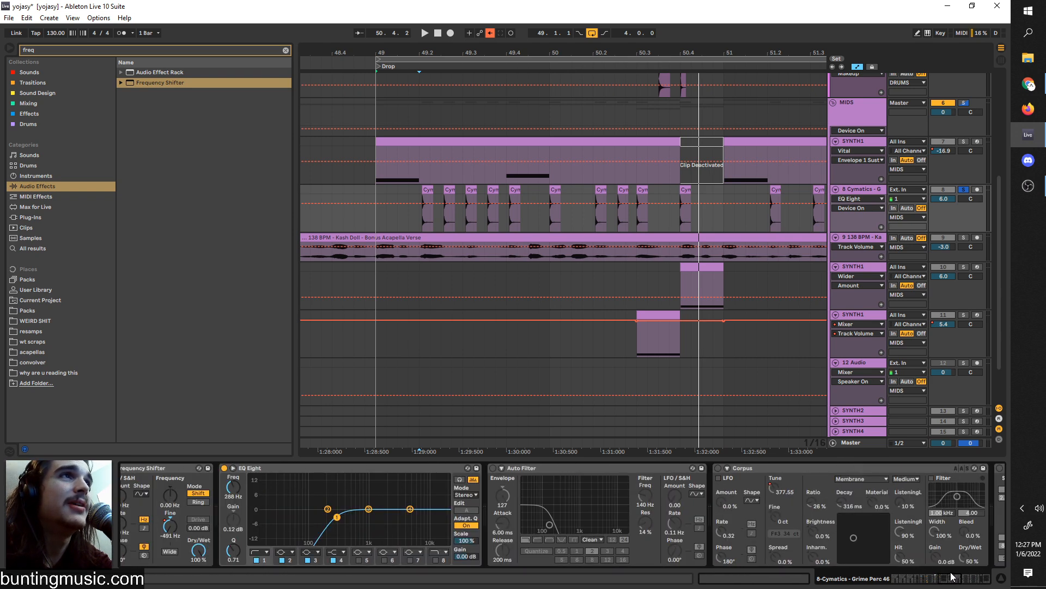
pyautogui.hotkey('ctrl', 'f')
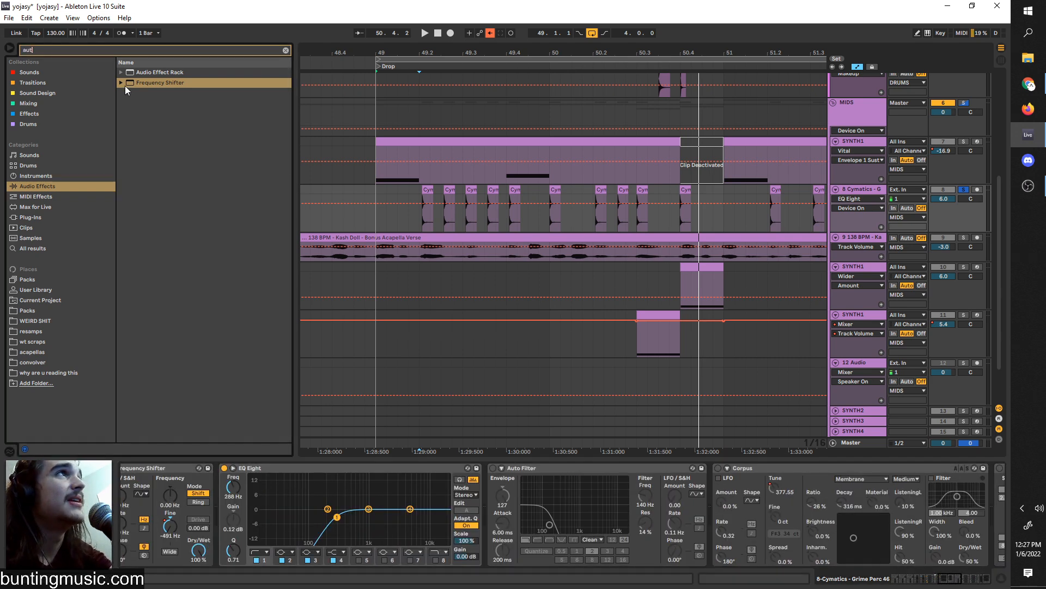
pyautogui.moveTo(487, 505); pyautogui.dragTo(495, 482)
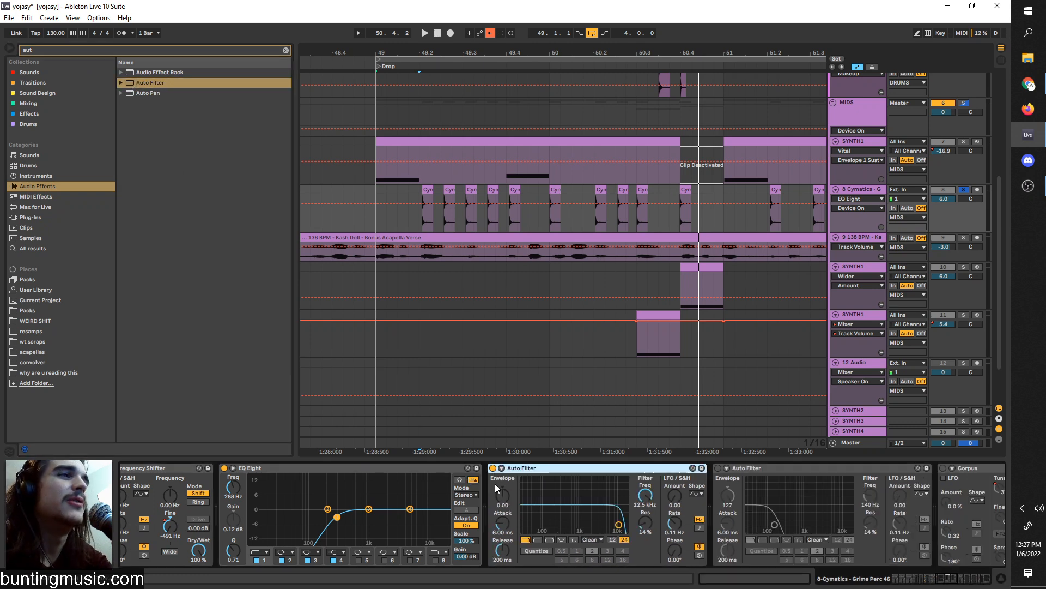
# - Set the new Auto Filter's cutoff to about 524 Hz, resonance to 8.9 % and envelope amount to 127, and play the percussion
pyautogui.press('space')
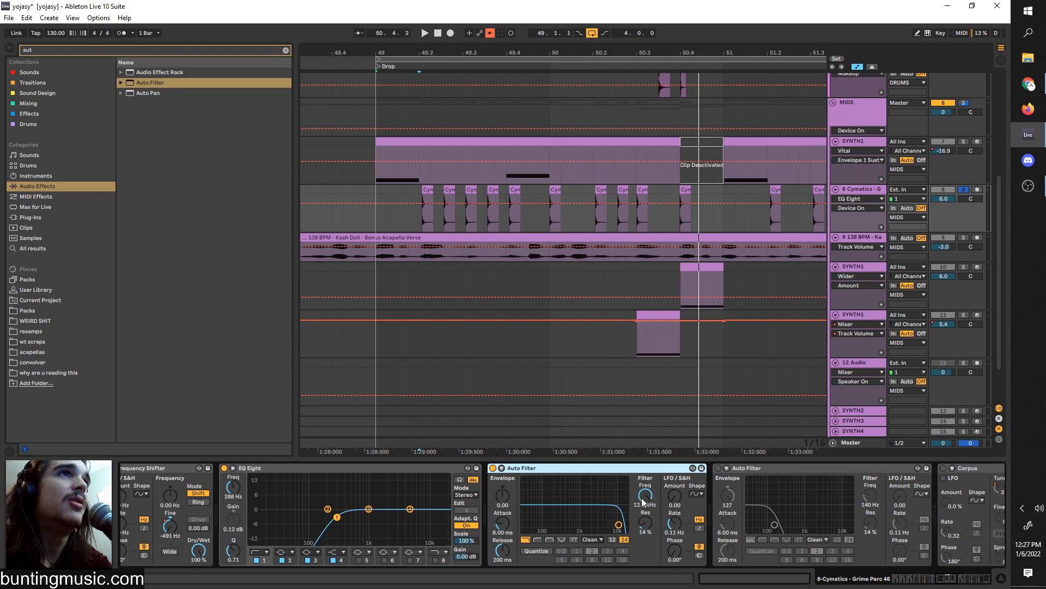
pyautogui.moveTo(618, 525); pyautogui.dragTo(647, 526)
pyautogui.moveTo(500, 496); pyautogui.dragTo(500, 477)
pyautogui.click(417, 217)
pyautogui.press('space')
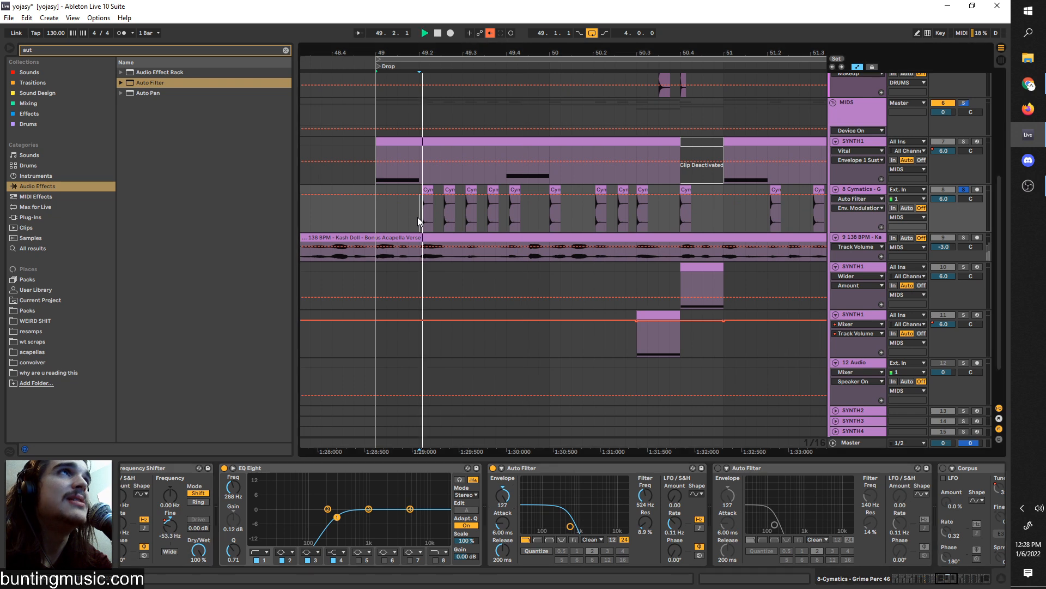
pyautogui.press('space')
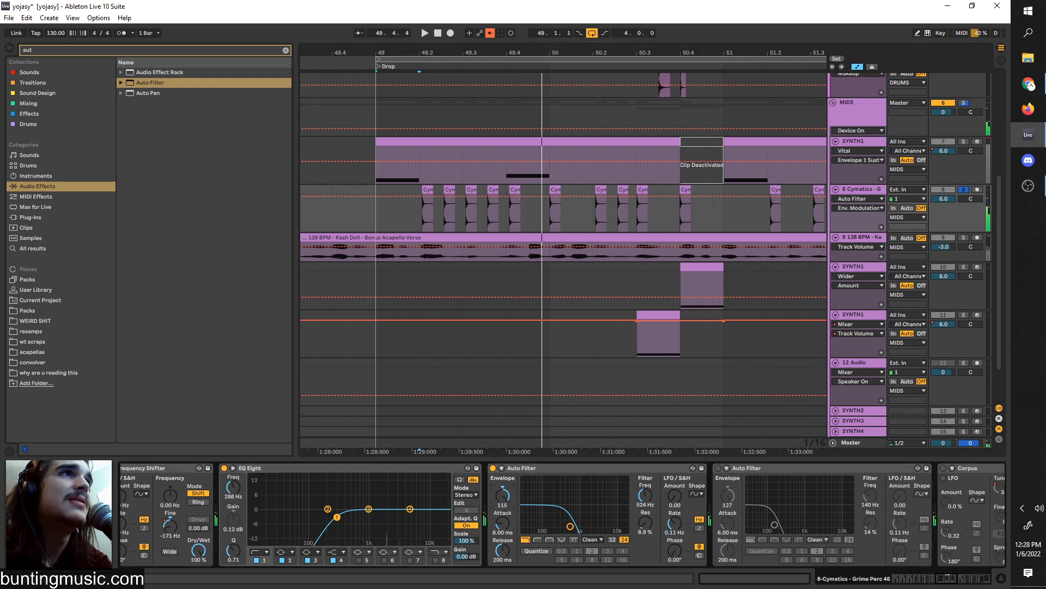
# - Lower the new Auto Filter's cutoff to about 187 Hz, bring its envelope amount to 127, and replay the percussion
pyautogui.press('space')
pyautogui.press('space')
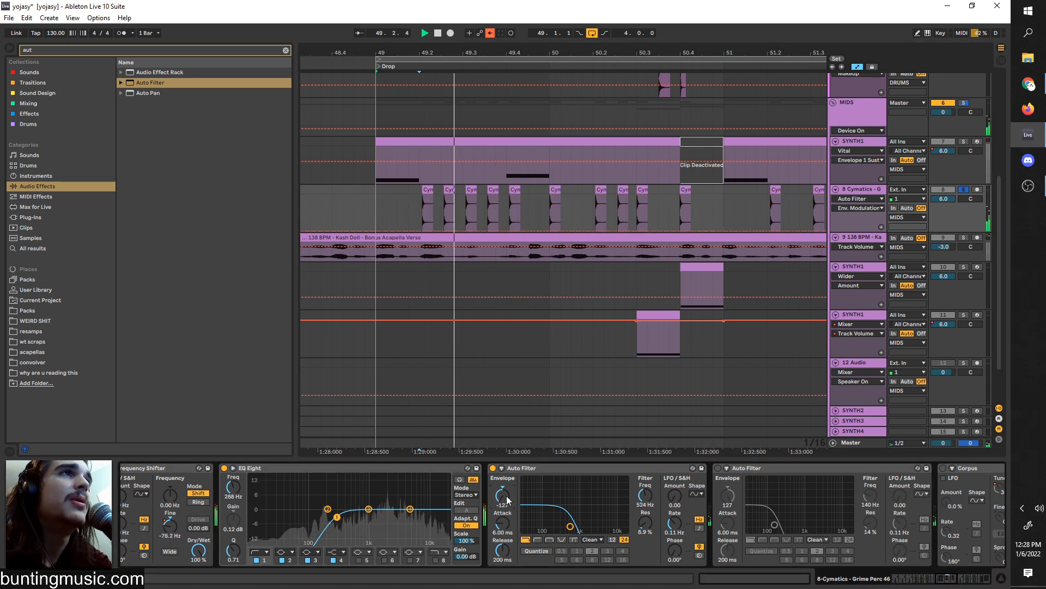
pyautogui.moveTo(643, 494); pyautogui.dragTo(643, 445)
pyautogui.moveTo(503, 495); pyautogui.dragTo(503, 463)
pyautogui.press('space')
pyautogui.press('space')
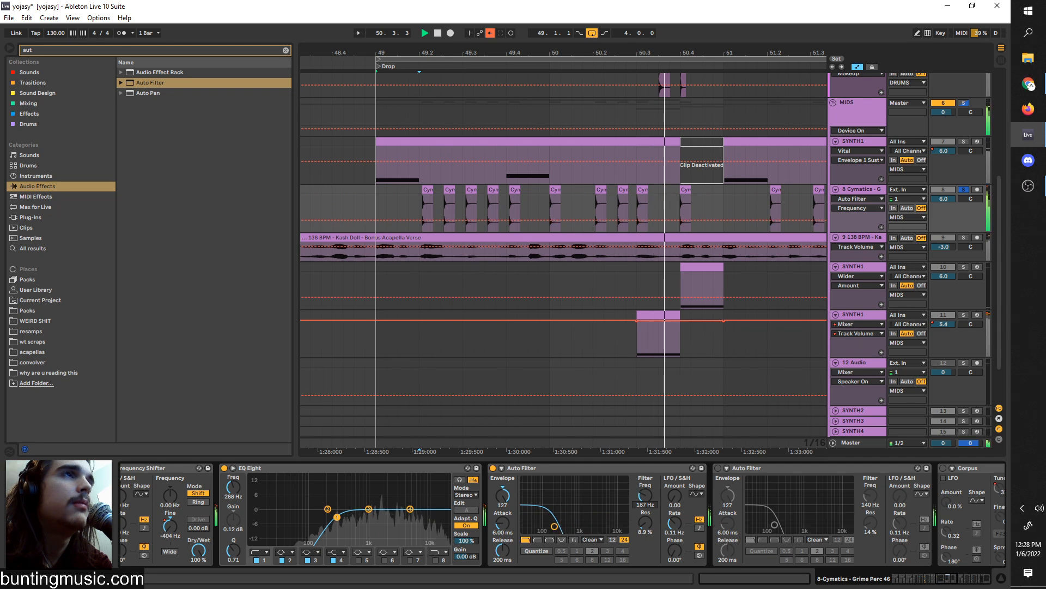
# - Fine-tune the new Auto Filter's cutoff to about 164 Hz while repeatedly replaying the percussion
pyautogui.press('space')
pyautogui.press('space')
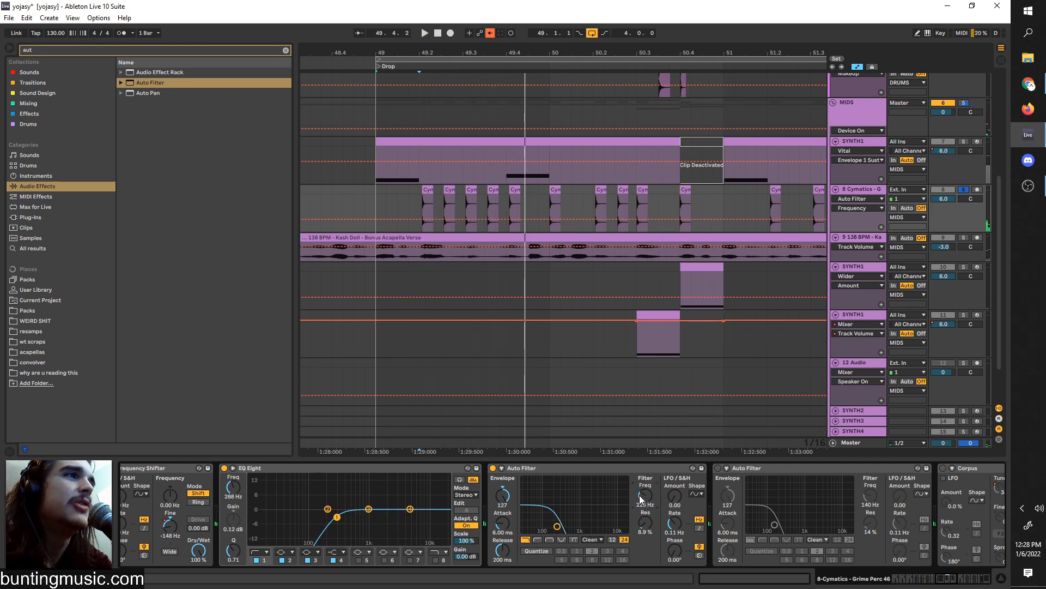
pyautogui.press('space')
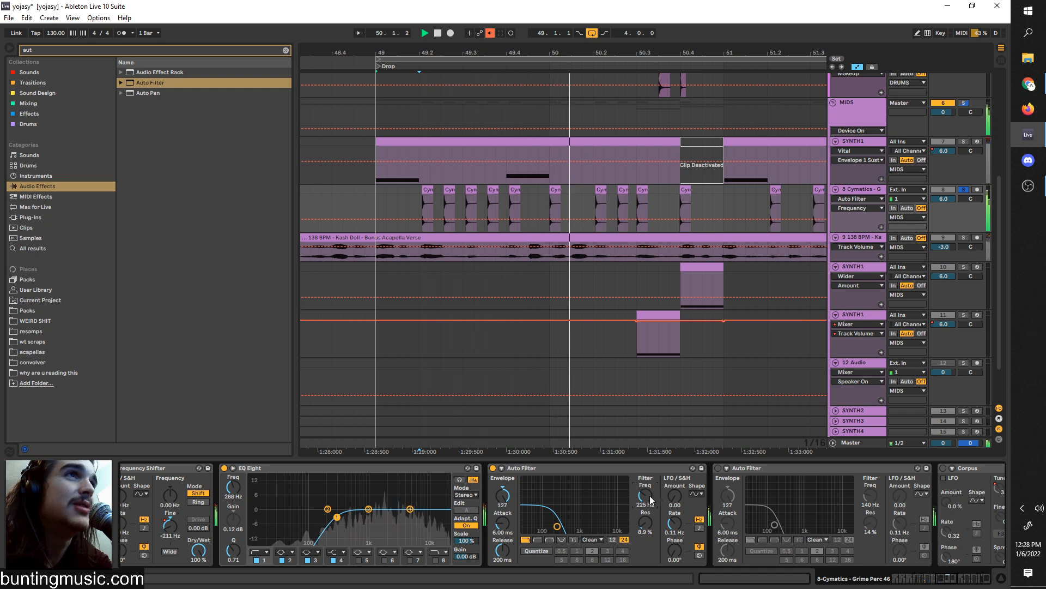
pyautogui.press('space')
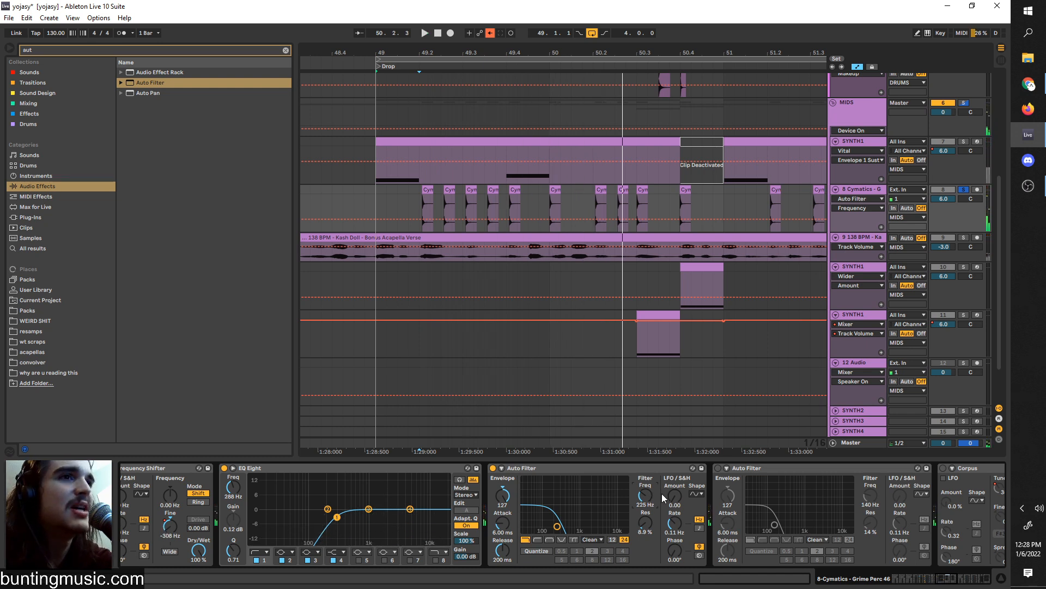
pyautogui.press('space')
pyautogui.click(420, 211)
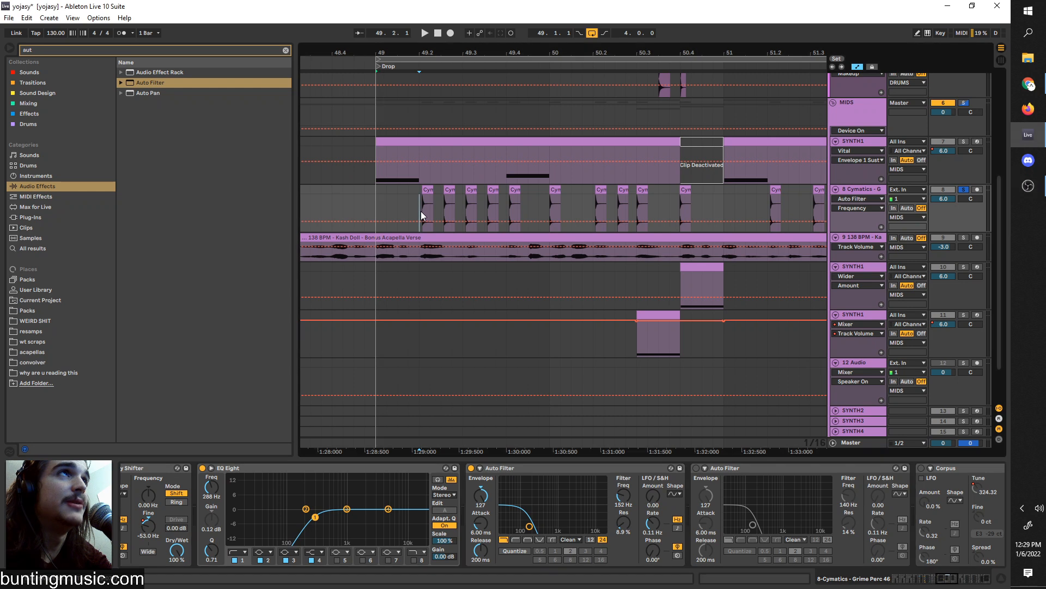
pyautogui.press('space')
pyautogui.press('space')
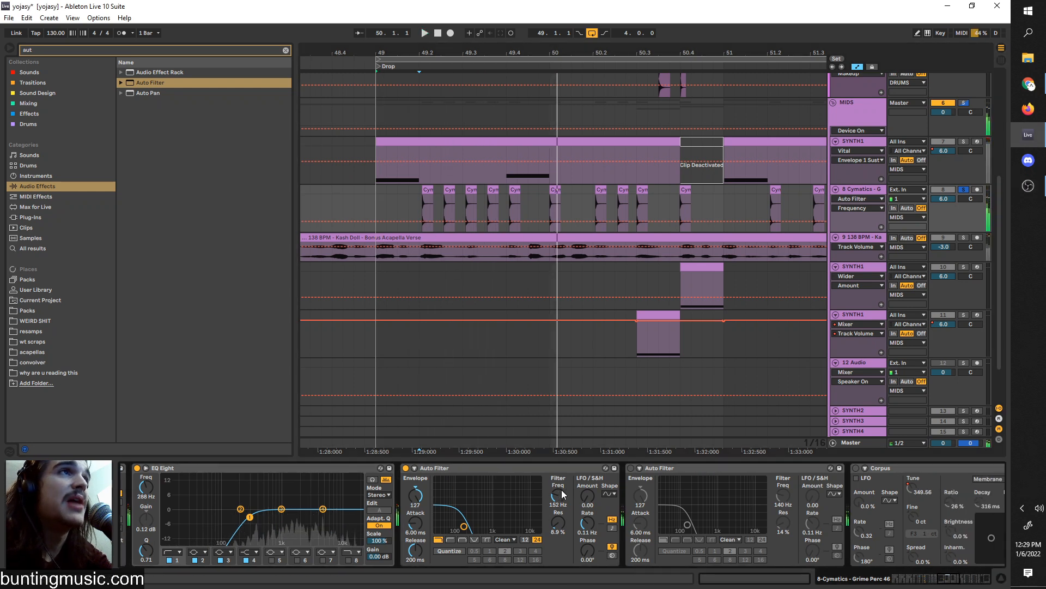
pyautogui.press('space')
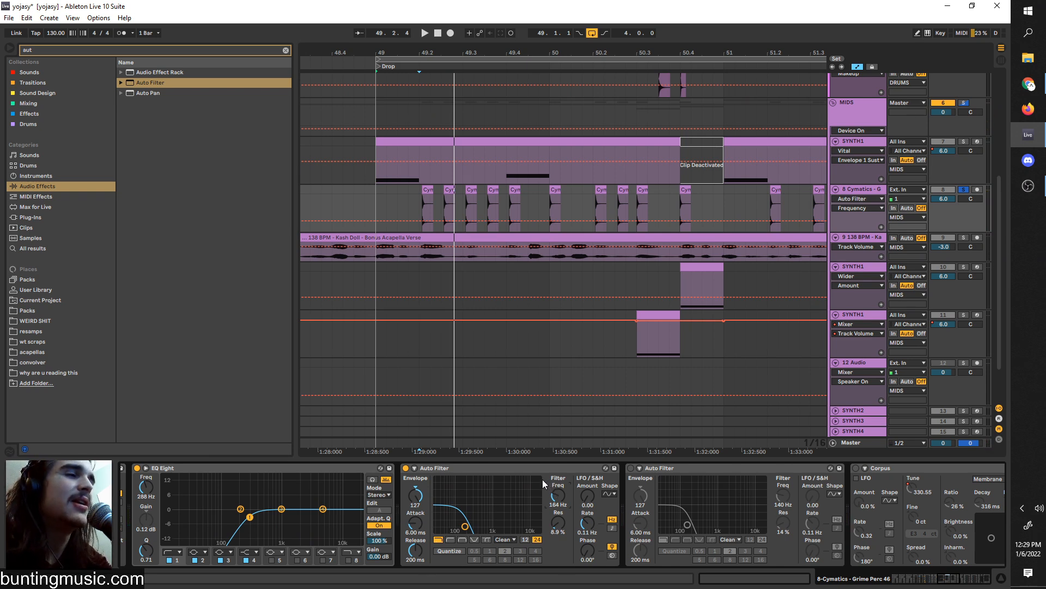
# - Enable the Corpus that follows the two Auto Filters and play the percussion through it
pyautogui.scroll(-4, 538, 512)
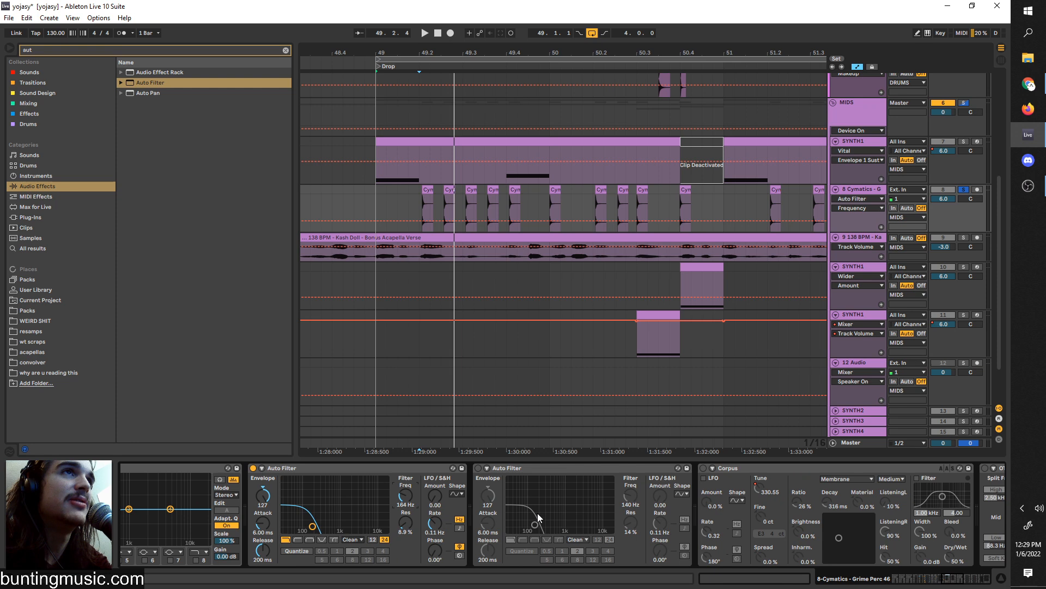
pyautogui.scroll(-2, 537, 512)
pyautogui.click(624, 466)
pyautogui.press('space')
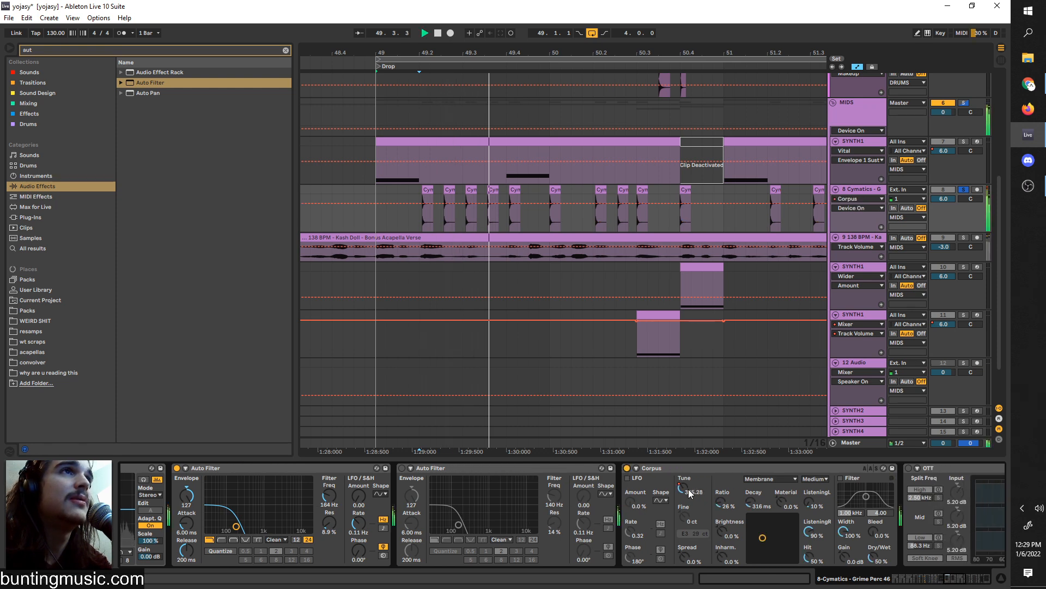
pyautogui.scroll(-1, 617, 475)
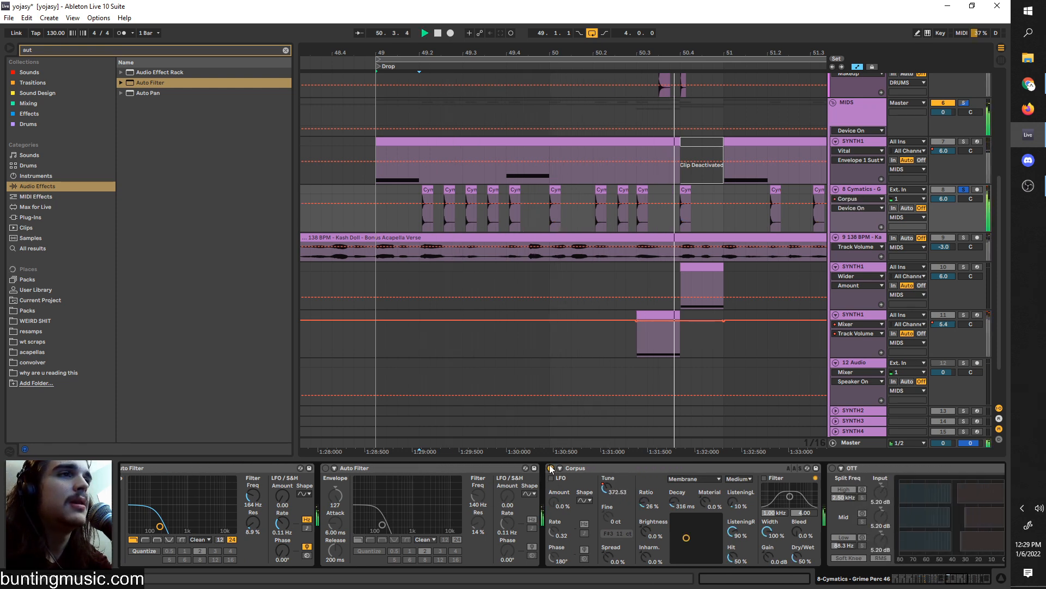
# - Show the Corpus Tune automation on the percussion track and examine its curve across the drop
pyautogui.click(676, 482)
pyautogui.click(684, 511)
pyautogui.click(609, 491)
pyautogui.scroll(-2, 519, 279)
pyautogui.hscroll(1, 586, 239)
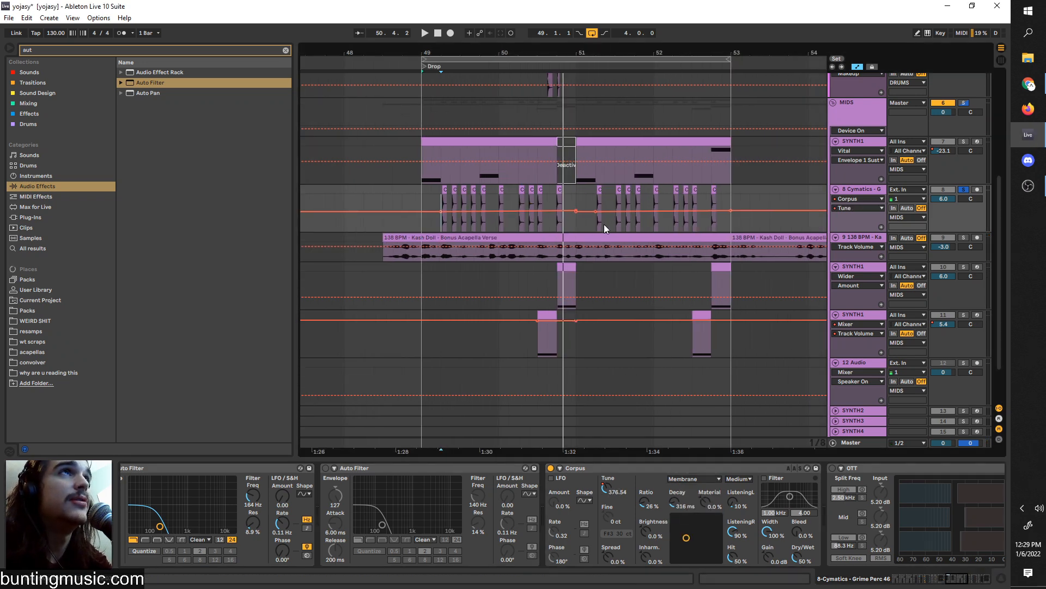
pyautogui.scroll(2, 534, 226)
pyautogui.hscroll(2, 799, 503)
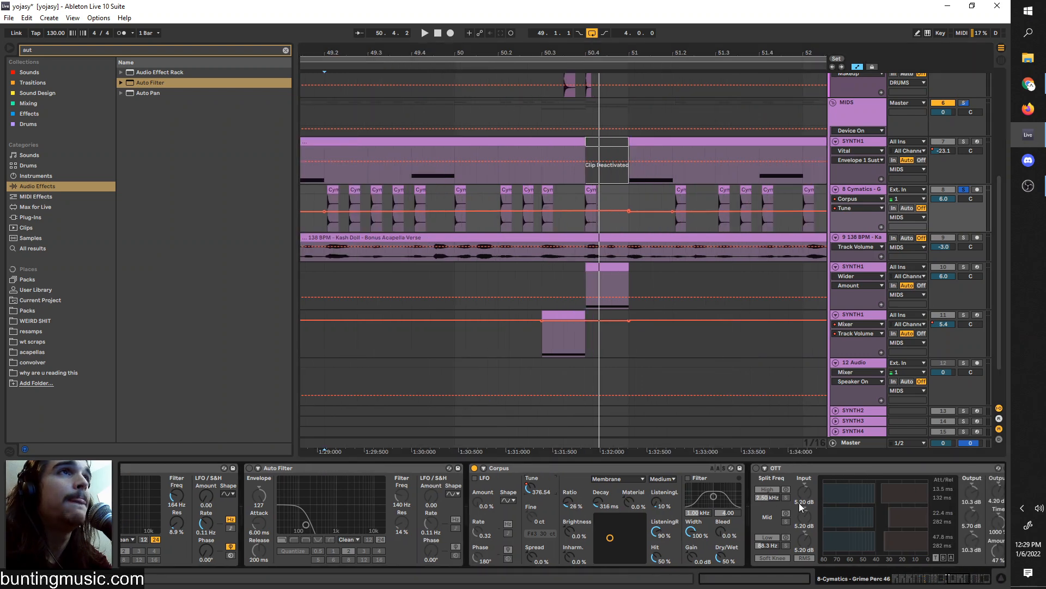
# - Enable both OTT devices after Corpus and play the percussion through them
pyautogui.click(680, 468)
pyautogui.click(679, 466)
pyautogui.hscroll(3, 744, 537)
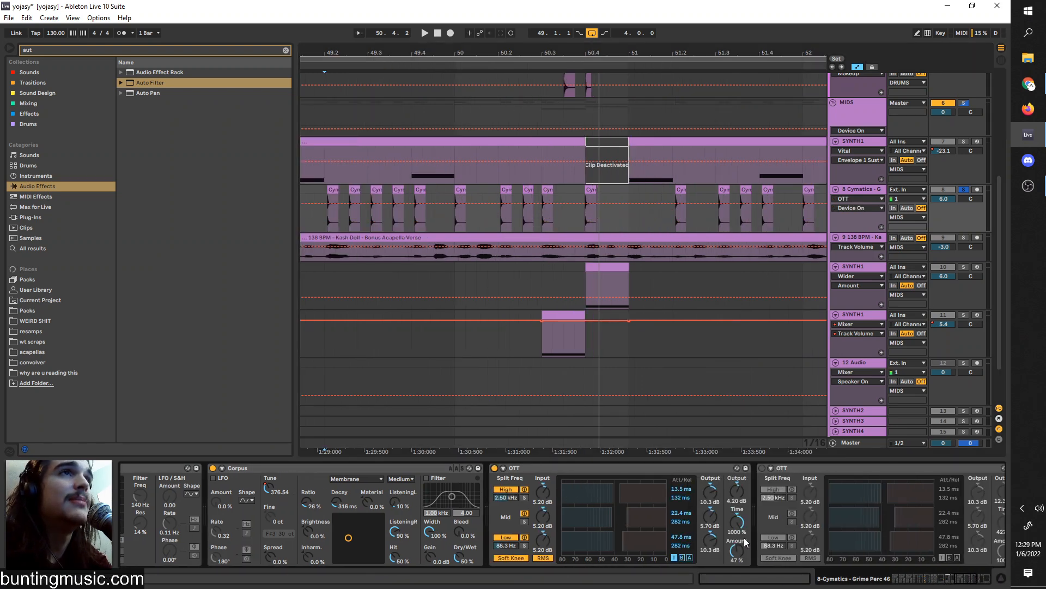
pyautogui.hscroll(3, 723, 542)
pyautogui.click(663, 468)
pyautogui.press('space')
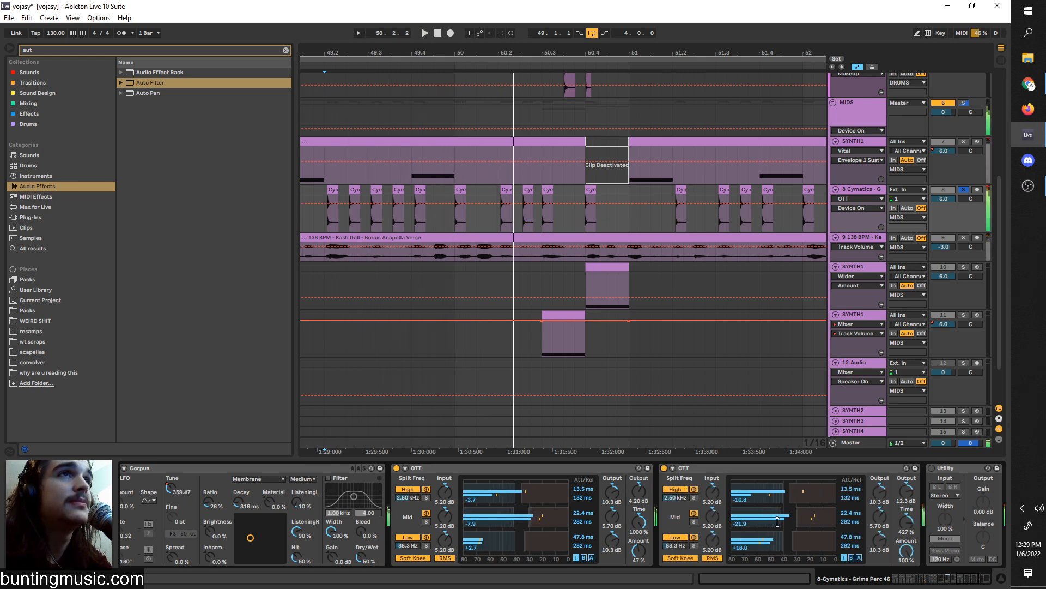
# - Search the audio effects for "ut", enable the existing Utility after the second OTT in mono, and play the percussion
pyautogui.hscroll(2, 778, 525)
pyautogui.hscroll(2, 778, 524)
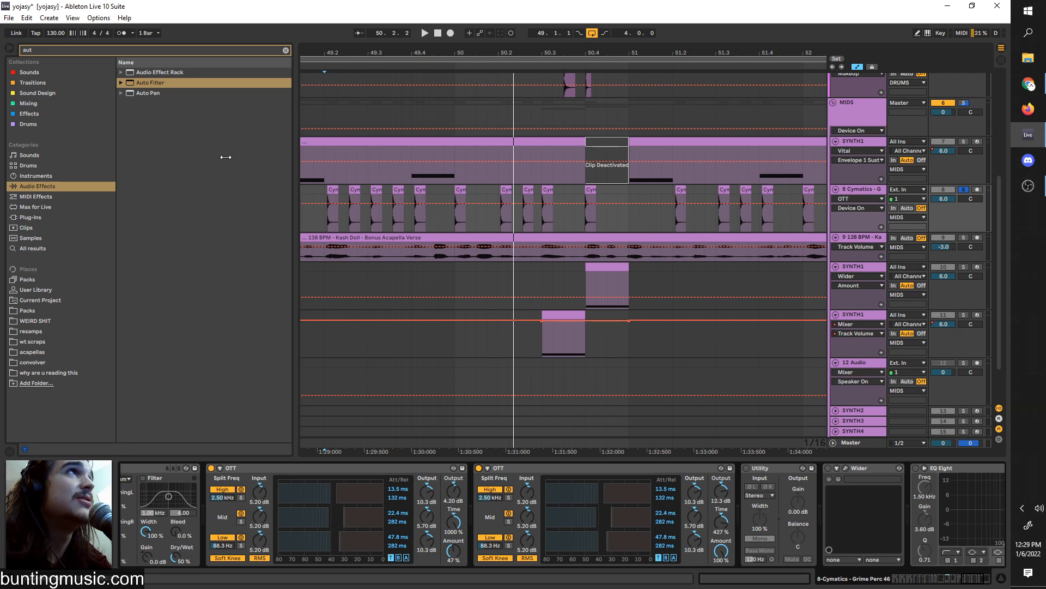
pyautogui.click(39, 48)
pyautogui.write('ut')
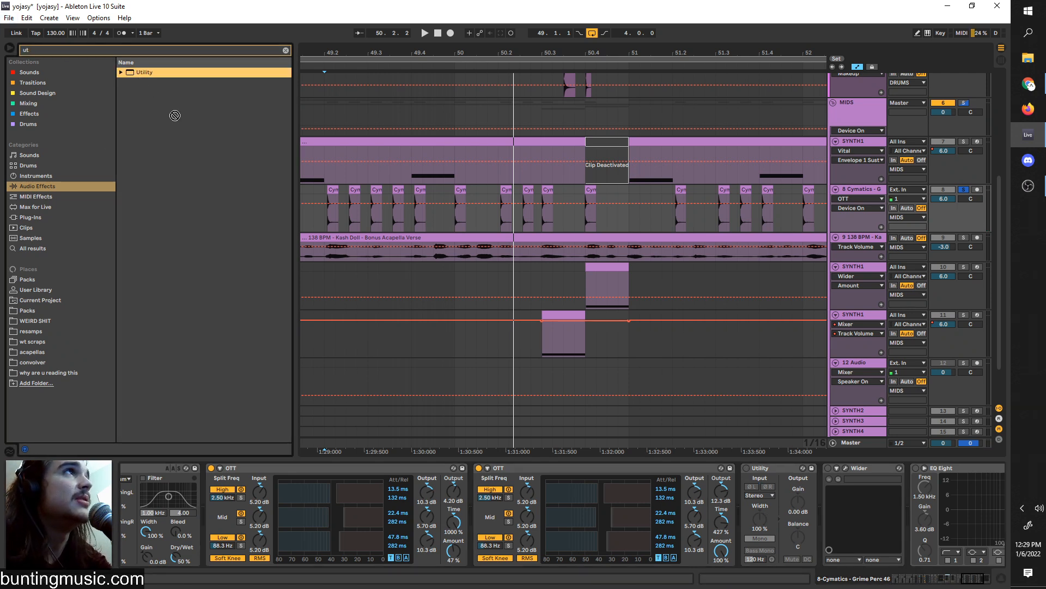
pyautogui.click(768, 539)
pyautogui.press('space')
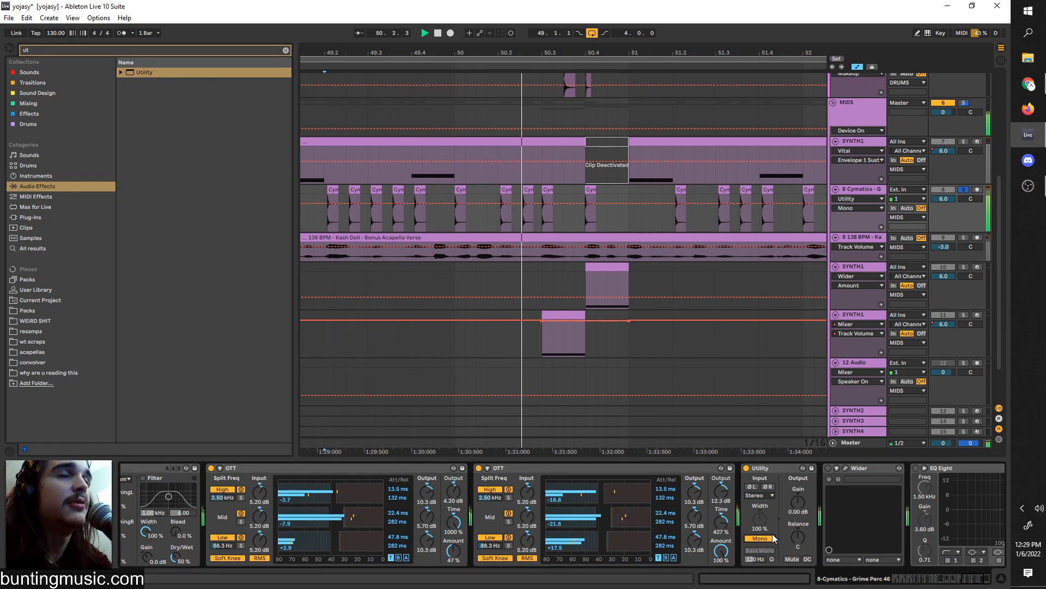
pyautogui.press('space')
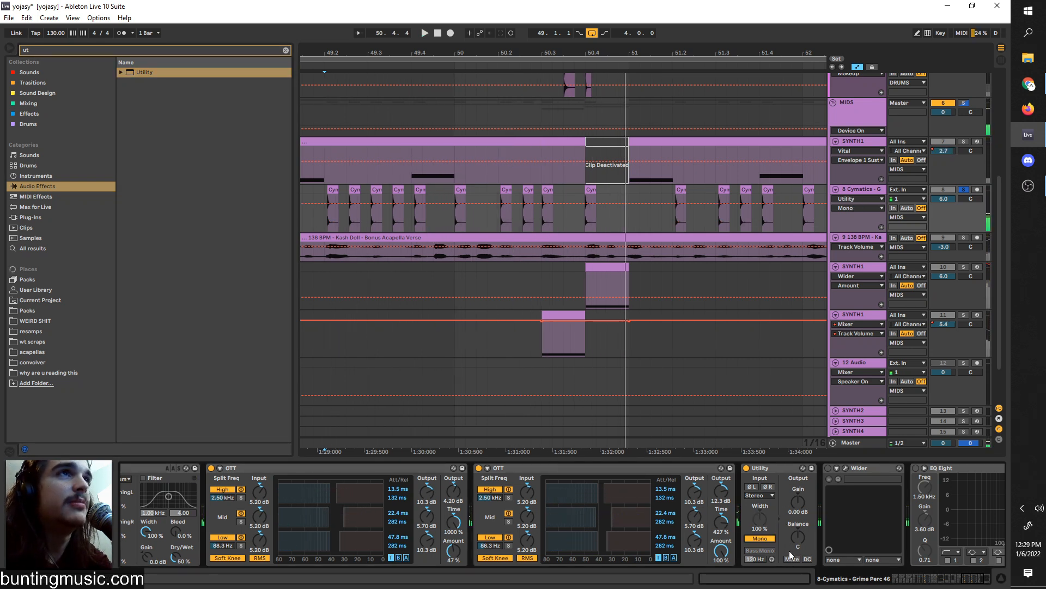
# - Enable the Wider plug-in after Utility, open its window, and play the widened percussion
pyautogui.scroll(-2, 790, 551)
pyautogui.scroll(-1, 767, 477)
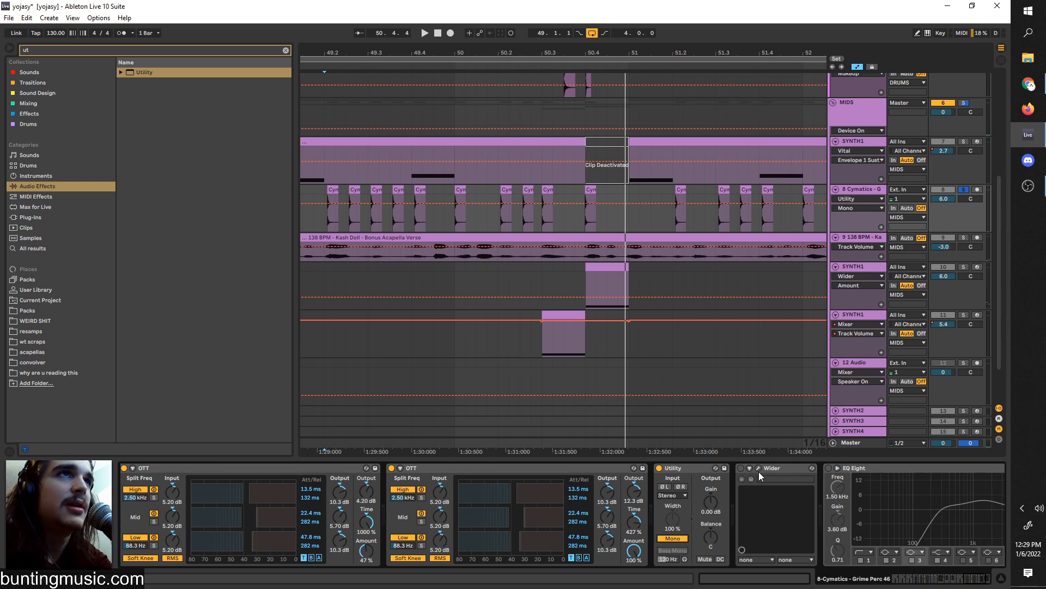
pyautogui.click(742, 468)
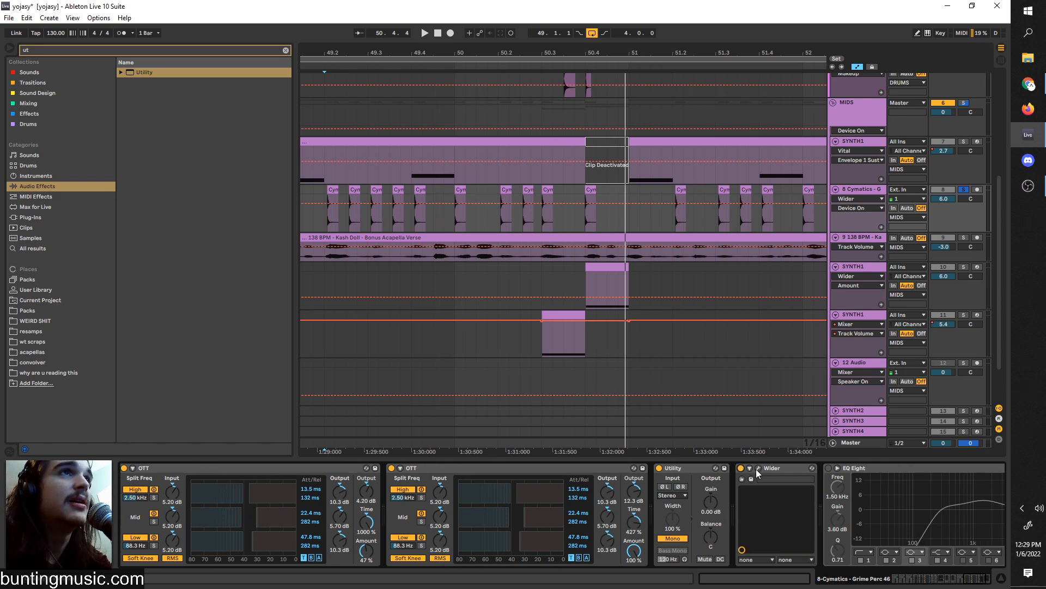
pyautogui.click(758, 467)
pyautogui.press('space')
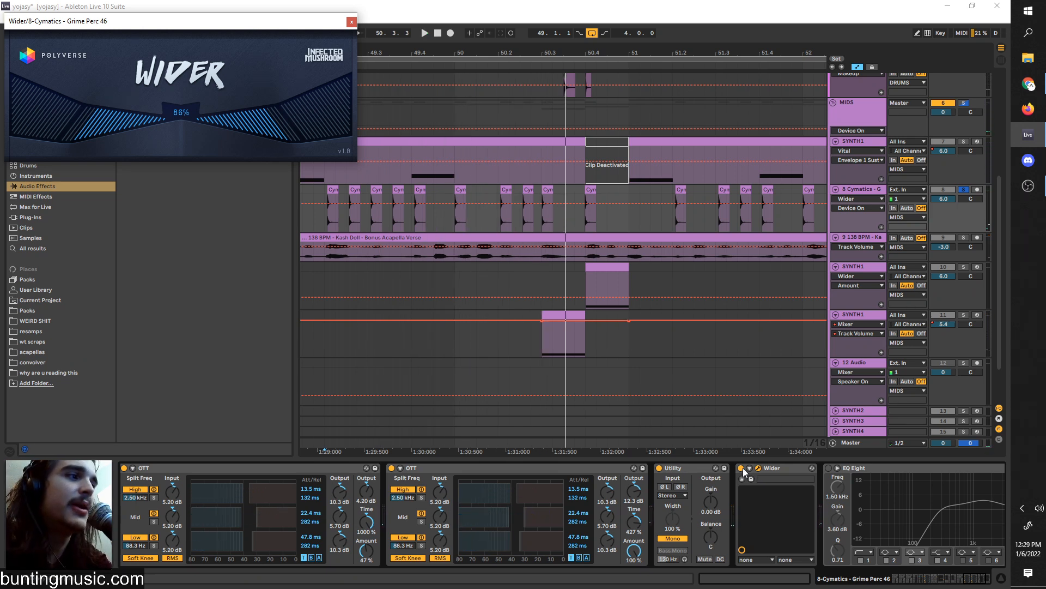
# - Enable the EQ Eight at the end of the chain, play the percussion, and set its 1.50 kHz band's gain to 2.65 dB
pyautogui.scroll(-5, 744, 493)
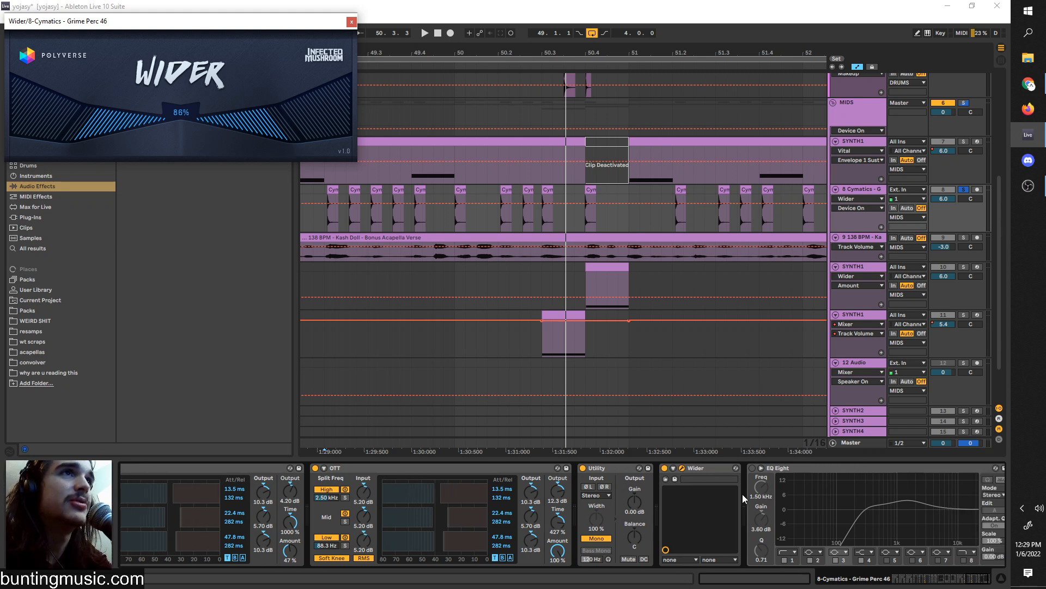
pyautogui.click(688, 468)
pyautogui.press('space')
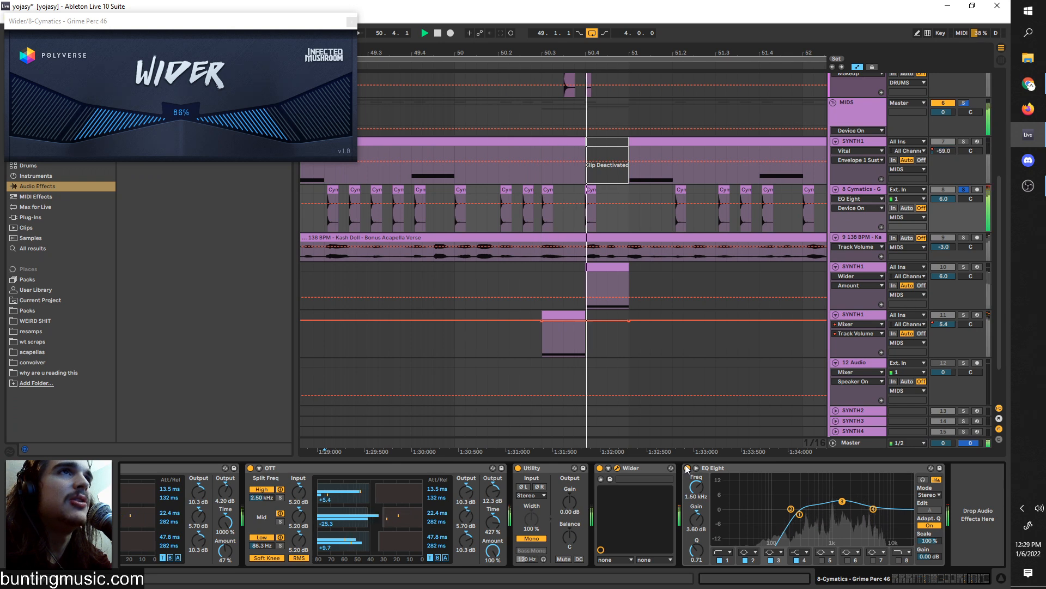
pyautogui.scroll(10, 716, 533)
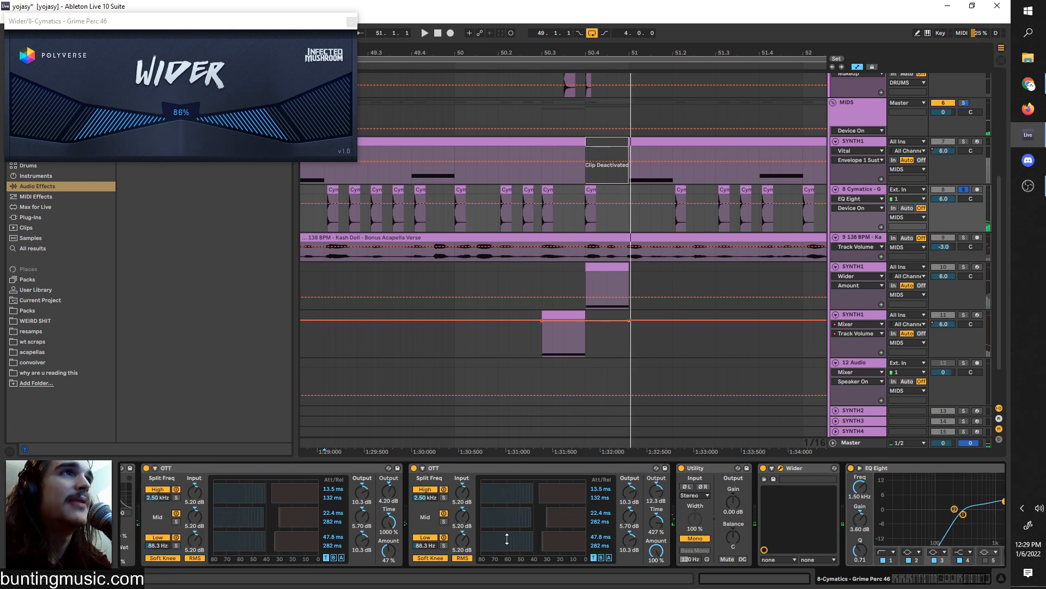
pyautogui.scroll(-8, 220, 505)
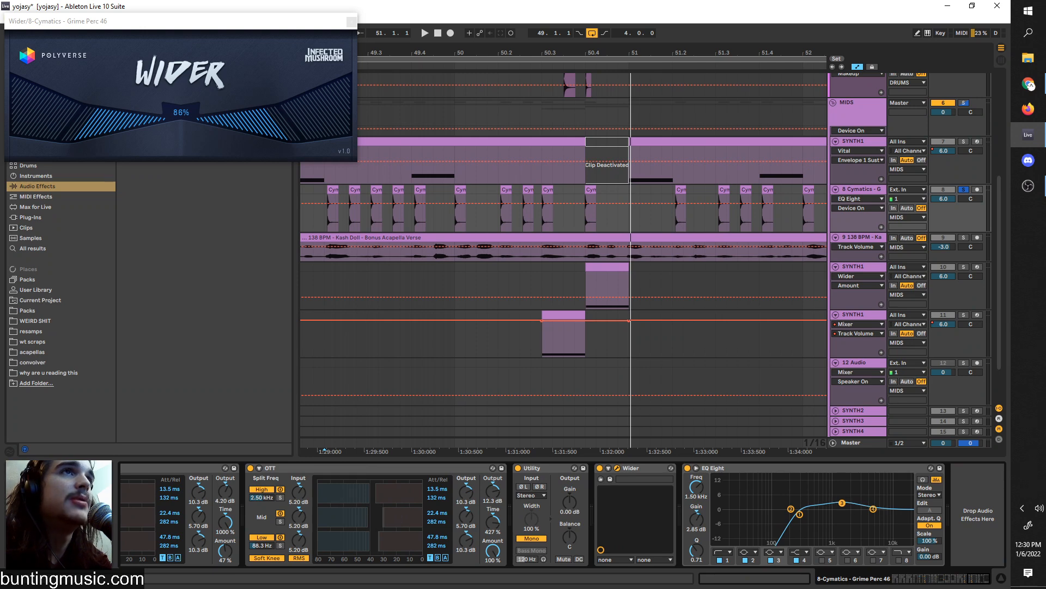
pyautogui.scroll(-4, 376, 256)
pyautogui.hscroll(-2, 398, 322)
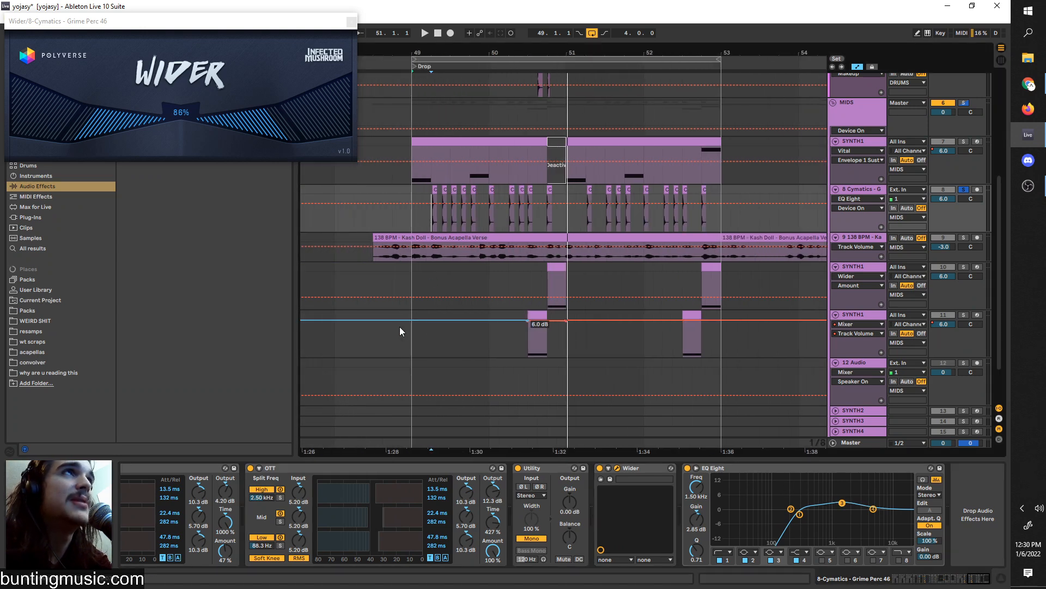
pyautogui.scroll(2, 409, 305)
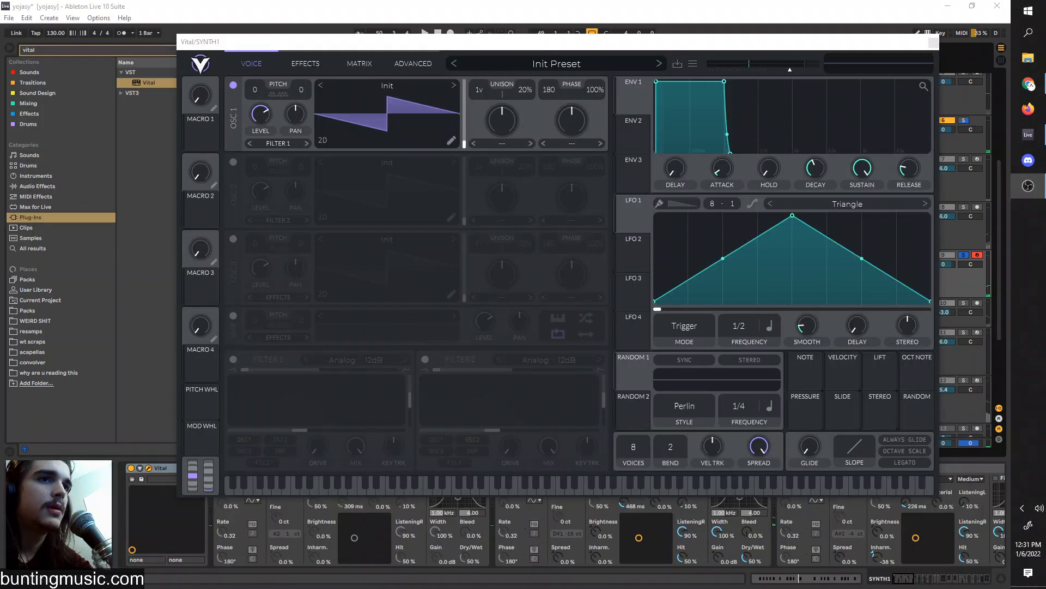
# - Move the Vital window clear of the arrangement and play the MIDI Cymatics - Grime Perc 46 clip from the start of the drop
pyautogui.moveTo(533, 49); pyautogui.dragTo(482, 385)
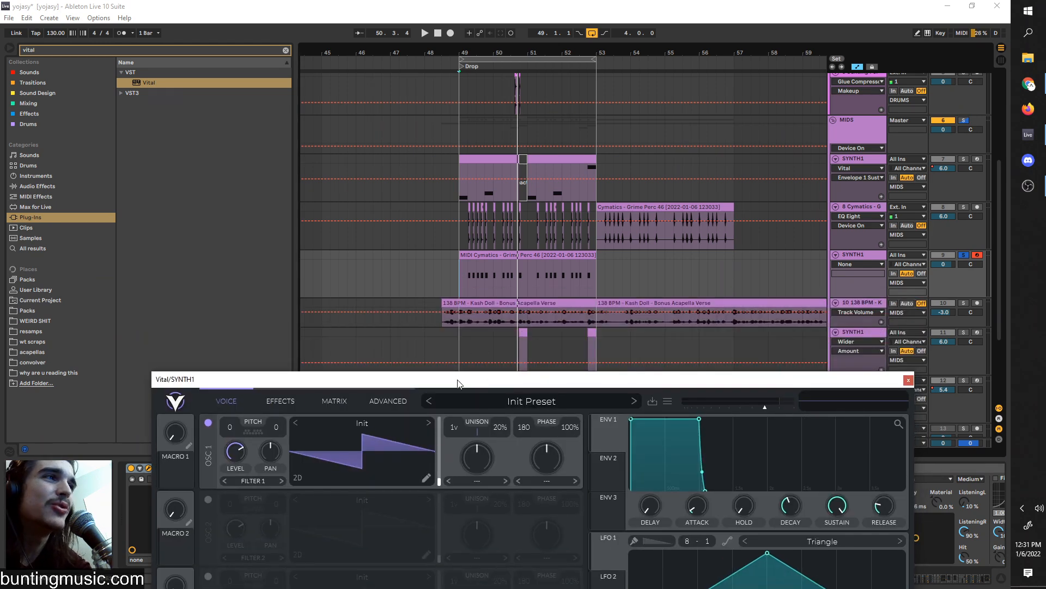
pyautogui.moveTo(461, 383); pyautogui.dragTo(622, 394)
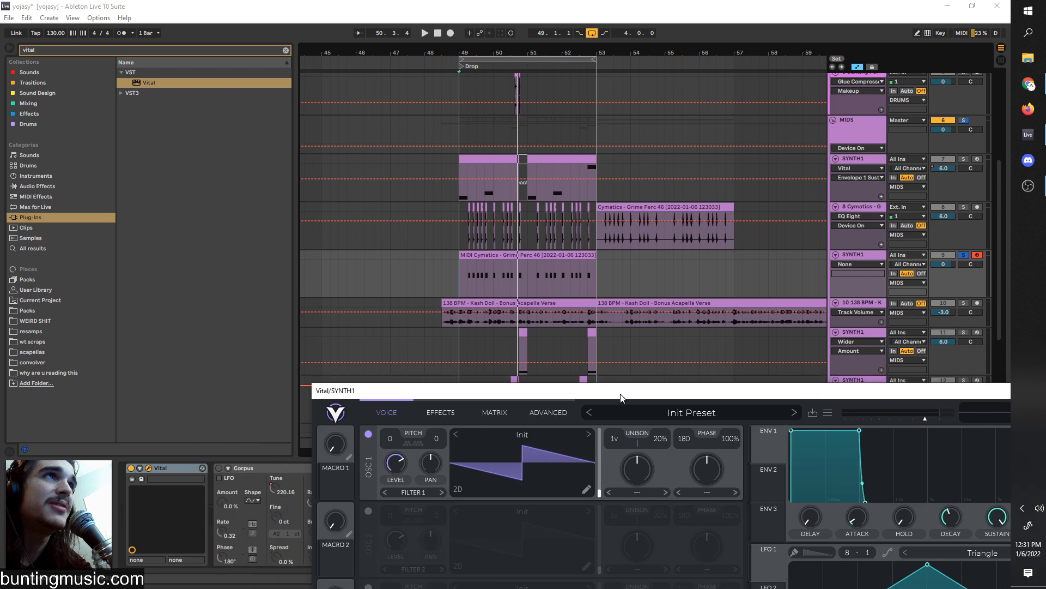
pyautogui.moveTo(478, 388); pyautogui.dragTo(491, 415)
pyautogui.click(464, 269)
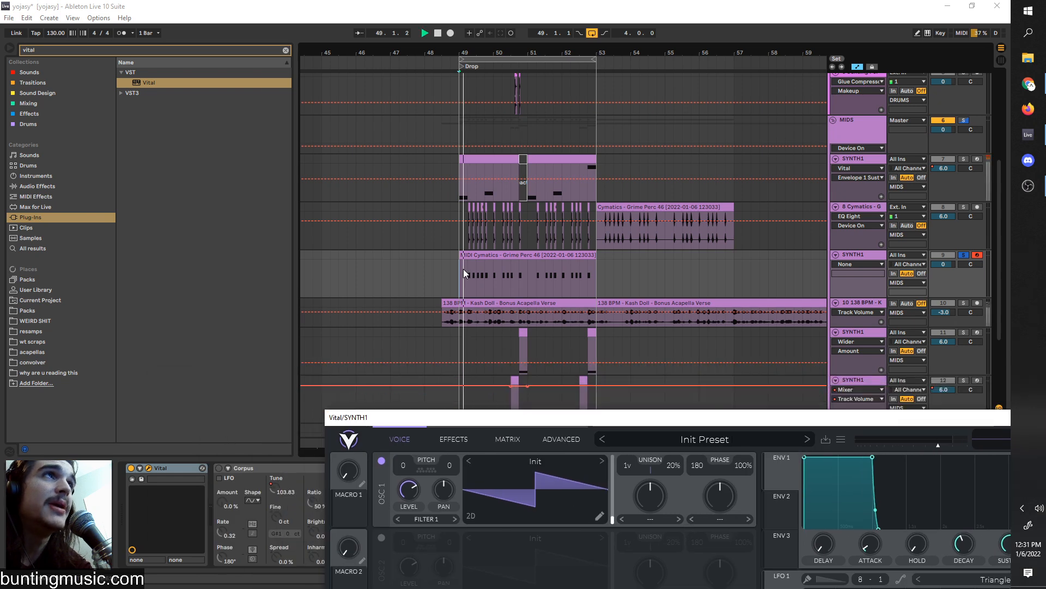
pyautogui.press('space')
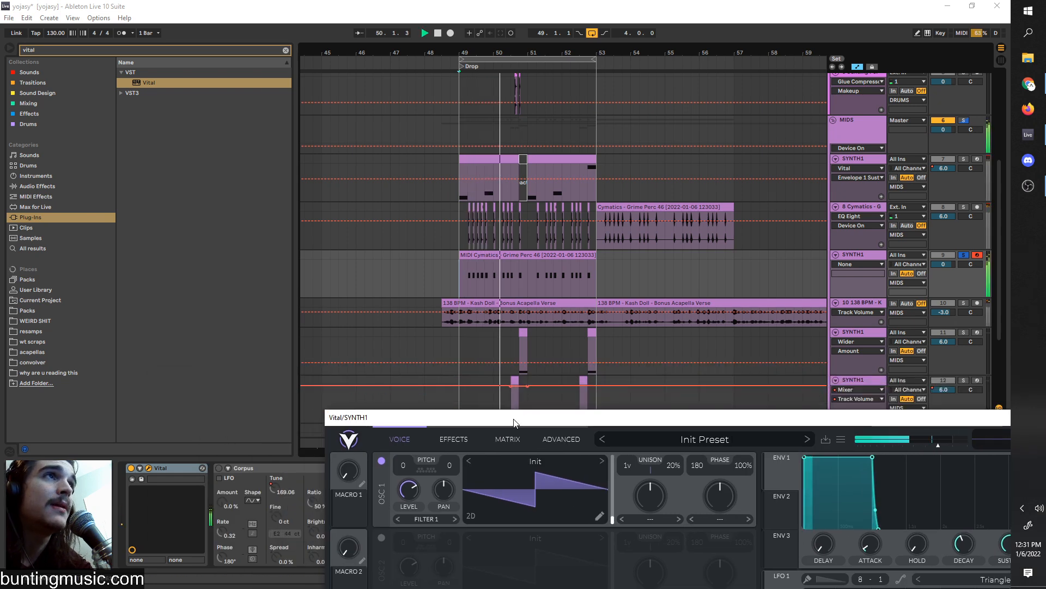
# - Bring the Vital window fully into view and reshape Envelope 1 into a short pluck with a fast decay and zero sustain
pyautogui.moveTo(515, 422); pyautogui.dragTo(433, 103)
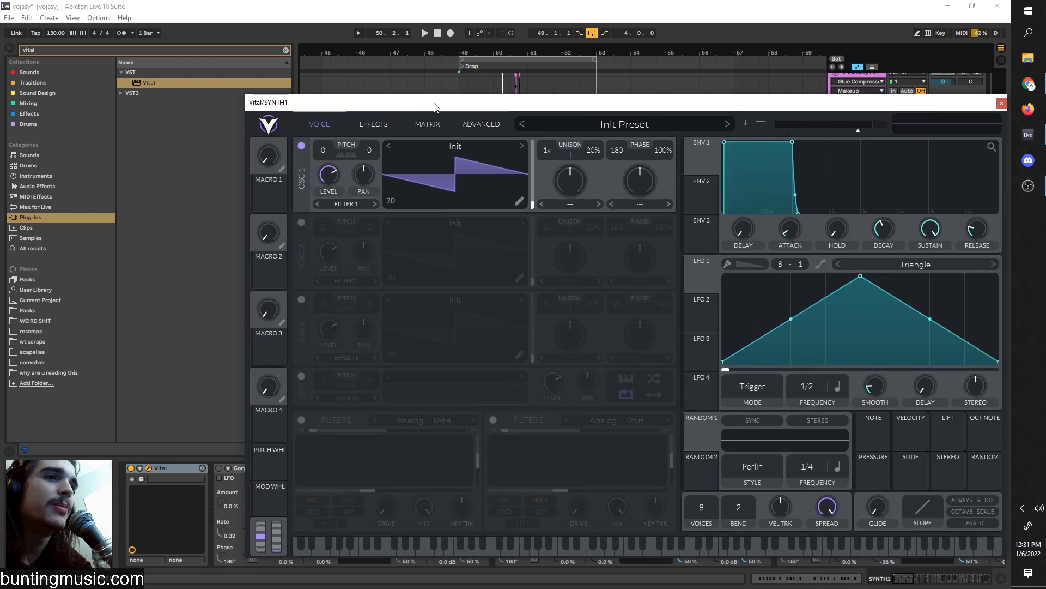
pyautogui.moveTo(793, 147); pyautogui.dragTo(734, 221)
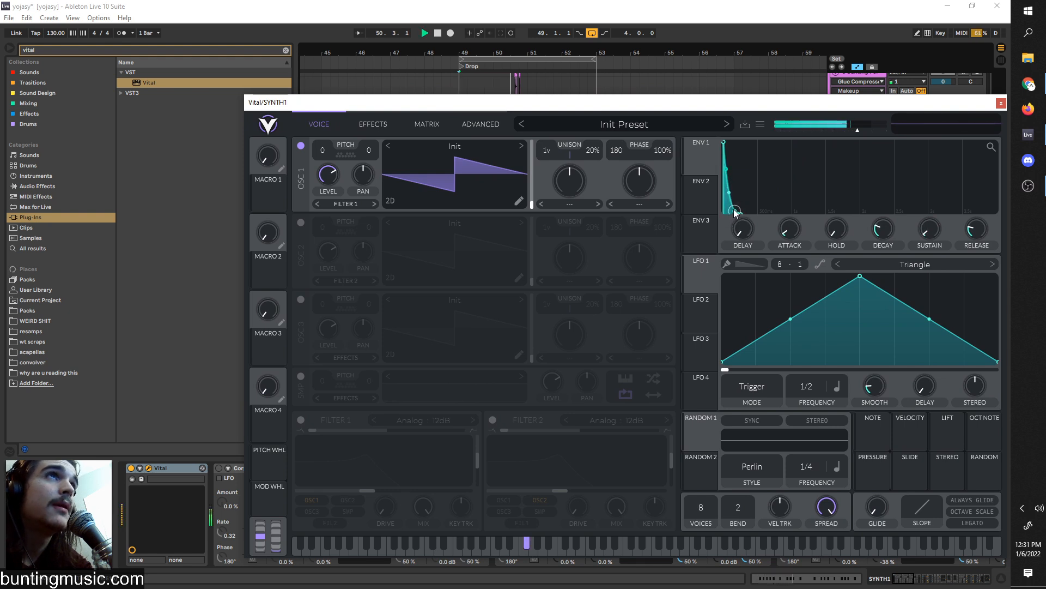
pyautogui.click(375, 125)
pyautogui.click(333, 125)
# - Load the Artifact Language wavetable from Bunting Wavetable Pack Full Edition into oscillator 1, shift its wavetable position slightly, and play the result
pyautogui.click(454, 146)
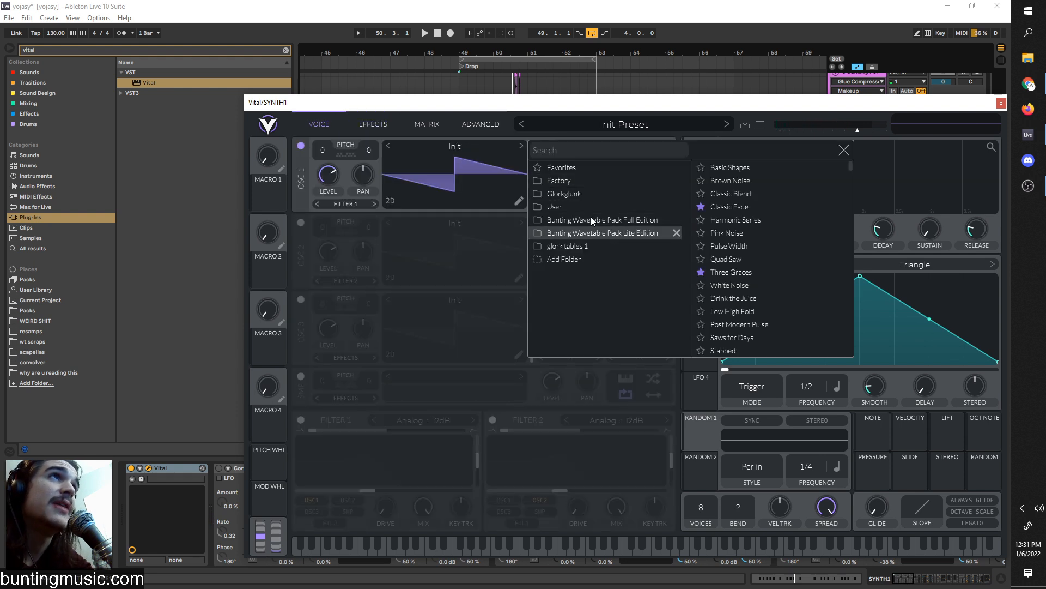
pyautogui.click(817, 233)
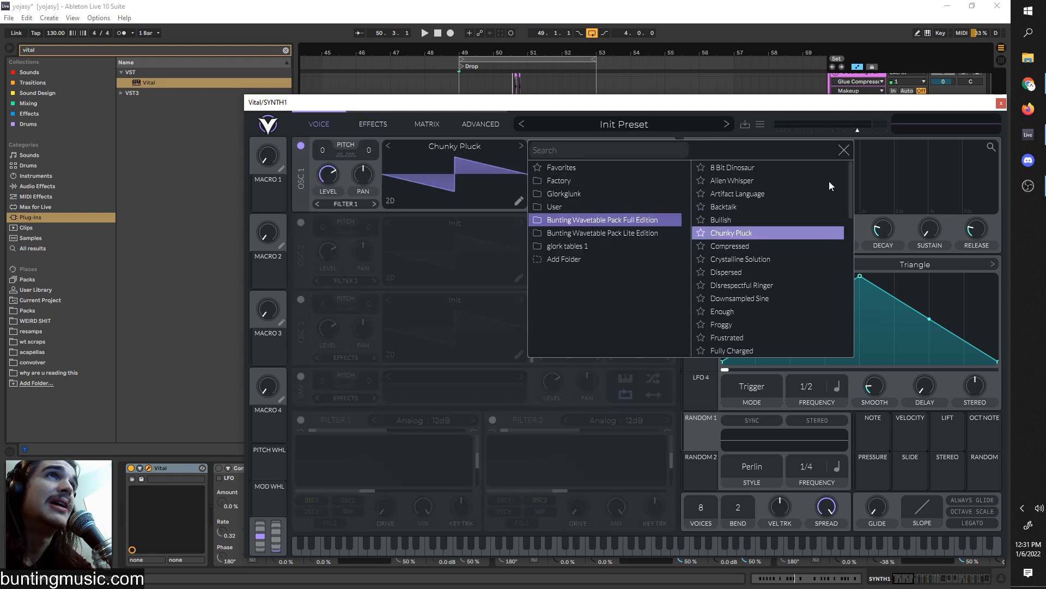
pyautogui.click(766, 308)
pyautogui.click(770, 295)
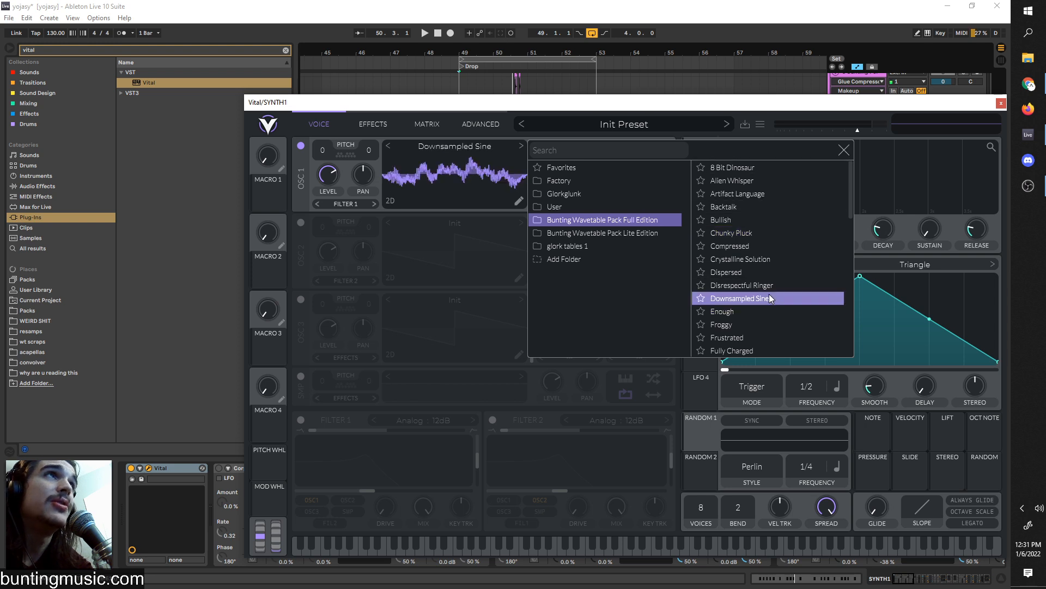
pyautogui.click(755, 196)
pyautogui.click(466, 173)
pyautogui.moveTo(529, 198)
pyautogui.mouseDown()
pyautogui.moveTo(528, 172)
pyautogui.moveTo(527, 189)
pyautogui.mouseUp()
pyautogui.press('space')
# - Check Vital's envelope decay and its effects page, return to the oscillators, and shift the Vital window slightly
pyautogui.moveTo(882, 229)
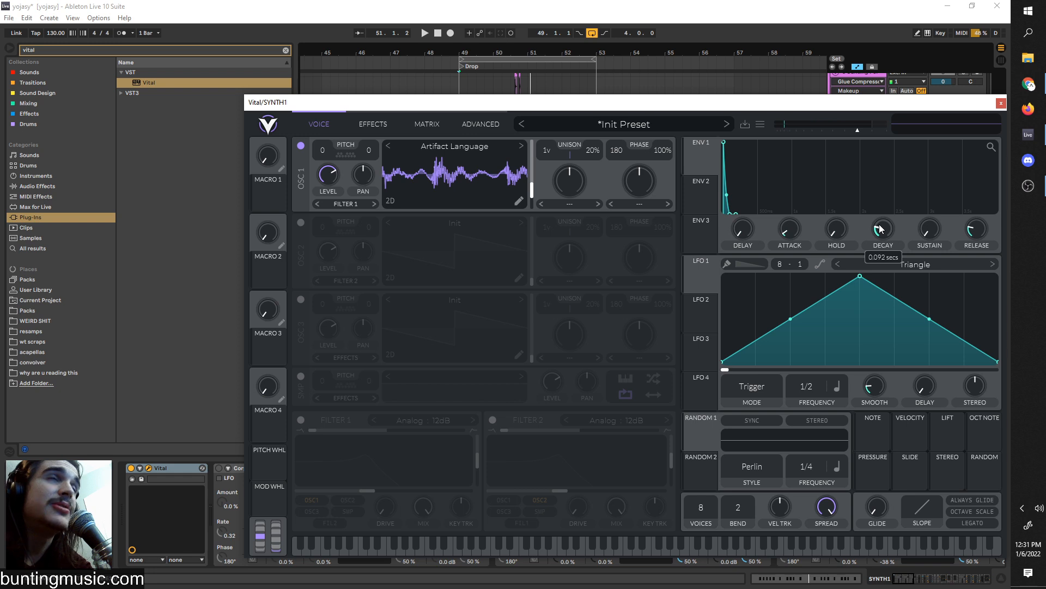
pyautogui.click(384, 123)
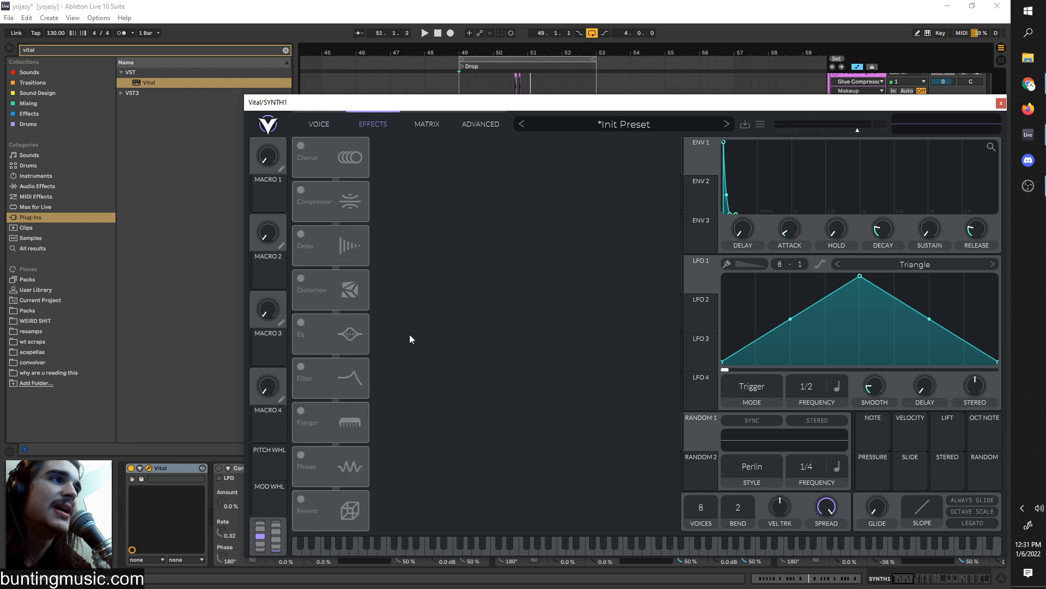
pyautogui.click(319, 123)
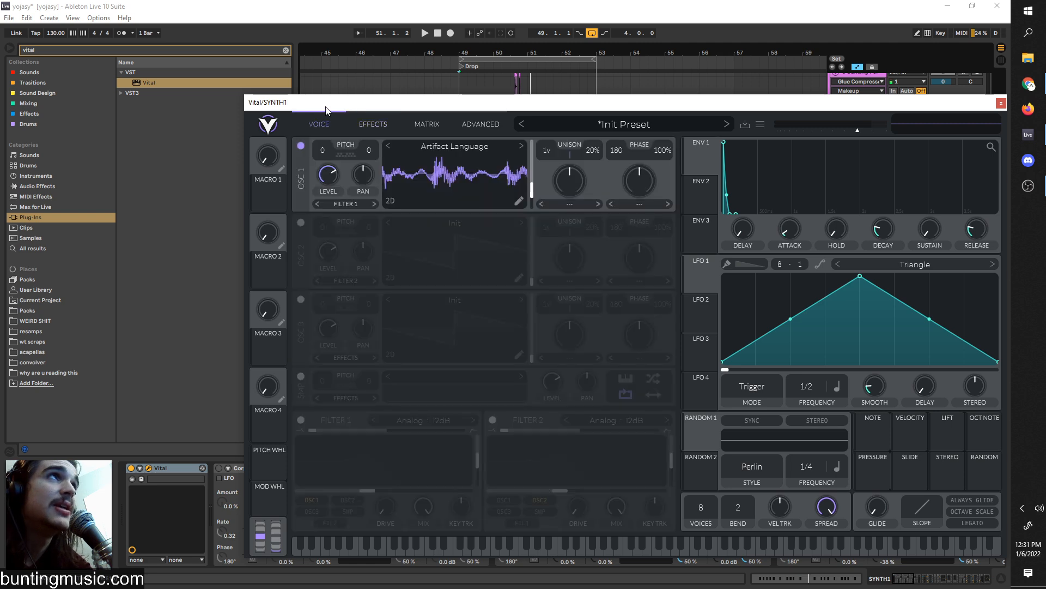
pyautogui.moveTo(375, 107); pyautogui.dragTo(353, 91)
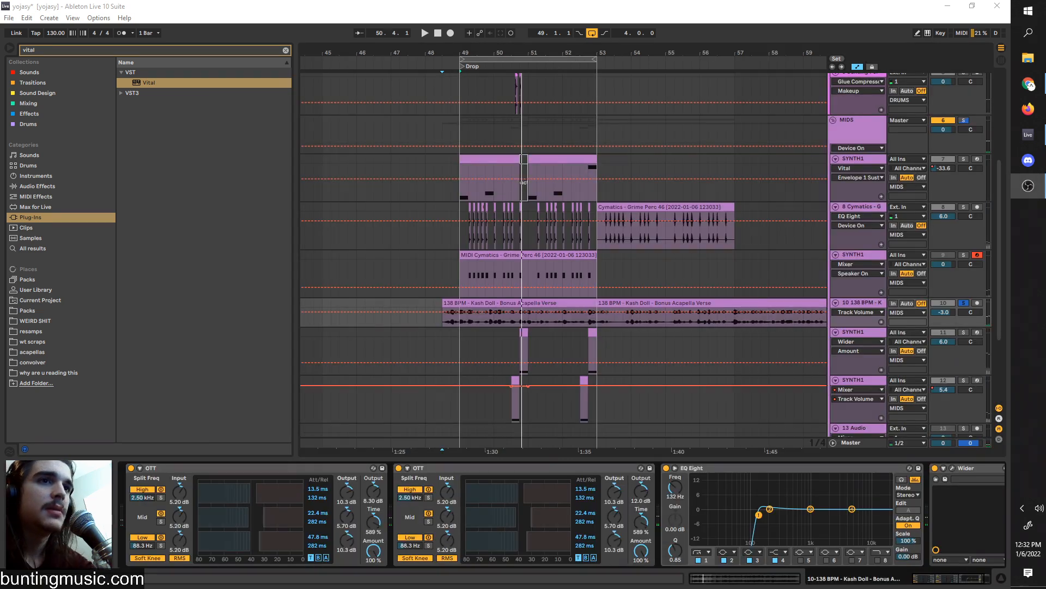
# - Play the soloed Kash Doll acapella track from just before the drop
pyautogui.click(440, 325)
pyautogui.press('space')
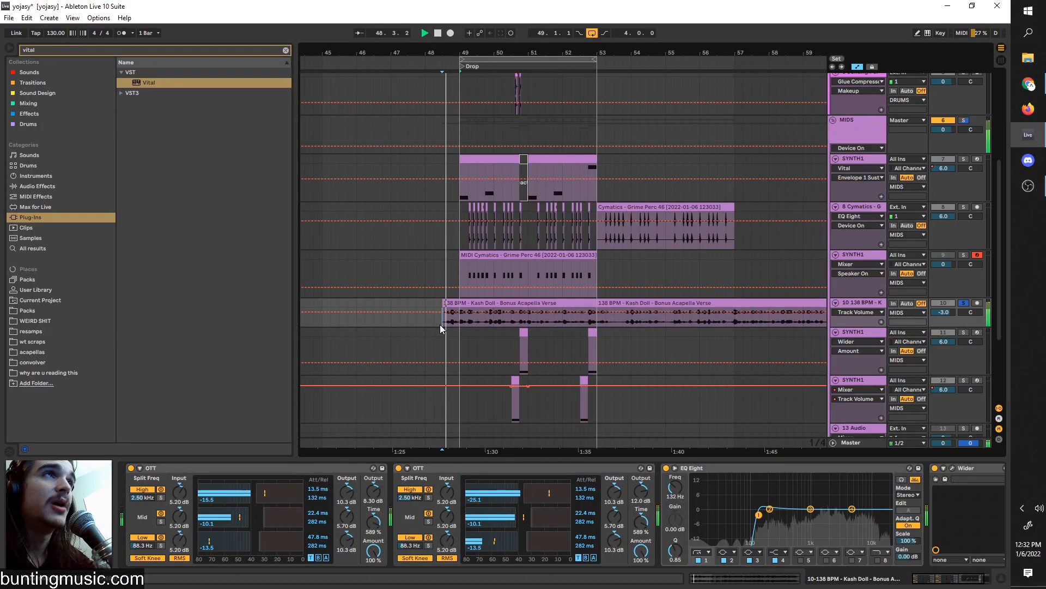
pyautogui.press('space')
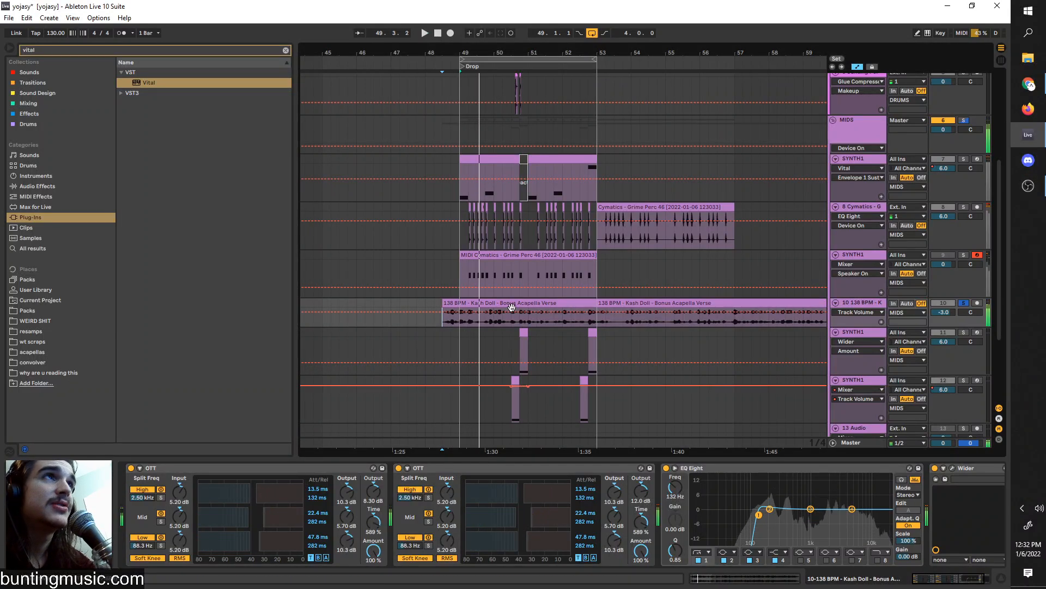
# - Unsolo the acapella, play it in the full mix from the start of the drop, and solo it again
pyautogui.click(964, 304)
pyautogui.press('space')
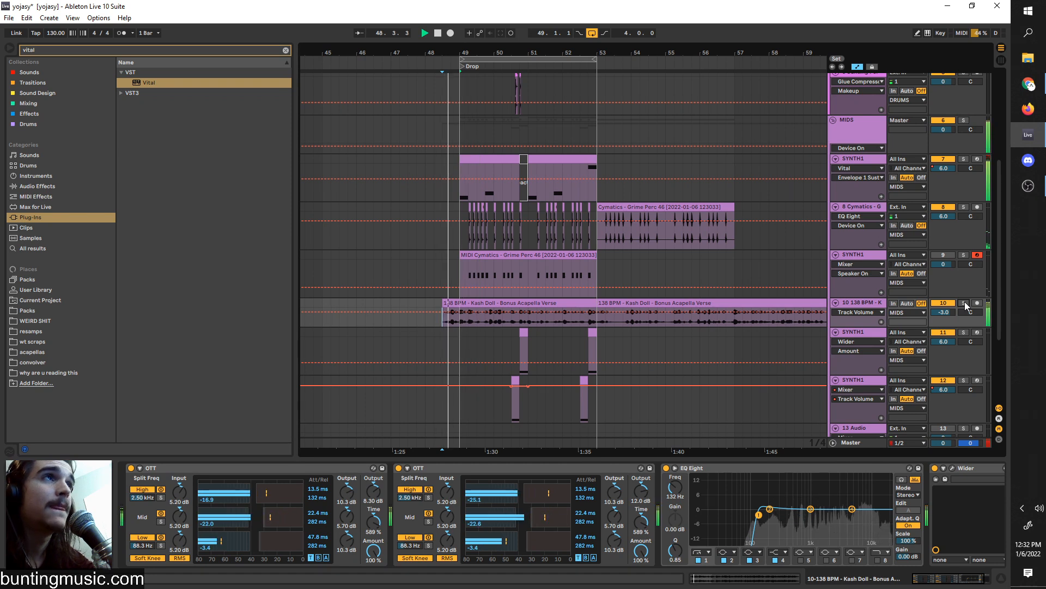
pyautogui.click(459, 322)
pyautogui.press('space')
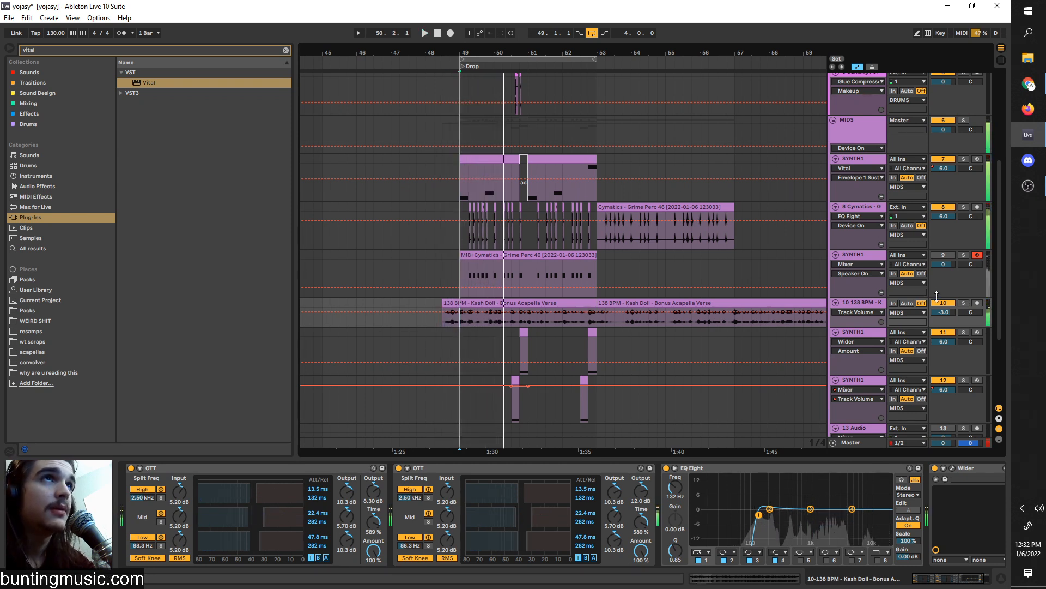
pyautogui.click(964, 303)
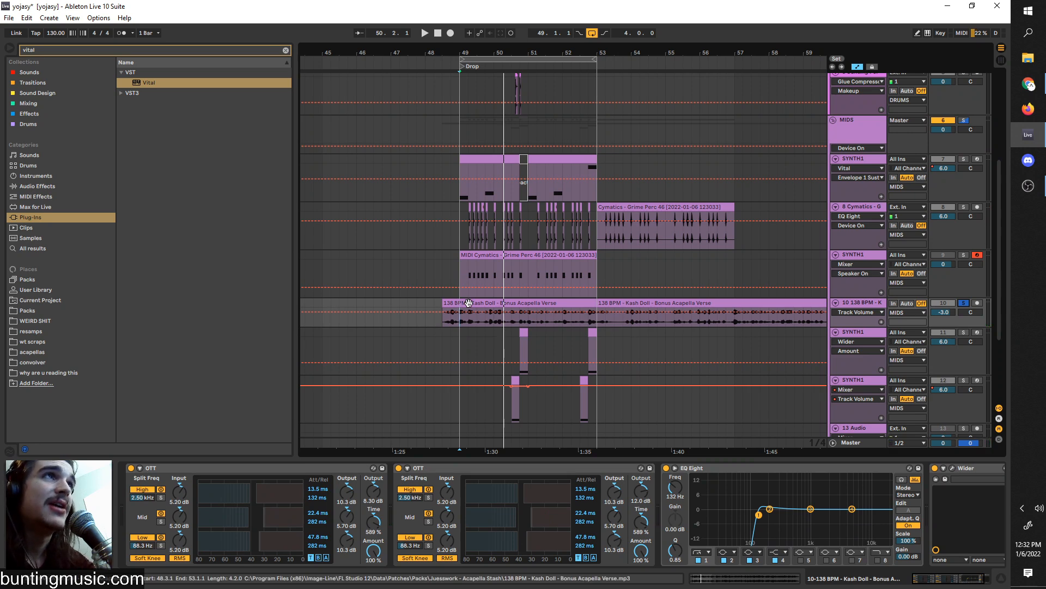
# - Open the first acapella clip's sample settings, set its transposition to 3 semitones, play it, and return to the track's device chain
pyautogui.doubleClick(469, 303)
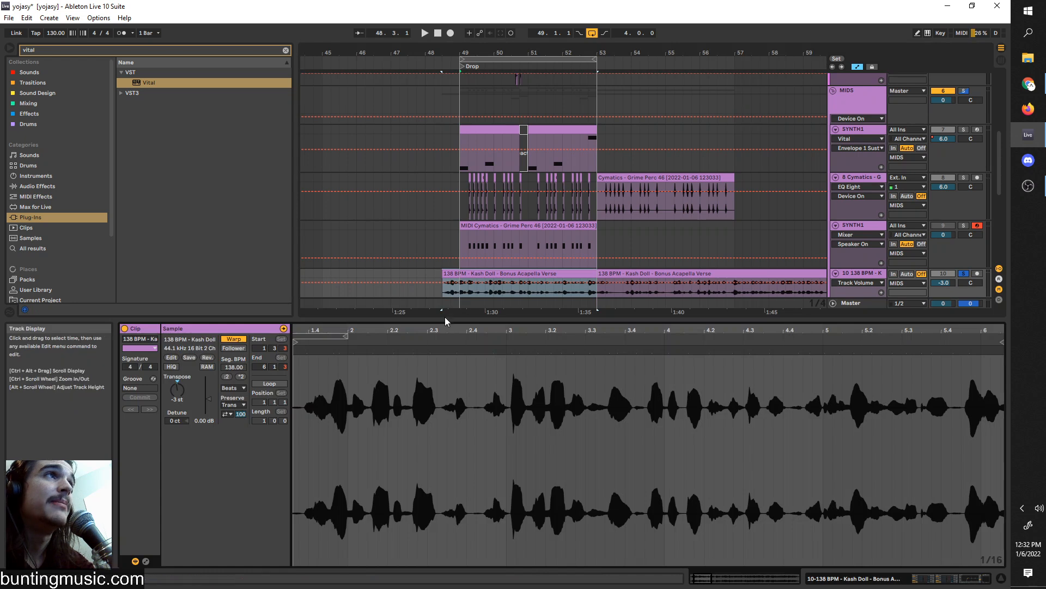
pyautogui.scroll(-3, 353, 408)
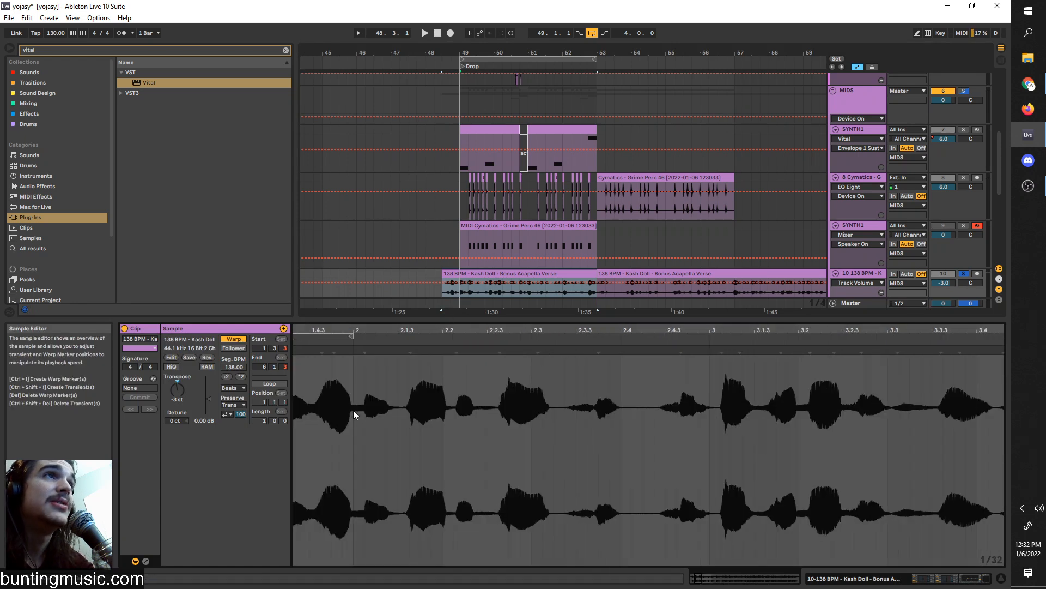
pyautogui.moveTo(178, 388); pyautogui.dragTo(178, 384)
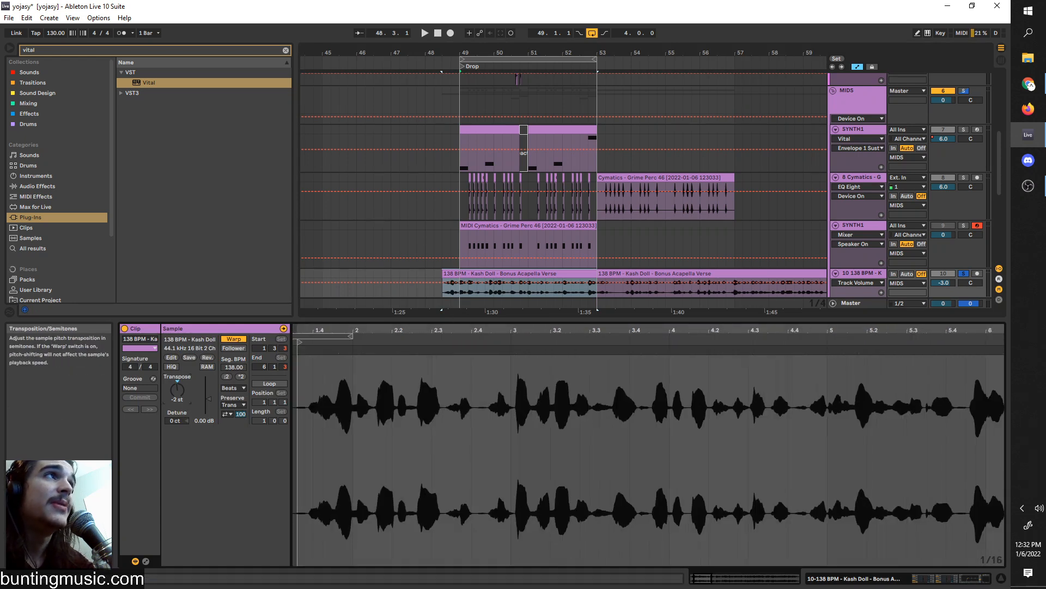
pyautogui.moveTo(177, 390); pyautogui.dragTo(176, 381)
pyautogui.press('space')
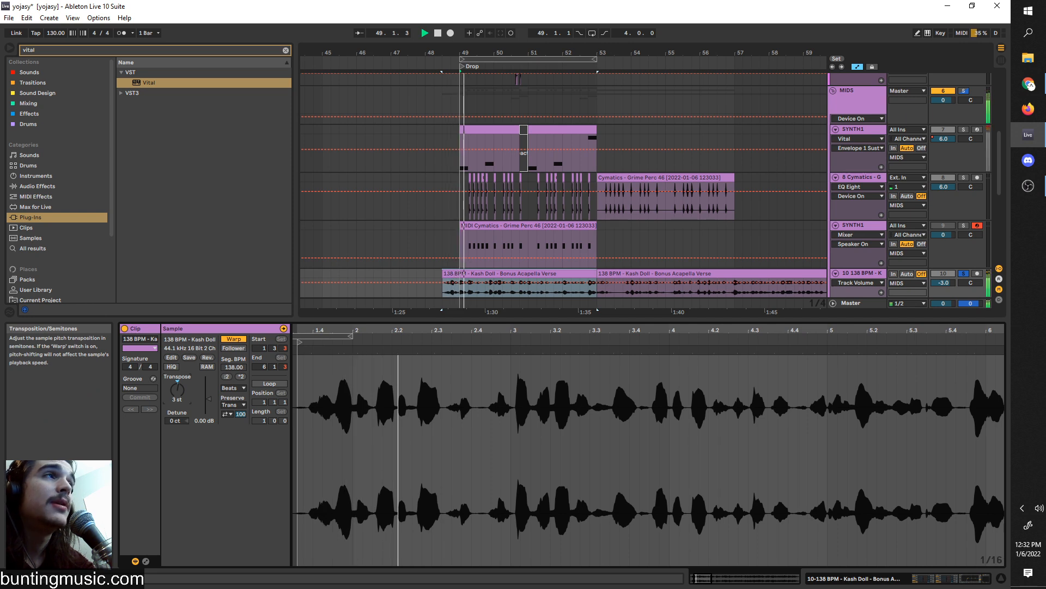
pyautogui.hotkey('ctrl', 'l')
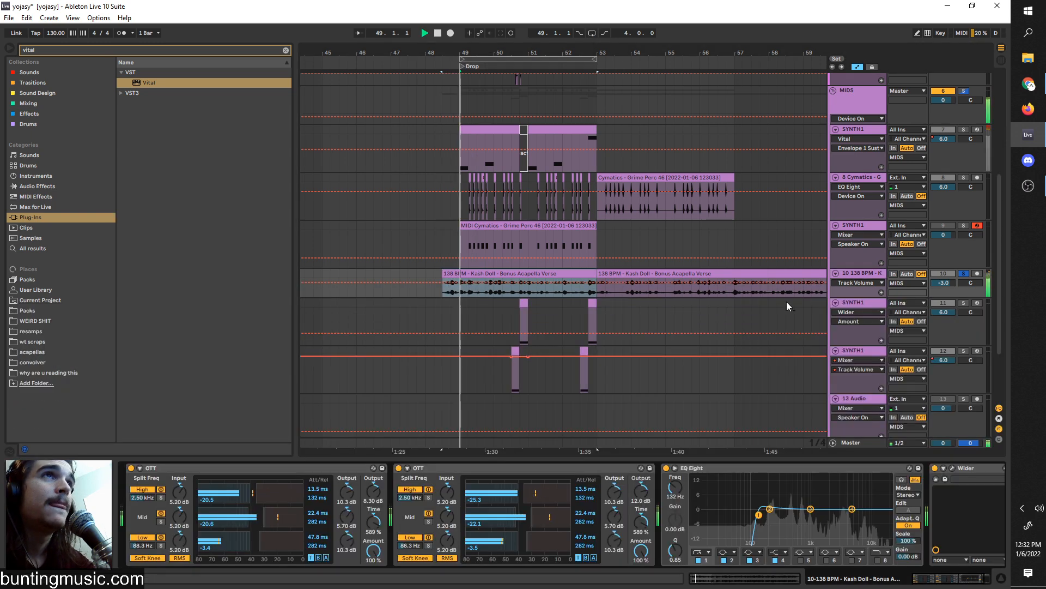
pyautogui.press('space')
# - Deactivate both OTTs, the EQ Eight and Wider on the acapella track together, and play the dry vocal from the drop
pyautogui.click(263, 469)
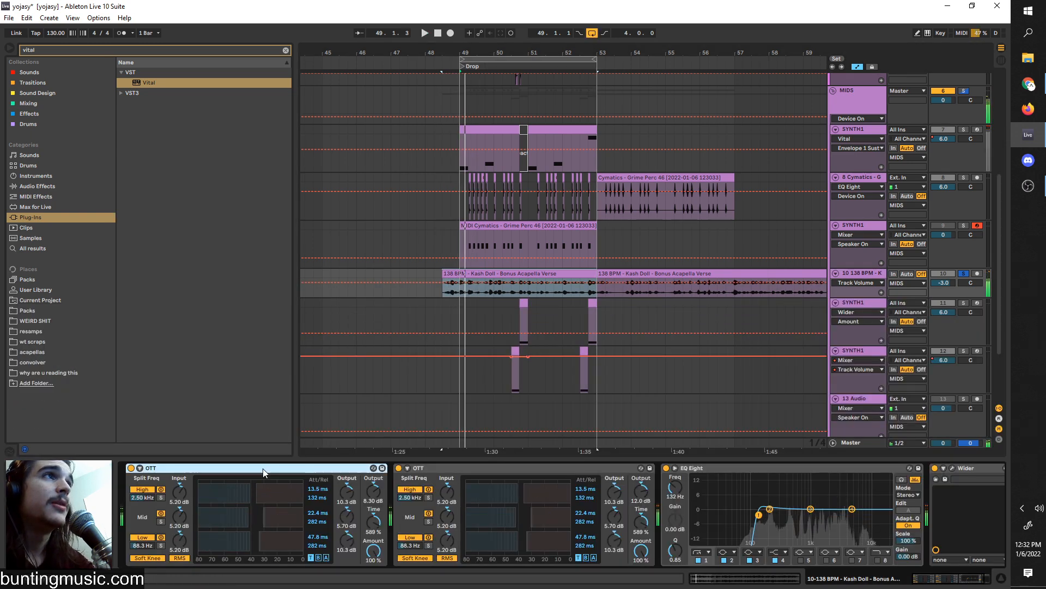
pyautogui.hotkey('shift', 'Right')
pyautogui.hotkey('shift', 'Right')
pyautogui.hotkey('shift', 'Right')
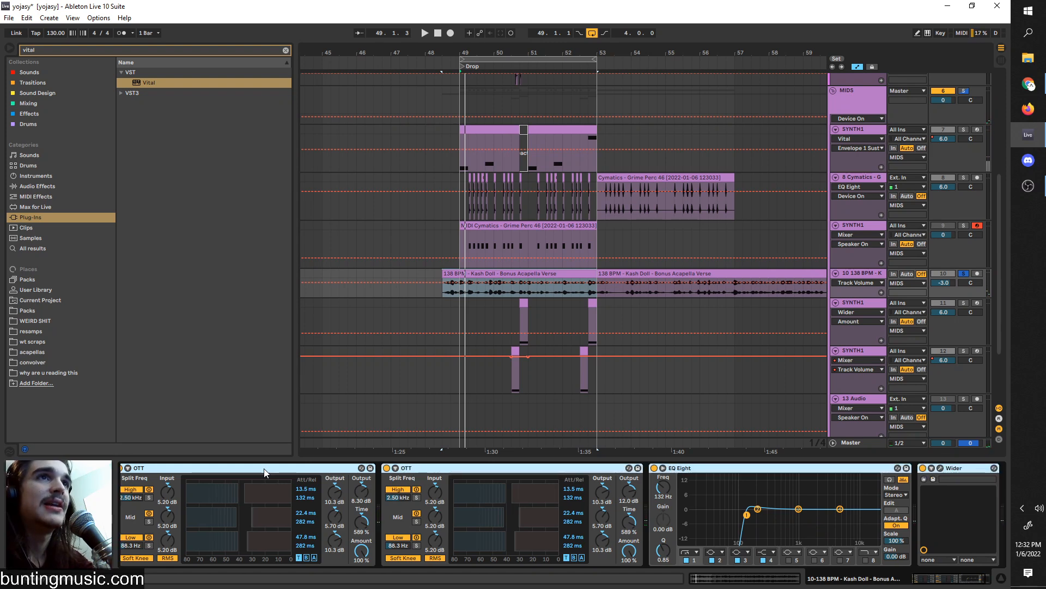
pyautogui.press('0')
pyautogui.press('space')
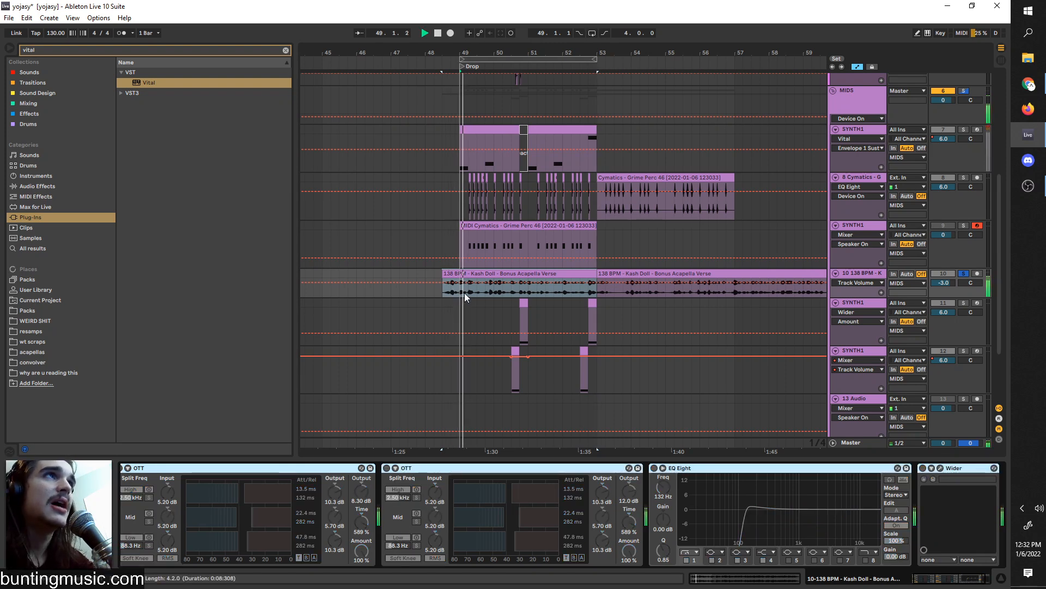
pyautogui.press('space')
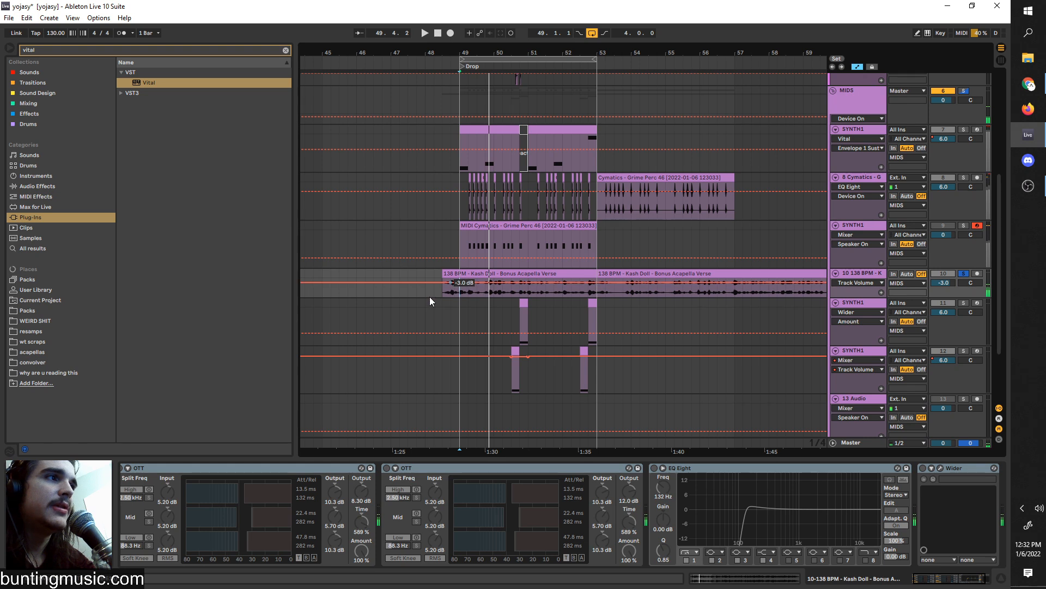
# - Re-enable the acapella's first OTT and play it, and do the same with the second OTT
pyautogui.click(125, 468)
pyautogui.press('space')
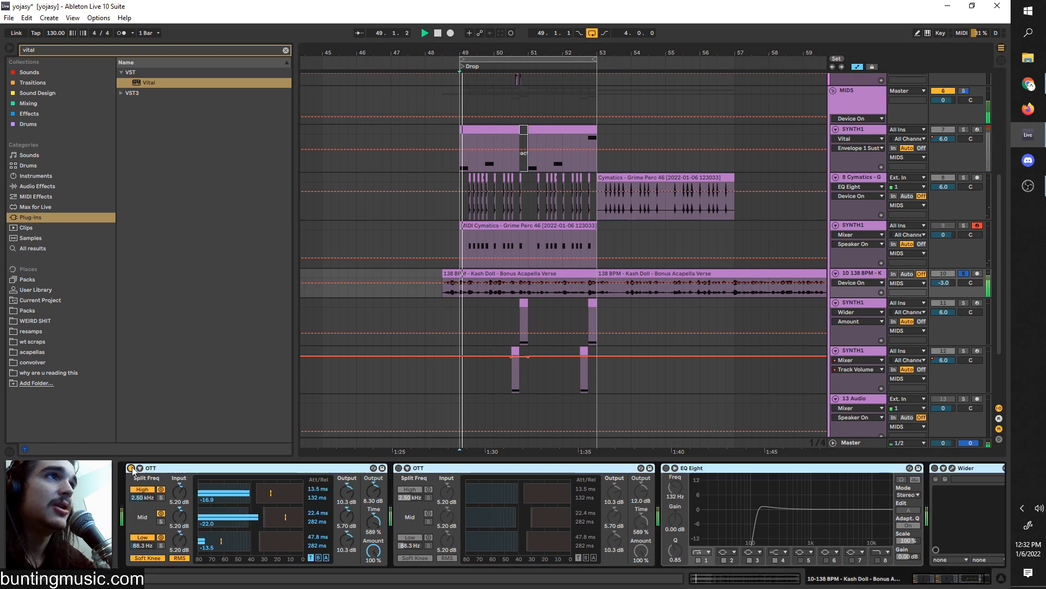
pyautogui.press('space')
pyautogui.click(399, 469)
pyautogui.press('space')
pyautogui.scroll(-2, 572, 495)
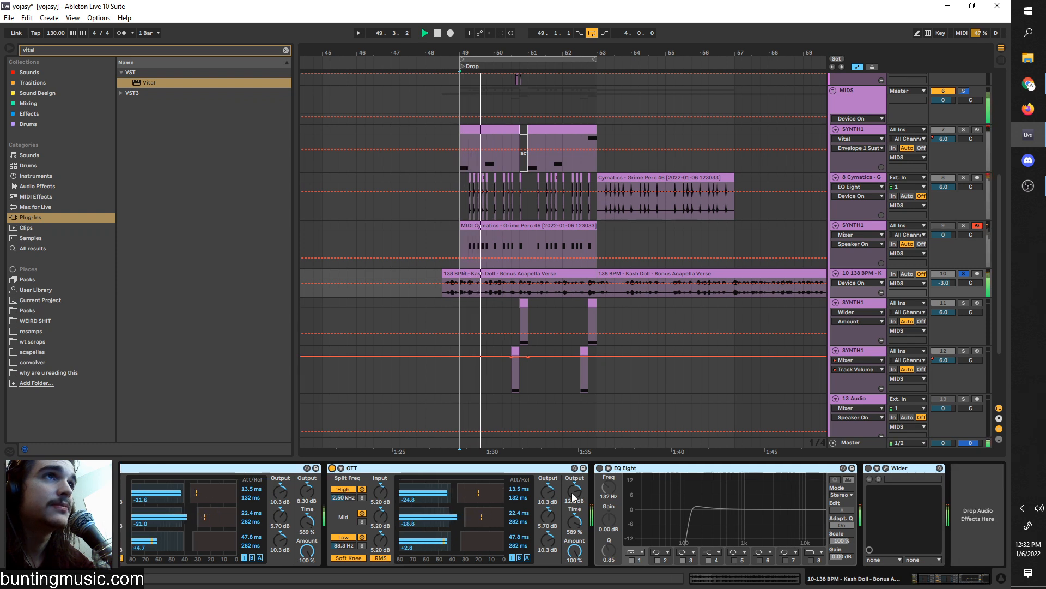
# - Re-enable the EQ Eight and Wider on the acapella track while playing the processed vocal
pyautogui.click(600, 468)
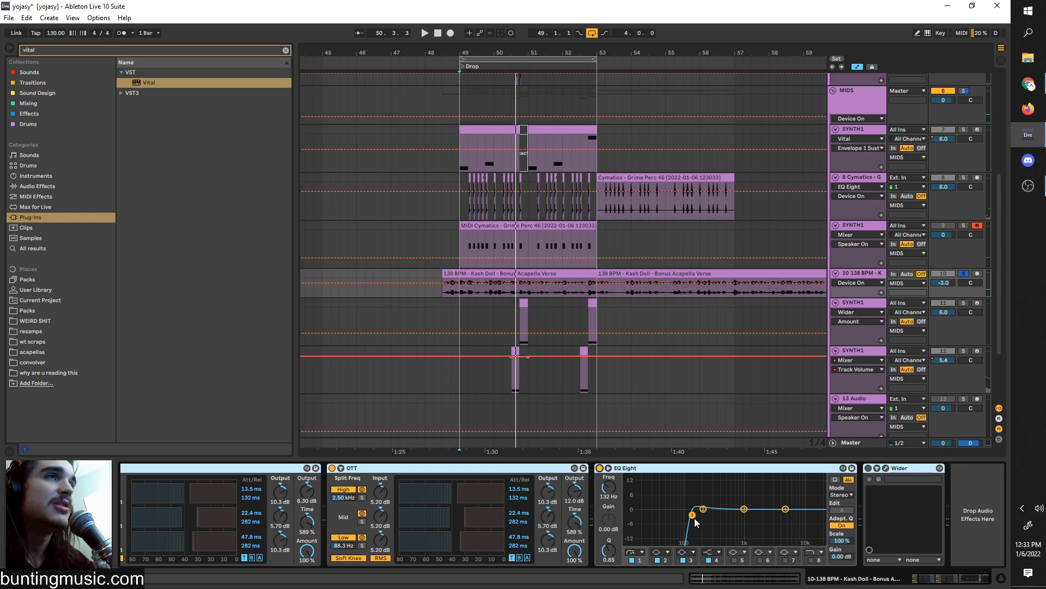
pyautogui.press('space')
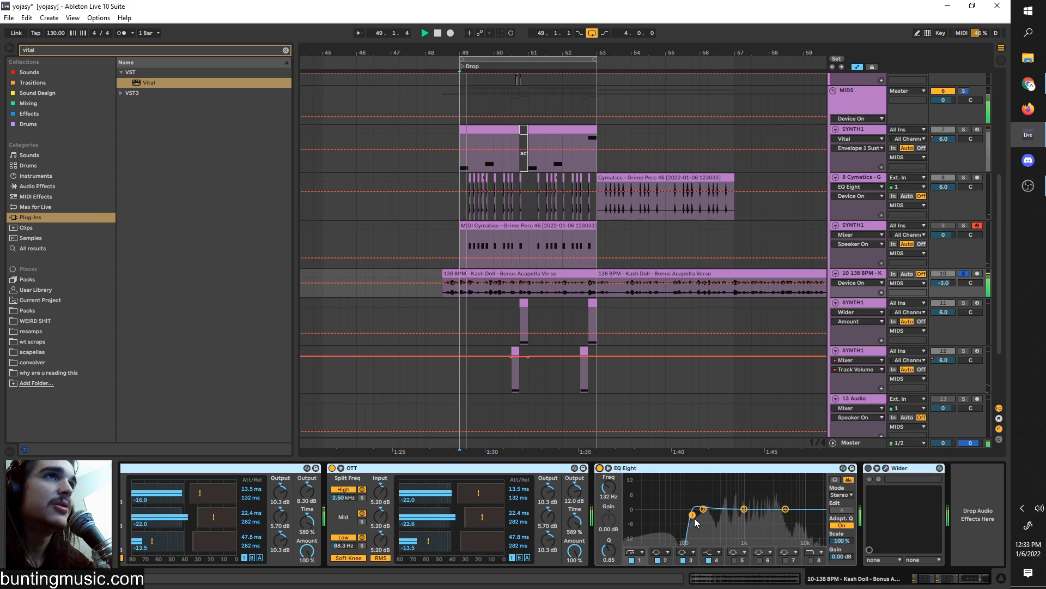
pyautogui.click(869, 468)
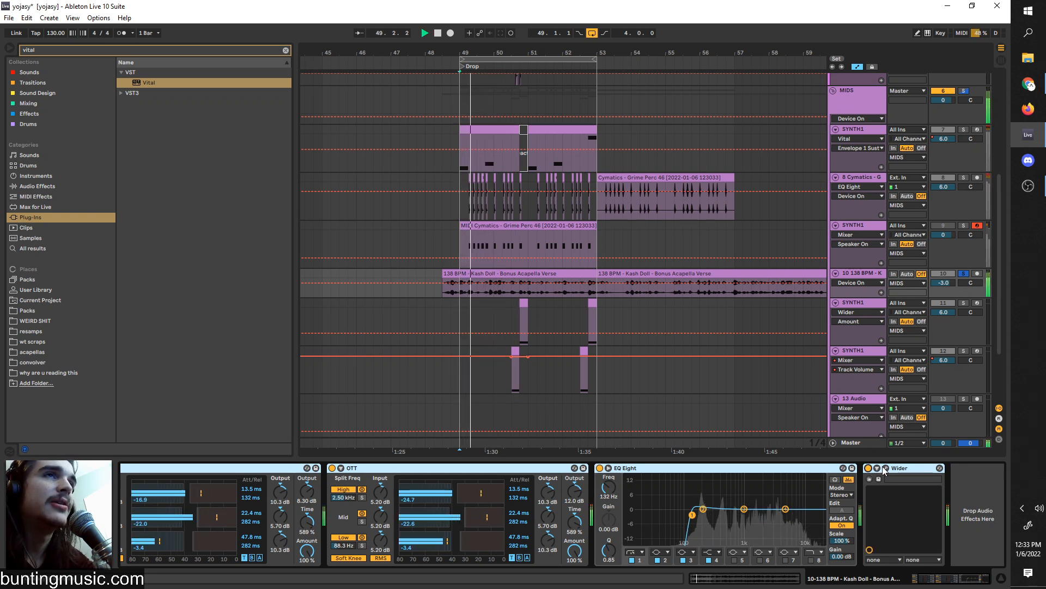
pyautogui.press('space')
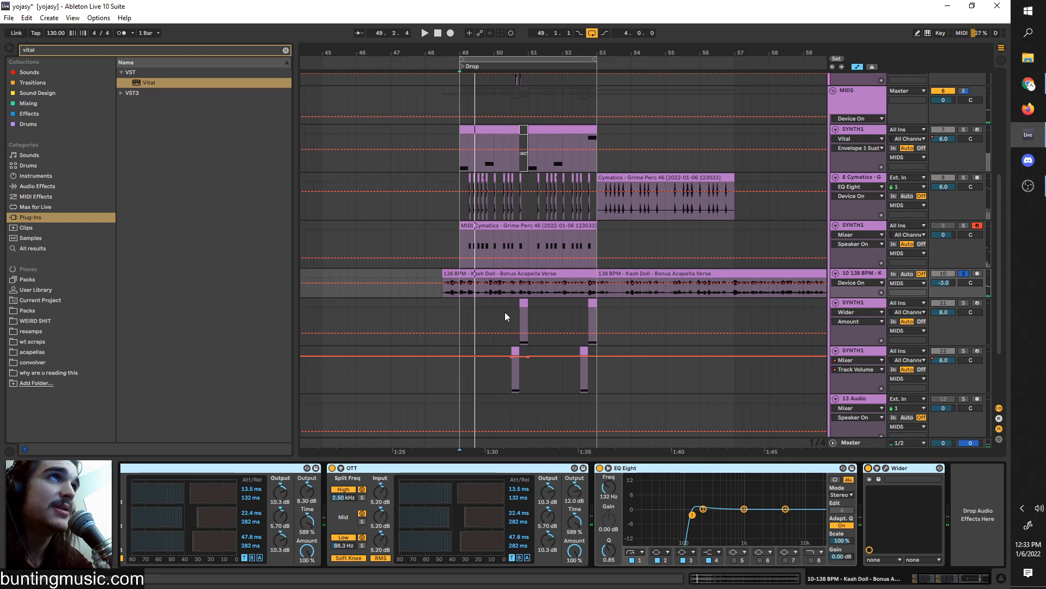
# - Unsolo the acapella, solo SYNTH1 track 12, and play its first clip from 50.3.1
pyautogui.click(963, 274)
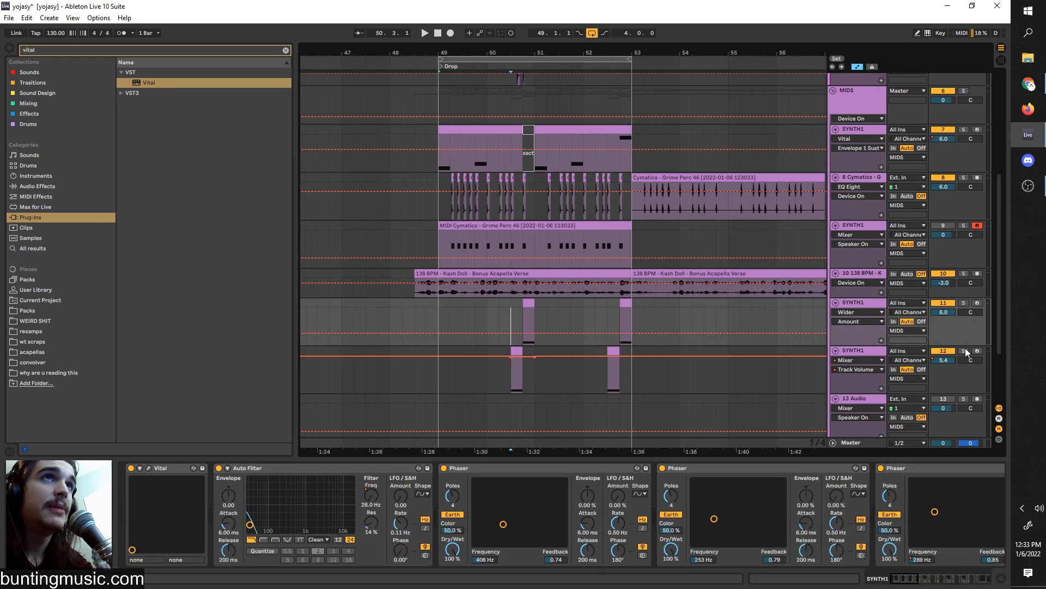
pyautogui.click(964, 351)
pyautogui.press('space')
pyautogui.scroll(5, 531, 362)
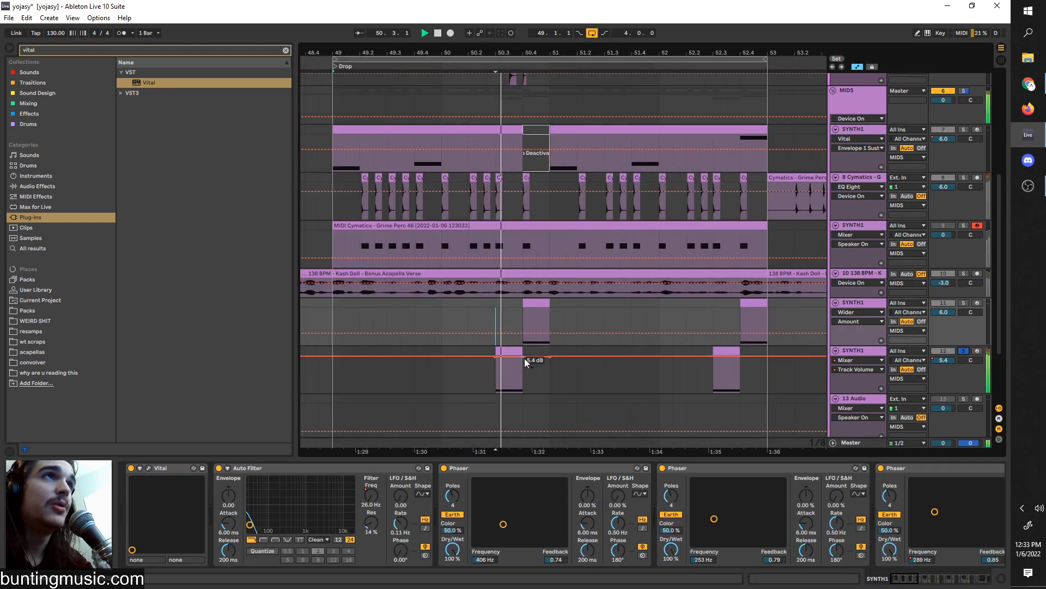
pyautogui.press('space')
# - Open the Vital instrument on SYNTH1 track 12, move its window clear, and examine its oscillators and effects page
pyautogui.click(862, 349)
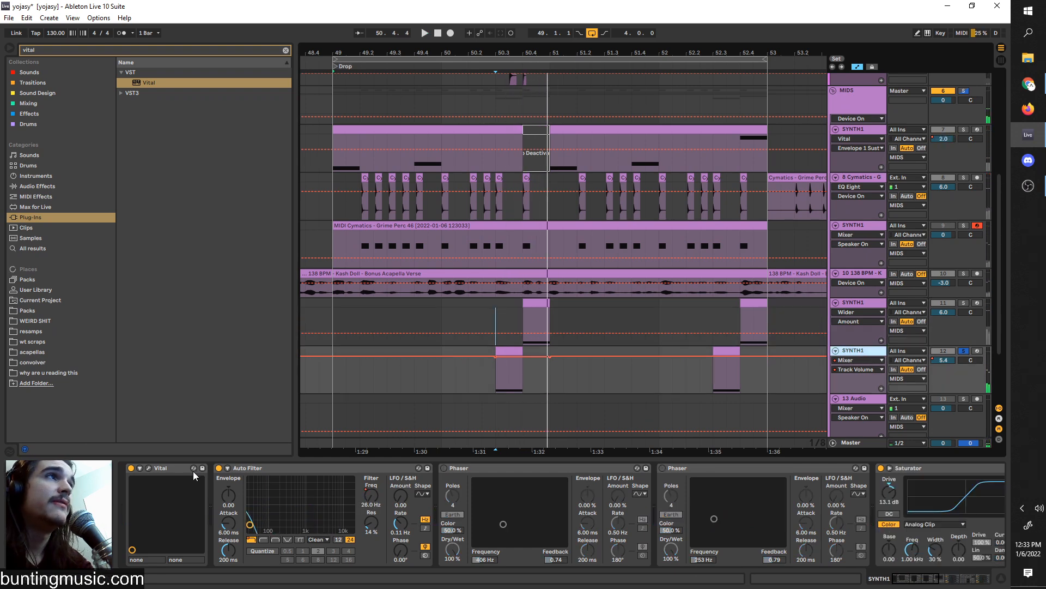
pyautogui.click(149, 467)
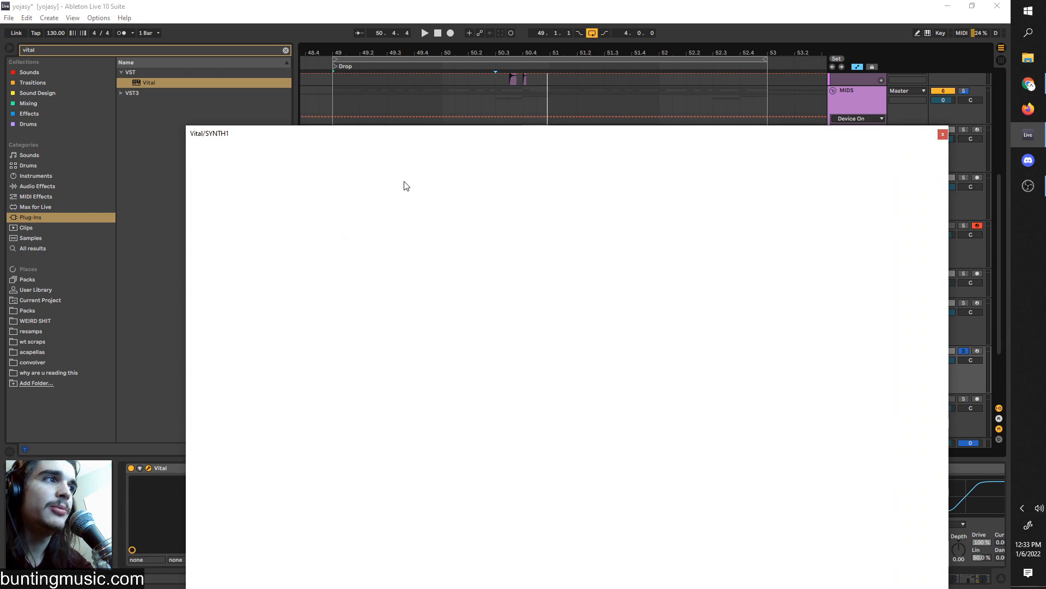
pyautogui.moveTo(406, 144); pyautogui.dragTo(414, 96)
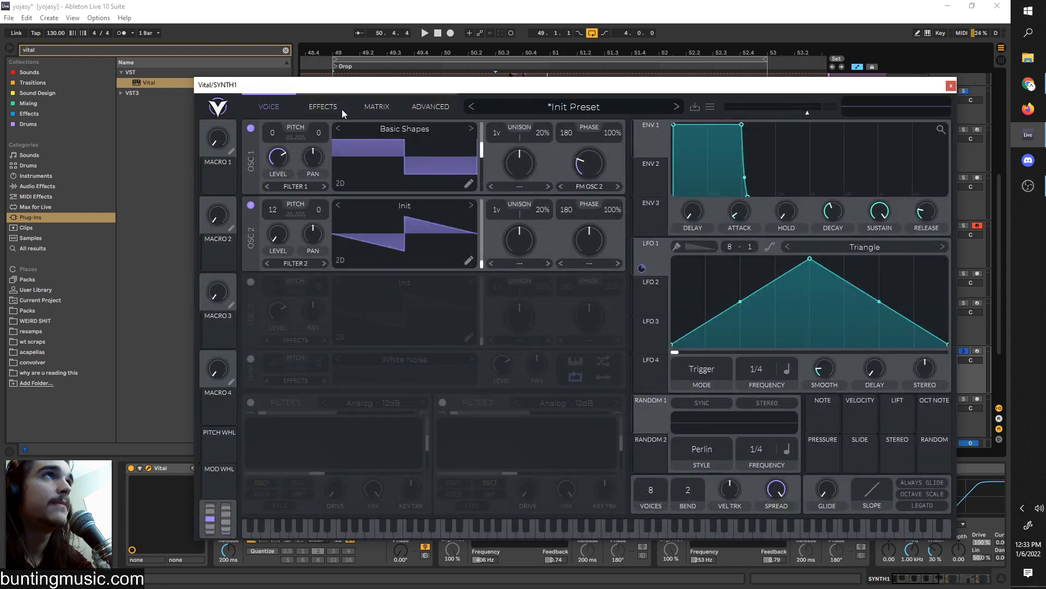
pyautogui.click(330, 106)
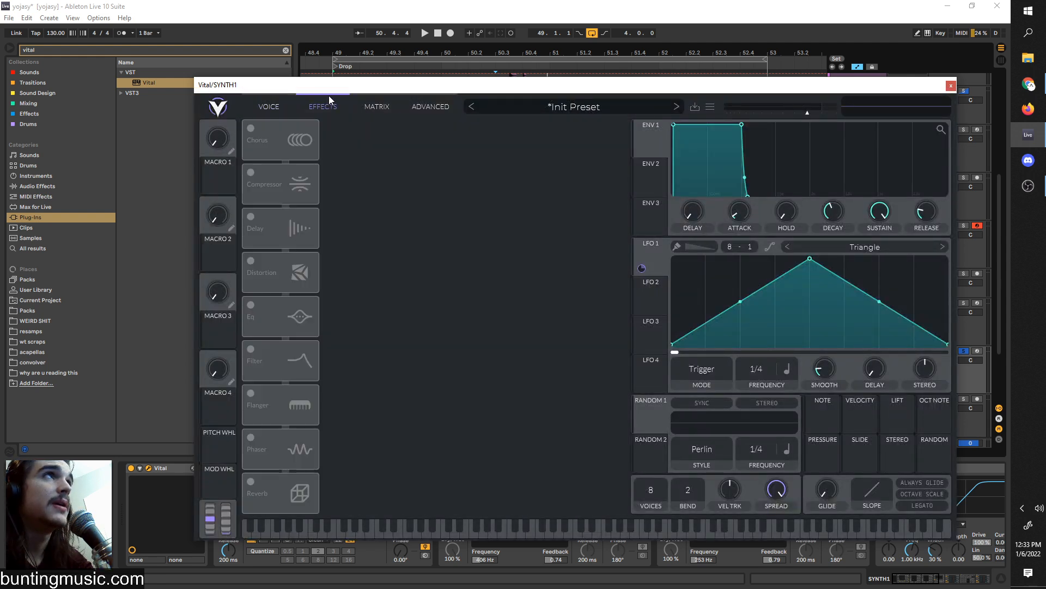
# - Show Vital's voice page, move its window clear of the devices, and toggle SYNTH1's effects off and on while reviewing the chain
pyautogui.click(282, 102)
pyautogui.moveTo(293, 86); pyautogui.dragTo(383, 29)
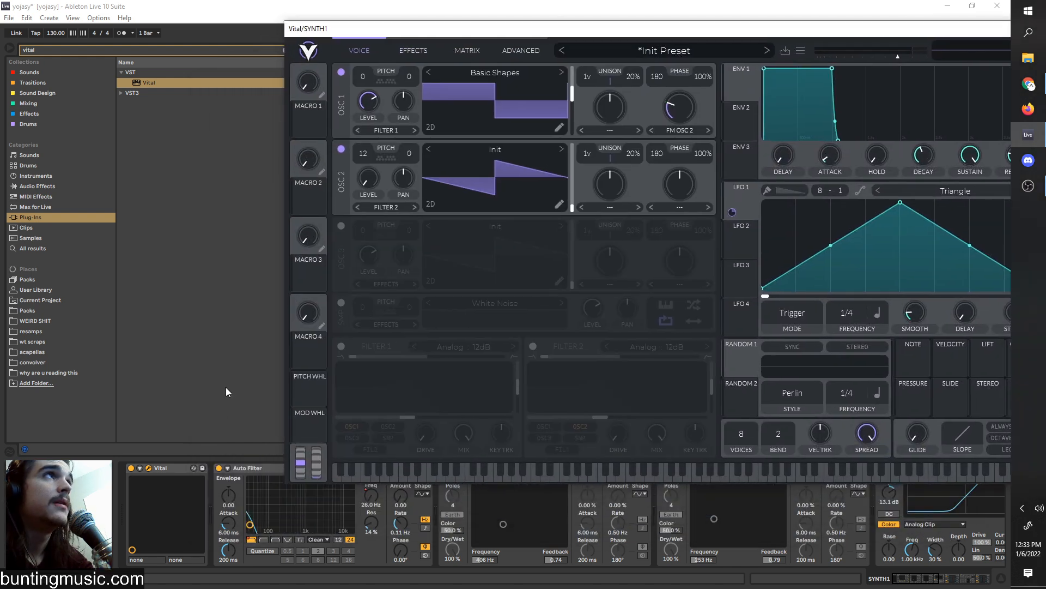
pyautogui.click(252, 467)
pyautogui.scroll(-5, 253, 469)
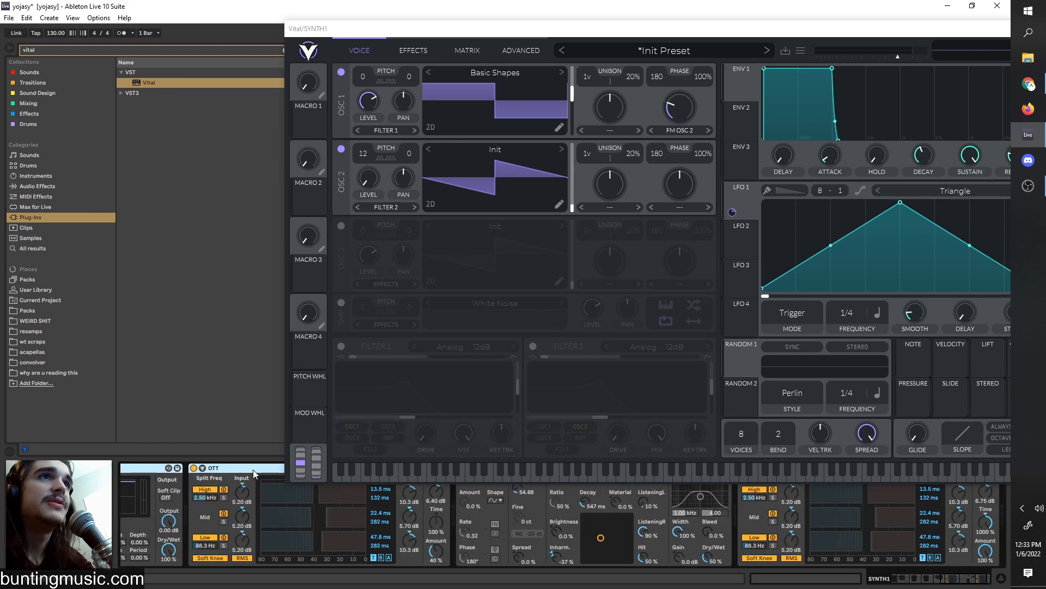
pyautogui.press('0')
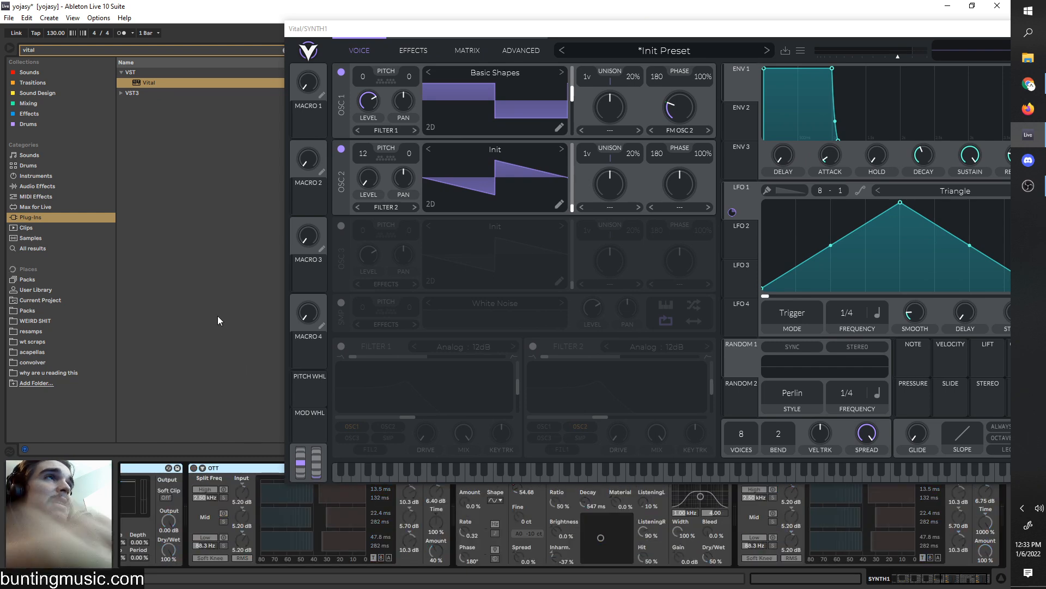
pyautogui.press('0')
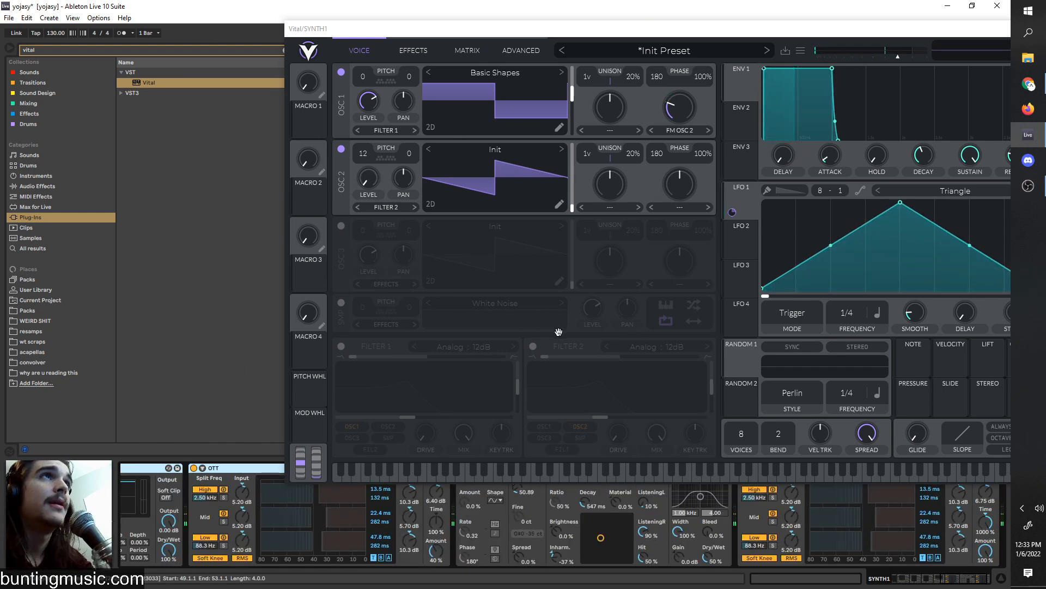
pyautogui.scroll(5, 532, 542)
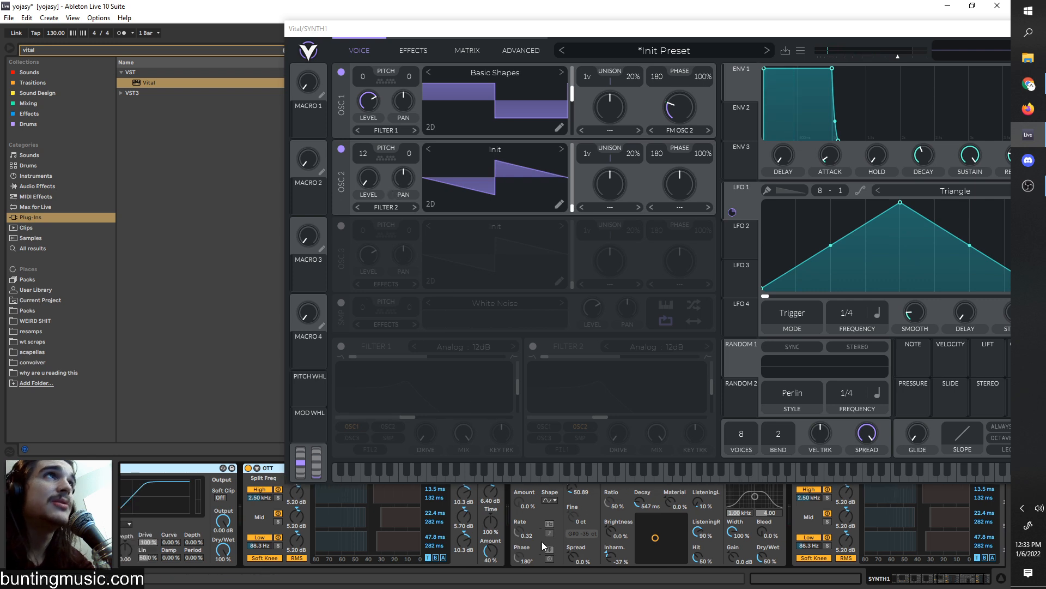
pyautogui.scroll(5, 500, 520)
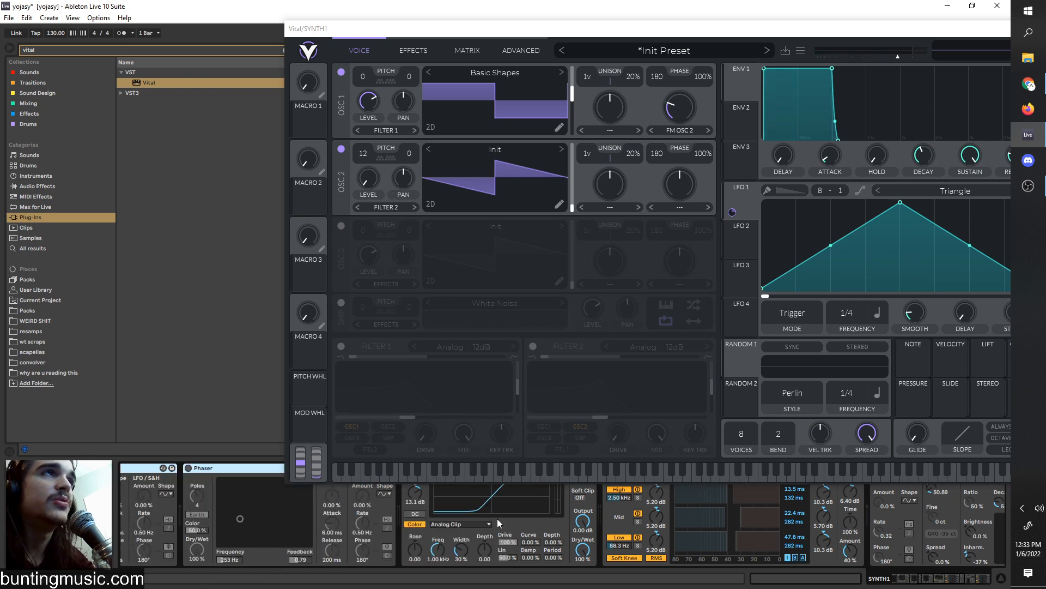
# - Open the wavetable list of OSC 1 in Vital
pyautogui.click(748, 196)
pyautogui.click(523, 41)
pyautogui.click(371, 46)
pyautogui.click(505, 75)
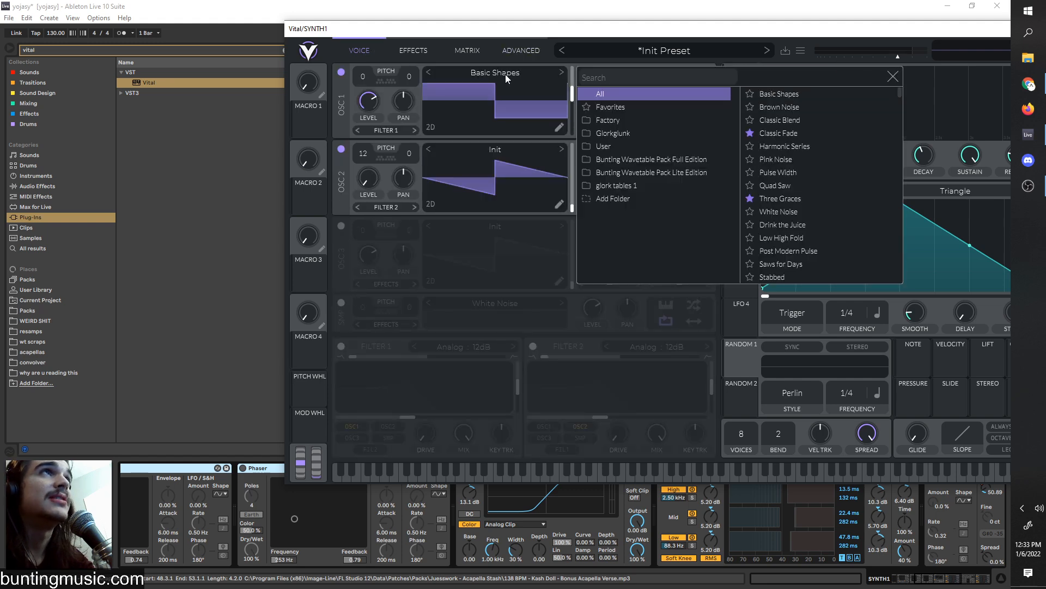
# - Deactivate SYNTH1's effects, turn off Vital's OSC 2, and play the dry OSC 1 on its own
pyautogui.click(261, 498)
pyautogui.moveTo(294, 518); pyautogui.dragTo(317, 518)
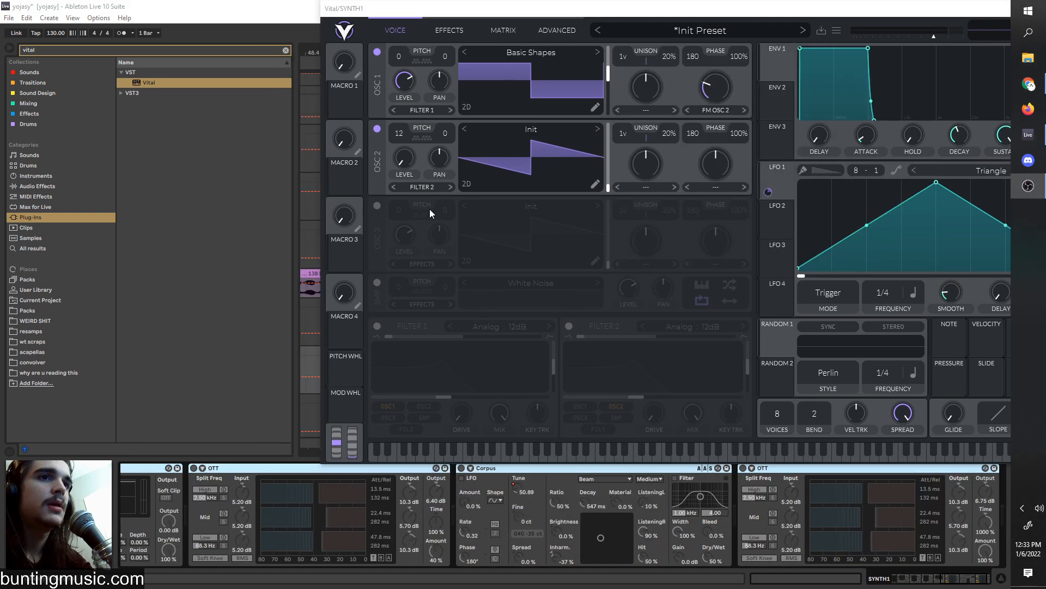
pyautogui.click(377, 129)
pyautogui.moveTo(439, 11); pyautogui.dragTo(324, 88)
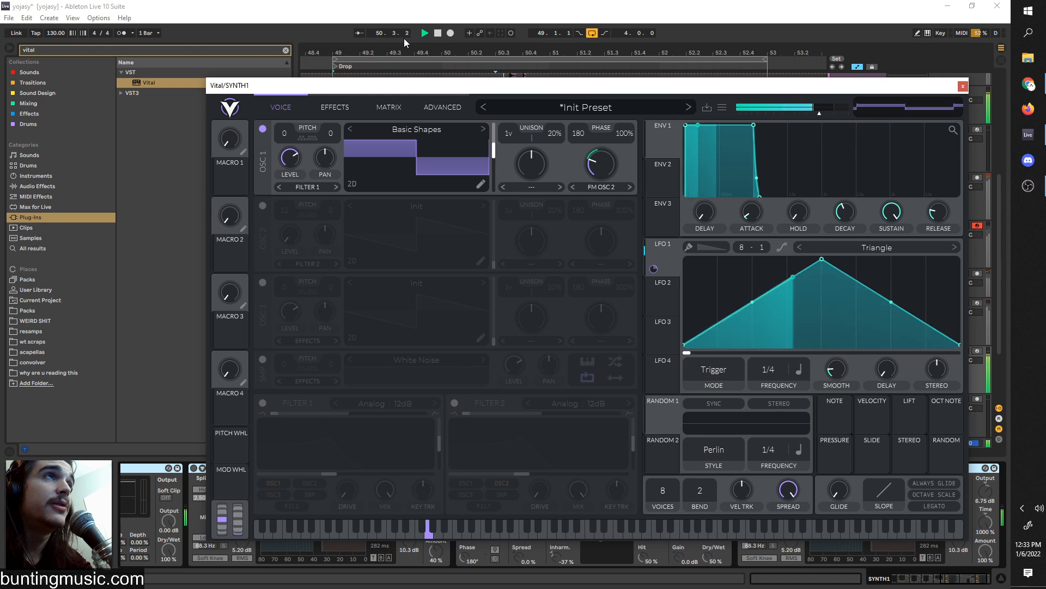
pyautogui.press('space')
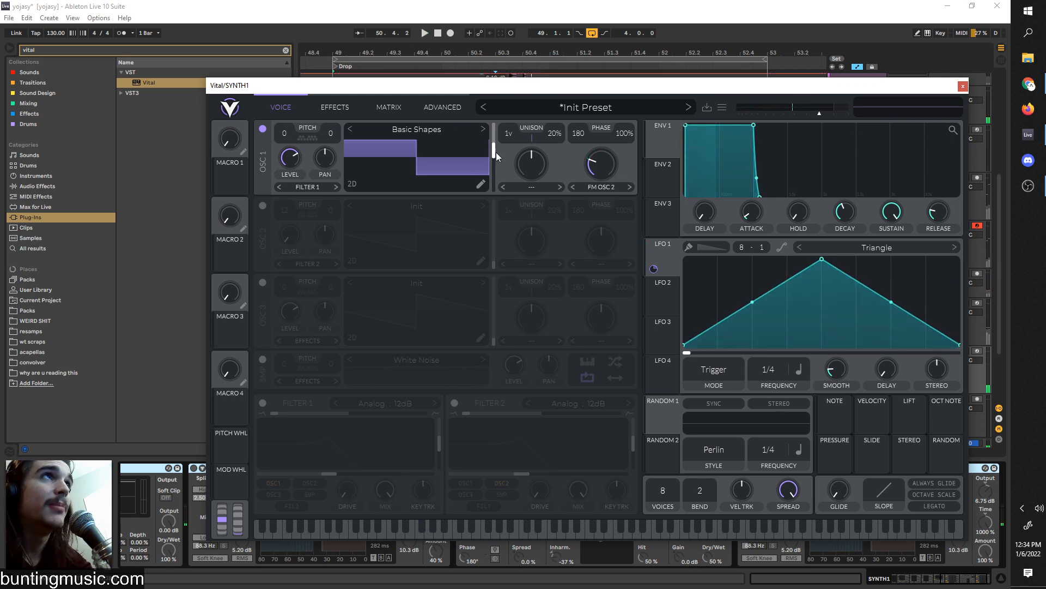
# - Set OSC 1's wavetable frame to 168.5, and look over its wavetable list without choosing another table
pyautogui.press('space')
pyautogui.moveTo(492, 159); pyautogui.dragTo(495, 144)
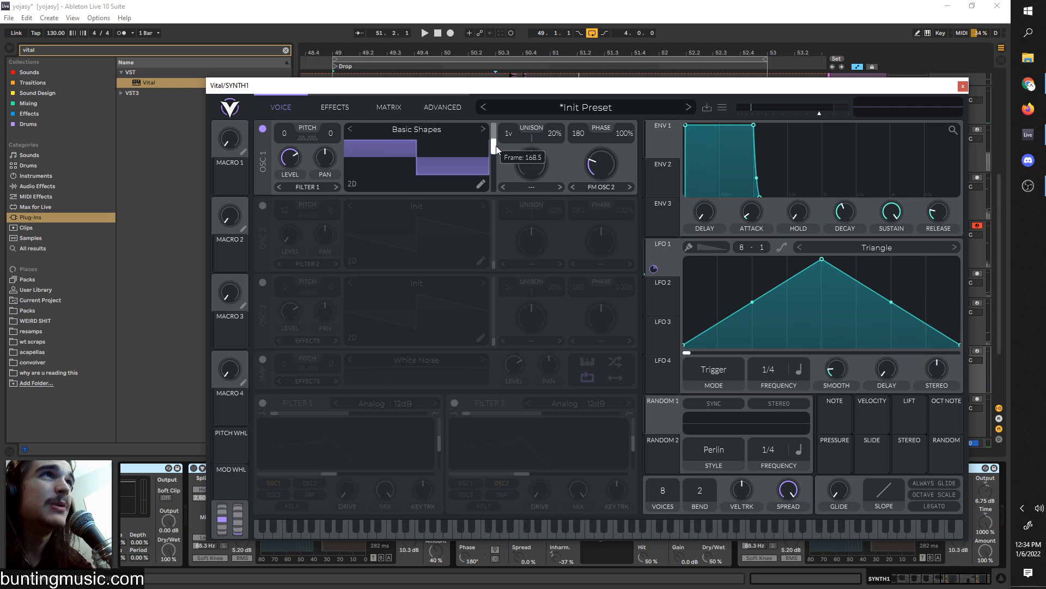
pyautogui.click(453, 128)
pyautogui.click(815, 133)
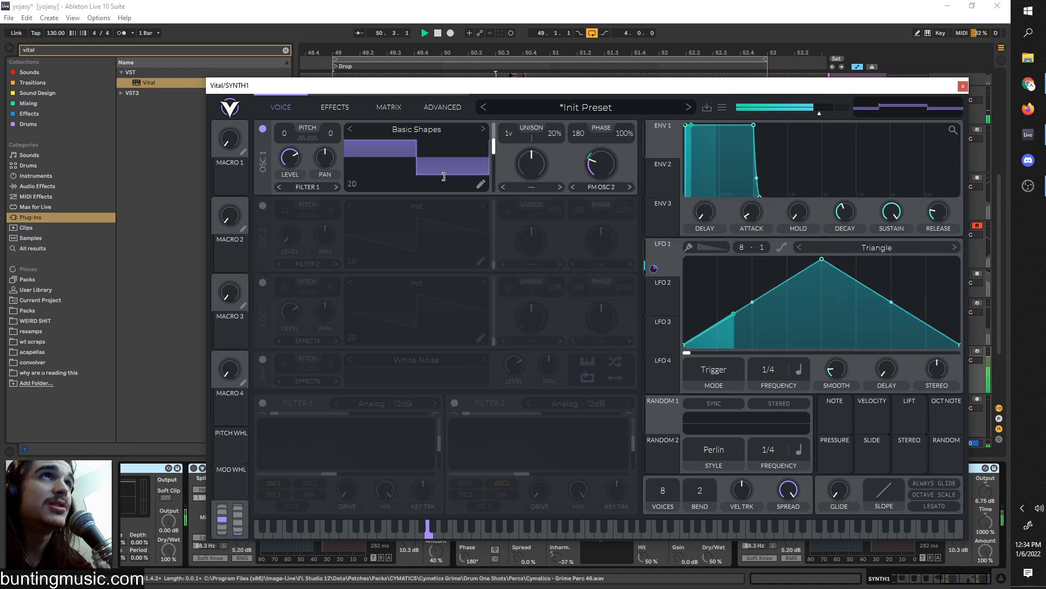
# - Compare the sound with OSC 2 on and off, choose FM Osc 2 for OSC 1, and leave OSC 2 on
pyautogui.click(263, 209)
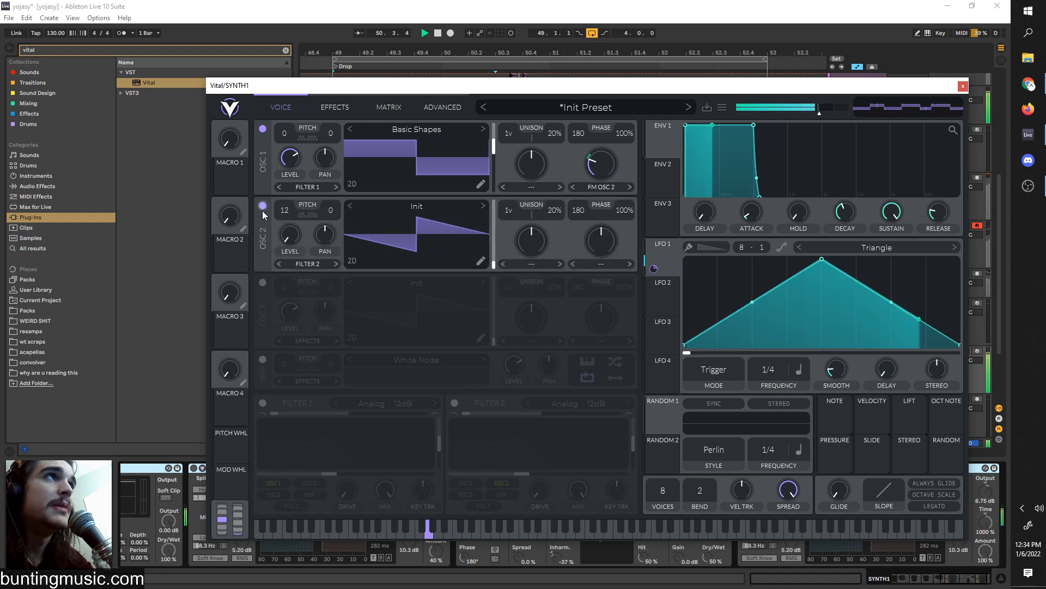
pyautogui.click(263, 209)
pyautogui.click(615, 189)
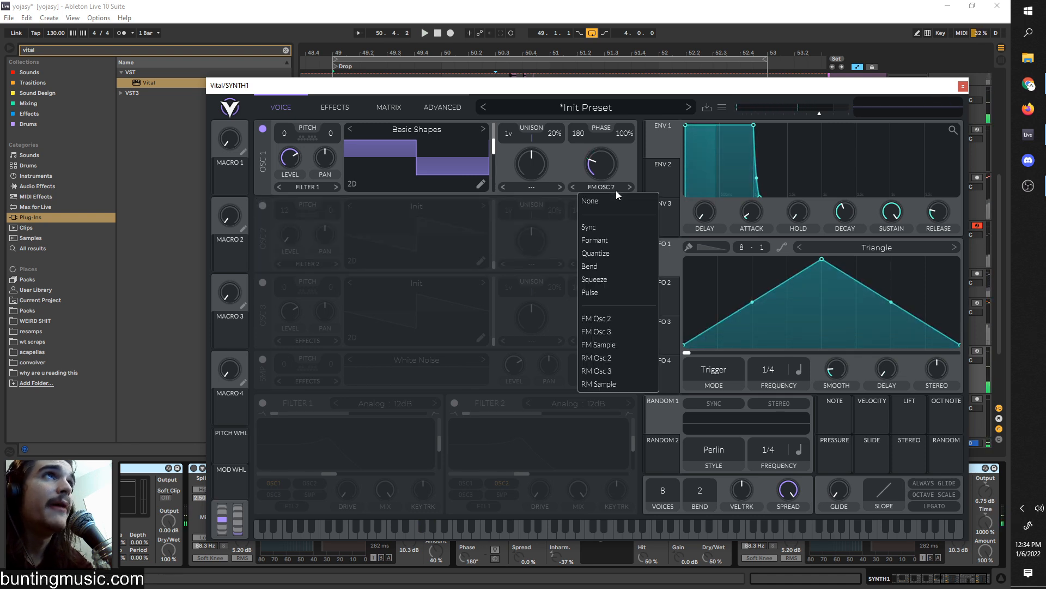
pyautogui.click(600, 318)
pyautogui.click(262, 206)
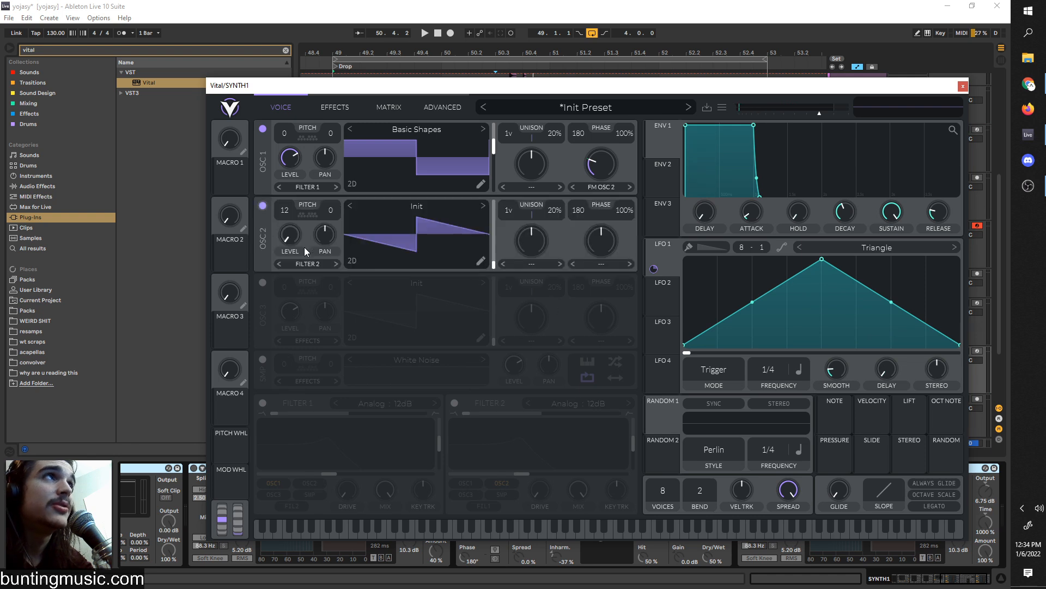
pyautogui.moveTo(290, 234); pyautogui.dragTo(293, 236)
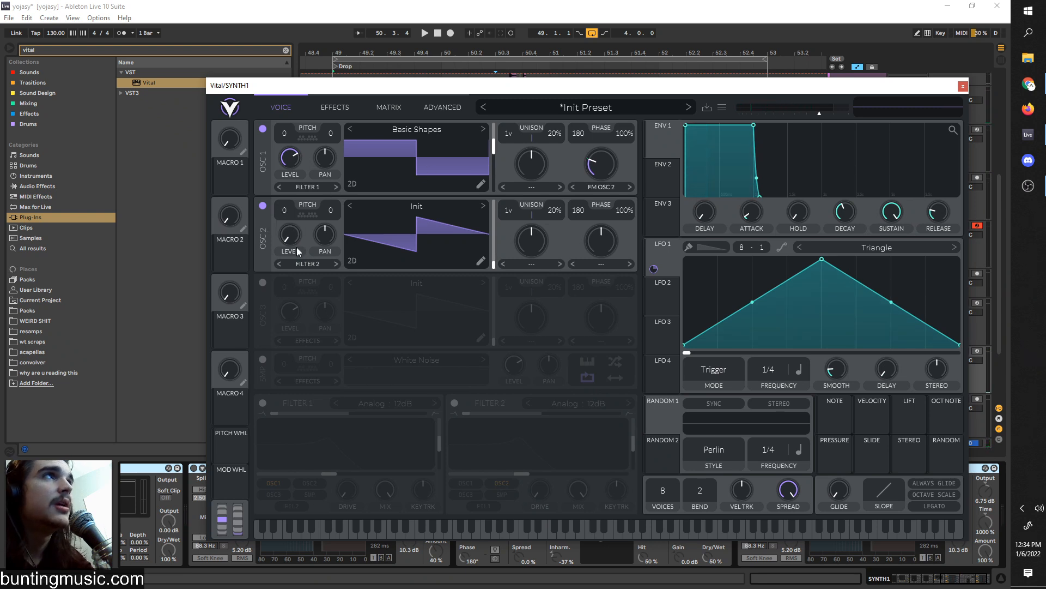
pyautogui.moveTo(289, 208); pyautogui.dragTo(289, 217)
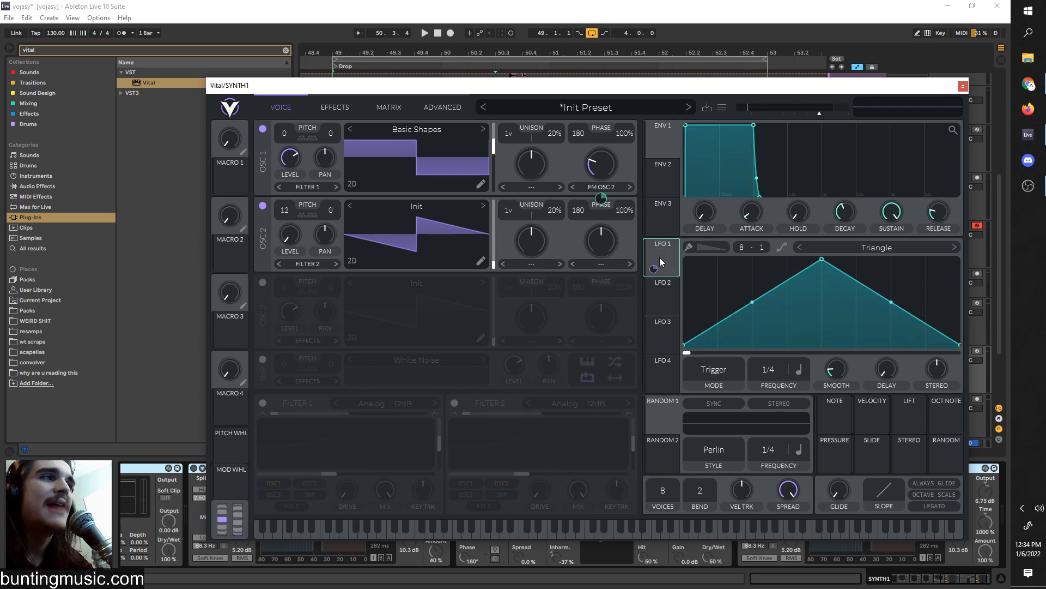
# - Remove the LFO 1 modulation from OSC 1's FM amount, reassign LFO 1 to it, and play the result
pyautogui.rightClick(594, 163)
pyautogui.click(619, 226)
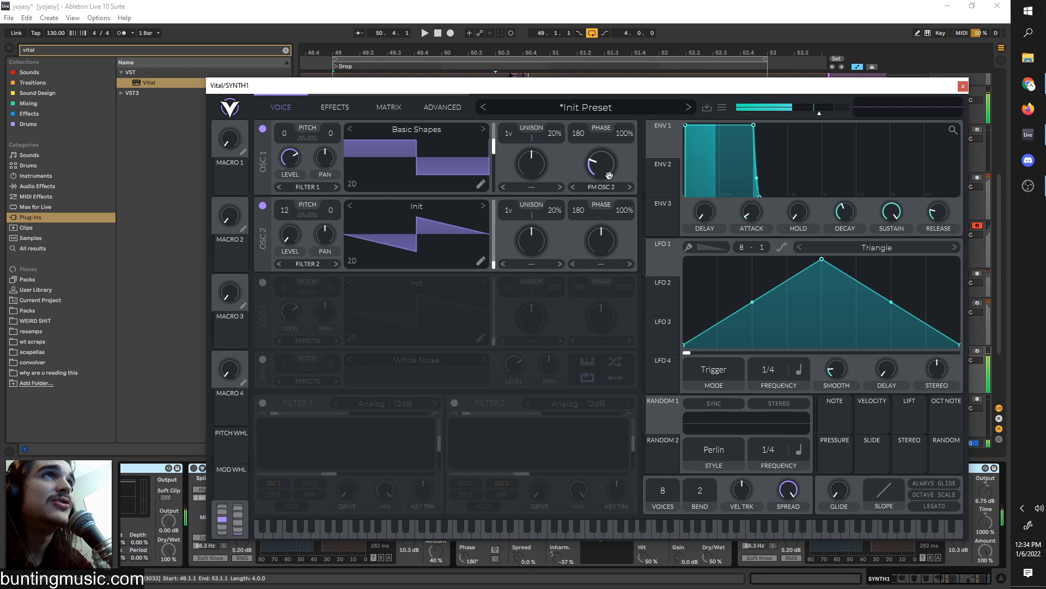
pyautogui.moveTo(660, 256); pyautogui.dragTo(598, 172)
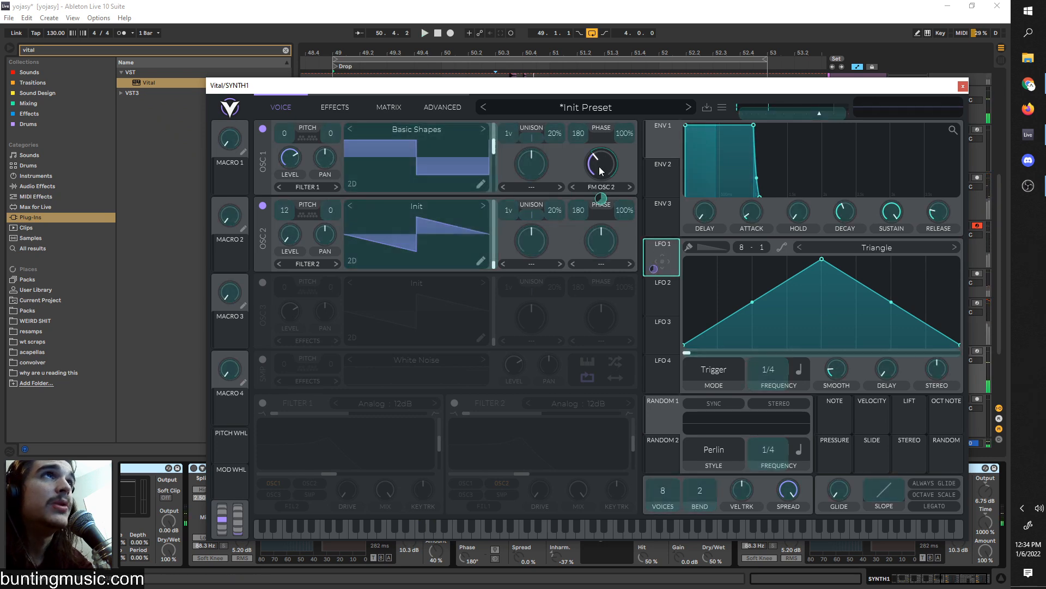
pyautogui.press('space')
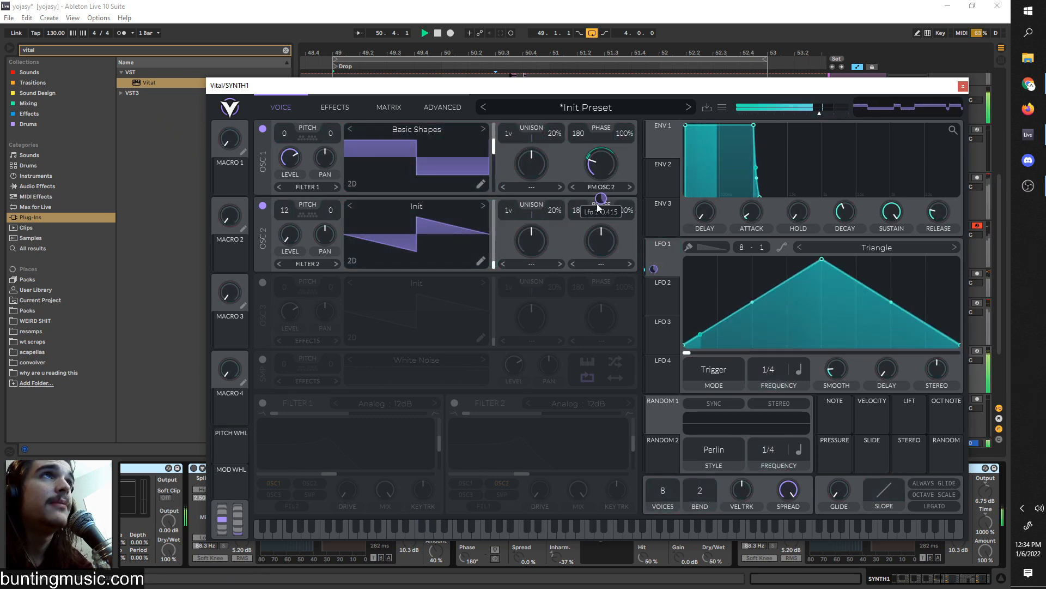
pyautogui.click(602, 191)
pyautogui.click(582, 182)
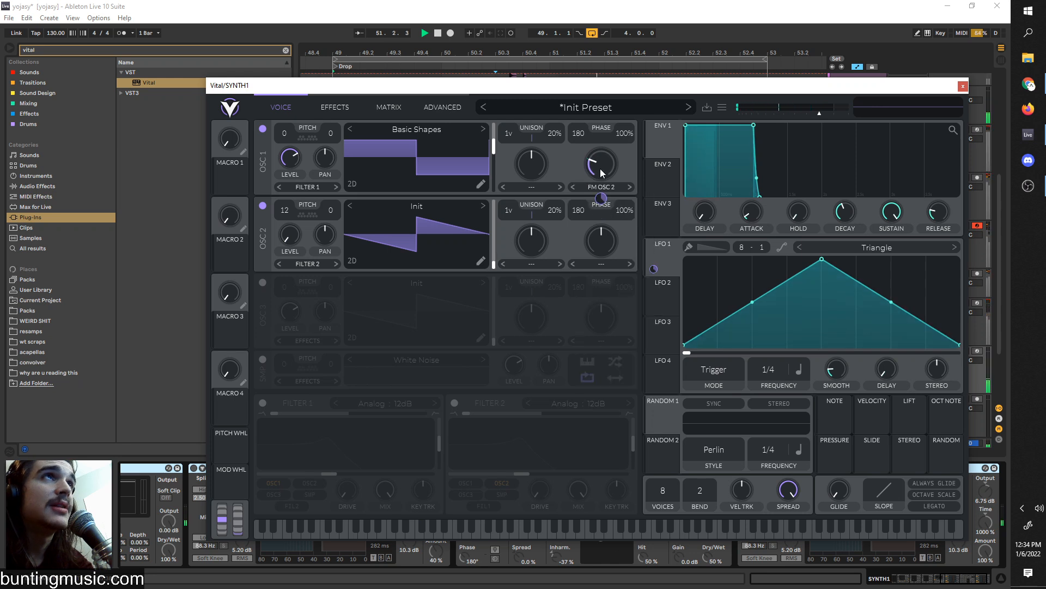
# - Set OSC 1's FM amount to 24.45% and play the modulated sound
pyautogui.press('space')
pyautogui.moveTo(603, 173); pyautogui.dragTo(603, 175)
pyautogui.press('space')
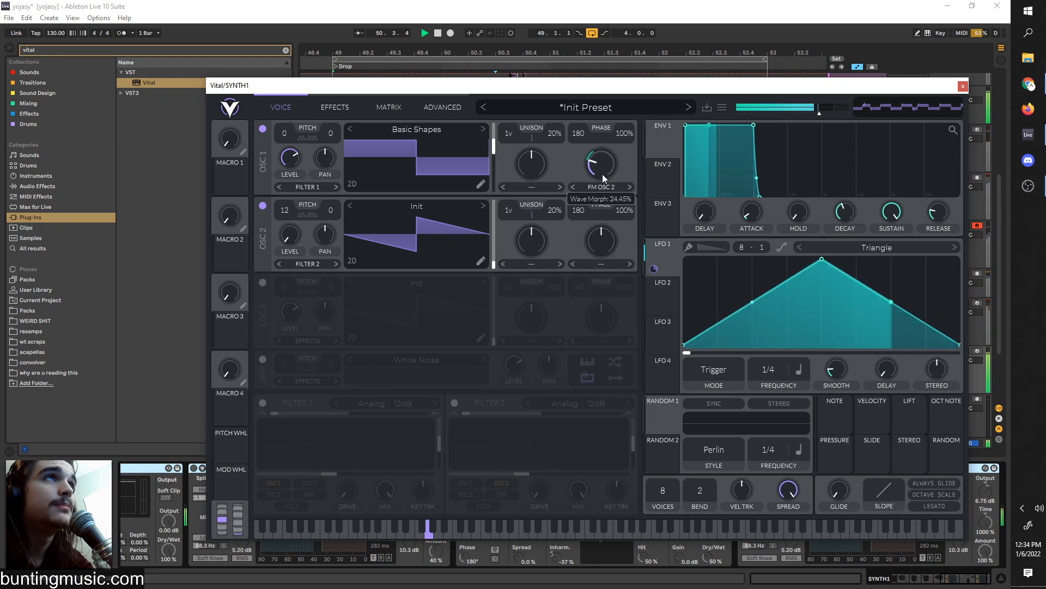
pyautogui.press('space')
pyautogui.press('space')
pyautogui.press('space')
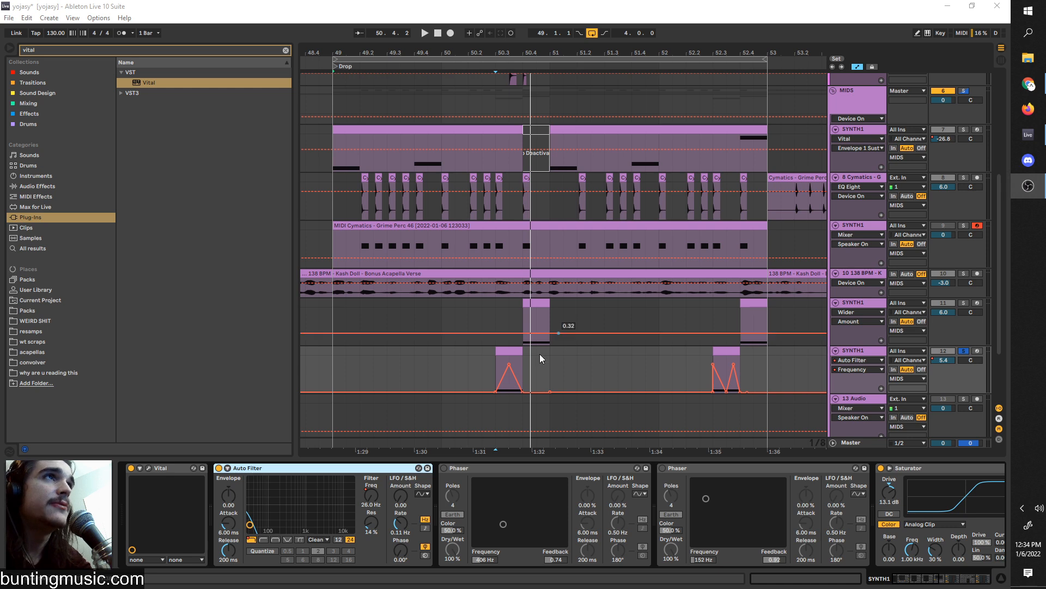
# - Play SYNTH1 track 12's first clip from 50.3.1 with the Auto Filter active
pyautogui.click(495, 369)
pyautogui.press('space')
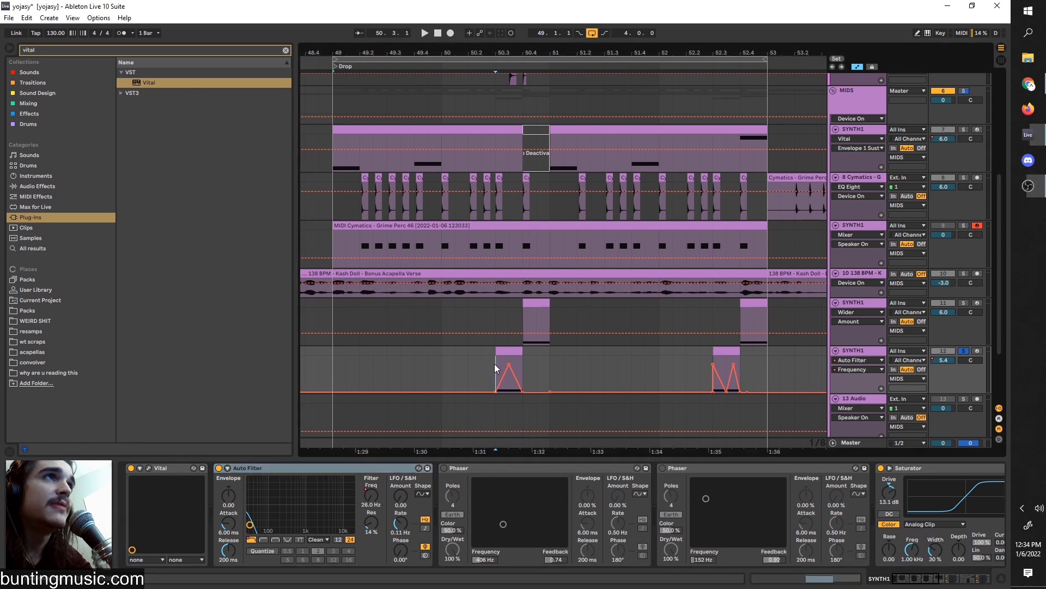
pyautogui.press('space')
pyautogui.press('space')
pyautogui.press('space')
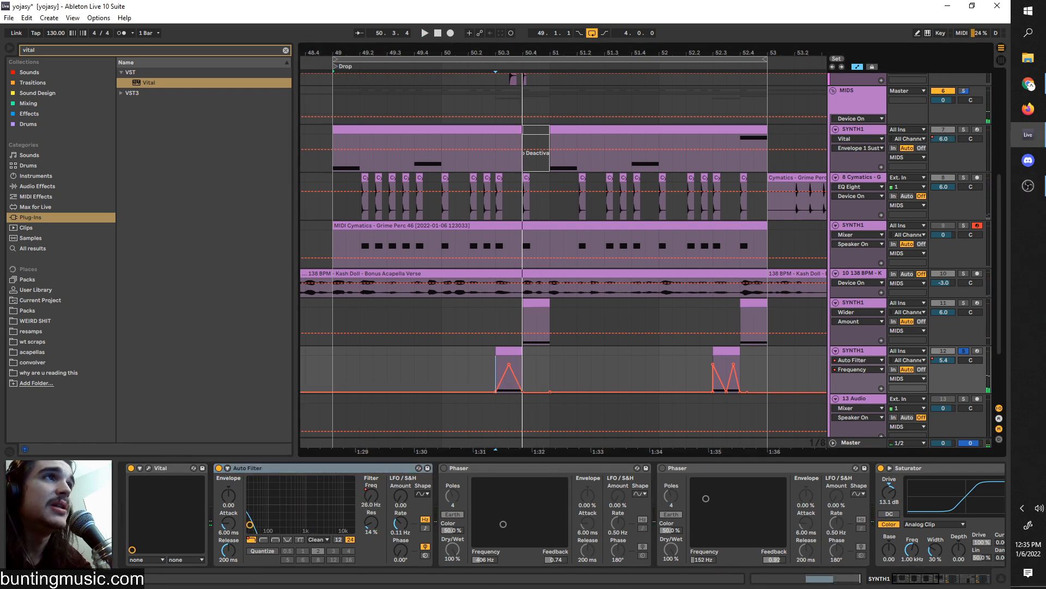
# - Play the first clip repeatedly from its start while sweeping the Auto Filter's frequency by hand
pyautogui.keyDown('ctrl'); pyautogui.scroll(4, 477, 391); pyautogui.keyUp('ctrl')
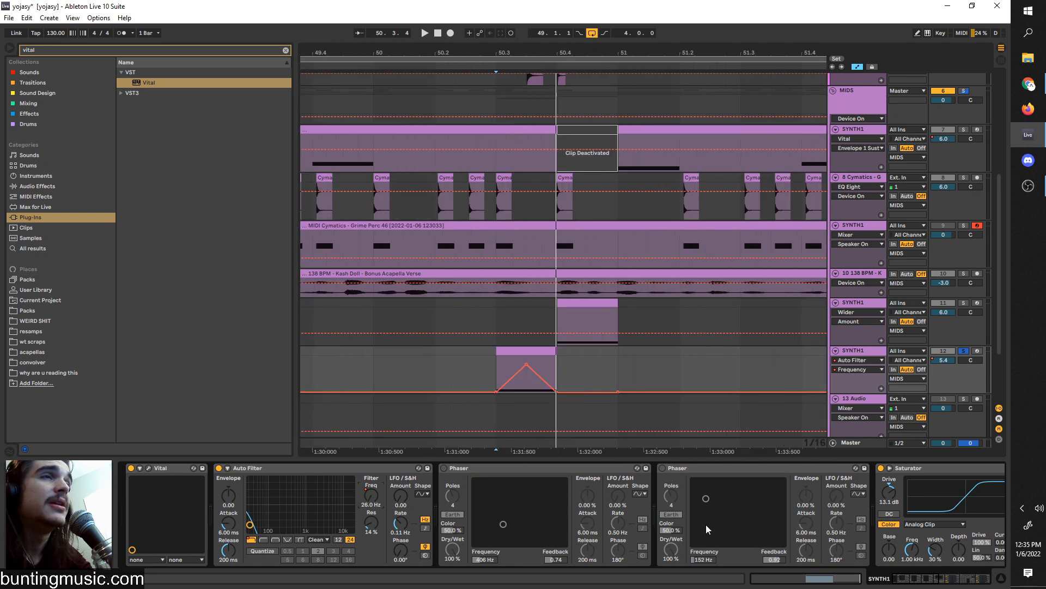
pyautogui.click(915, 581)
pyautogui.click(876, 472)
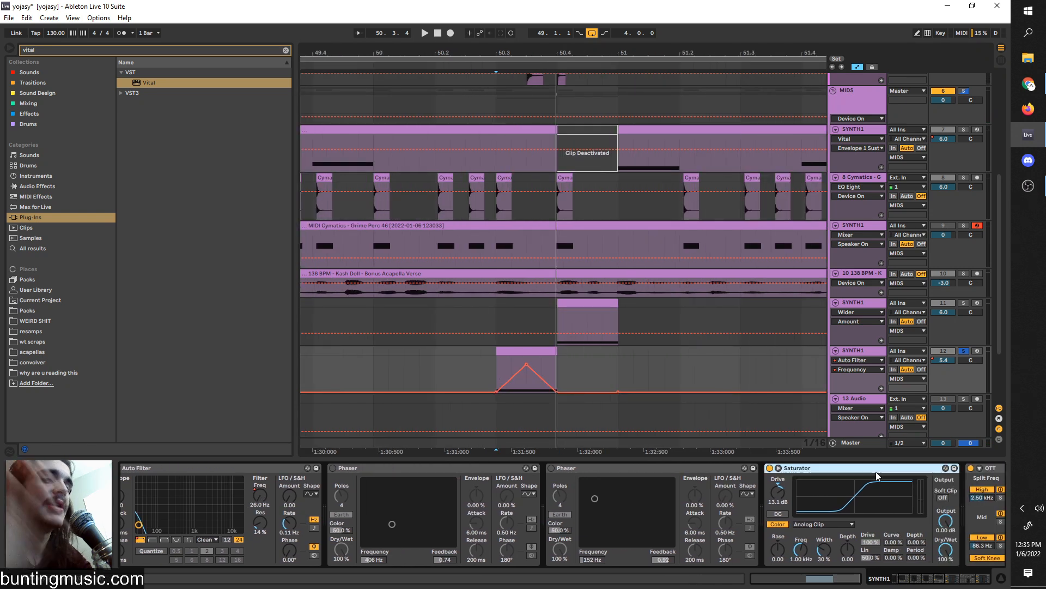
pyautogui.click(495, 366)
pyautogui.press('space')
pyautogui.moveTo(258, 503); pyautogui.dragTo(259, 537)
pyautogui.press('space')
pyautogui.press('space')
pyautogui.press('space')
pyautogui.press('space')
pyautogui.press('space')
pyautogui.press('space')
pyautogui.press('space')
pyautogui.press('space')
pyautogui.press('space')
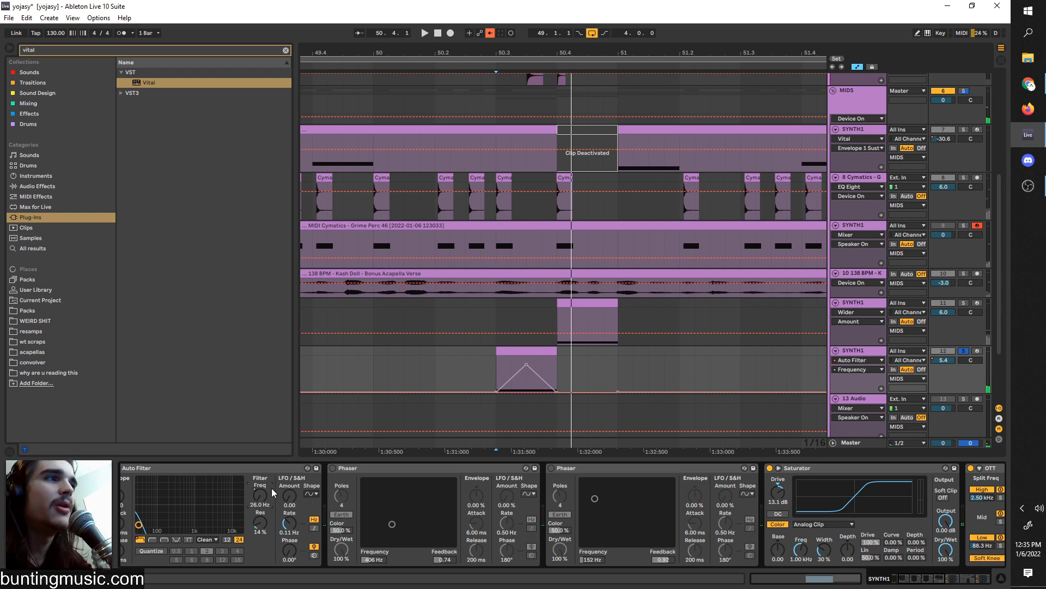
# - Adjust the Auto Filter's frequency once more and replay the clip several times to compare
pyautogui.press('space')
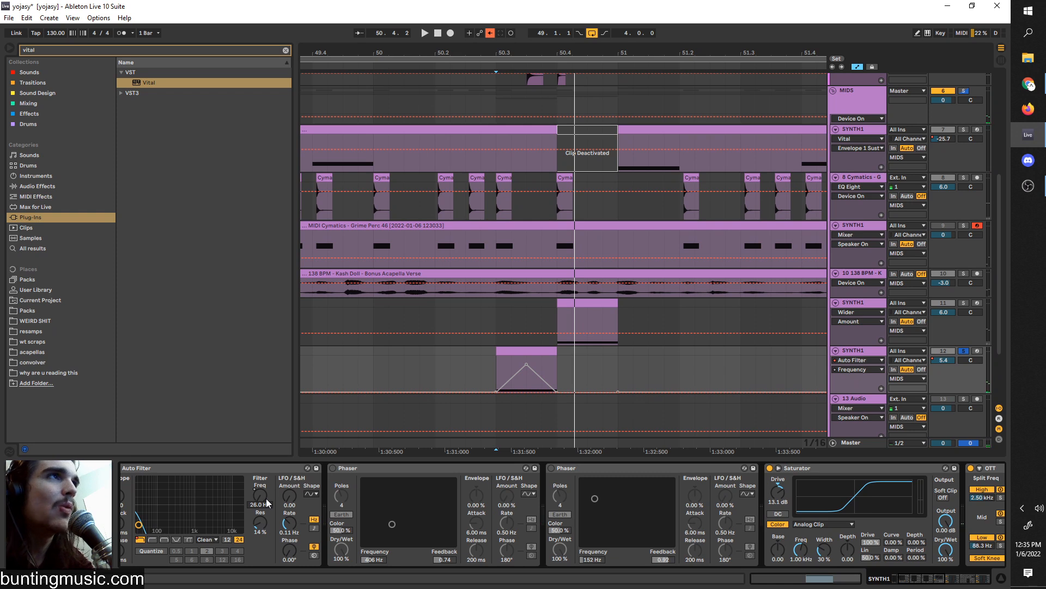
pyautogui.press('space')
pyautogui.moveTo(267, 497)
pyautogui.mouseDown()
pyautogui.moveTo(267, 436)
pyautogui.moveTo(271, 500)
pyautogui.mouseUp()
pyautogui.press('space')
pyautogui.press('space')
pyautogui.press('space')
pyautogui.press('space')
pyautogui.press('space')
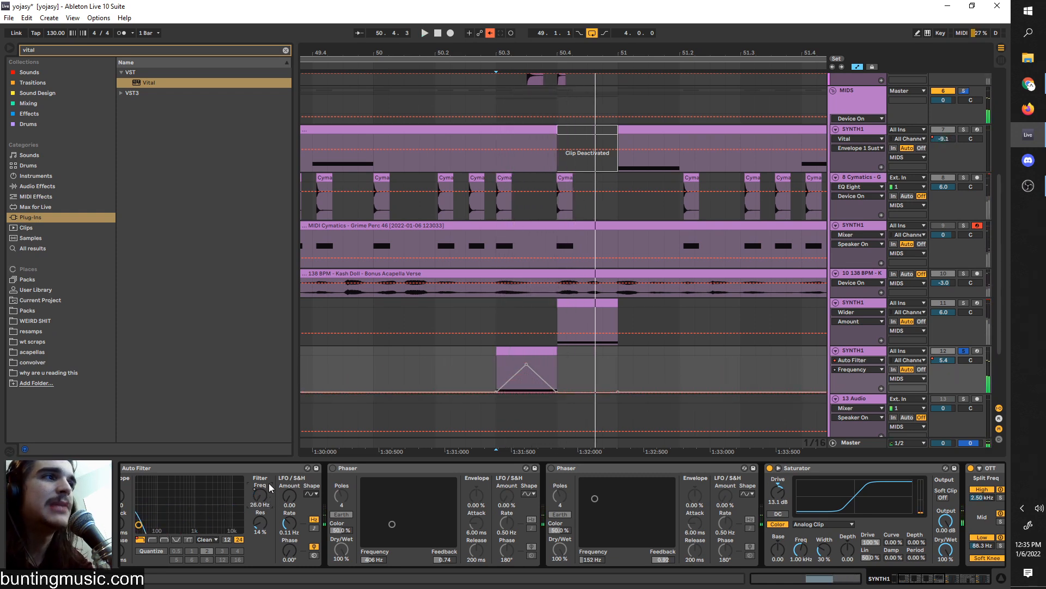
# - Re-enable the overridden automation and play the clip with the Saturator on and off
pyautogui.hscroll(2, 903, 525)
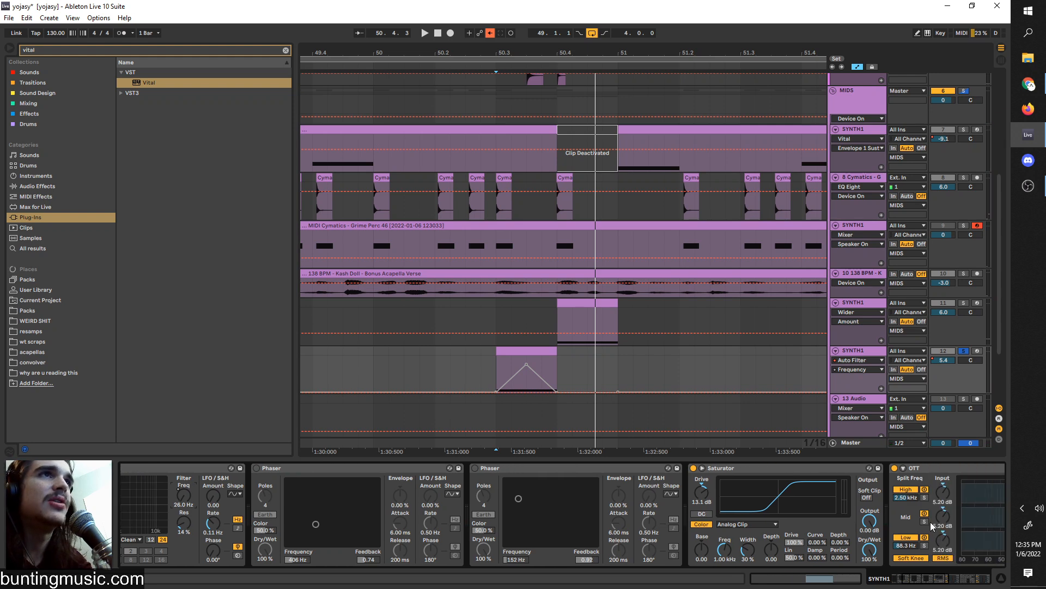
pyautogui.moveTo(929, 576)
pyautogui.mouseDown()
pyautogui.moveTo(962, 584)
pyautogui.moveTo(932, 586)
pyautogui.mouseUp()
pyautogui.click(506, 468)
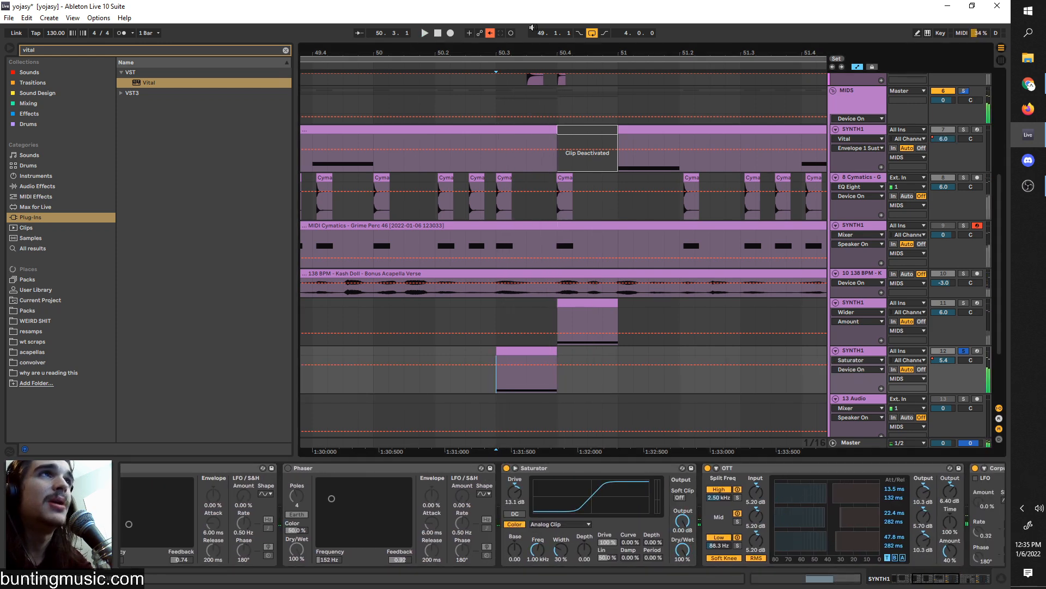
pyautogui.click(490, 33)
pyautogui.press('space')
pyautogui.press('space')
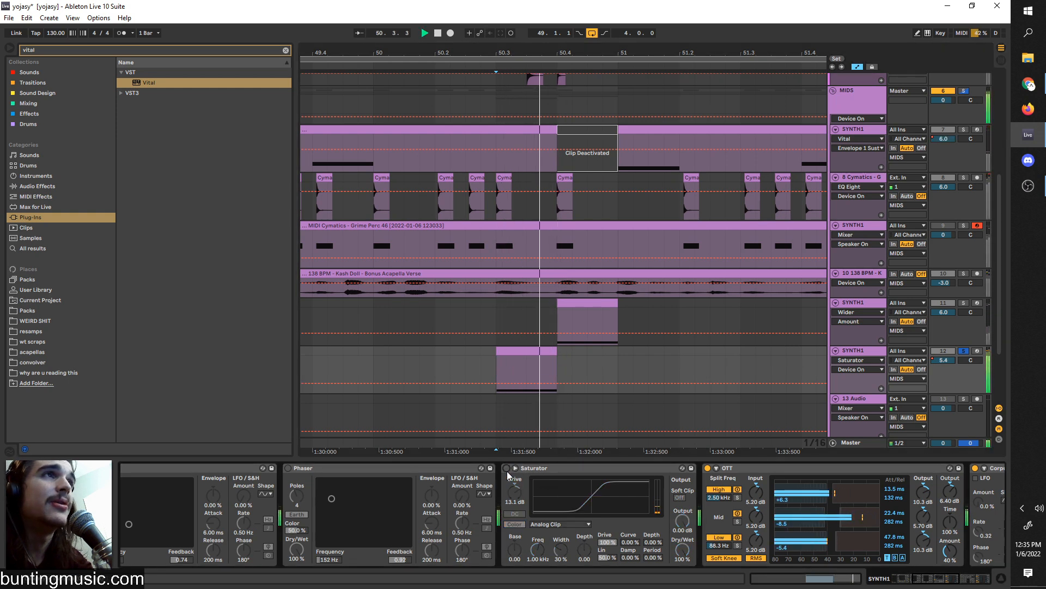
# - Turn off the Corpus and the OTT devices that follow the Saturator on SYNTH1 track 12
pyautogui.hscroll(4, 549, 484)
pyautogui.click(822, 468)
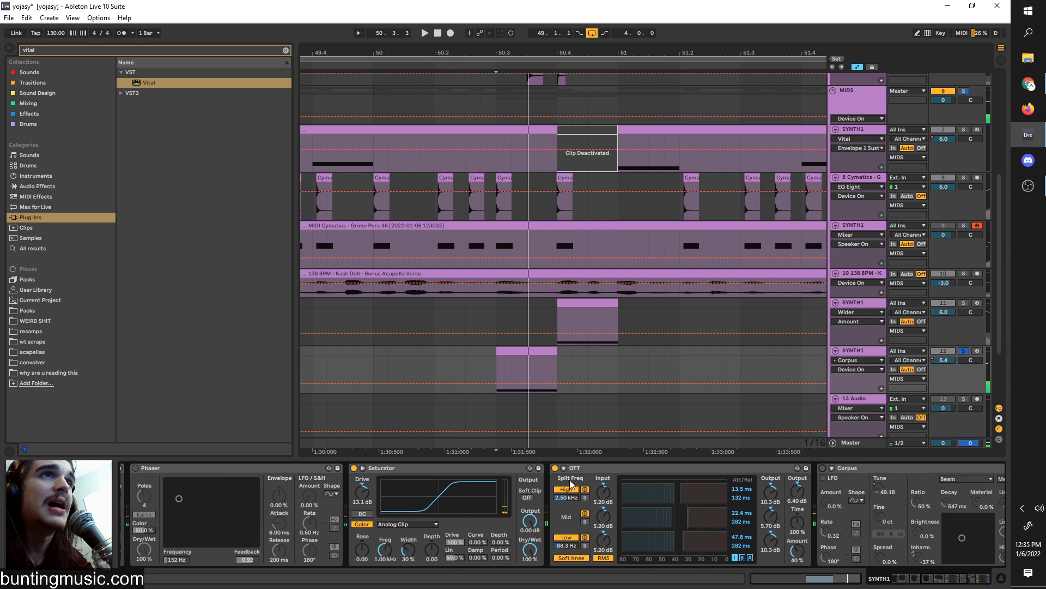
pyautogui.click(554, 468)
pyautogui.click(555, 468)
pyautogui.scroll(-1, 818, 501)
pyautogui.click(908, 469)
# - Play the clip while toggling the Saturator, and leave it enabled
pyautogui.press('space')
pyautogui.scroll(3, 447, 513)
pyautogui.press('space')
pyautogui.press('space')
pyautogui.click(245, 469)
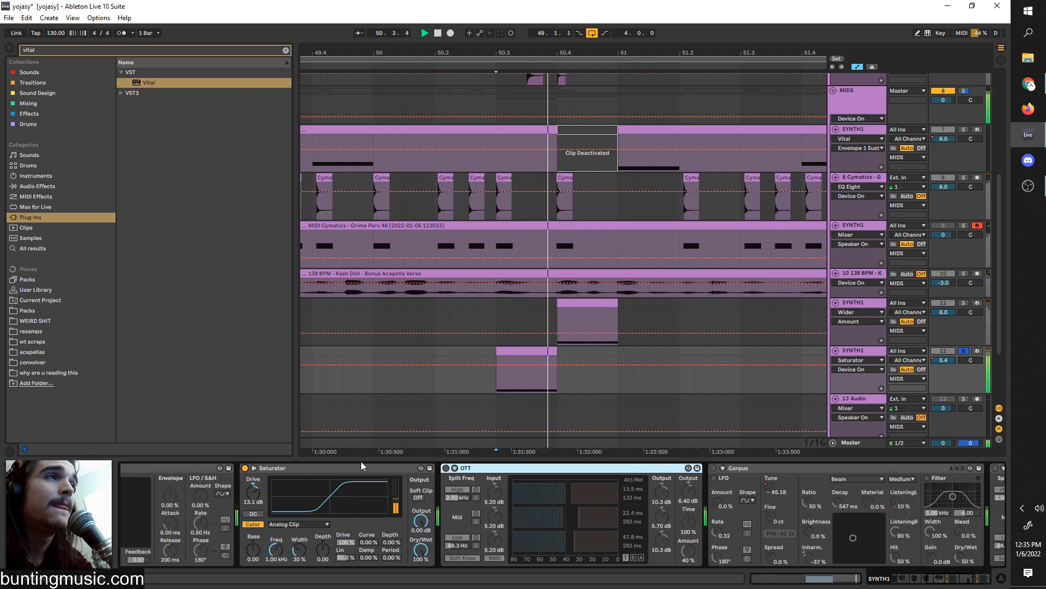
# - Turn on the OTT after the Saturator and the Corpus on SYNTH1 track 12, and play the clip
pyautogui.click(446, 468)
pyautogui.scroll(-1, 614, 490)
pyautogui.click(637, 468)
pyautogui.press('space')
# - Show the Corpus Tune automation on track 12, enlarge its lane and play the clip several times
pyautogui.click(696, 490)
pyautogui.press('space')
pyautogui.press('space')
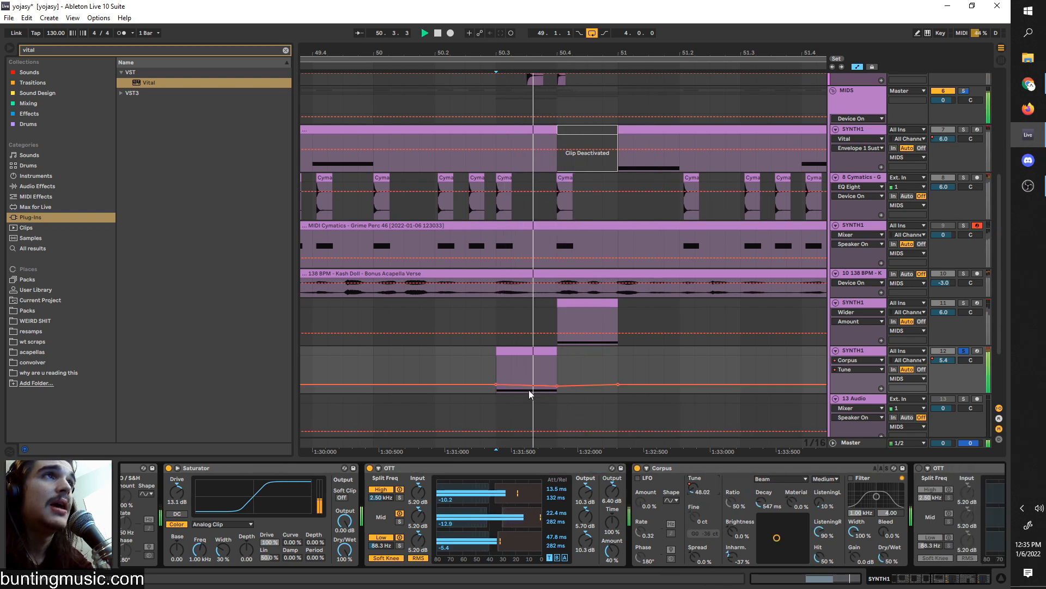
pyautogui.press('space')
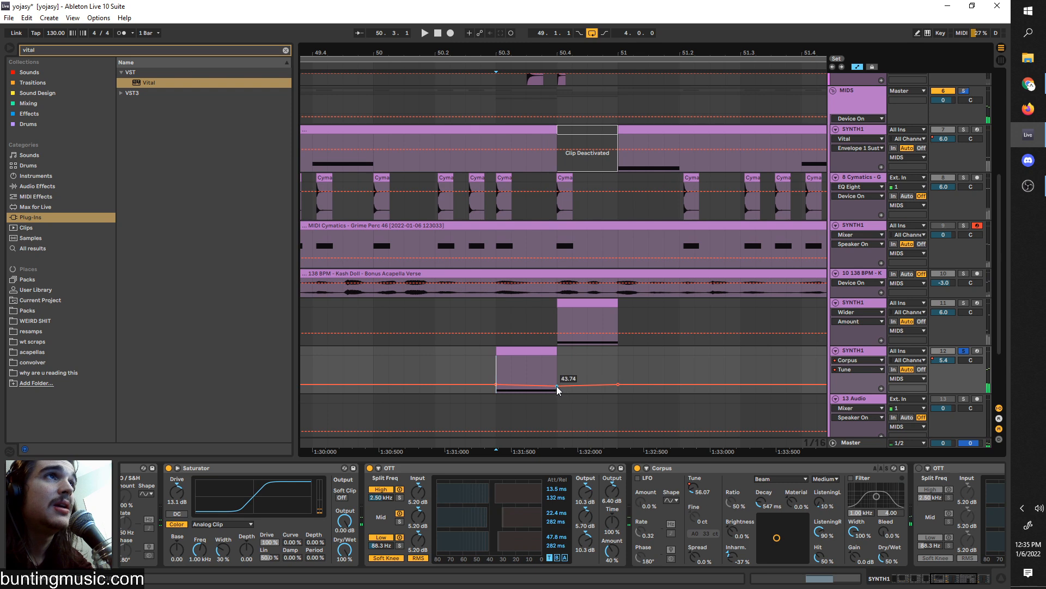
pyautogui.scroll(2, 502, 390)
pyautogui.scroll(-2, 501, 400)
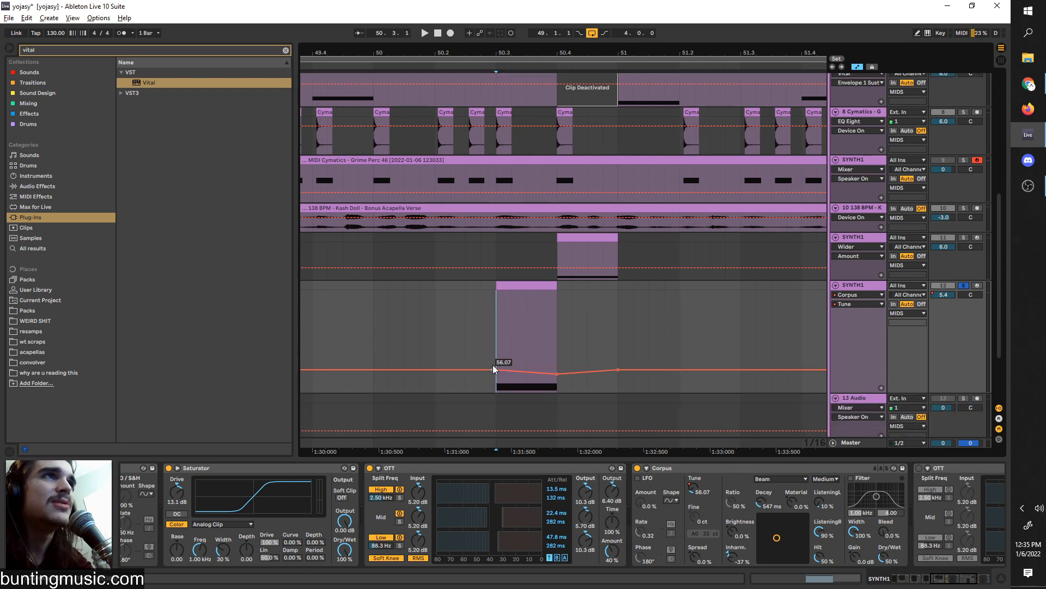
pyautogui.press('space')
pyautogui.press('space')
pyautogui.press('space')
pyautogui.press('space')
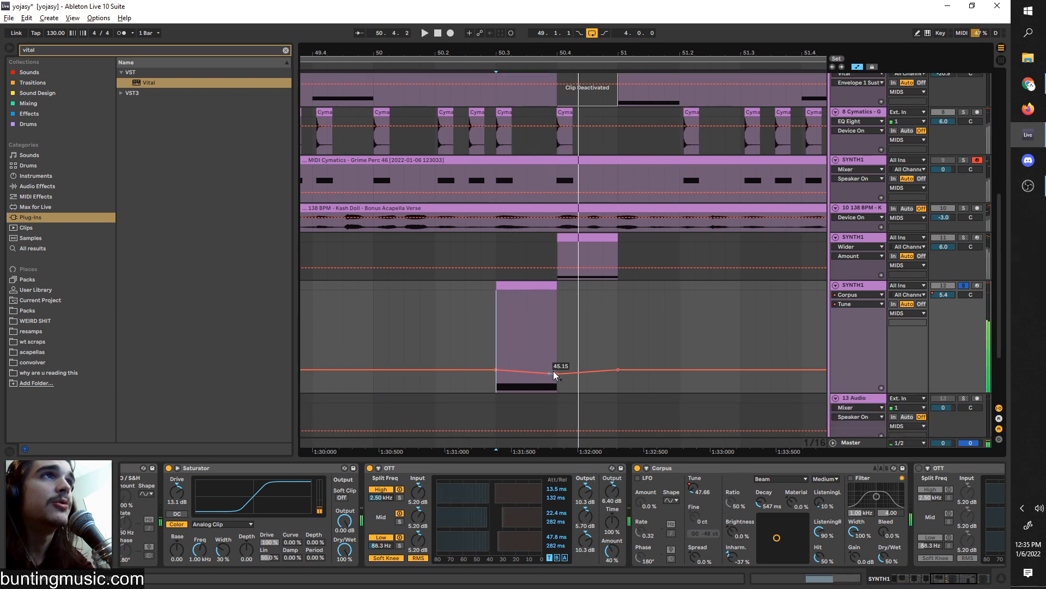
pyautogui.press('space')
# - Try raising the Tune automation breakpoint at the clip's end, undo the change and replay
pyautogui.moveTo(556, 376); pyautogui.dragTo(556, 355)
pyautogui.hotkey('ctrl', 'z')
pyautogui.press('space')
# - Lower the Corpus Decay to 444 ms and replay the clip
pyautogui.click(763, 504)
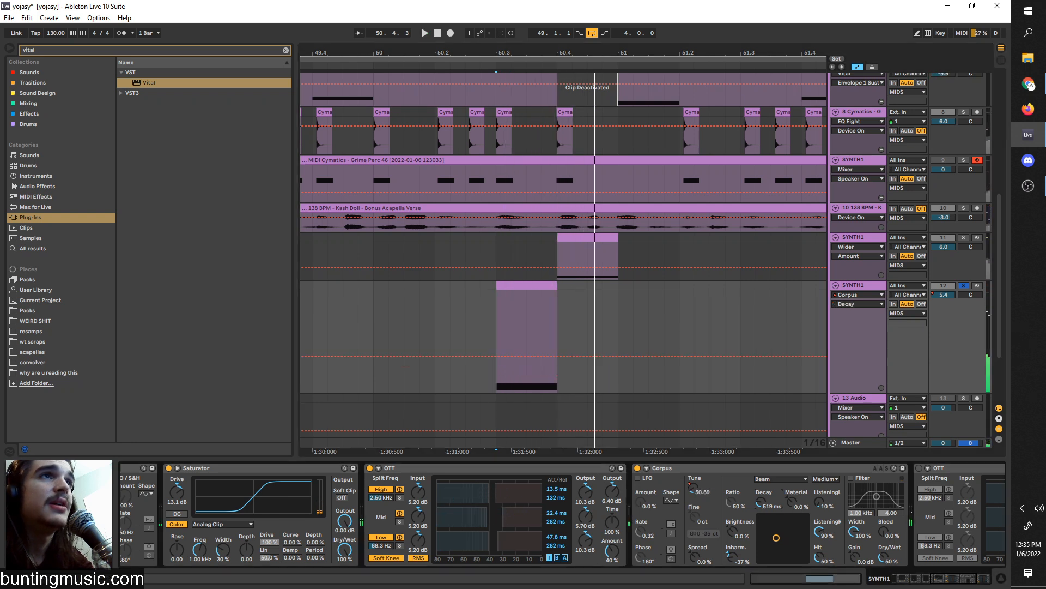
pyautogui.press('space')
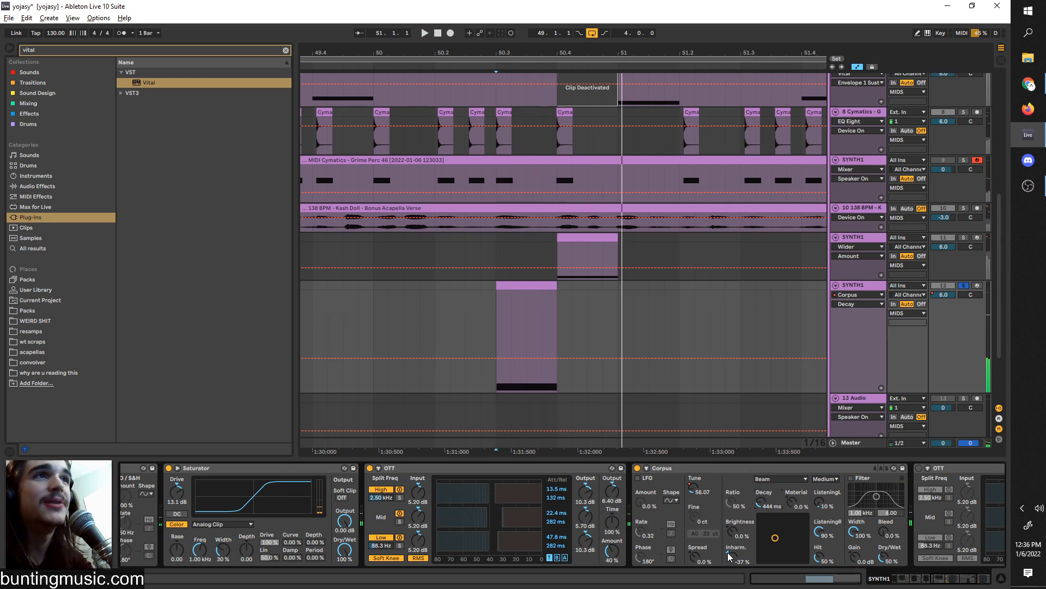
pyautogui.press('space')
pyautogui.press('space')
# - Try a different Corpus Inharmonics amount while replaying the clip
pyautogui.moveTo(738, 557); pyautogui.dragTo(738, 567)
pyautogui.press('space')
pyautogui.press('space')
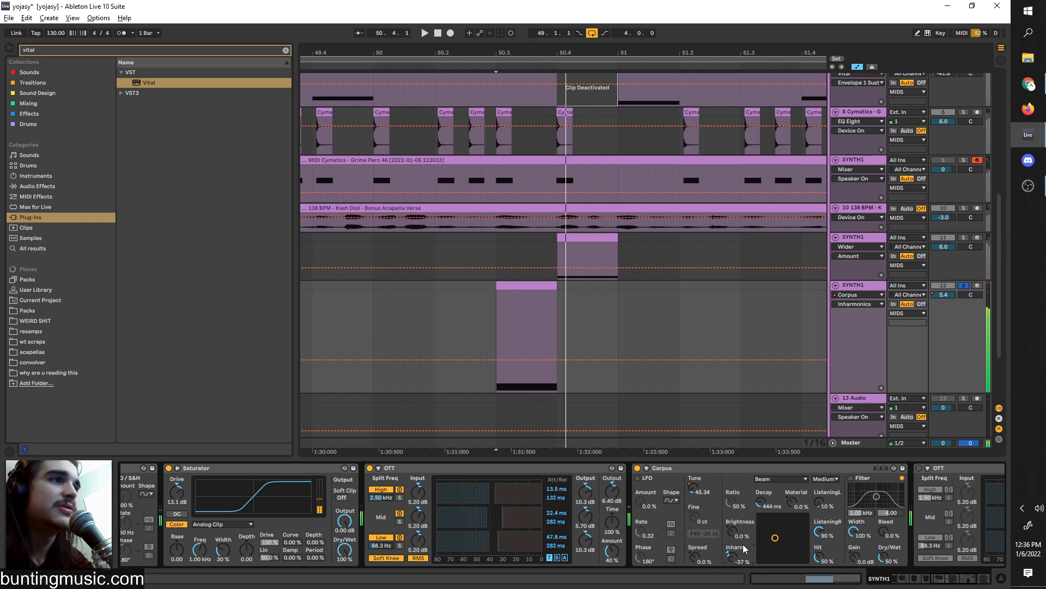
# - Turn on the last OTT, which follows the Corpus, and play the clip
pyautogui.scroll(-2, 711, 524)
pyautogui.scroll(-3, 714, 525)
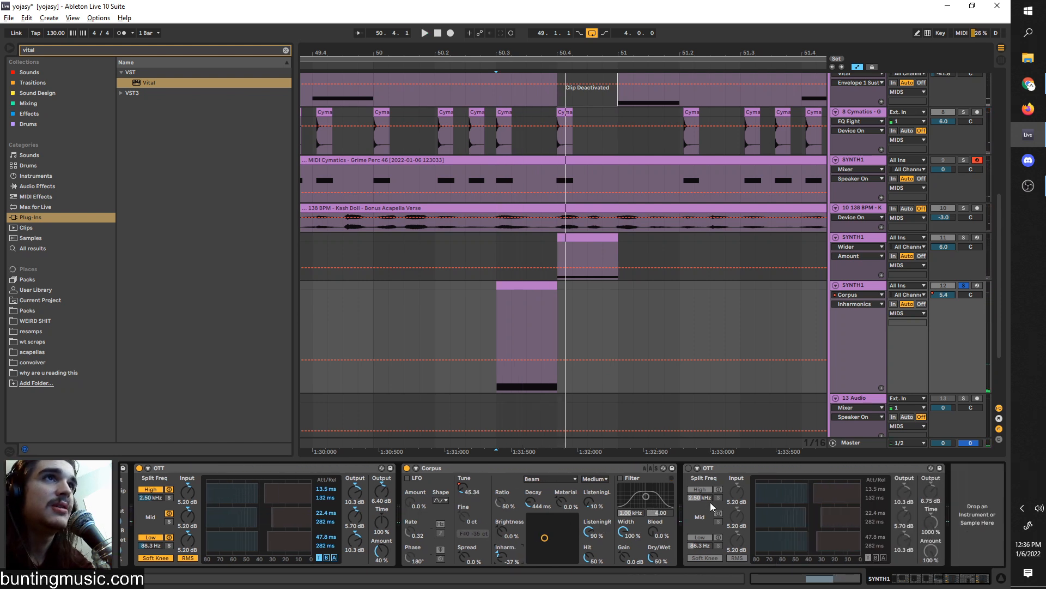
pyautogui.click(689, 468)
pyautogui.press('space')
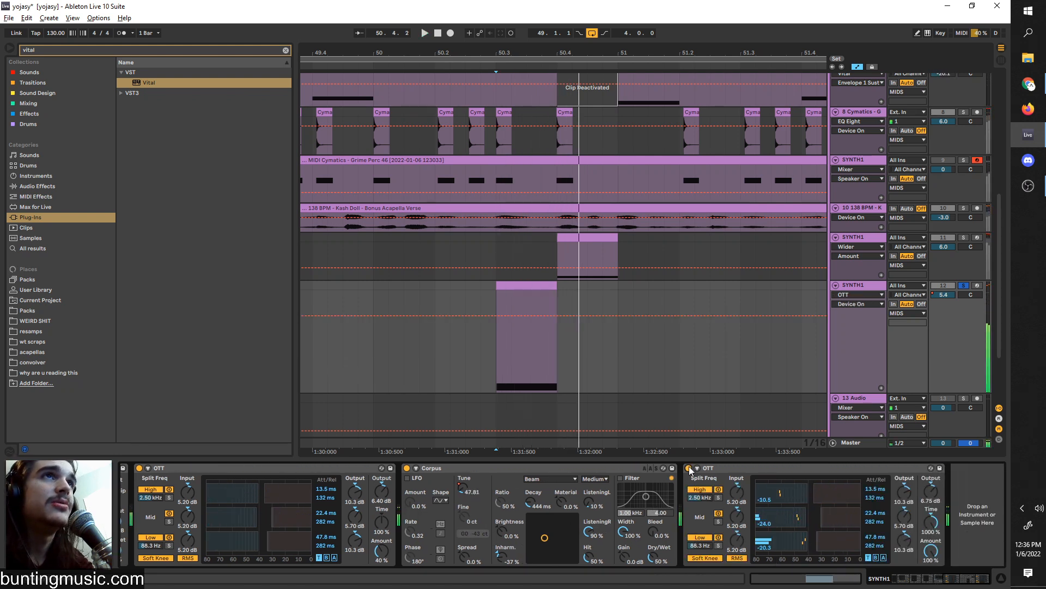
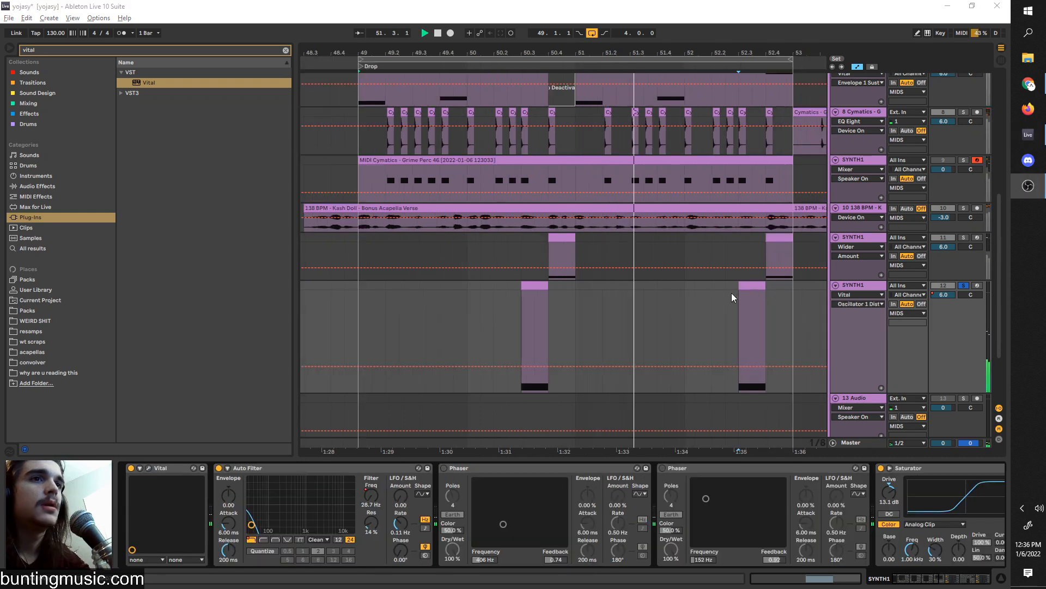
# - Play track 12's second clip and try other Auto Filter types, returning the filter to band-pass
pyautogui.click(741, 332)
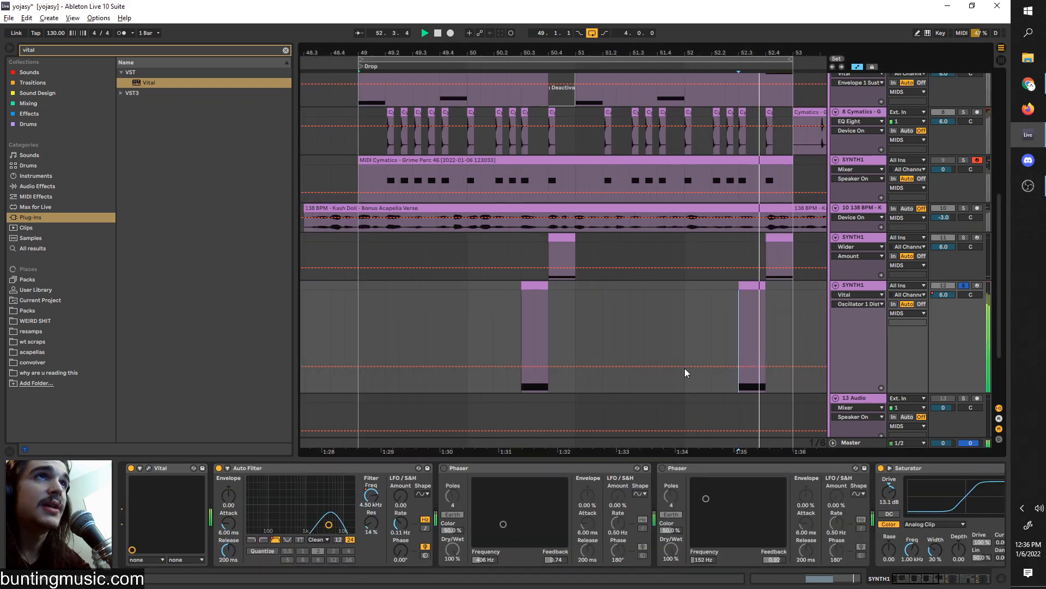
pyautogui.click(254, 541)
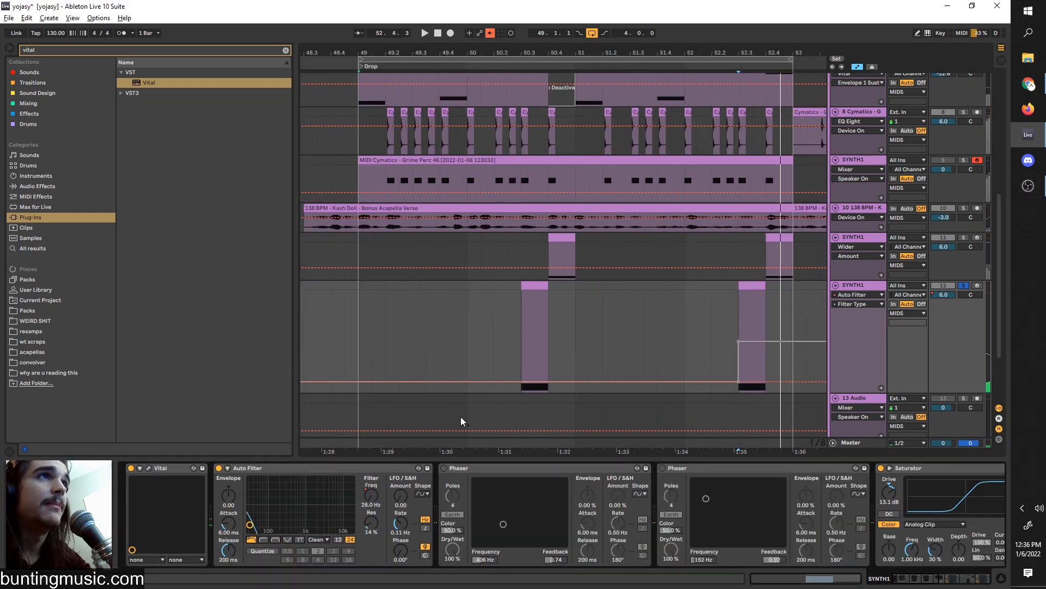
pyautogui.click(278, 540)
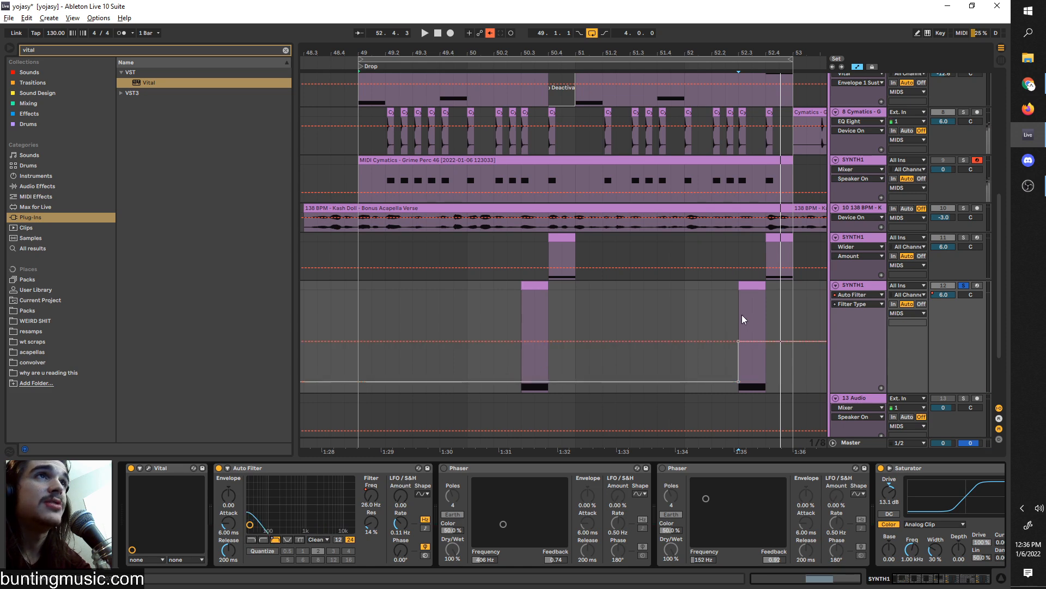
pyautogui.click(287, 540)
pyautogui.click(277, 540)
pyautogui.scroll(2, 739, 329)
pyautogui.click(741, 329)
pyautogui.press('space')
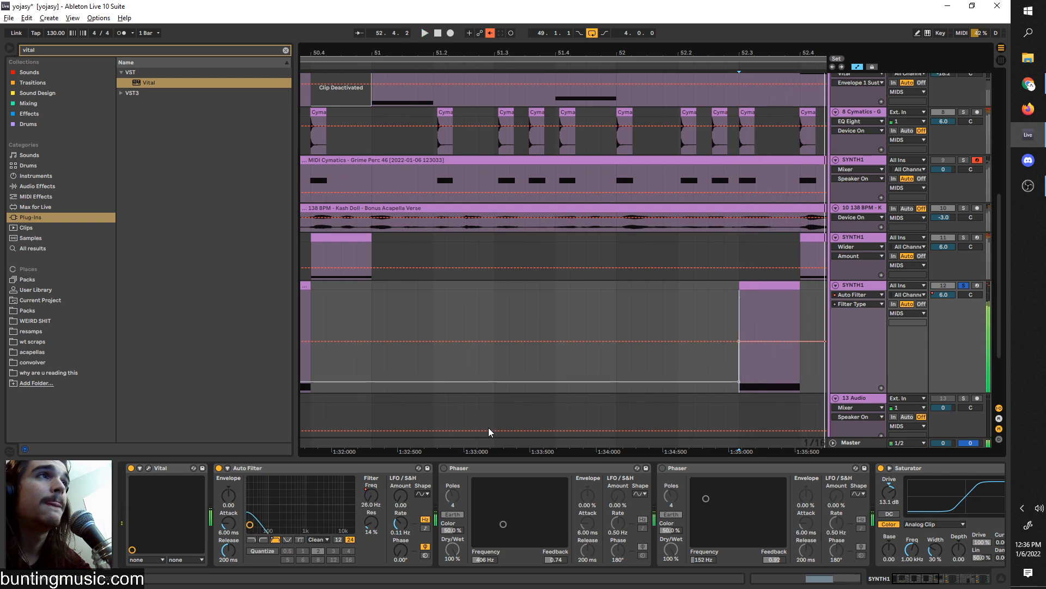
# - Raise the Auto Filter's frequency and set its resonance to 38%, replaying the second clip repeatedly
pyautogui.moveTo(249, 524); pyautogui.dragTo(312, 514)
pyautogui.press('space')
pyautogui.press('space')
pyautogui.press('space')
pyautogui.press('space')
pyautogui.press('space')
# - Lower the Auto Filter's frequency to 362 Hz and replay the clip
pyautogui.moveTo(373, 494); pyautogui.dragTo(373, 515)
pyautogui.press('space')
pyautogui.press('space')
pyautogui.press('space')
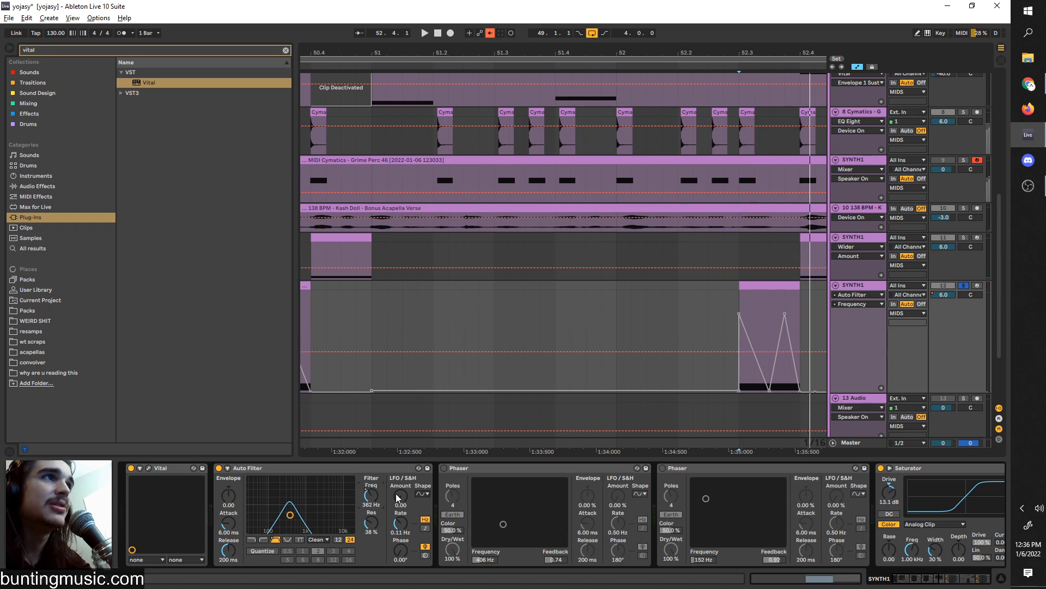
pyautogui.press('space')
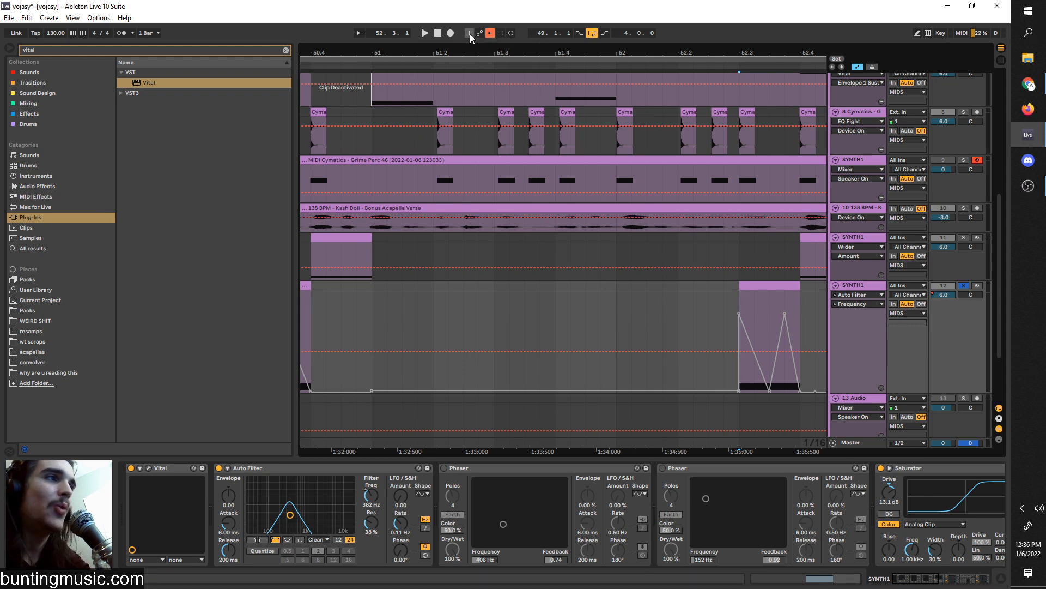
# - Re-enable the overridden automation, play the second clip and bring both clips' filter automation into view
pyautogui.click(489, 34)
pyautogui.press('space')
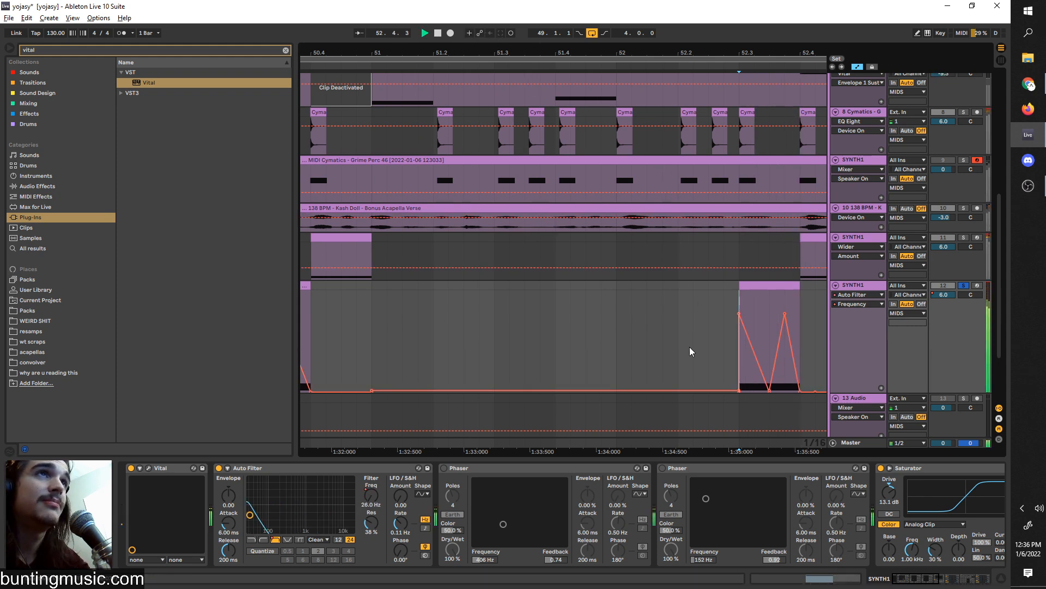
pyautogui.moveTo(920, 578)
pyautogui.mouseDown()
pyautogui.moveTo(937, 576)
pyautogui.moveTo(913, 577)
pyautogui.mouseUp()
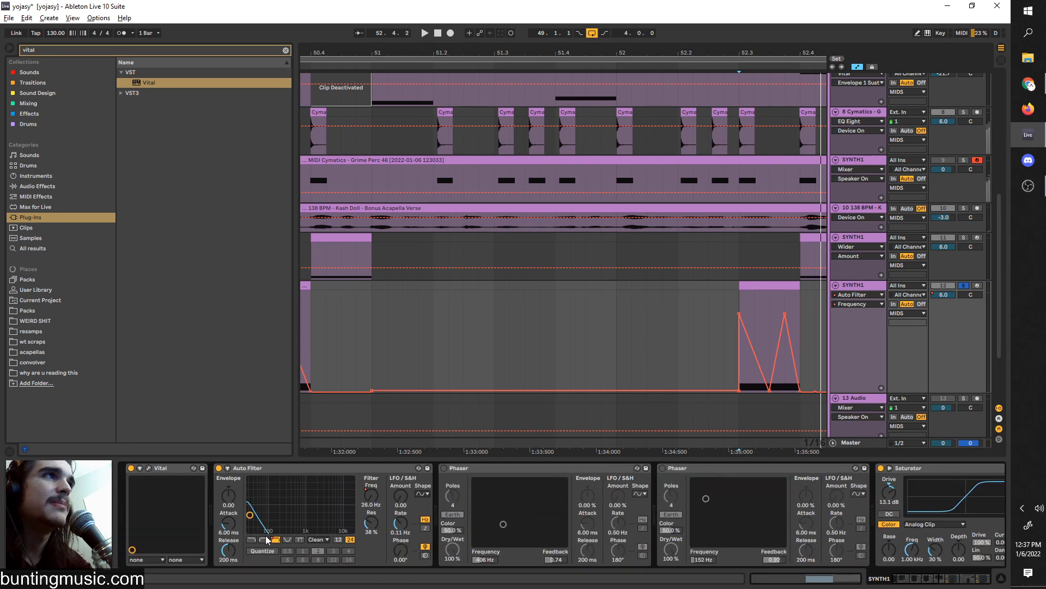
pyautogui.scroll(-2, 459, 360)
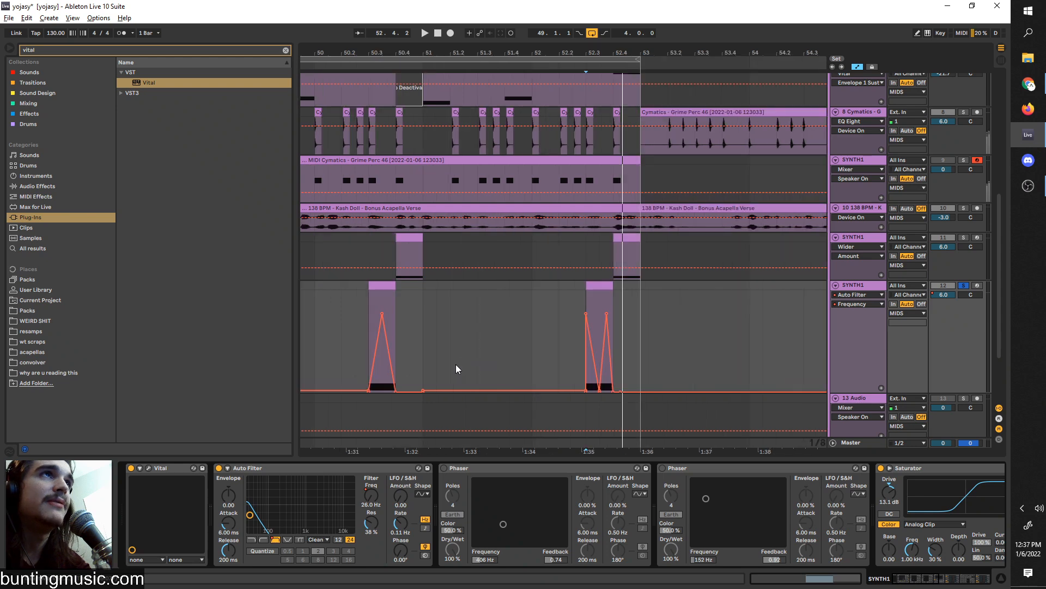
pyautogui.hscroll(-2, 457, 362)
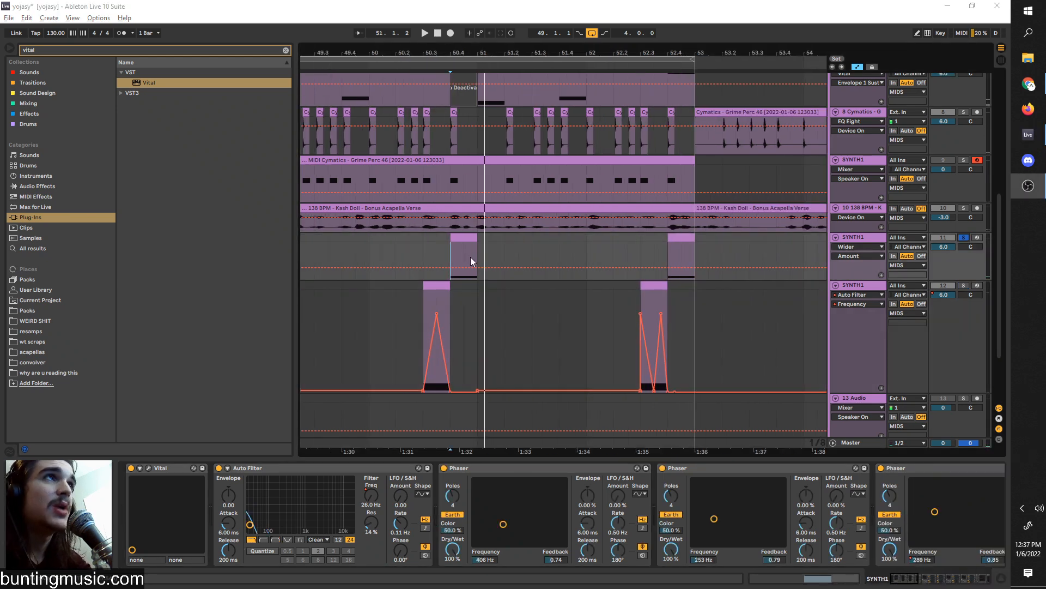
# - Play the first clip of SYNTH1 track 11 and turn off all effects that follow Vital
pyautogui.click(451, 256)
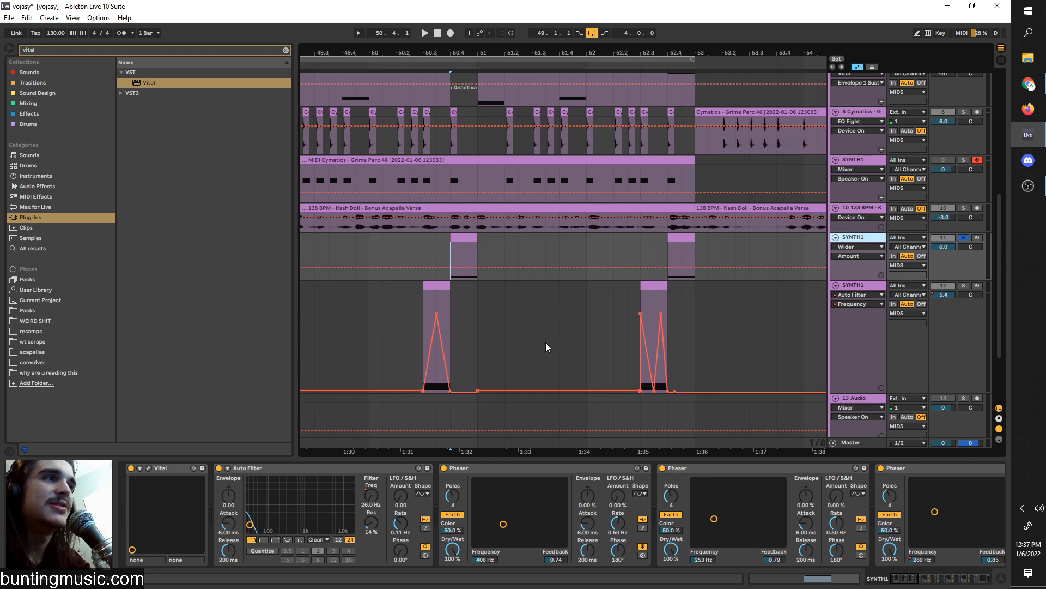
pyautogui.press('space')
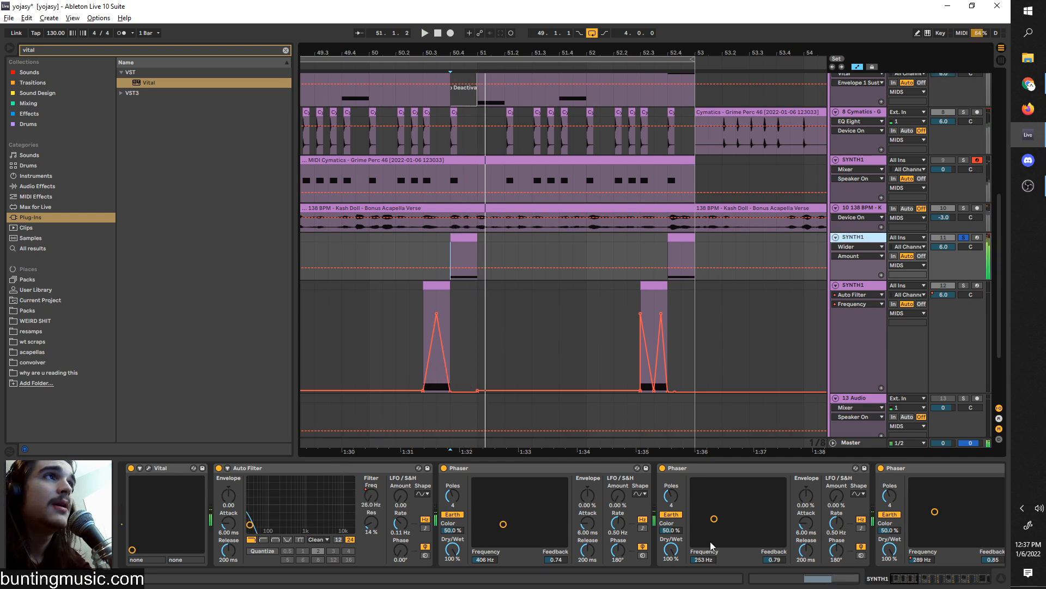
pyautogui.click(336, 469)
pyautogui.scroll(-10, 336, 469)
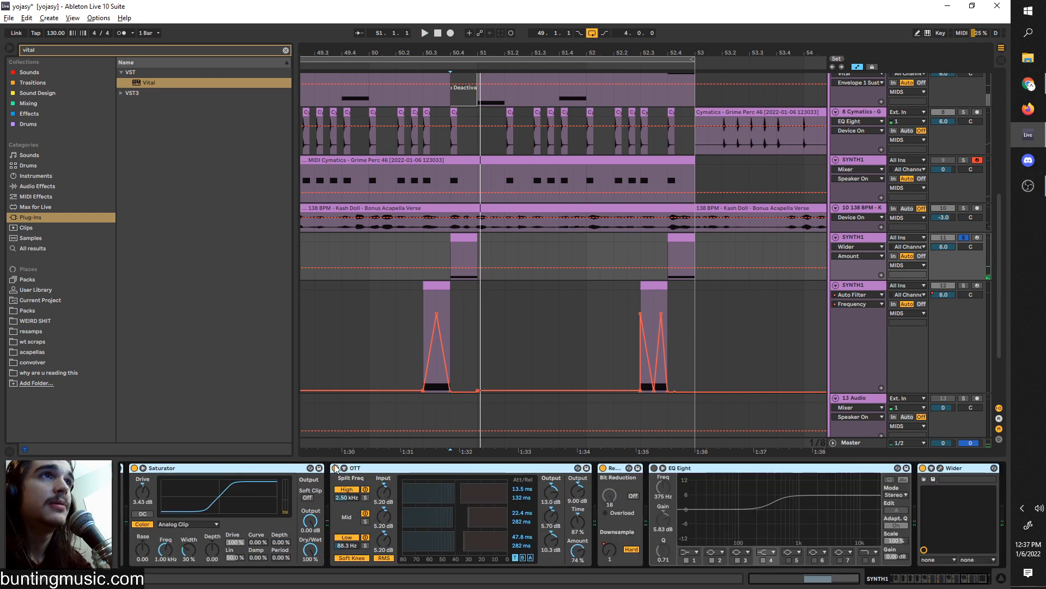
pyautogui.click(336, 468)
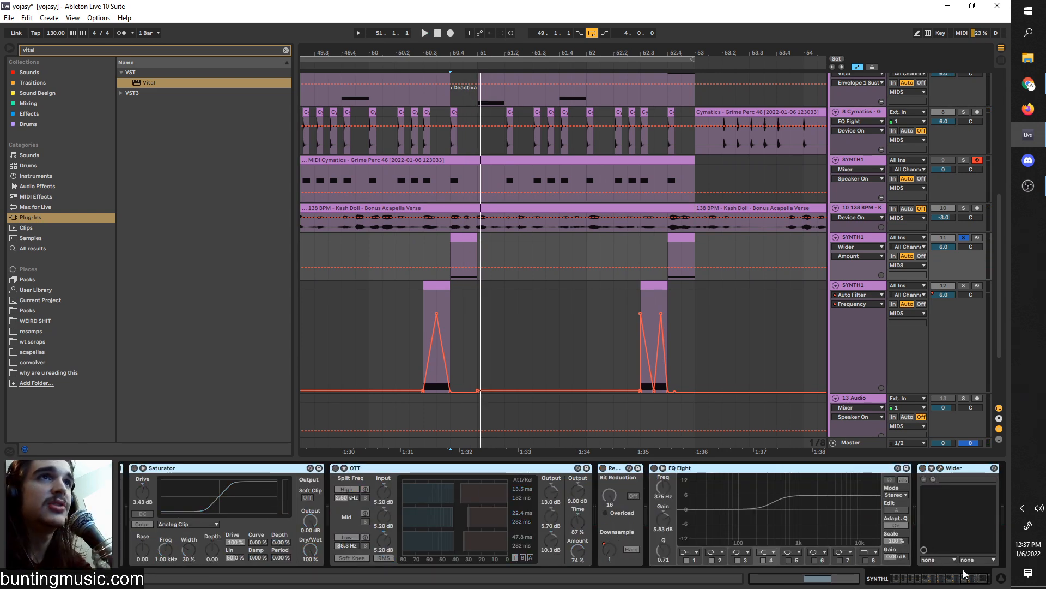
# - Open track 11's Vital synth, play the clip, examine the Voice and Effects pages, and close the plug-in
pyautogui.scroll(10, 462, 497)
pyautogui.click(150, 469)
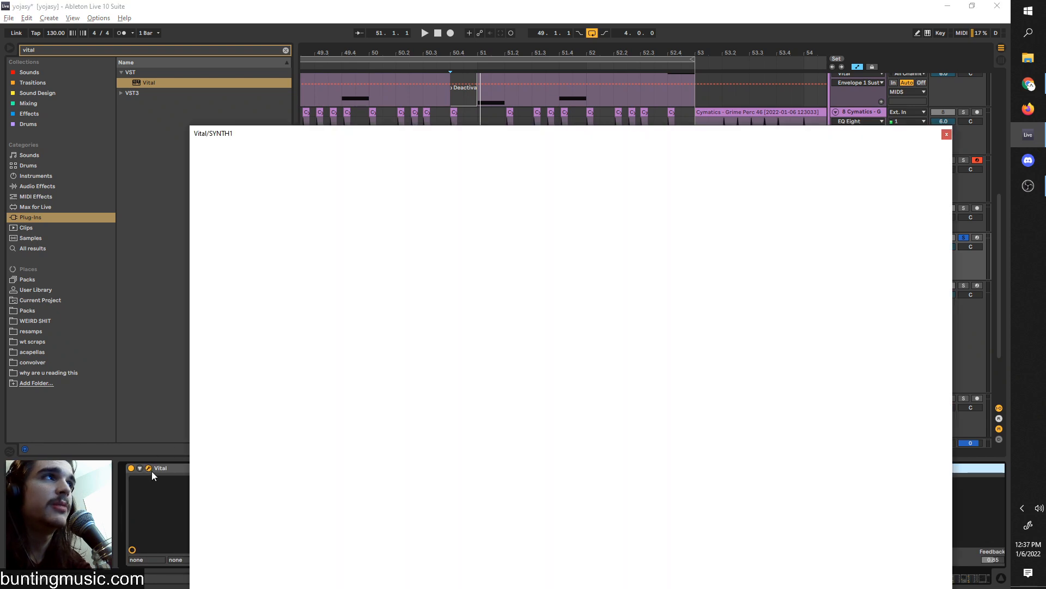
pyautogui.moveTo(516, 140); pyautogui.dragTo(515, 94)
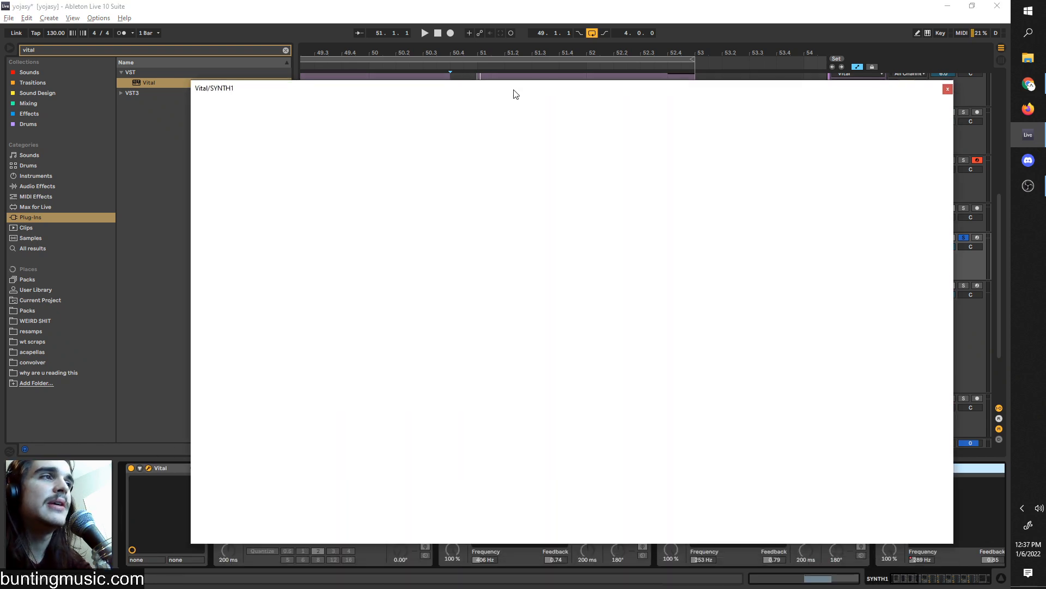
pyautogui.press('space')
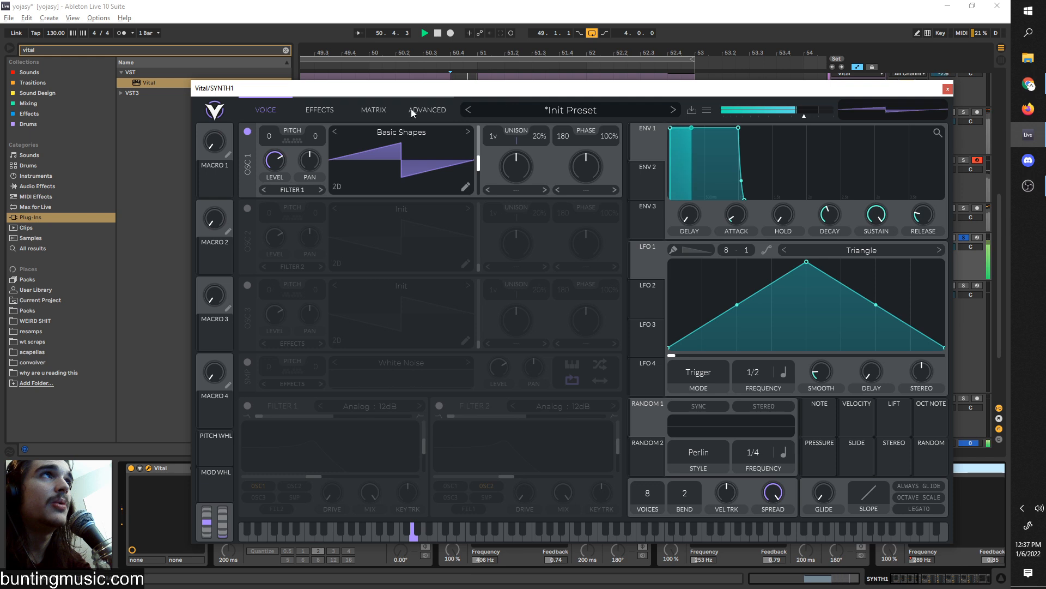
pyautogui.click(322, 110)
pyautogui.click(275, 110)
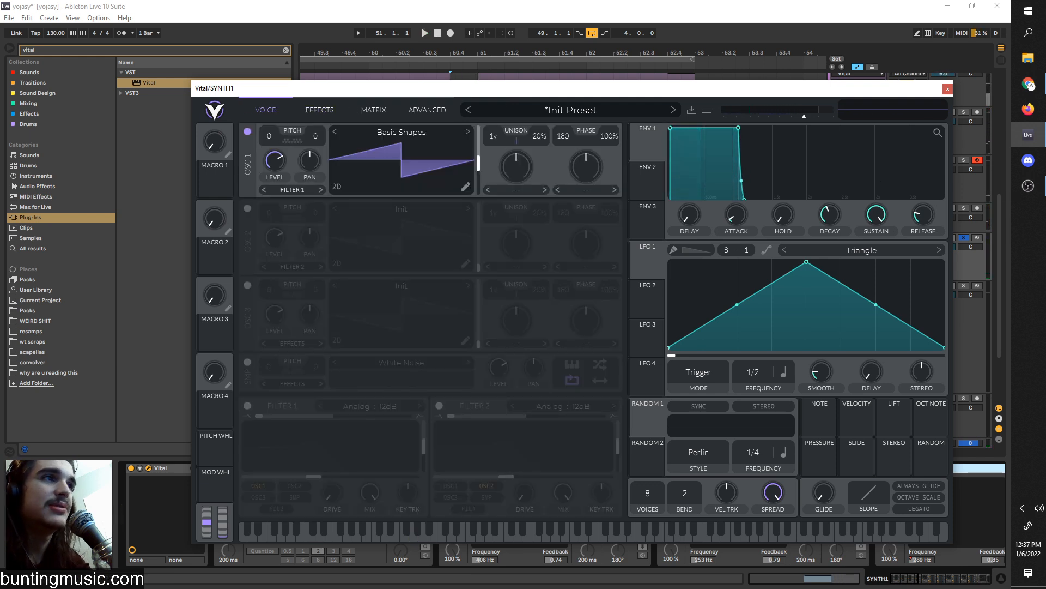
pyautogui.click(306, 111)
pyautogui.click(288, 109)
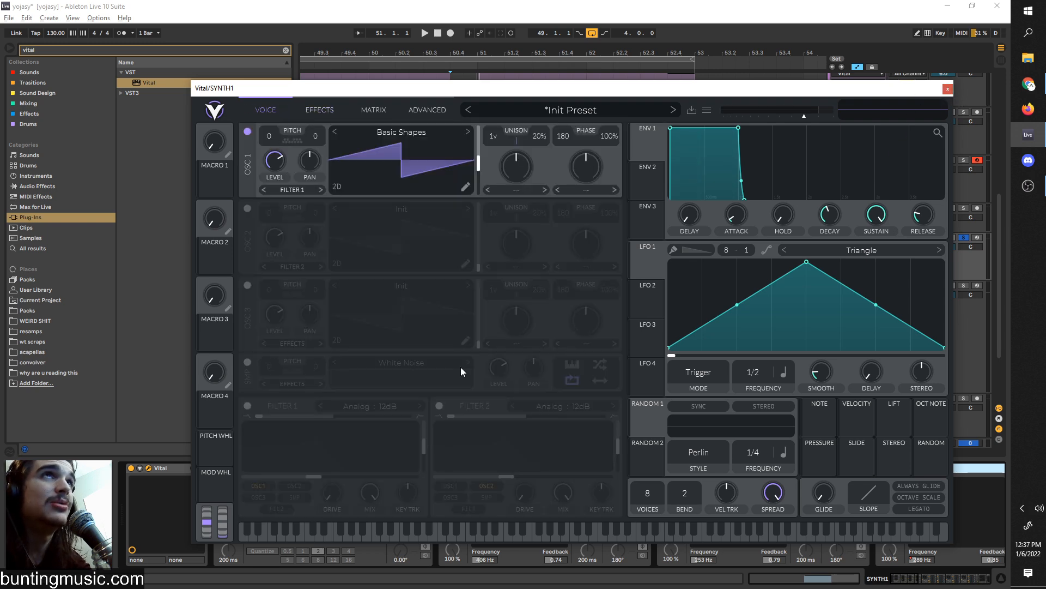
pyautogui.click(948, 89)
# - Turn on the Auto Filter on track 11 and show its Frequency automation
pyautogui.click(260, 467)
pyautogui.click(219, 468)
pyautogui.click(451, 266)
pyautogui.click(366, 497)
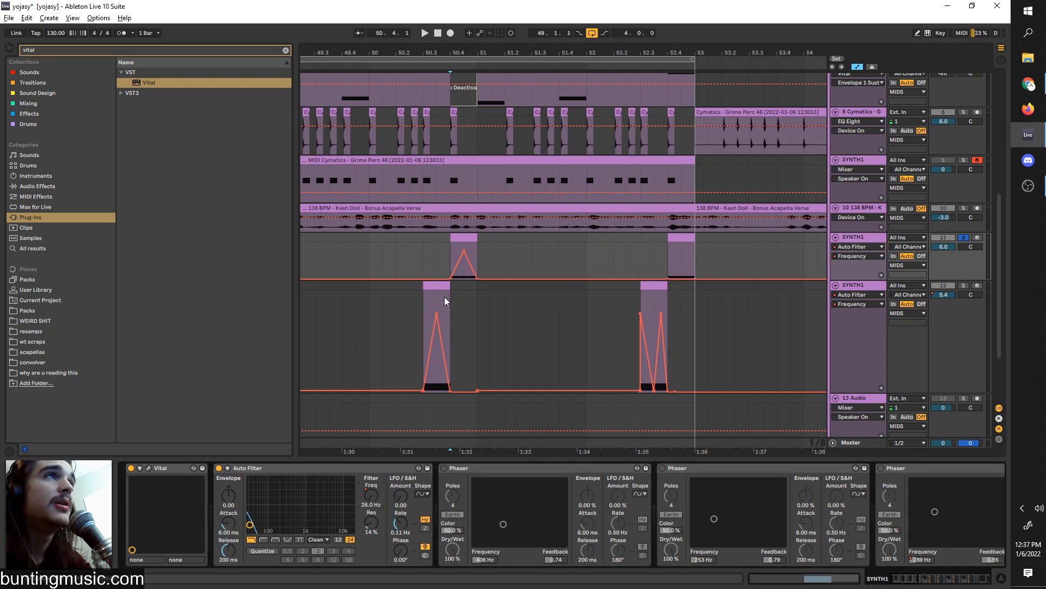
# - Zoom in on track 11's first clip and play it several times with only the Auto Filter enabled
pyautogui.scroll(3, 443, 296)
pyautogui.click(460, 255)
pyautogui.press('space')
pyautogui.press('space')
pyautogui.press('space')
pyautogui.press('space')
pyautogui.press('space')
pyautogui.press('space')
# - Turn on the first Phaser on track 11 and play the clip
pyautogui.scroll(-1, 412, 469)
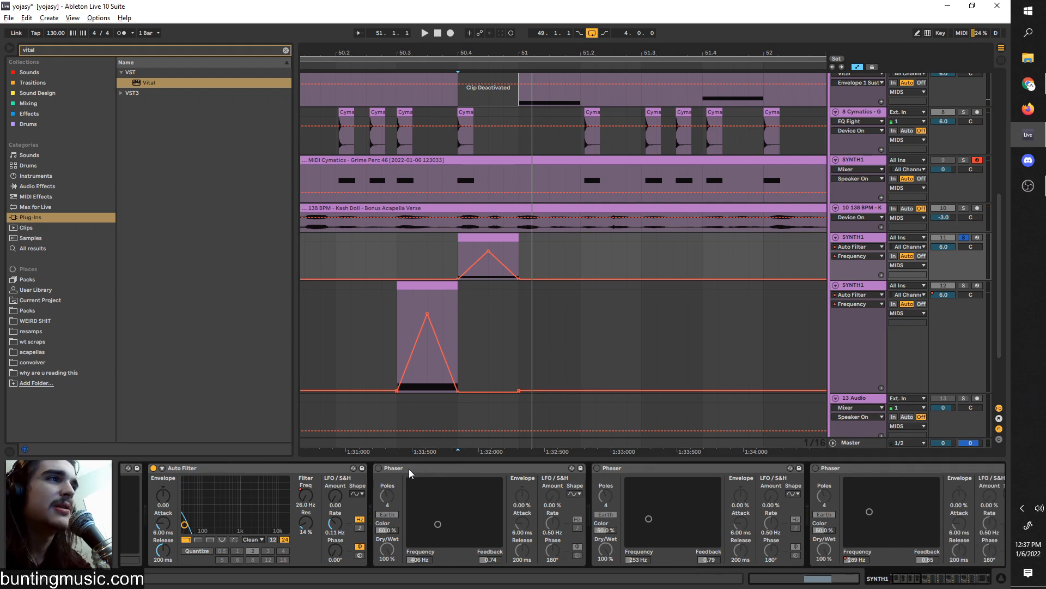
pyautogui.click(379, 468)
pyautogui.press('space')
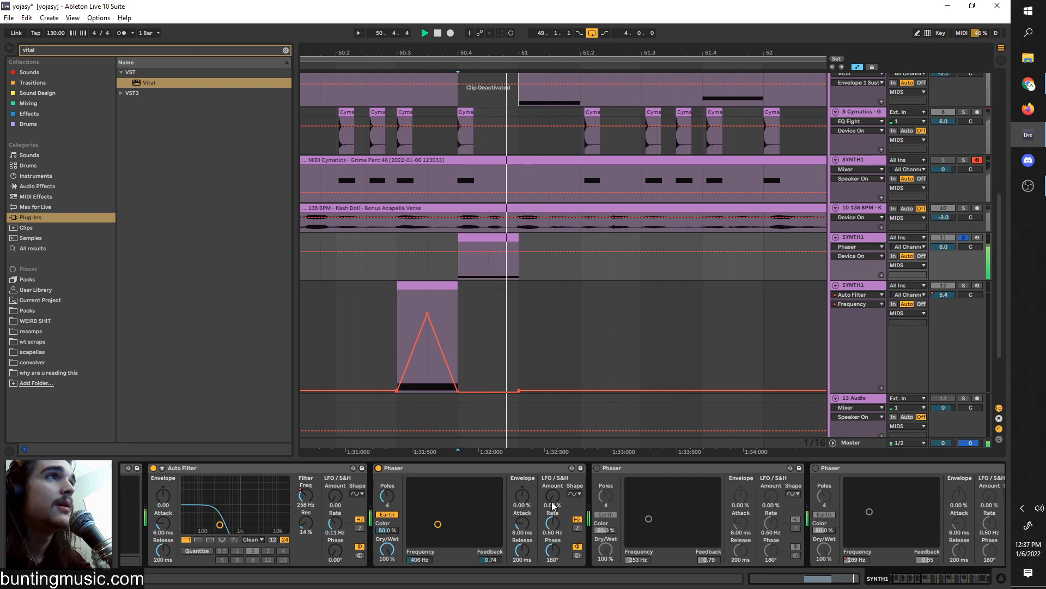
pyautogui.press('space')
# - Turn on the second Phaser on track 11 while playing the clip
pyautogui.scroll(-1, 565, 508)
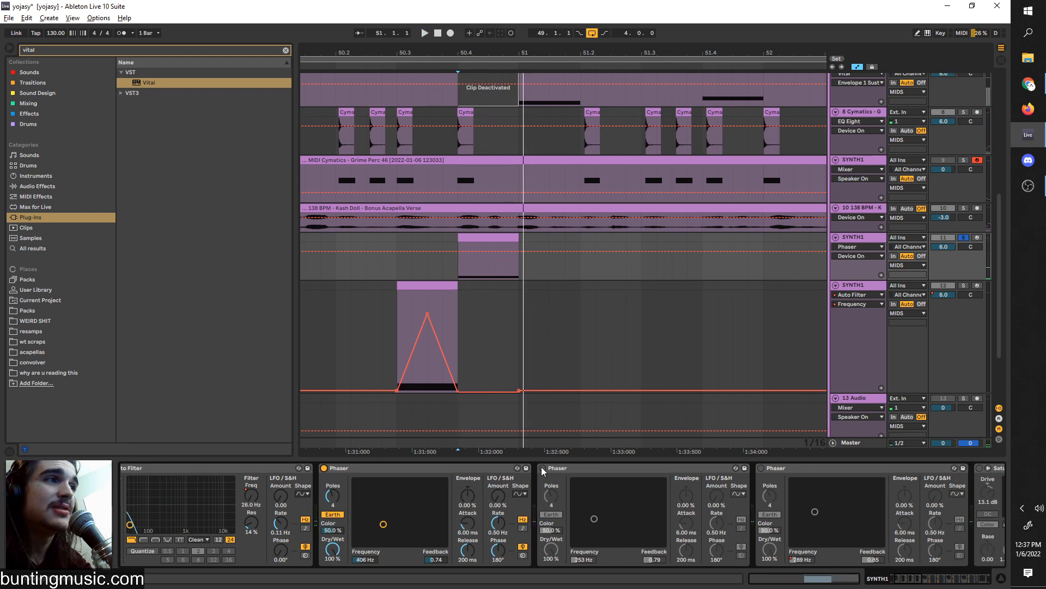
pyautogui.scroll(-1, 542, 490)
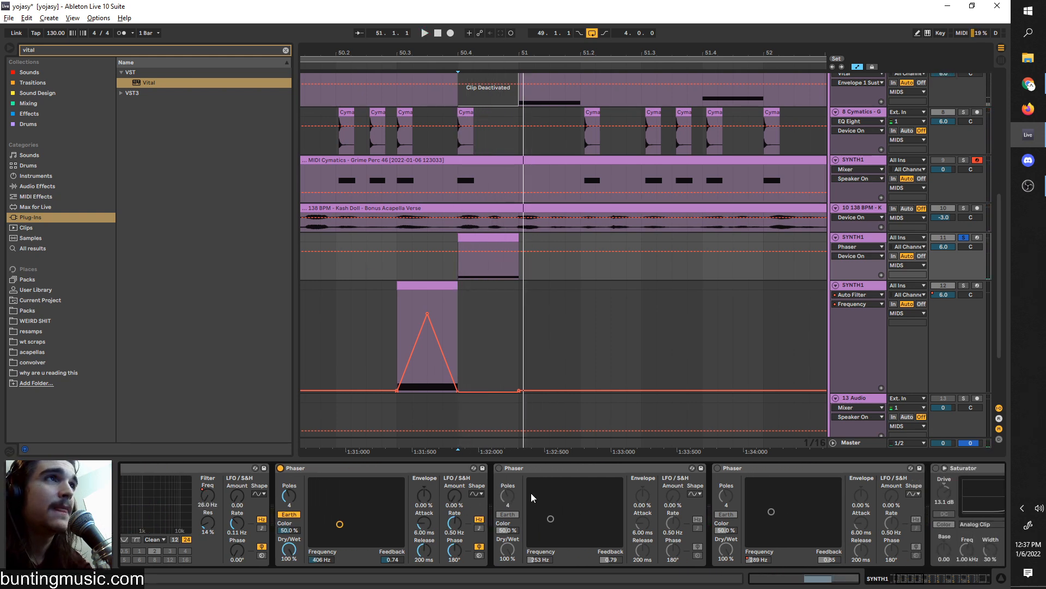
pyautogui.press('space')
pyautogui.click(499, 468)
pyautogui.scroll(-1, 550, 472)
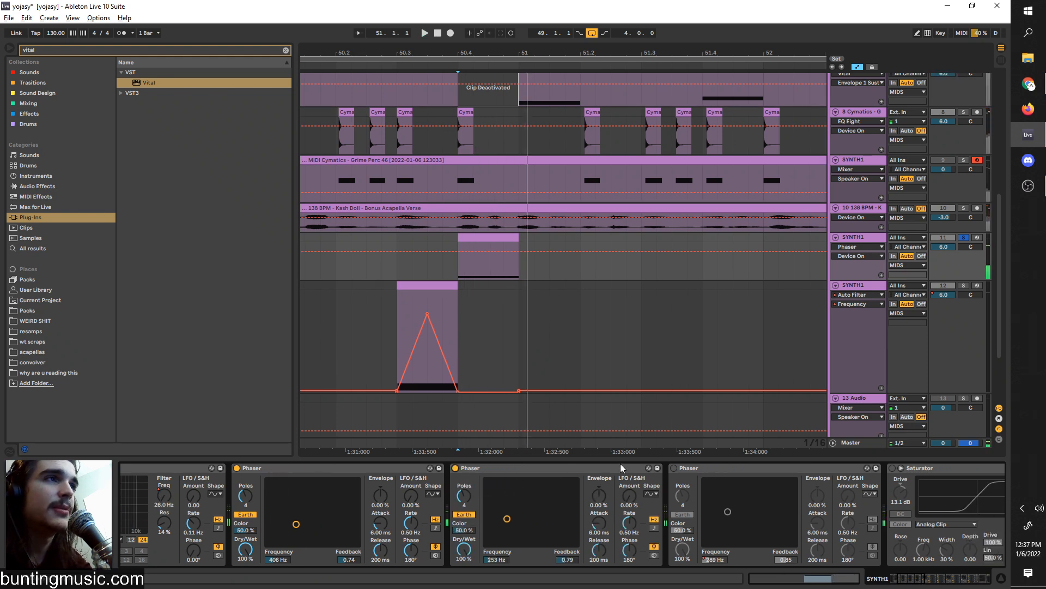
# - Turn off the second Phaser and play the track 11 clip with only the first Phaser active
pyautogui.press('space')
pyautogui.click(455, 468)
pyautogui.press('space')
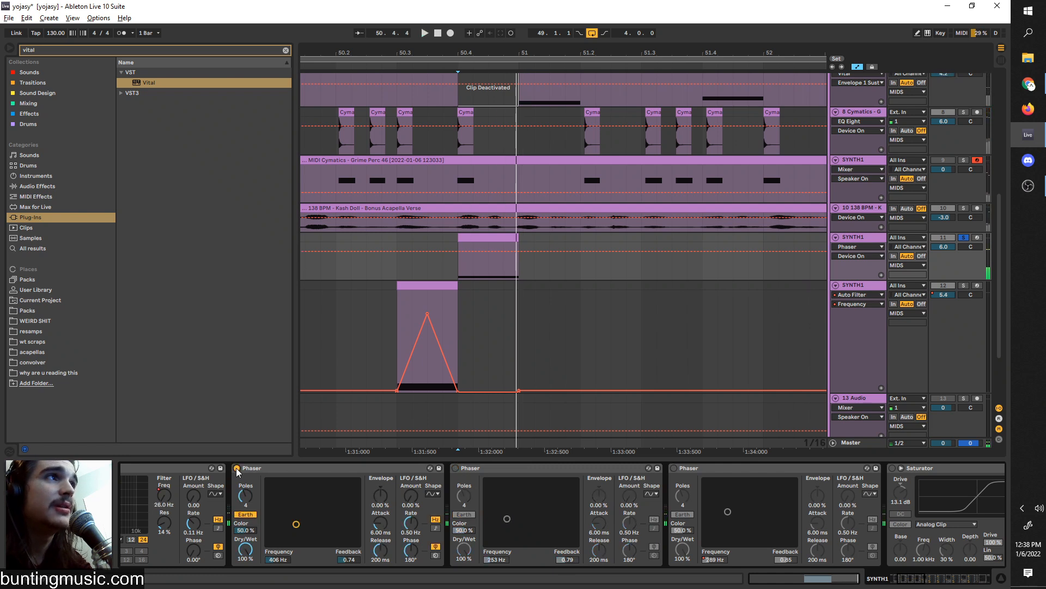
pyautogui.moveTo(279, 555); pyautogui.dragTo(279, 543)
pyautogui.hotkey('ctrl', 'z')
pyautogui.press('space')
pyautogui.press('space')
pyautogui.press('space')
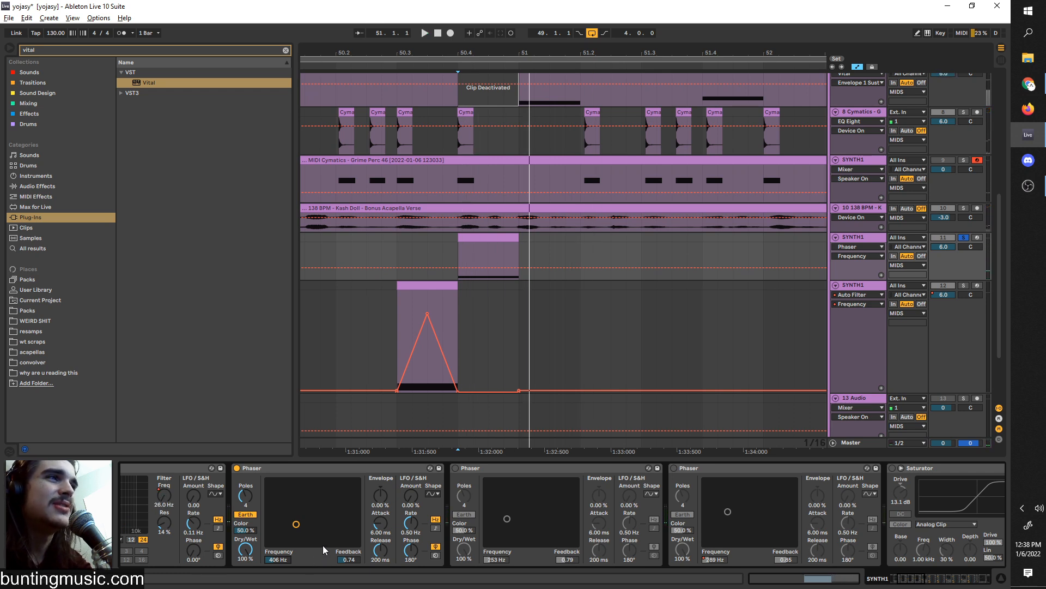
# - Turn the second Phaser back on and play the clip repeatedly, comparing its sound with and without that Phaser
pyautogui.click(456, 469)
pyautogui.press('space')
pyautogui.press('space')
pyautogui.press('space')
pyautogui.click(456, 468)
pyautogui.press('space')
pyautogui.press('space')
pyautogui.click(456, 468)
pyautogui.press('space')
pyautogui.press('space')
pyautogui.press('space')
pyautogui.press('space')
pyautogui.press('space')
pyautogui.press('space')
pyautogui.press('space')
pyautogui.press('space')
pyautogui.click(493, 560)
pyautogui.press('space')
pyautogui.press('space')
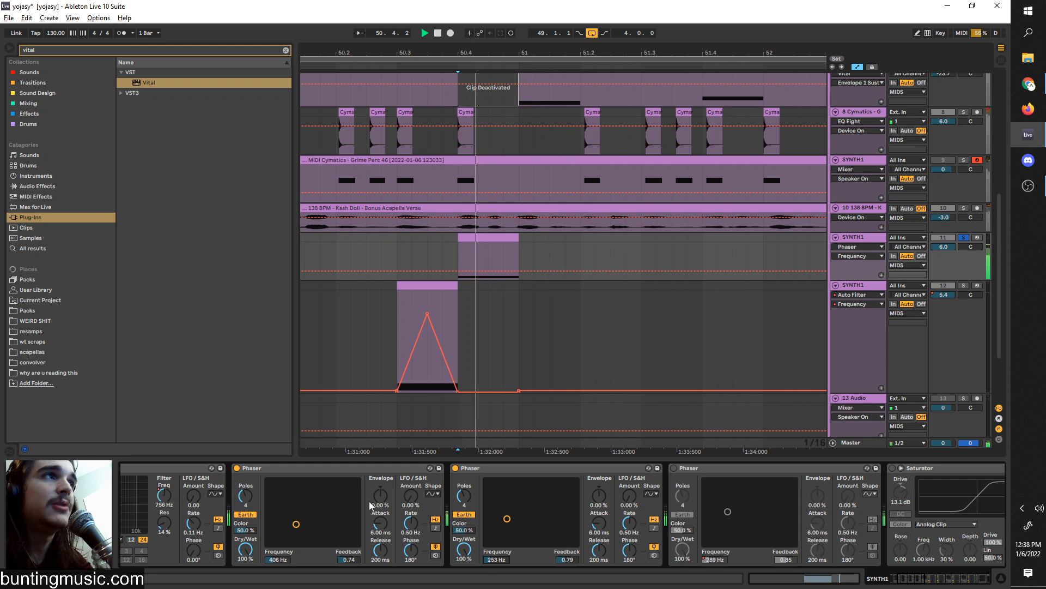
# - Try different Poles settings on the first and second Phasers while playing the clip, undoing each change
pyautogui.moveTo(250, 500); pyautogui.dragTo(249, 463)
pyautogui.press('space')
pyautogui.hotkey('ctrl', 'z')
pyautogui.press('space')
pyautogui.press('space')
pyautogui.press('space')
pyautogui.press('space')
pyautogui.moveTo(464, 501); pyautogui.dragTo(499, 547)
pyautogui.press('space')
pyautogui.press('space')
pyautogui.hotkey('ctrl', 'z')
# - Try toggling the second Phaser's Earth mode while replaying the clip to compare the sound
pyautogui.click(467, 515)
pyautogui.press('space')
pyautogui.press('space')
pyautogui.press('space')
pyautogui.press('space')
pyautogui.press('space')
pyautogui.press('space')
pyautogui.press('space')
pyautogui.press('space')
pyautogui.hotkey('ctrl', 'z')
pyautogui.click(469, 514)
pyautogui.press('space')
pyautogui.press('space')
# - Turn on the third Phaser, show its Frequency automation and play the clip
pyautogui.scroll(-3, 490, 512)
pyautogui.click(510, 467)
pyautogui.press('space')
pyautogui.click(556, 561)
pyautogui.press('space')
pyautogui.press('space')
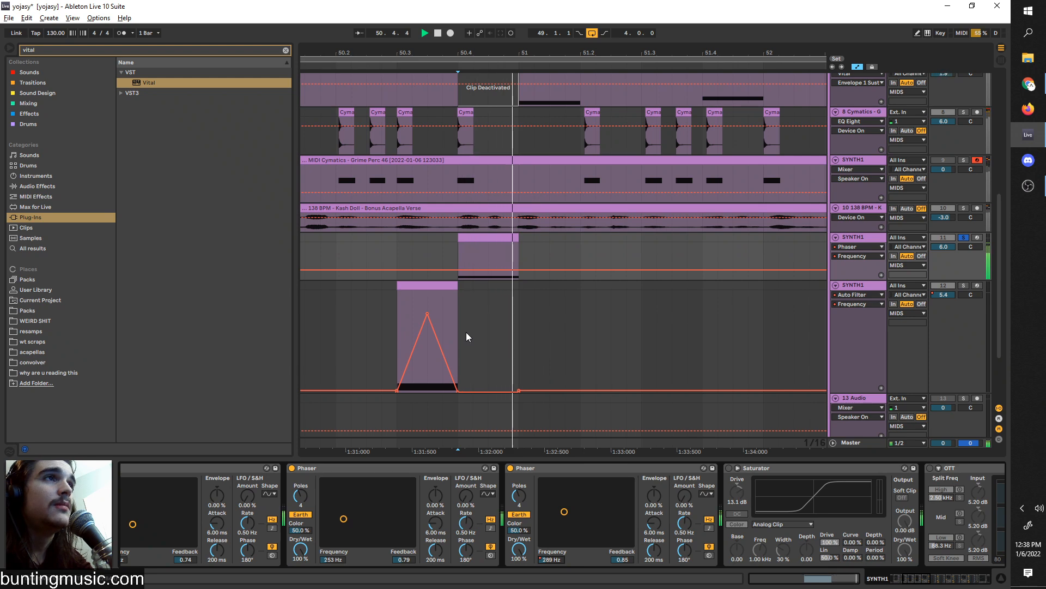
# - Zoom in on track 11's second clip, play it and examine the third Phaser's Frequency automation
pyautogui.scroll(-4, 466, 329)
pyautogui.scroll(2, 511, 300)
pyautogui.press('space')
pyautogui.press('space')
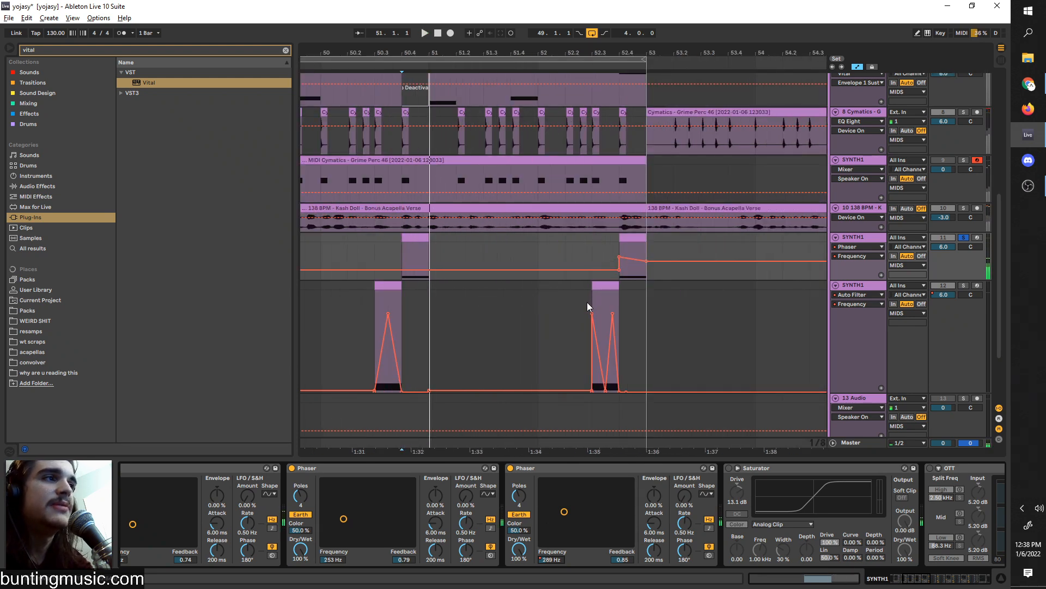
pyautogui.scroll(3, 588, 299)
pyautogui.press('space')
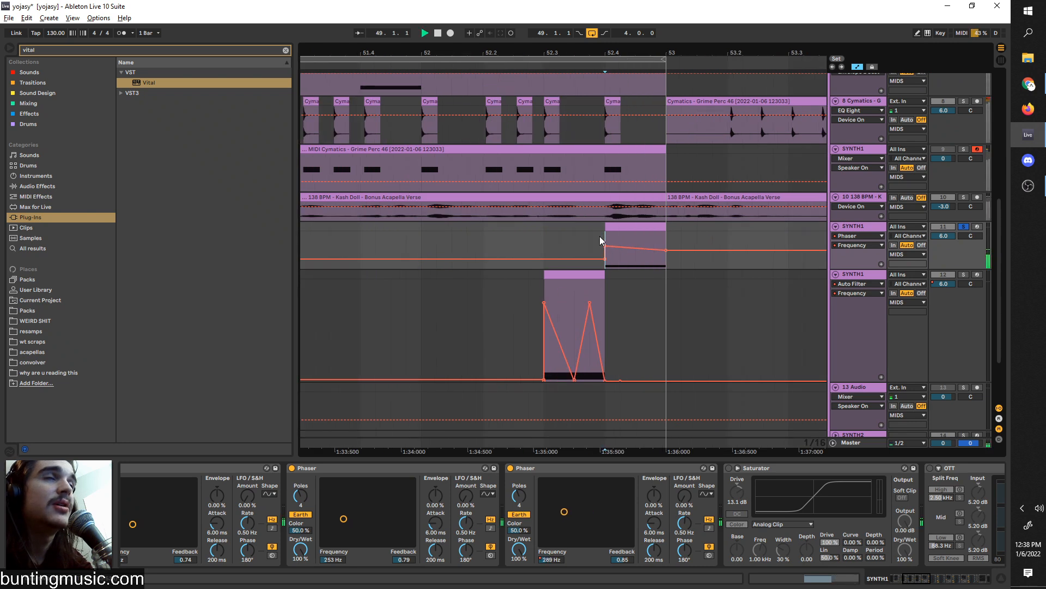
pyautogui.scroll(-3, 600, 234)
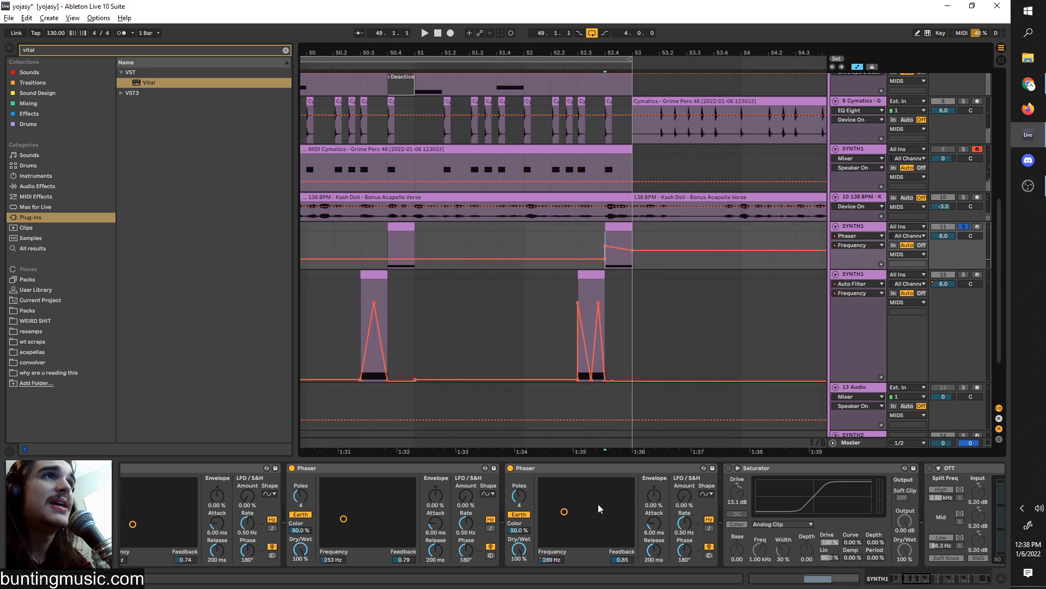
pyautogui.scroll(-3, 596, 484)
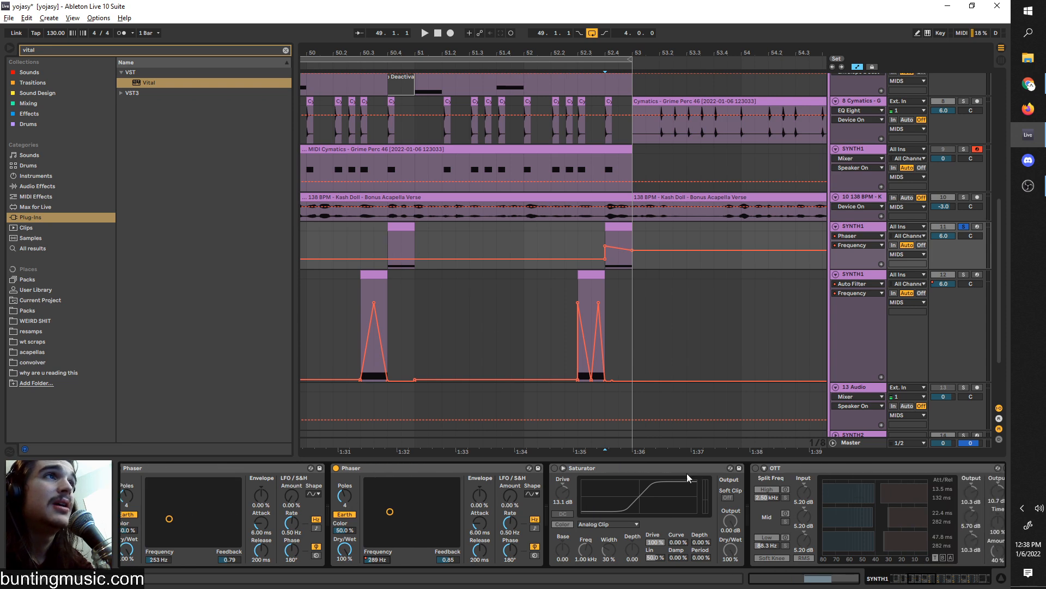
# - Try bypassing the Auto Filter and raising the third Phaser's Frequency to 1.04 kHz while playing the track
pyautogui.scroll(10, 680, 467)
pyautogui.click(218, 468)
pyautogui.press('space')
pyautogui.moveTo(920, 560)
pyautogui.mouseDown()
pyautogui.moveTo(921, 523)
pyautogui.moveTo(921, 558)
pyautogui.moveTo(920, 525)
pyautogui.moveTo(921, 543)
pyautogui.mouseUp()
pyautogui.press('space')
pyautogui.press('space')
pyautogui.press('space')
pyautogui.press('space')
pyautogui.press('space')
pyautogui.press('space')
pyautogui.press('space')
pyautogui.click(219, 467)
pyautogui.scroll(-2, 667, 524)
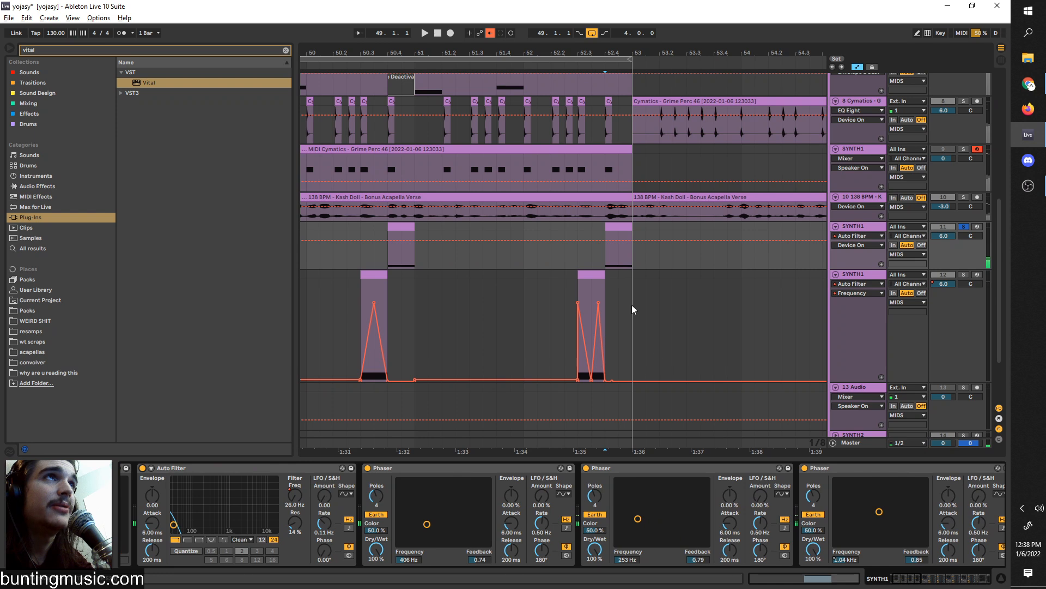
# - Turn on the first Saturator, restore the overridden automation and play from track 11's first clip
pyautogui.scroll(-4, 747, 502)
pyautogui.click(587, 468)
pyautogui.click(388, 254)
pyautogui.click(490, 33)
pyautogui.press('space')
# - Toggle the first Saturator off and on, set its Drive to 14.3 dB and play the clip
pyautogui.scroll(-1, 557, 512)
pyautogui.click(556, 467)
pyautogui.click(555, 468)
pyautogui.moveTo(563, 492)
pyautogui.mouseDown()
pyautogui.moveTo(563, 480)
pyautogui.moveTo(562, 490)
pyautogui.mouseUp()
pyautogui.press('space')
pyautogui.press('space')
pyautogui.press('space')
# - Turn on the two OTT devices following the first Saturator, playing the clip after each one
pyautogui.scroll(-5, 615, 505)
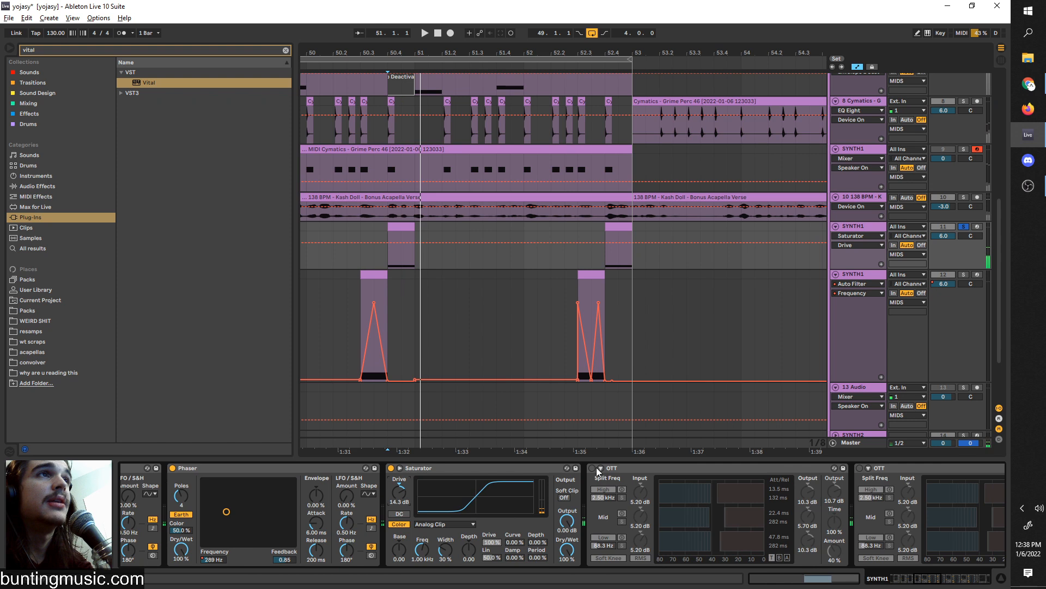
pyautogui.click(593, 469)
pyautogui.press('space')
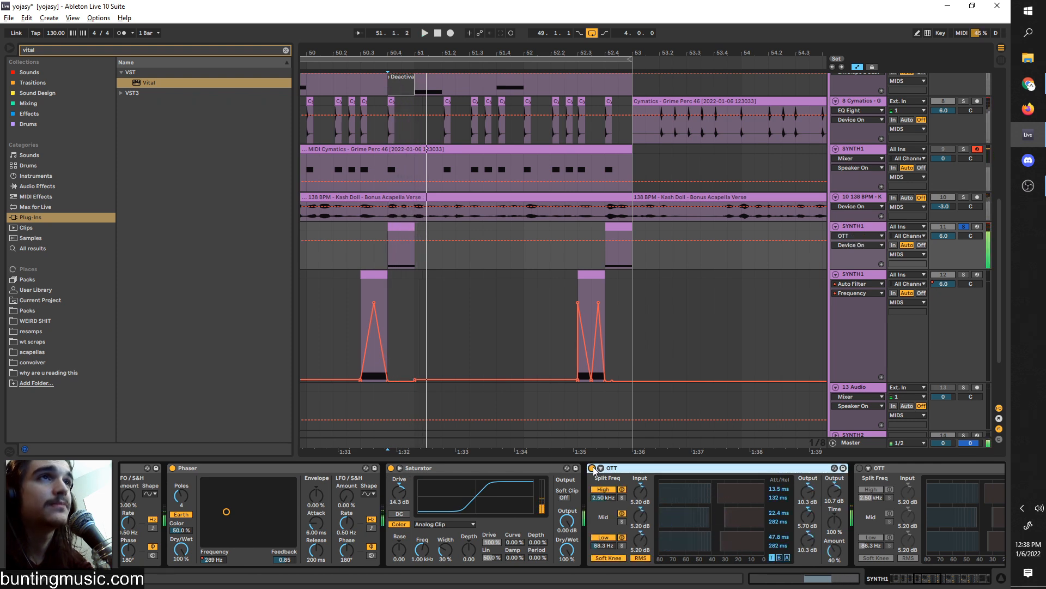
pyautogui.scroll(-6, 673, 482)
pyautogui.click(675, 468)
pyautogui.press('space')
pyautogui.press('space')
# - Select both active OTT devices and compare the clip's playback with them bypassed and enabled
pyautogui.scroll(-3, 571, 526)
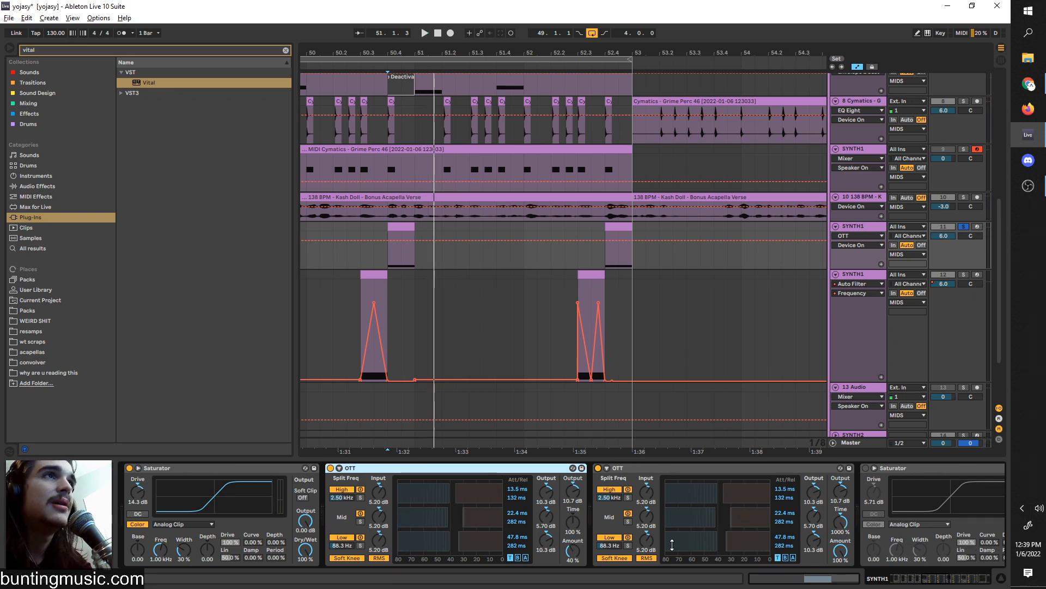
pyautogui.scroll(-2, 672, 544)
pyautogui.scroll(-2, 803, 528)
pyautogui.press('space')
pyautogui.scroll(-2, 683, 536)
pyautogui.scroll(-1, 682, 536)
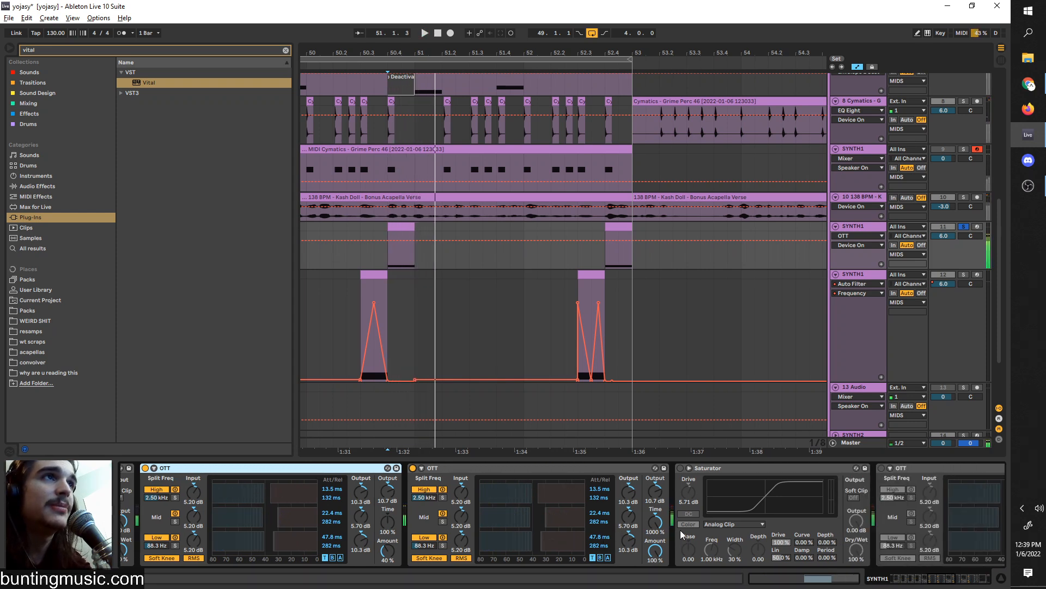
pyautogui.press('space')
pyautogui.hotkey('shift', 'Right')
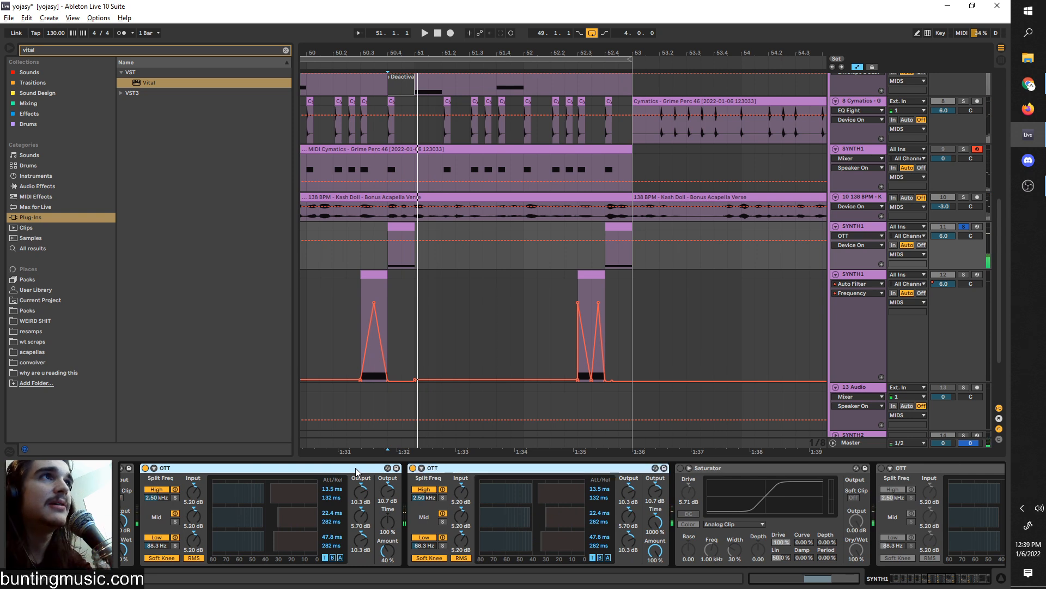
pyautogui.press('space')
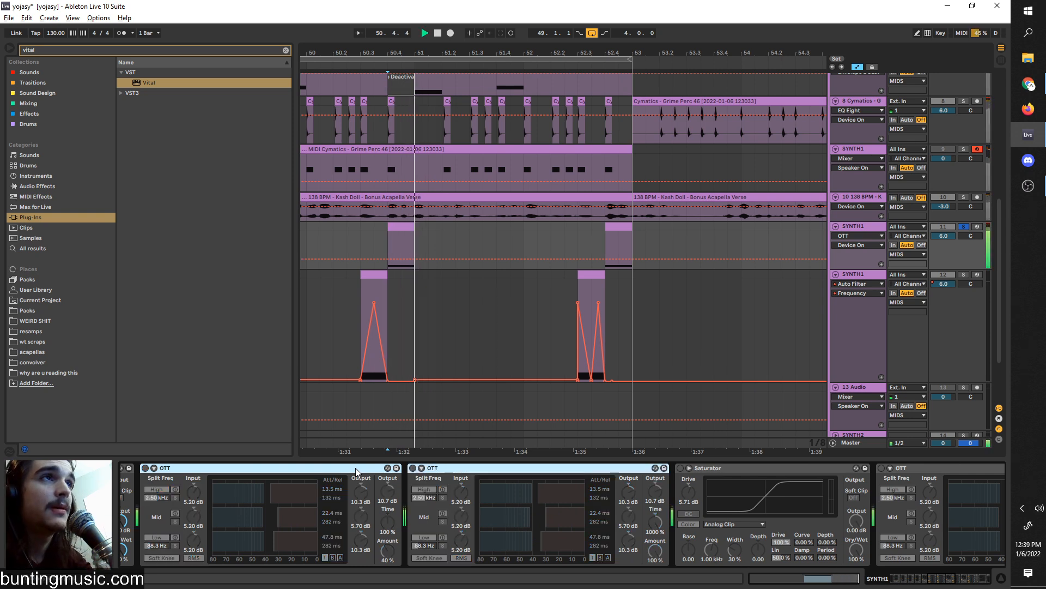
# - Turn on the second Saturator and play the clip repeatedly, comparing its sound with and without it
pyautogui.scroll(-3, 556, 498)
pyautogui.click(571, 468)
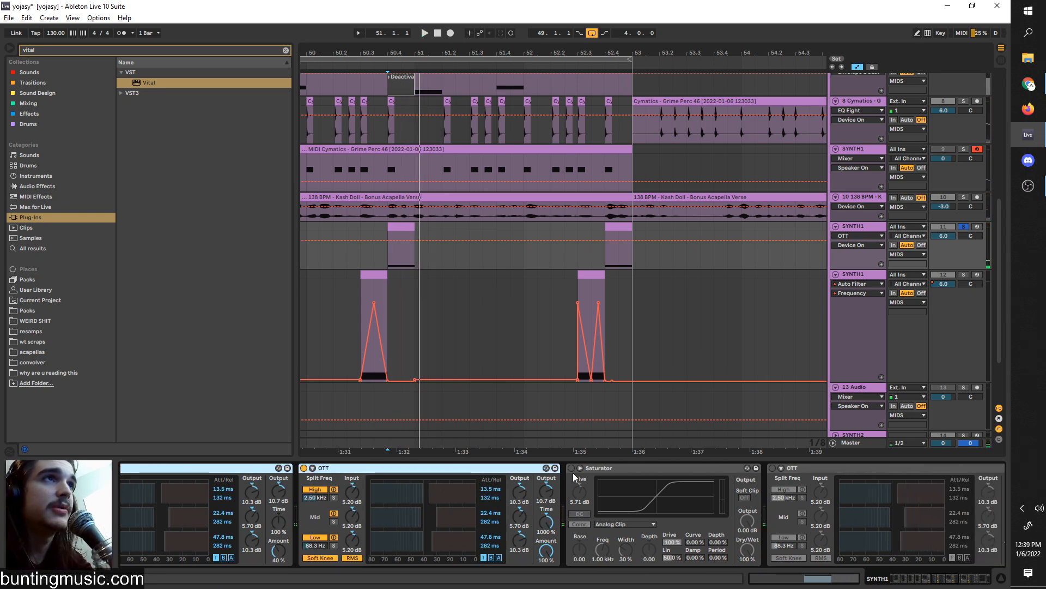
pyautogui.press('space')
pyautogui.press('space')
pyautogui.press('space')
pyautogui.click(571, 468)
pyautogui.press('space')
pyautogui.press('space')
pyautogui.press('space')
pyautogui.click(571, 468)
pyautogui.press('space')
pyautogui.press('space')
pyautogui.press('space')
pyautogui.press('space')
pyautogui.press('space')
pyautogui.press('space')
pyautogui.scroll(-4, 670, 504)
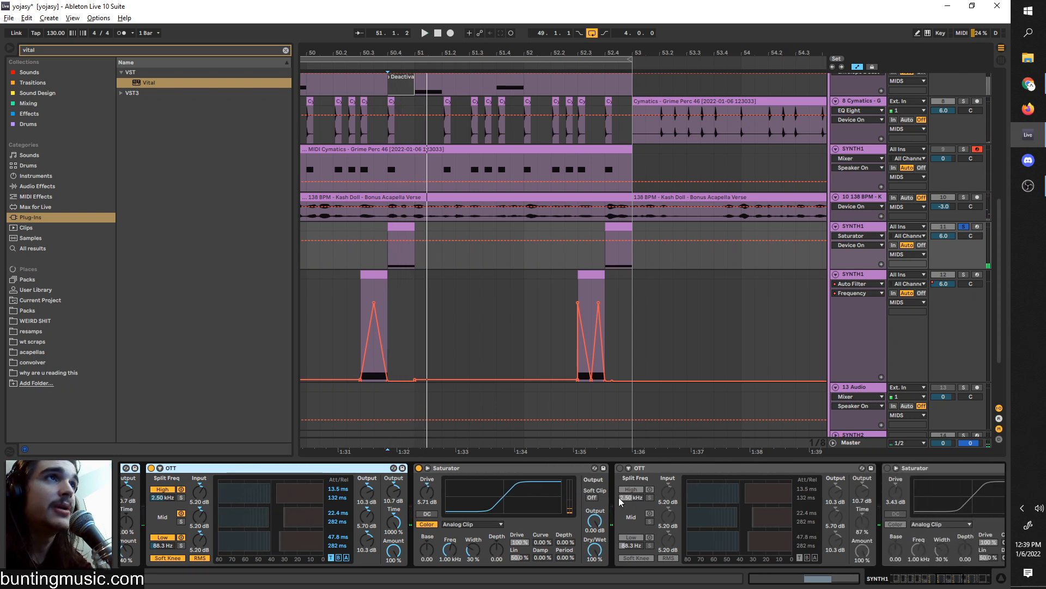
# - Turn on the third OTT, the third Saturator and the final OTT in the chain while replaying the clip
pyautogui.scroll(-4, 623, 495)
pyautogui.press('space')
pyautogui.press('space')
pyautogui.scroll(-1, 600, 490)
pyautogui.press('space')
pyautogui.click(664, 468)
pyautogui.press('space')
pyautogui.scroll(-1, 708, 495)
pyautogui.press('space')
pyautogui.click(784, 468)
pyautogui.scroll(-2, 786, 521)
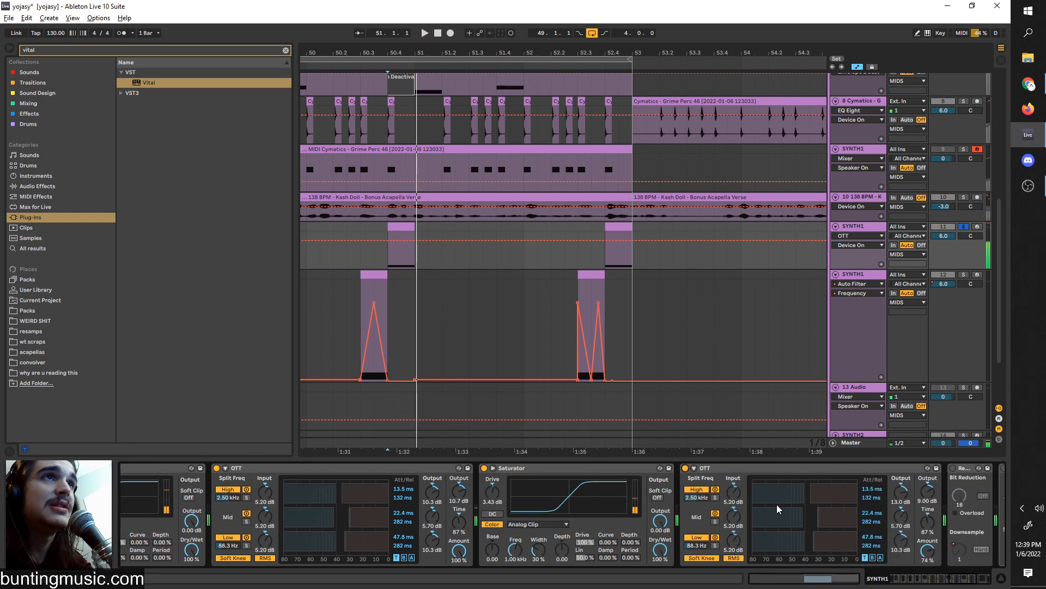
# - Turn on the EQ Eight and Wider devices, playing the clip, and open the Wider plug-in window
pyautogui.scroll(-1, 787, 523)
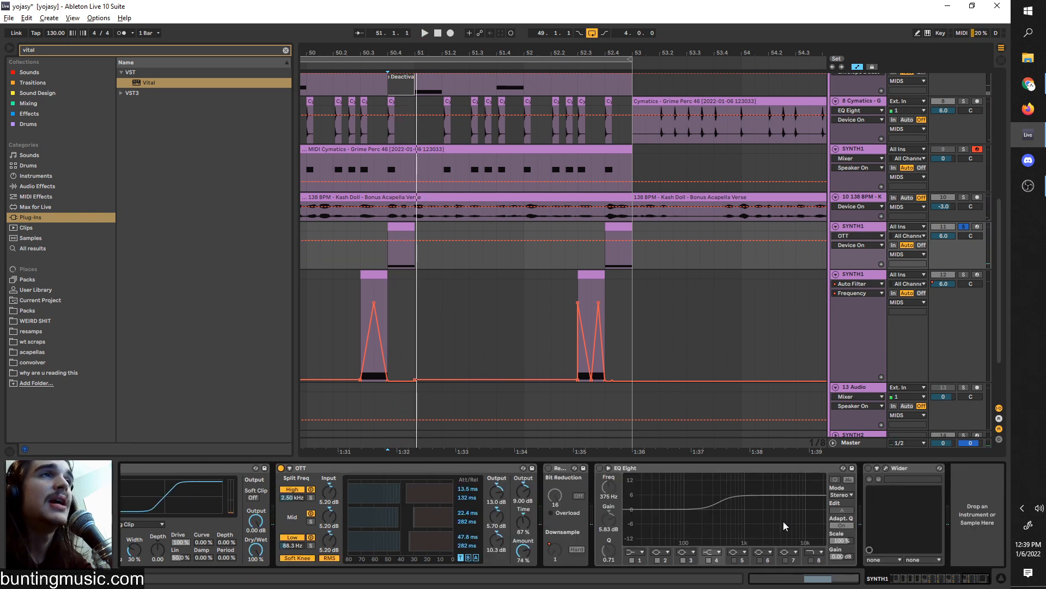
pyautogui.click(599, 468)
pyautogui.press('space')
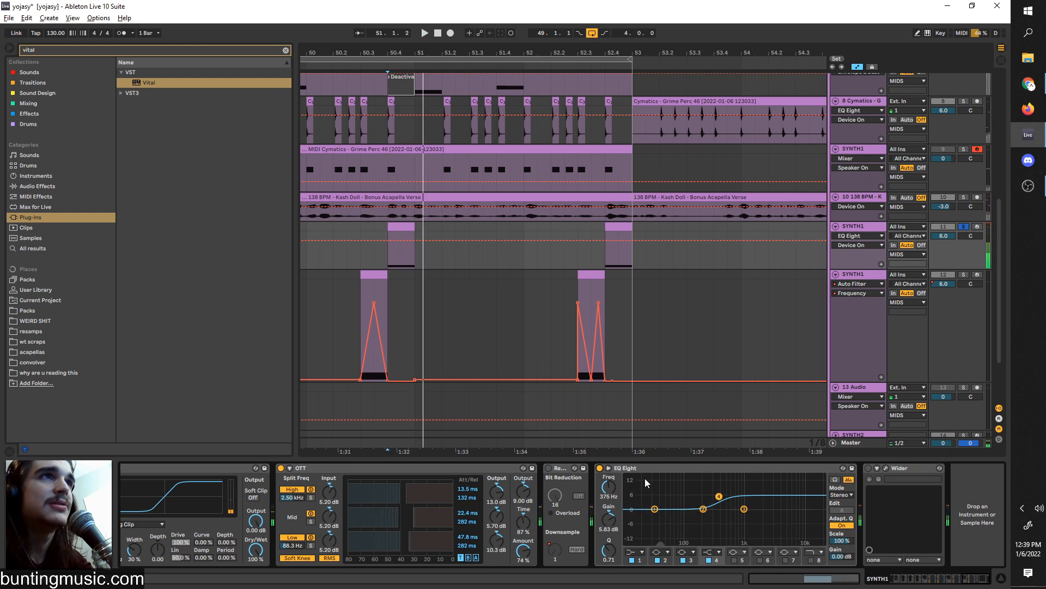
pyautogui.click(868, 468)
pyautogui.click(886, 469)
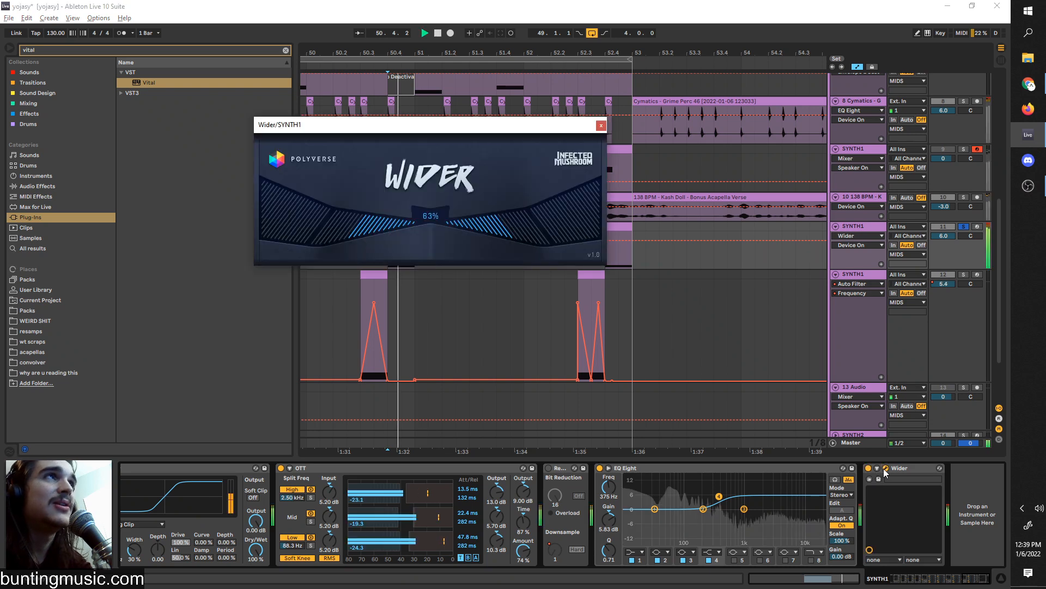
# - Return to the start of track 11's device chain and close the Wider plug-in window
pyautogui.click(963, 582)
pyautogui.moveTo(963, 582); pyautogui.dragTo(894, 568)
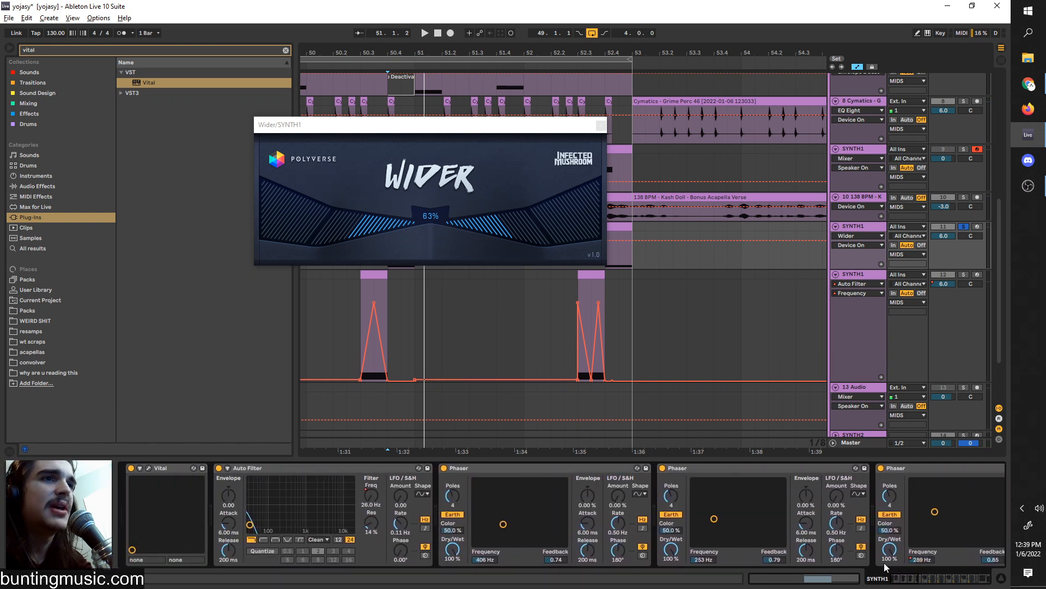
pyautogui.click(601, 125)
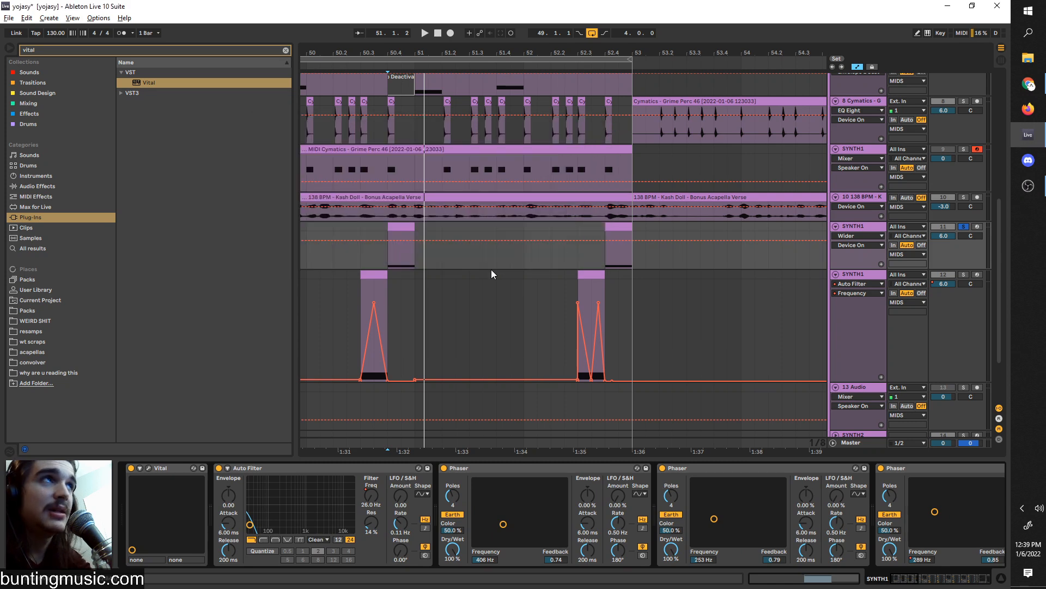
# - Select a spot among the Cymatics Grime Perc clips on track 8 and solo that track
pyautogui.scroll(-4, 495, 273)
pyautogui.scroll(5, 525, 319)
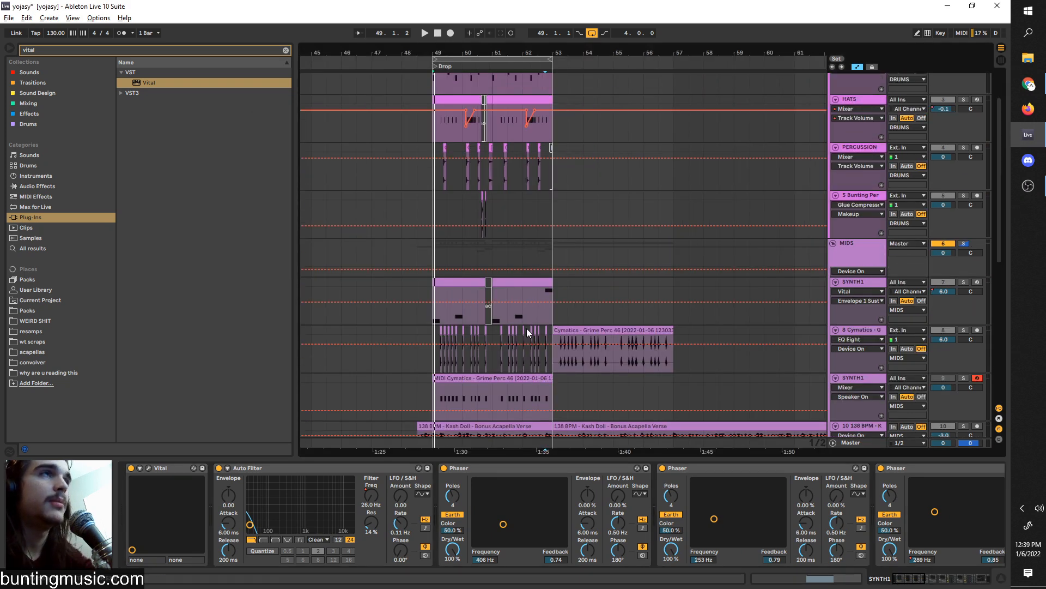
pyautogui.scroll(5, 544, 357)
pyautogui.click(551, 358)
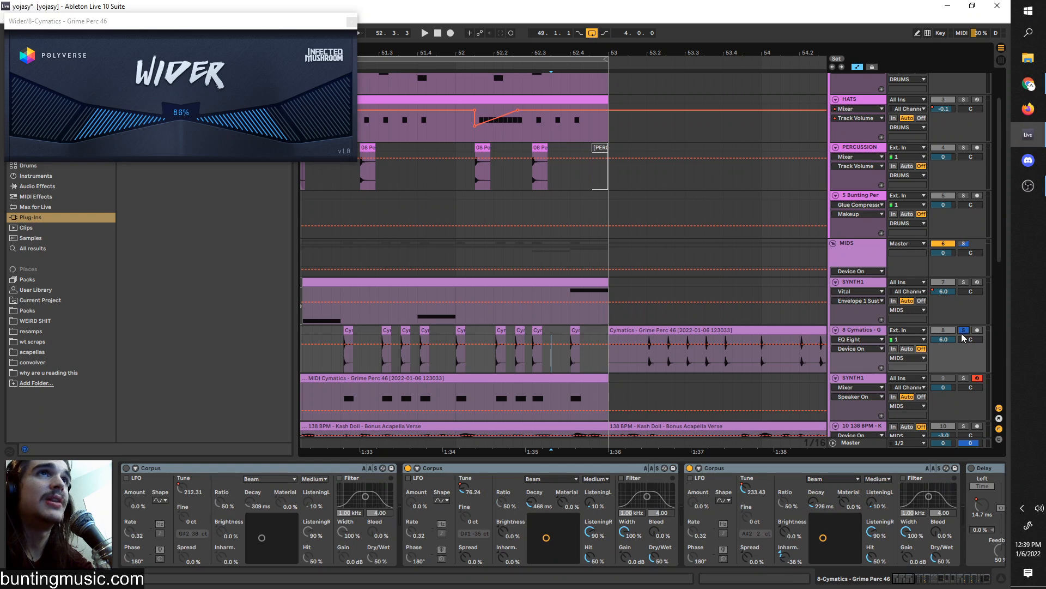
pyautogui.scroll(-3, 504, 273)
pyautogui.hscroll(-2, 485, 265)
# - Place the playback start ahead of the track 5 percussion clips, clear the solos and play the drop
pyautogui.click(459, 219)
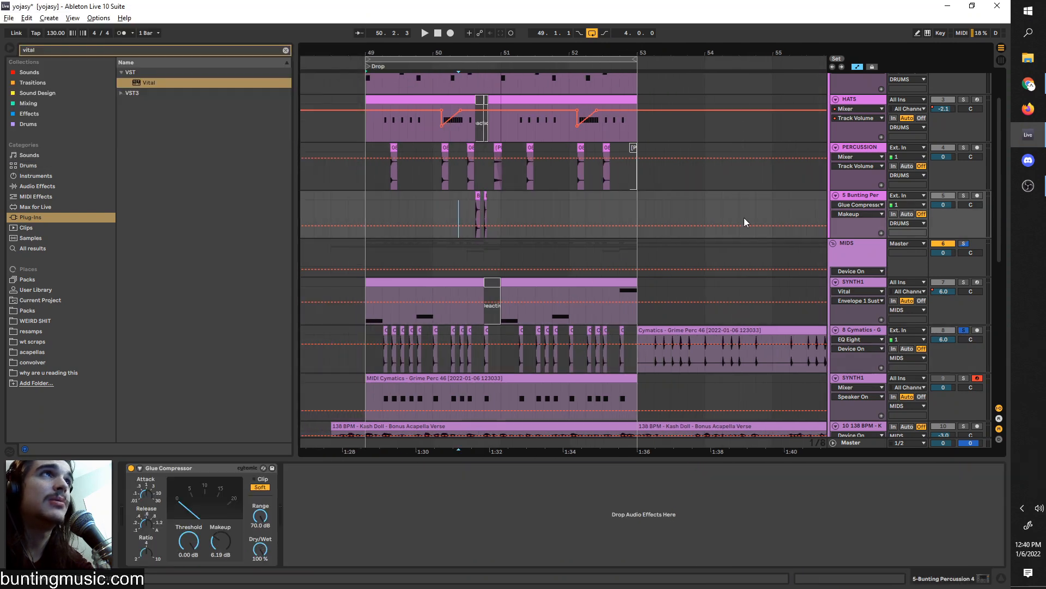
pyautogui.click(966, 321)
pyautogui.press('space')
pyautogui.scroll(3, 463, 235)
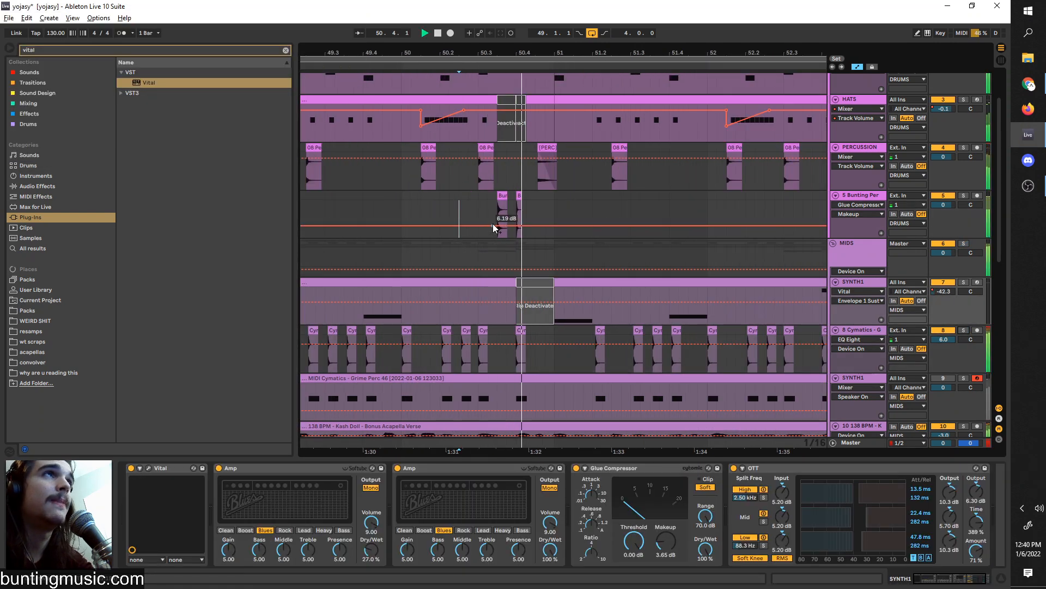
# - Move the playback start just before the track 5 clips, solo the DRUMS group and play it
pyautogui.click(483, 211)
pyautogui.scroll(2, 574, 199)
pyautogui.press('space')
pyautogui.click(963, 77)
pyautogui.press('space')
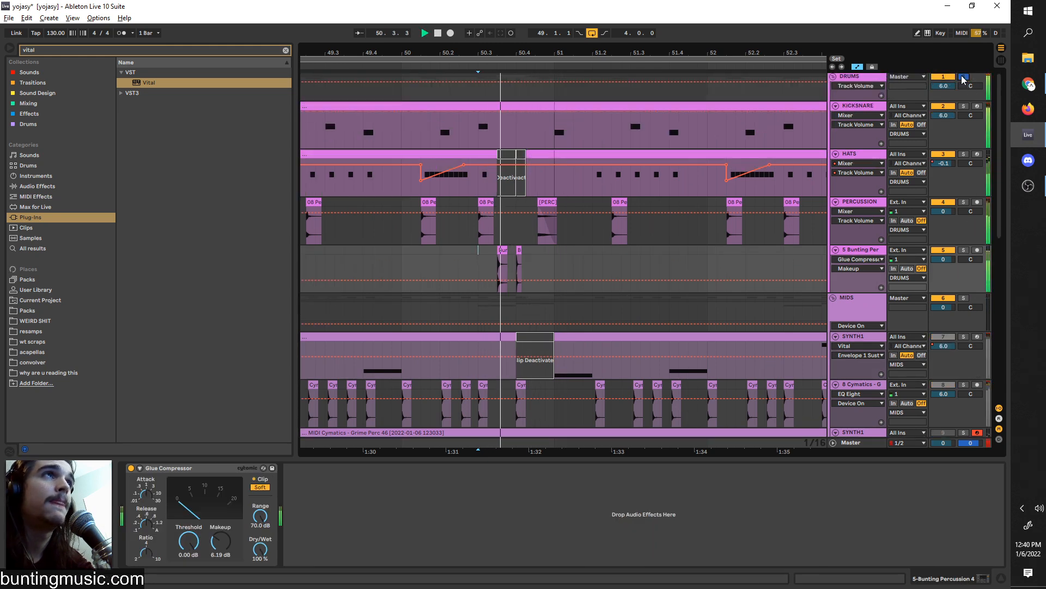
# - Place the playback start at the PERCUSSION clip near bar 50.4, solo the PERCUSSION track and play it
pyautogui.click(534, 226)
pyautogui.click(964, 202)
pyautogui.press('space')
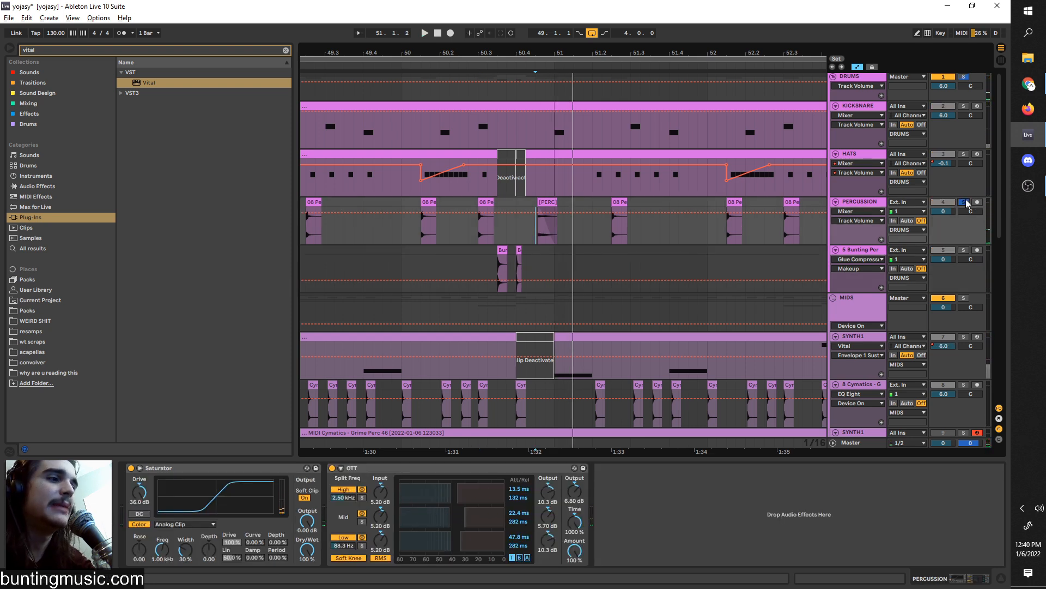
# - Clear the PERCUSSION solo, place the playback start at the first Bunting clip on track 5 and play the full mix
pyautogui.click(964, 202)
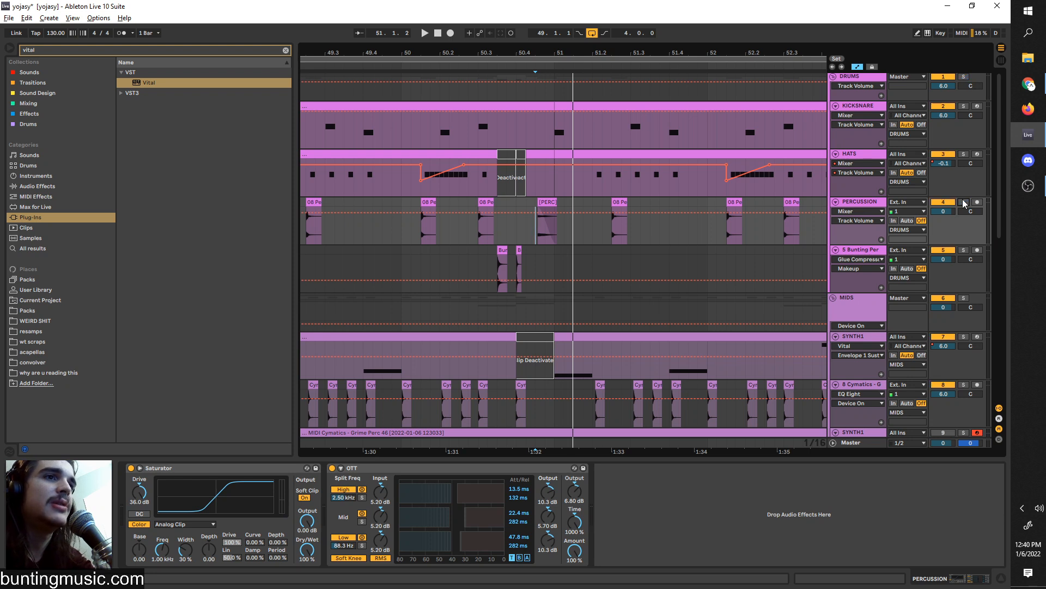
pyautogui.click(504, 252)
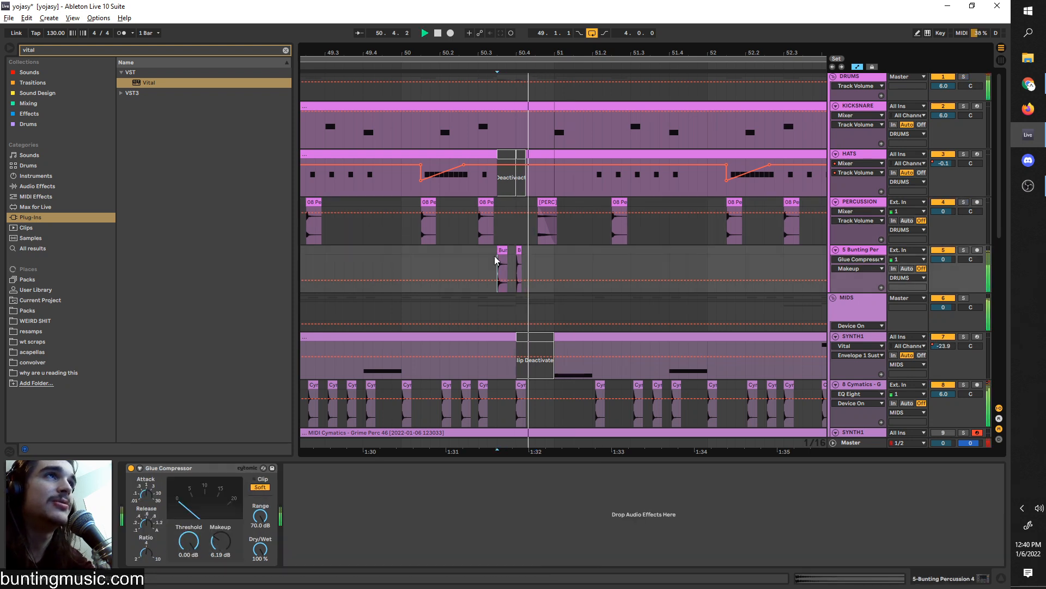
pyautogui.click(483, 250)
# - Solo the DRUMS group and play around the two Bunting percussion clips on track 5 from different start points
pyautogui.click(964, 77)
pyautogui.scroll(2, 480, 253)
pyautogui.click(520, 260)
pyautogui.press('space')
pyautogui.press('space')
pyautogui.click(565, 267)
pyautogui.press('space')
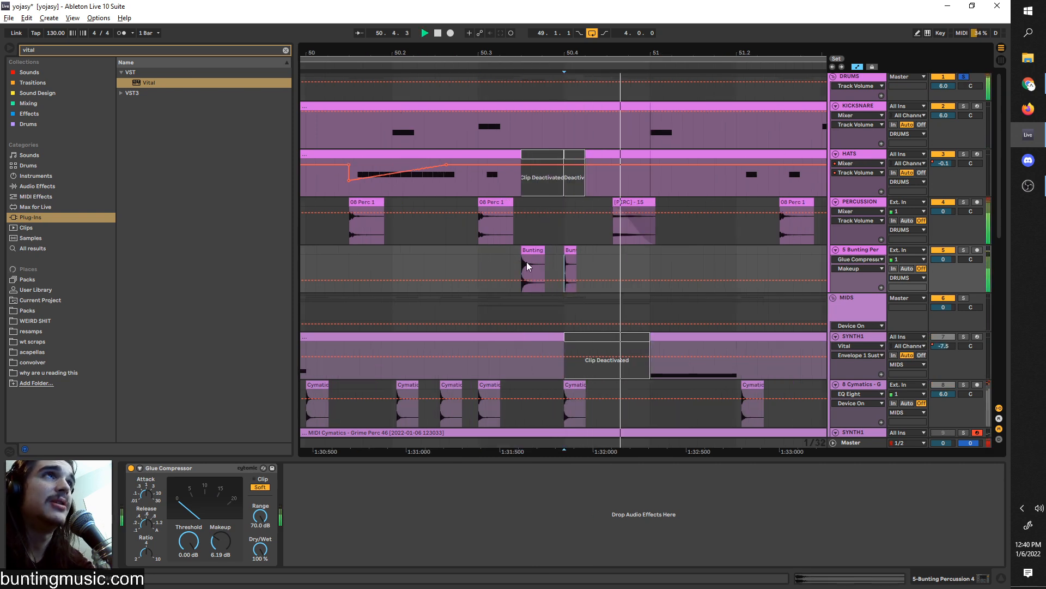
pyautogui.press('space')
pyautogui.press('space')
pyautogui.scroll(2, 531, 262)
pyautogui.press('space')
# - Place the playback start at successive points along the percussion clips, from 50.3 through 51.1.1 to 52.3.3
pyautogui.click(408, 250)
pyautogui.scroll(-2, 407, 249)
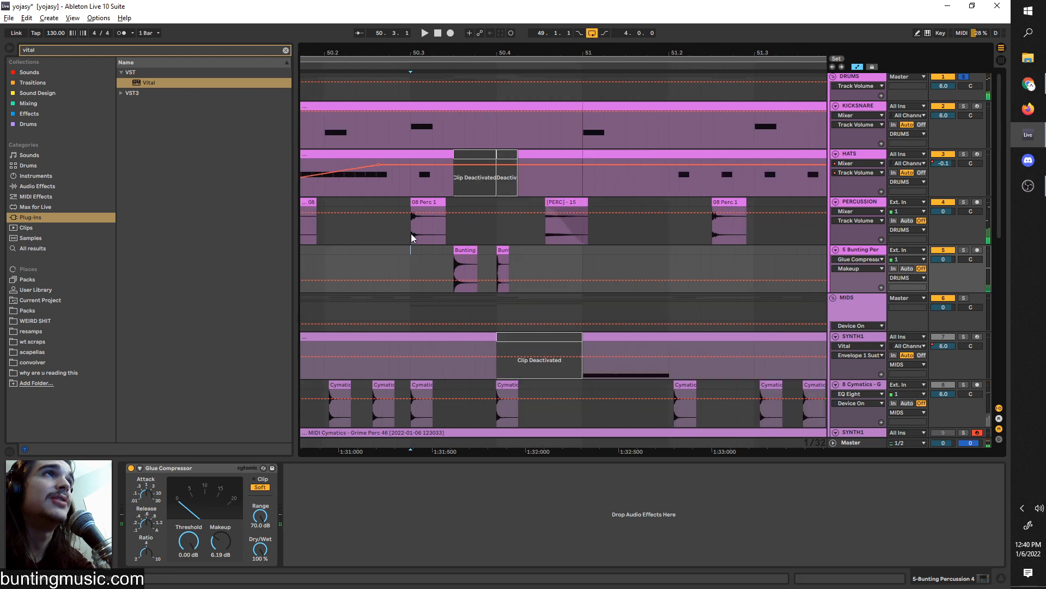
pyautogui.click(453, 227)
pyautogui.click(583, 238)
pyautogui.scroll(-4, 582, 239)
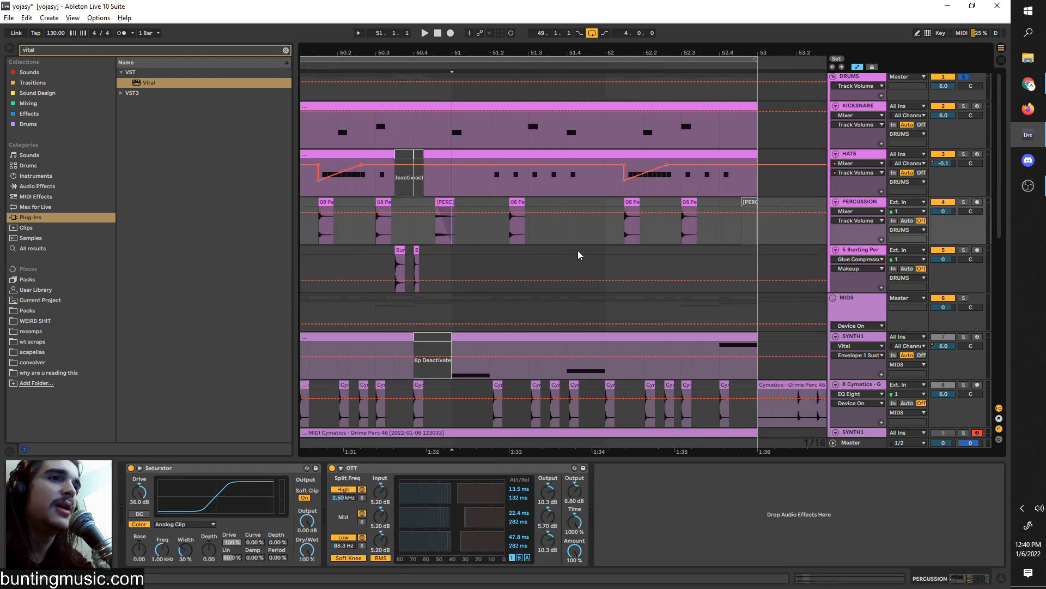
pyautogui.hscroll(2, 600, 242)
pyautogui.scroll(-1, 615, 232)
pyautogui.click(625, 226)
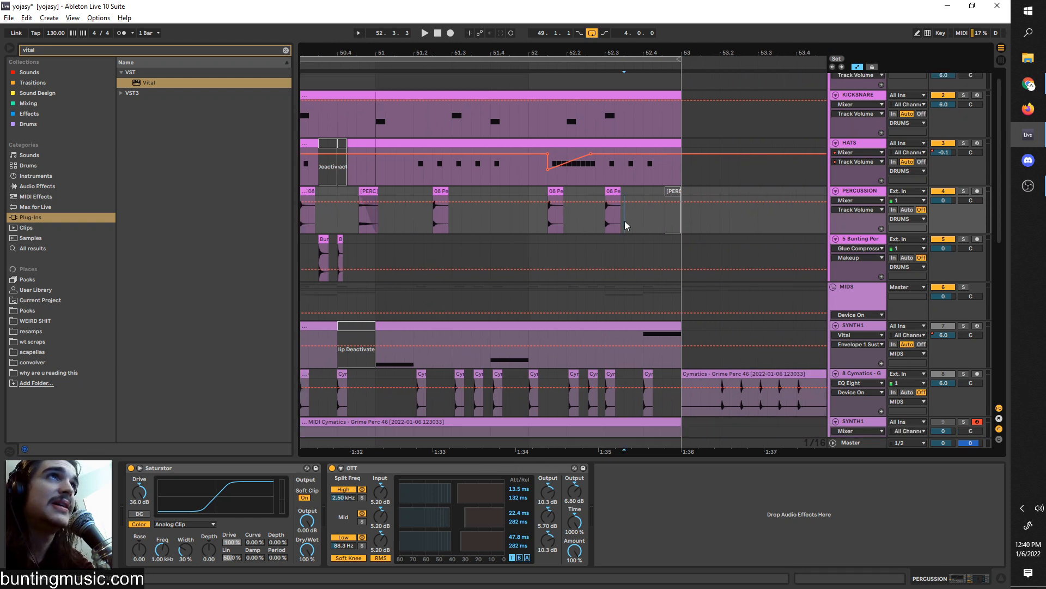
# - Solo the Cymatics Grime Perc track 8 and play its clips near bar 52.3
pyautogui.click(963, 374)
pyautogui.press('space')
pyautogui.press('space')
# - Show track 8's device chain and look through its Delay, OTT and Frequency Shifter effects
pyautogui.click(848, 375)
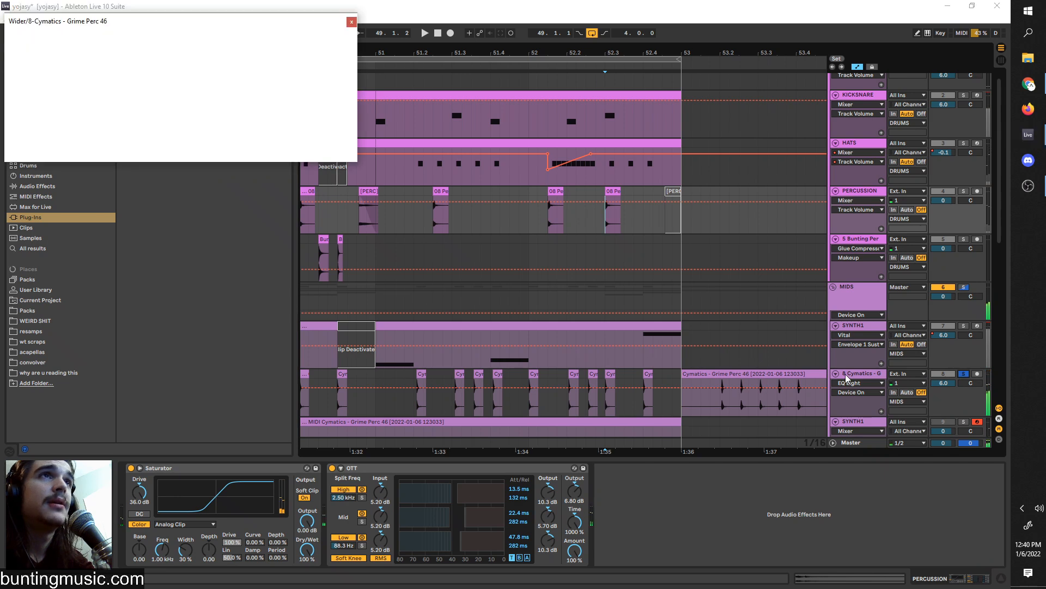
pyautogui.hscroll(6, 921, 580)
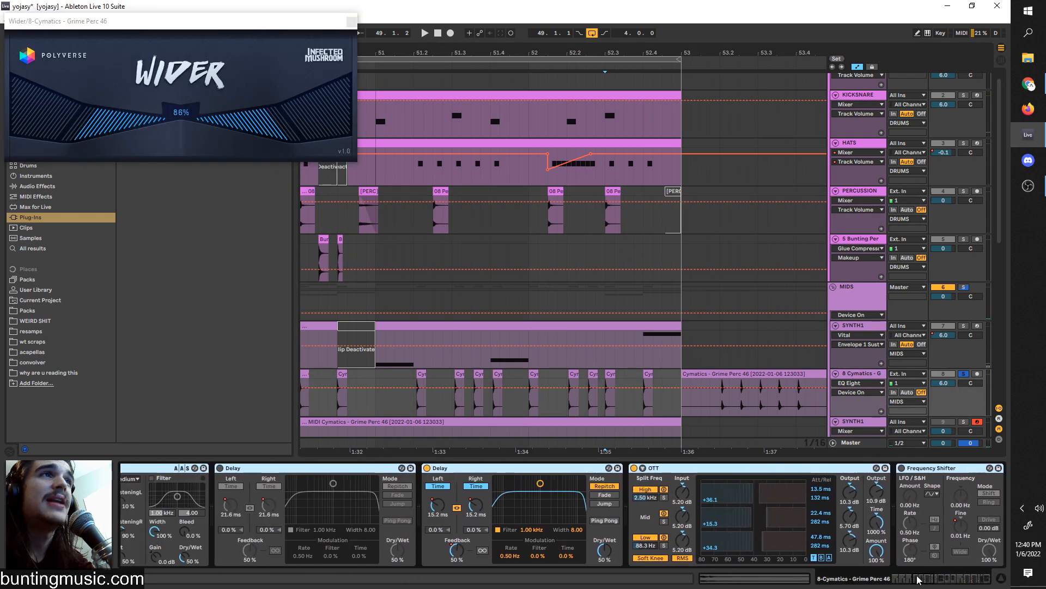
pyautogui.hscroll(3, 919, 579)
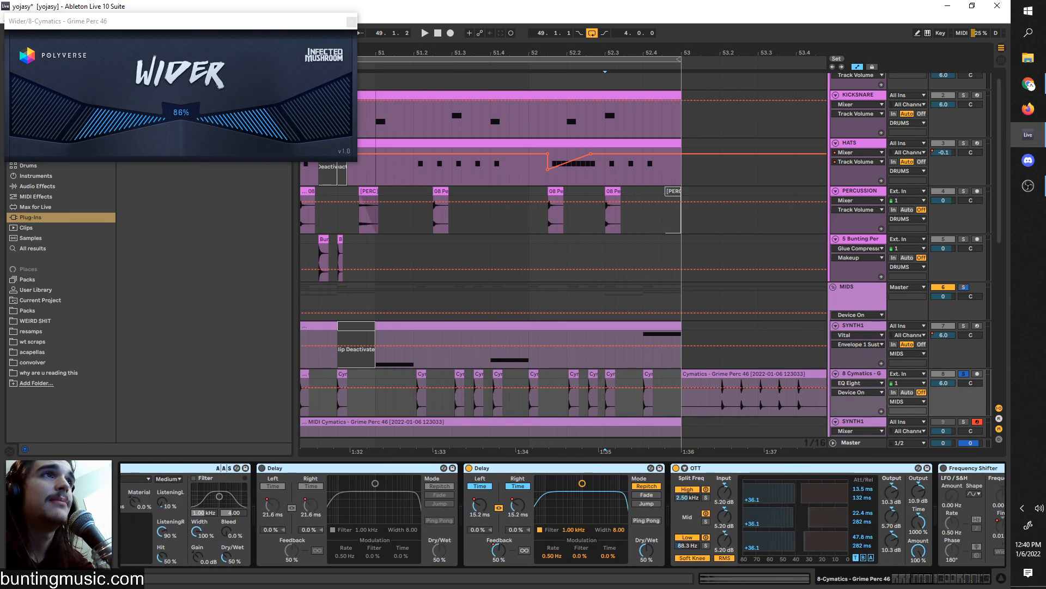
# - Show the second Delay's Feedback automation on track 8 and play the clips under it
pyautogui.click(493, 549)
pyautogui.press('space')
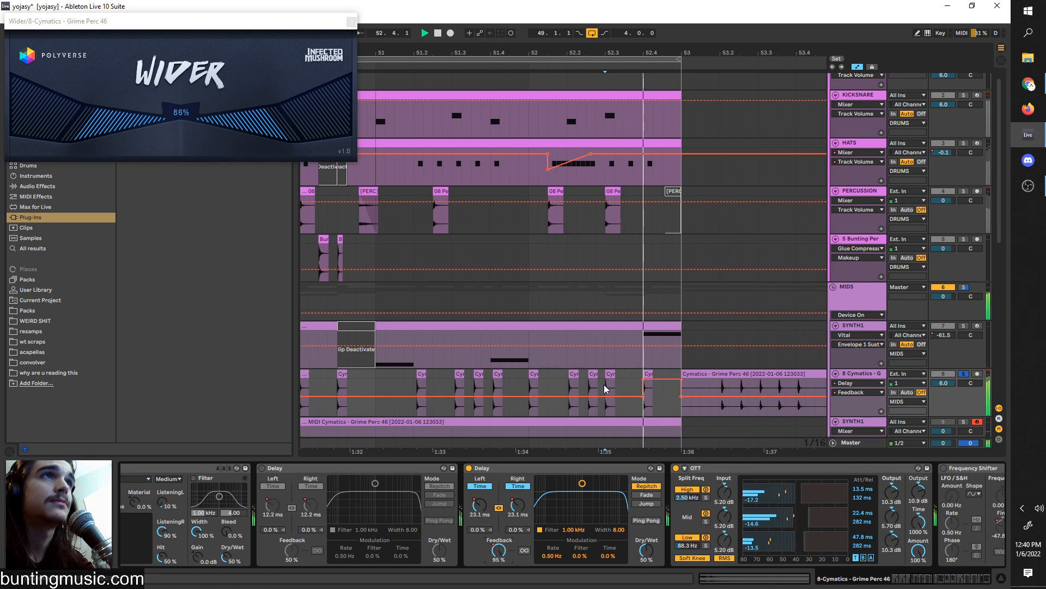
pyautogui.press('space')
pyautogui.press('space')
# - Override the second Delay's Feedback automation with 95 % and repeatedly play the track 8 clips near bar 52.3
pyautogui.moveTo(499, 550); pyautogui.dragTo(507, 527)
pyautogui.press('space')
pyautogui.press('space')
pyautogui.press('space')
pyautogui.press('space')
pyautogui.press('space')
pyautogui.press('space')
pyautogui.press('space')
pyautogui.press('space')
pyautogui.press('space')
pyautogui.press('space')
pyautogui.press('space')
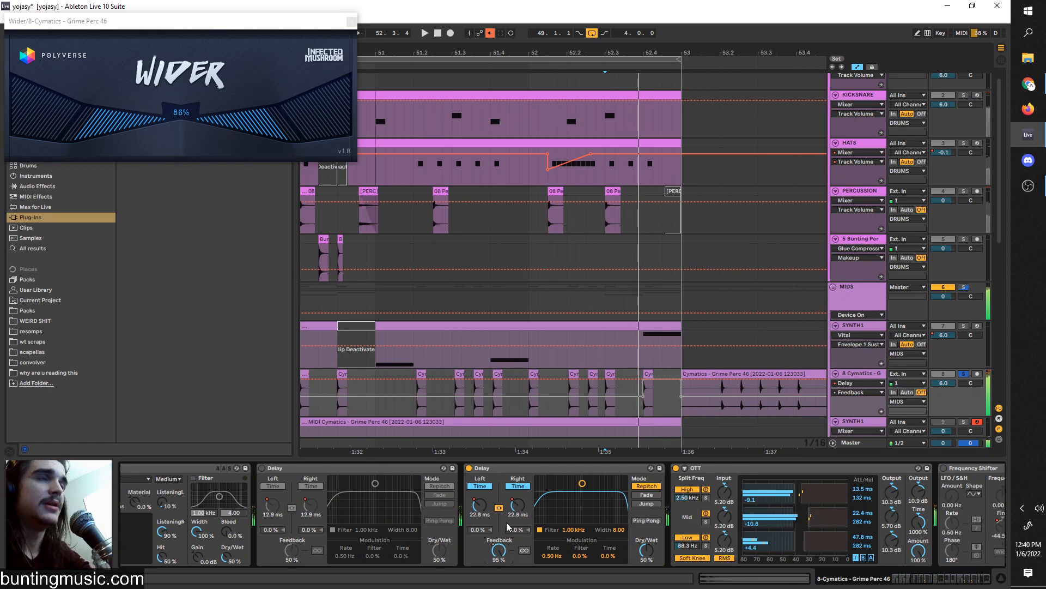
# - Reset the second Delay's Feedback to its default and close the Wider plug-in window
pyautogui.doubleClick(500, 545)
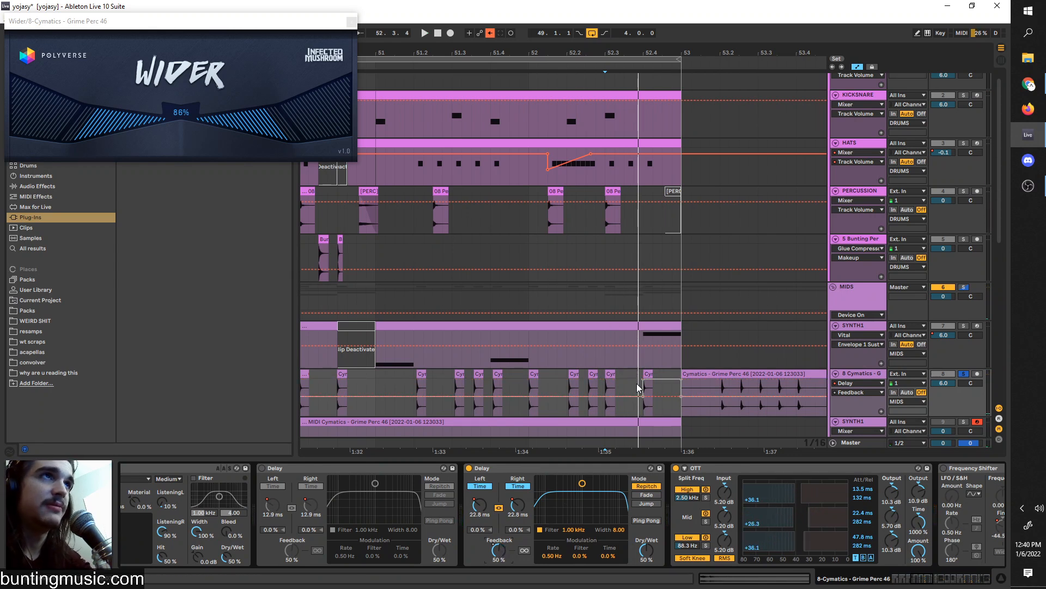
pyautogui.click(345, 26)
pyautogui.click(350, 24)
# - Place the playback start at the track 11 SYNTH1 clip near bar 50.4 and show that track's device chain
pyautogui.scroll(-2, 518, 270)
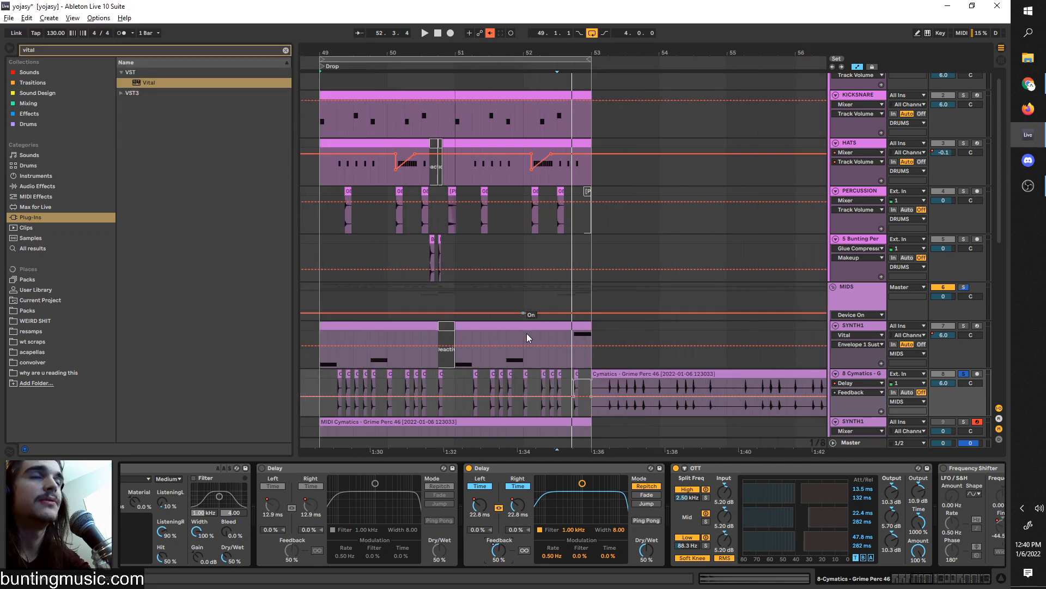
pyautogui.hscroll(-1, 524, 341)
pyautogui.scroll(-2, 526, 366)
pyautogui.scroll(-4, 527, 375)
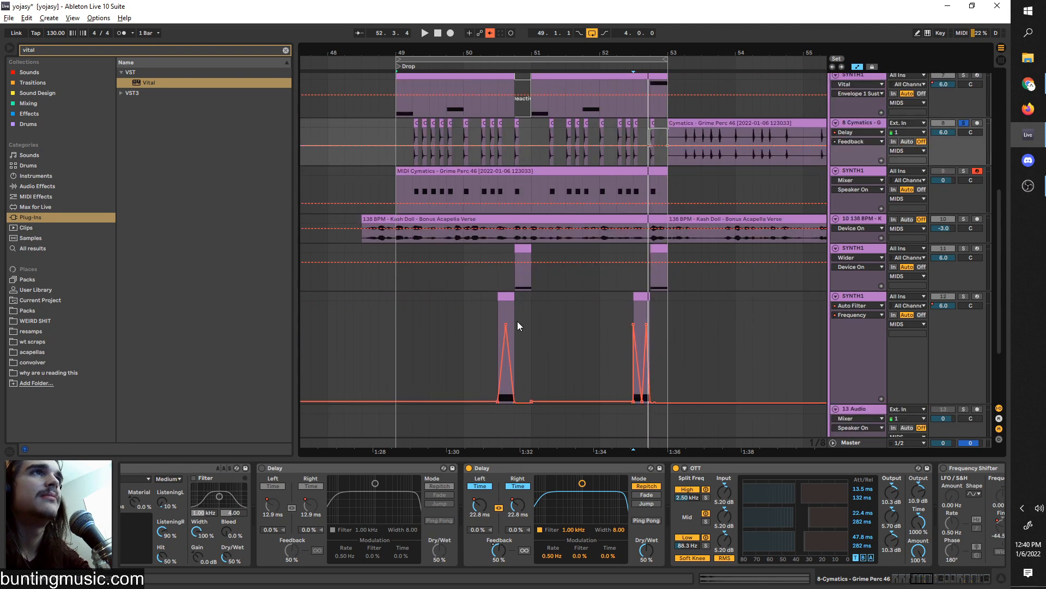
pyautogui.click(516, 271)
pyautogui.scroll(6, 516, 283)
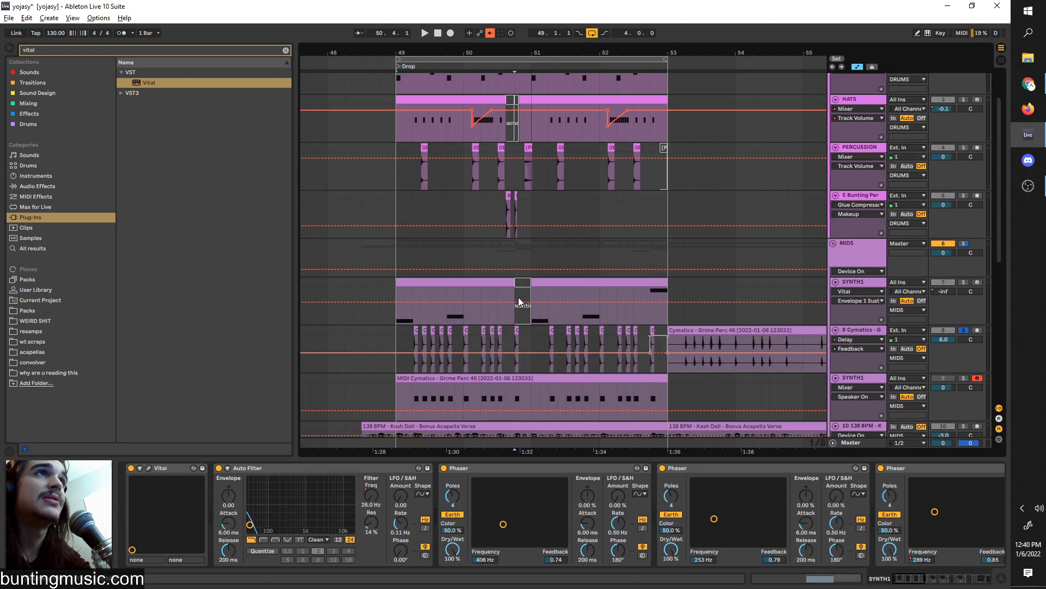
# - Switch to Chrome to show the Patreon membership levels, and return to Ableton Live
pyautogui.click(1038, 87)
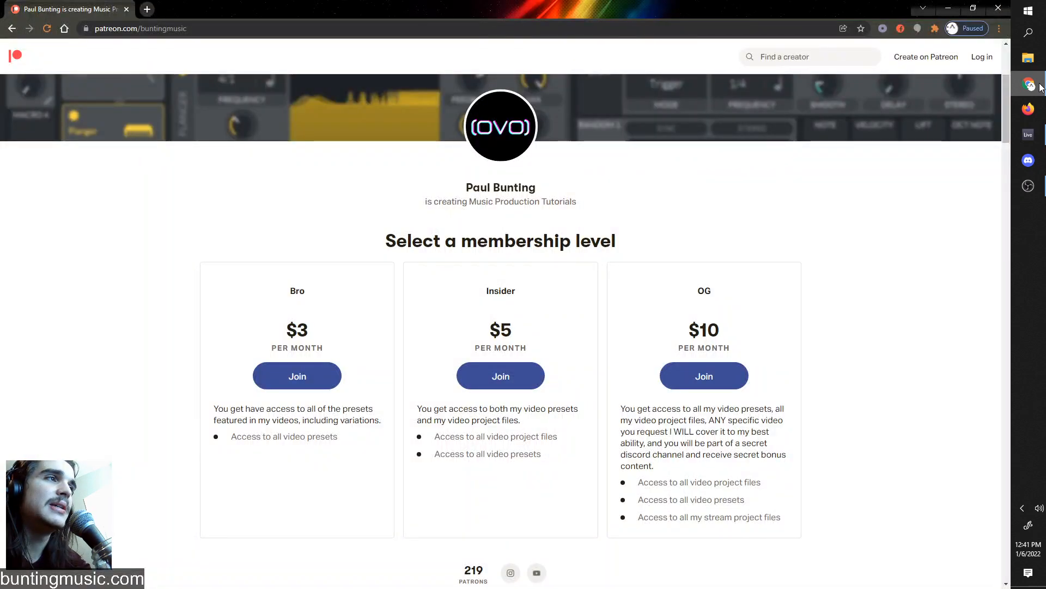
pyautogui.click(1038, 87)
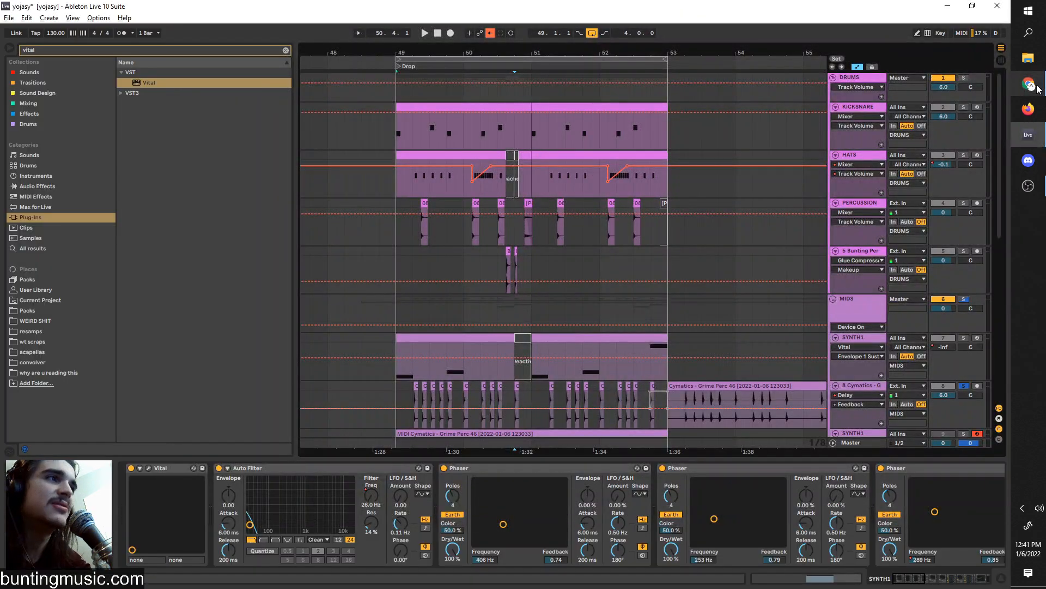
# - Select the MIDS group track to show its effect chain
pyautogui.click(867, 305)
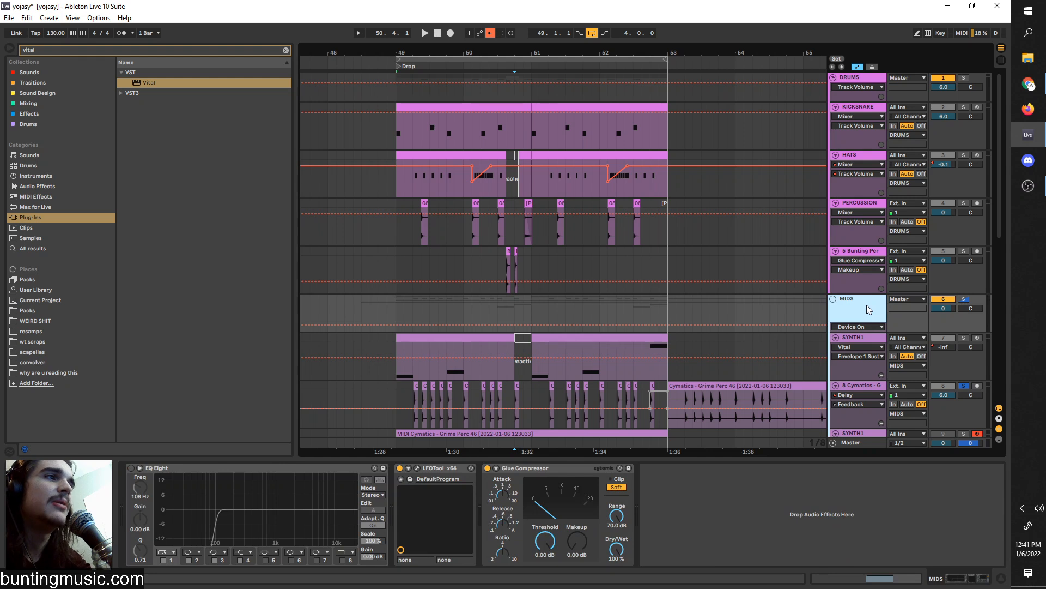